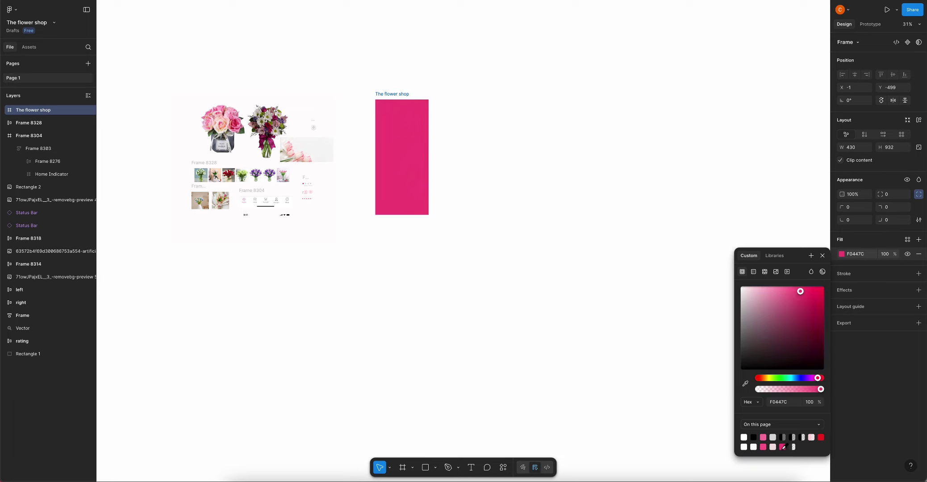
Lighten the phone frame fill to the softer pink F778A1
{"action": "left_click", "coordinate": [763, 438]}
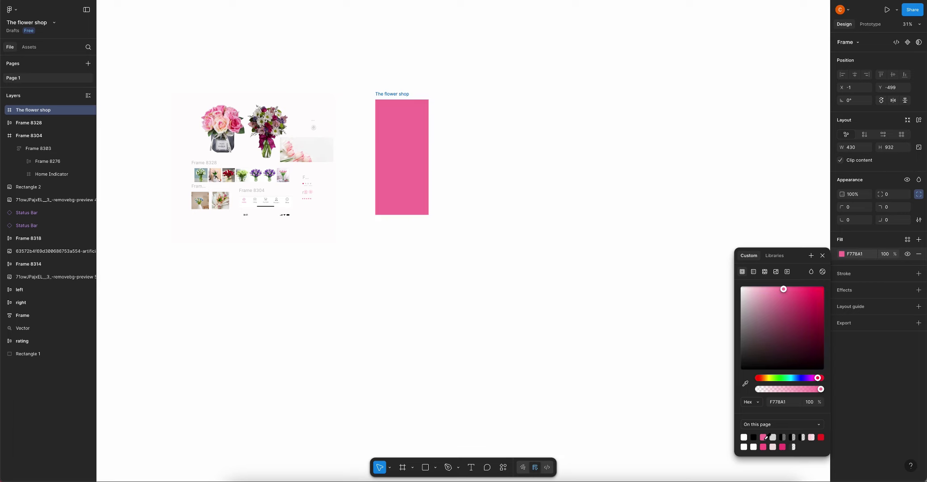
{"action": "left_click", "coordinate": [478, 105]}
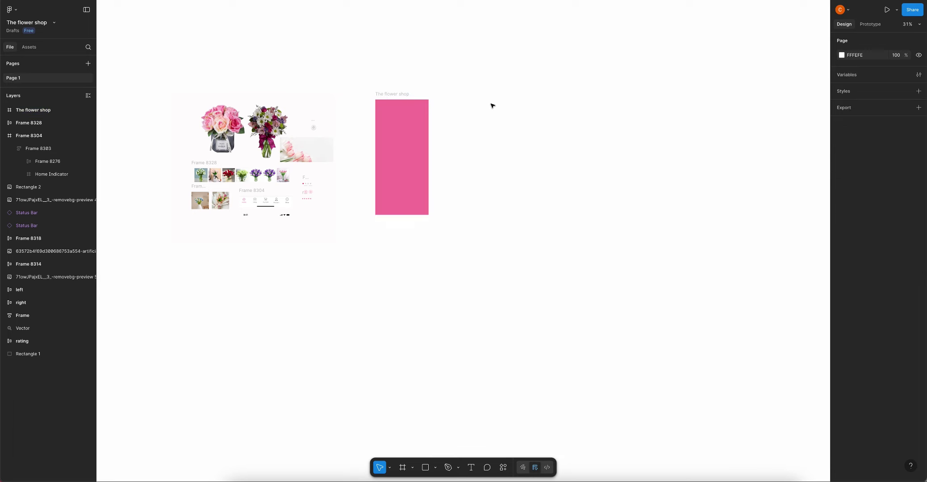
{"action": "left_click", "coordinate": [381, 101]}
{"action": "left_click", "coordinate": [890, 196]}
{"action": "left_click", "coordinate": [630, 162]}
Place the Status Bar component across the top edge of the pink frame
{"action": "left_click", "coordinate": [266, 217]}
{"action": "left_click_drag", "start_coordinate": [266, 217], "coordinate": [399, 111]}
{"action": "scroll", "coordinate": [400, 102], "scroll_direction": "up", "scroll_amount": 3}
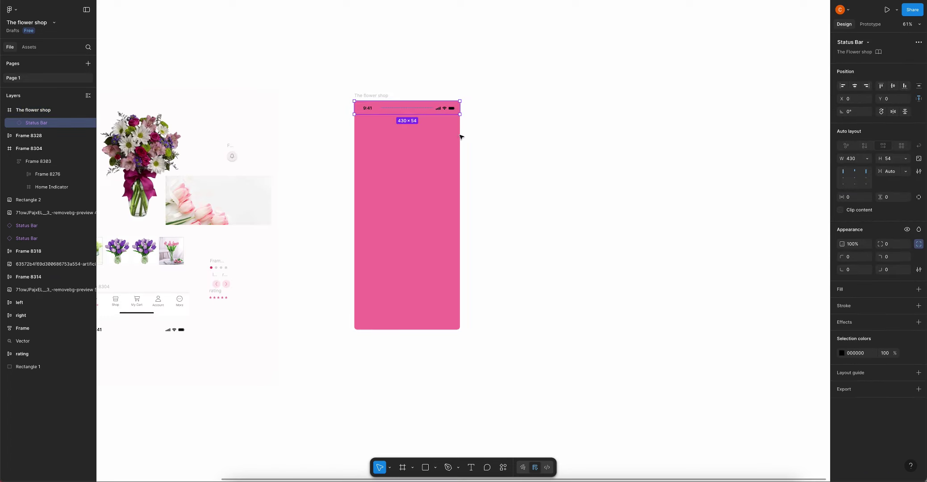
{"action": "left_click", "coordinate": [846, 352]}
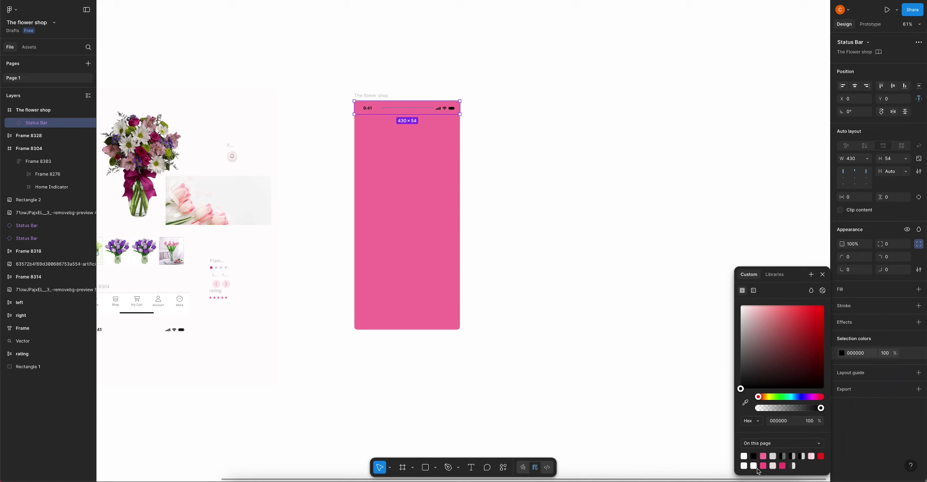
{"action": "left_click", "coordinate": [531, 156]}
{"action": "scroll", "coordinate": [510, 124], "scroll_direction": "down", "scroll_amount": 3}
{"action": "scroll", "coordinate": [511, 123], "scroll_direction": "down", "scroll_amount": 1}
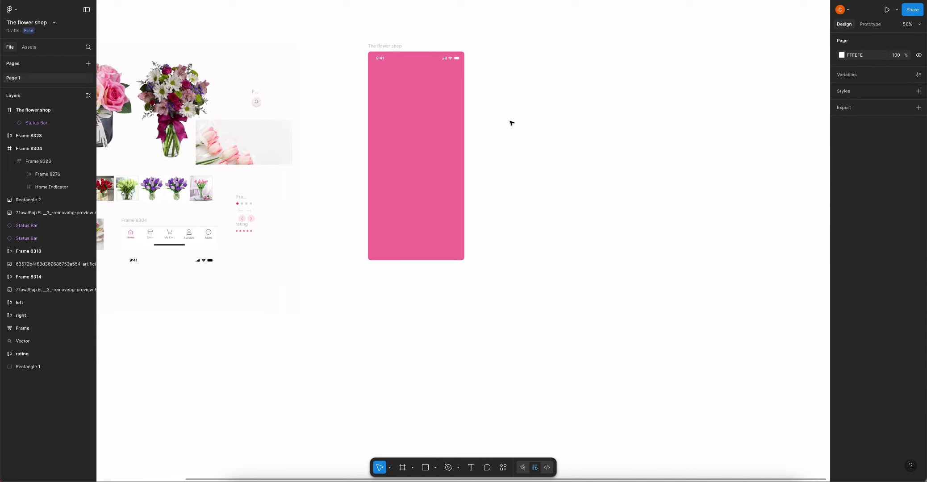
{"action": "scroll", "coordinate": [348, 232], "scroll_direction": "left", "scroll_amount": 5}
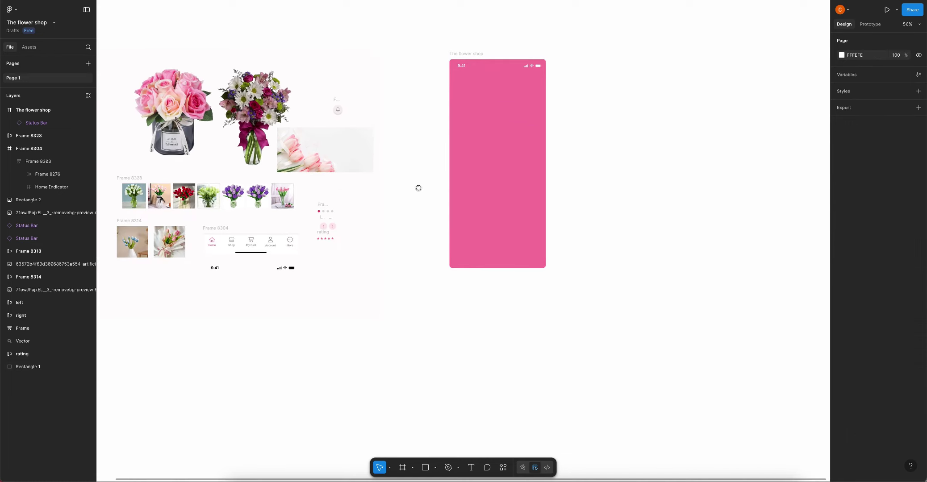
{"action": "scroll", "coordinate": [545, 112], "scroll_direction": "up", "scroll_amount": 2}
{"action": "scroll", "coordinate": [556, 146], "scroll_direction": "right", "scroll_amount": 3}
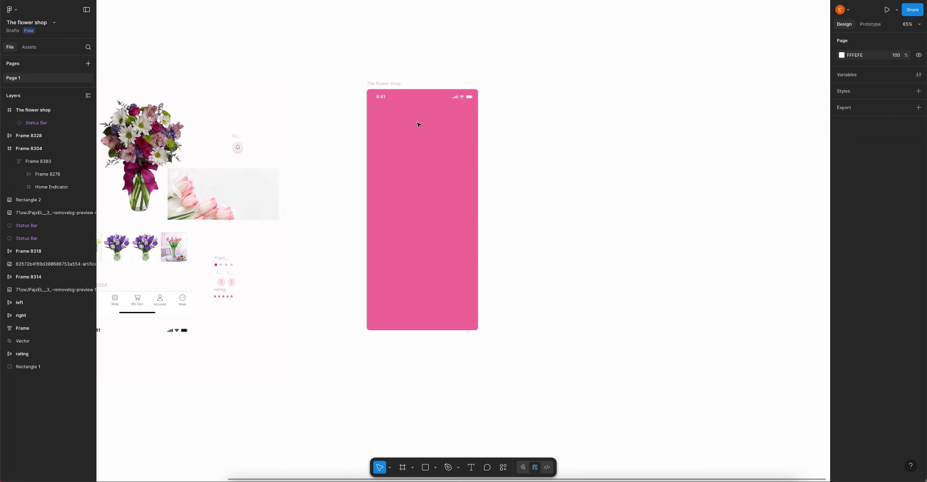
Add a centred 'Welcome to' text in white FFFFFF at size 24
{"action": "key", "text": "t"}
{"action": "left_click", "coordinate": [450, 132]}
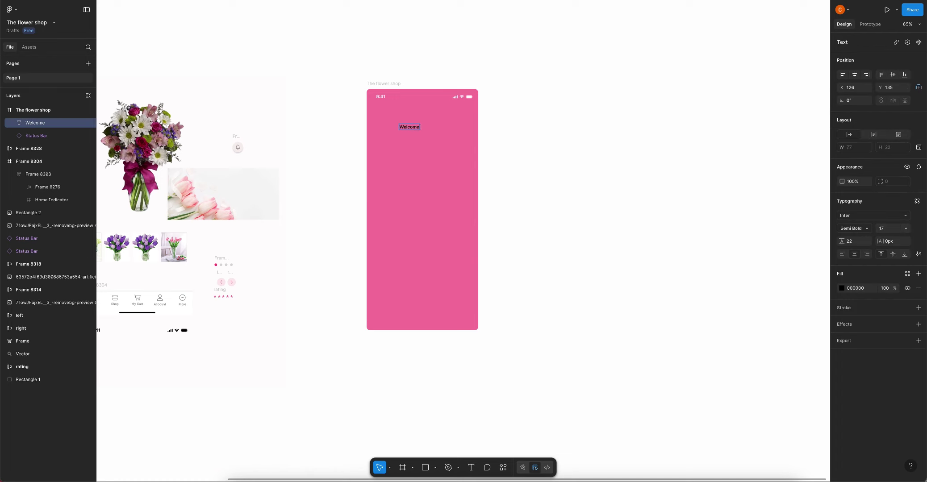
{"action": "key", "text": "Escape"}
{"action": "left_click_drag", "start_coordinate": [409, 130], "coordinate": [422, 128]}
{"action": "left_click", "coordinate": [842, 289]}
{"action": "left_click", "coordinate": [743, 455]}
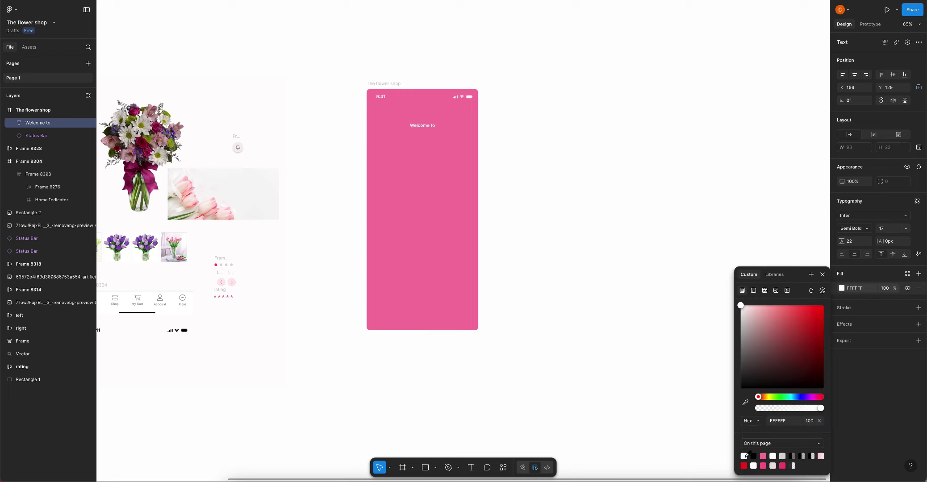
{"action": "left_click", "coordinate": [888, 230]}
{"action": "type", "text": "2"}
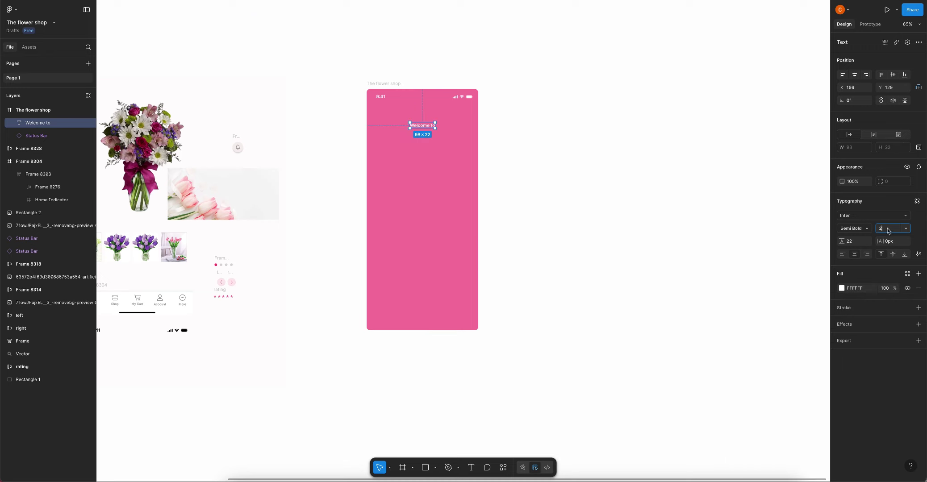
{"action": "type", "text": "4"}
{"action": "key", "text": "Return"}
{"action": "scroll", "coordinate": [421, 125], "scroll_direction": "up", "scroll_amount": 5}
{"action": "left_click", "coordinate": [442, 142]}
{"action": "scroll", "coordinate": [442, 142], "scroll_direction": "down", "scroll_amount": 3}
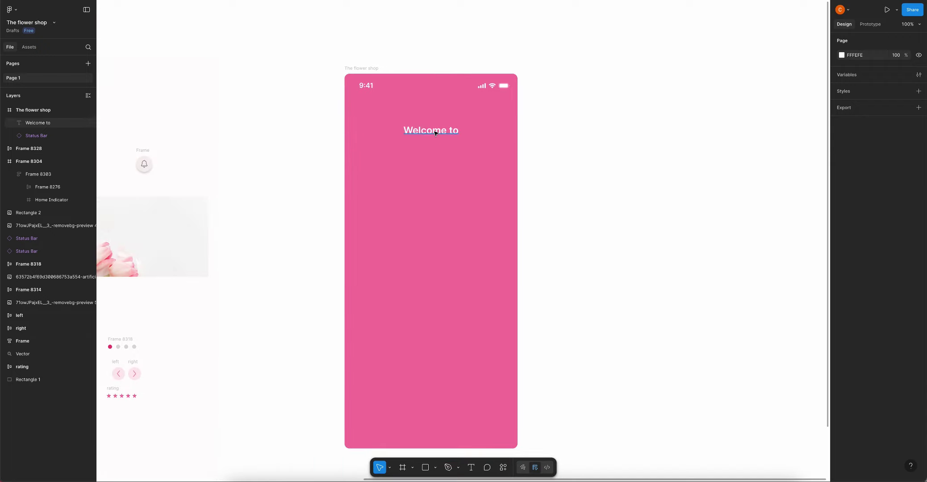
Duplicate it below as 'The Flower Shop' in Inknut Antiqua at size 32
{"action": "left_click_drag", "start_coordinate": [435, 132], "coordinate": [426, 165]}
{"action": "double_click", "coordinate": [427, 166]}
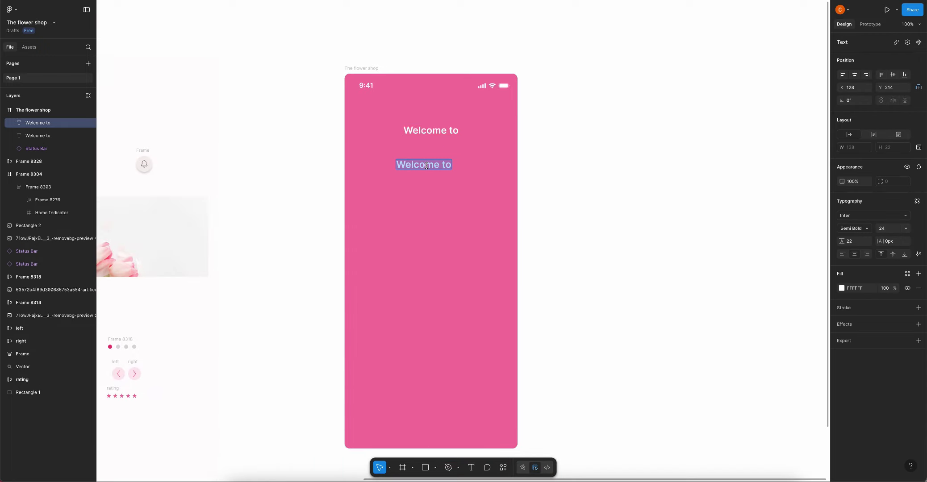
{"action": "type", "text": "The Flower Shop"}
{"action": "key", "text": "Escape"}
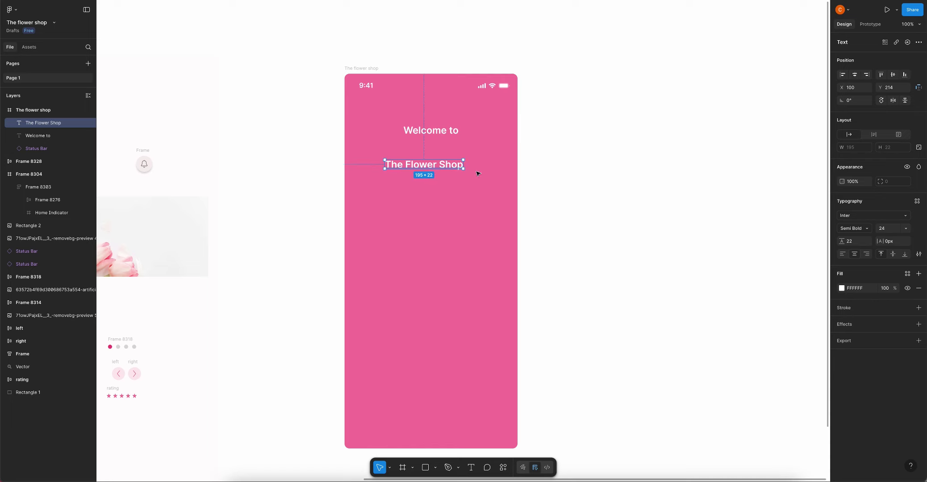
{"action": "left_click", "coordinate": [860, 216]}
{"action": "left_click", "coordinate": [792, 269]}
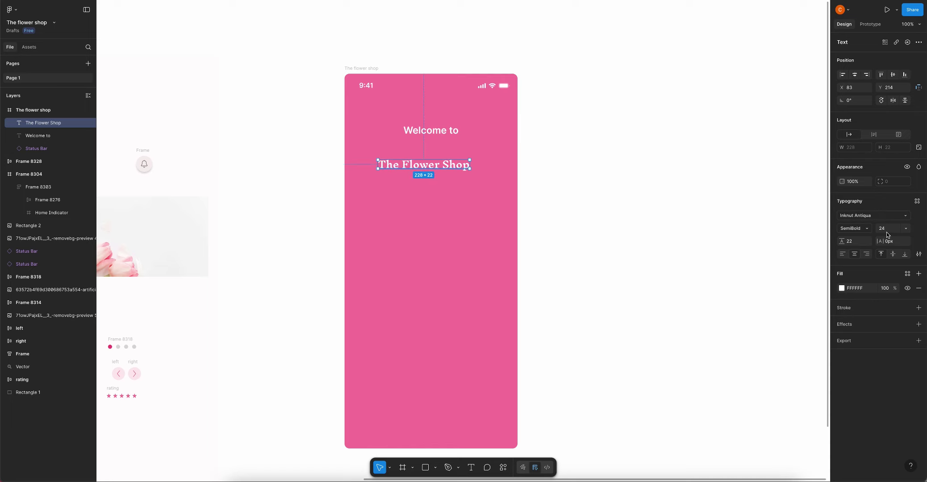
{"action": "type", "text": "32"}
{"action": "key", "text": "Return"}
{"action": "left_click", "coordinate": [426, 131]}
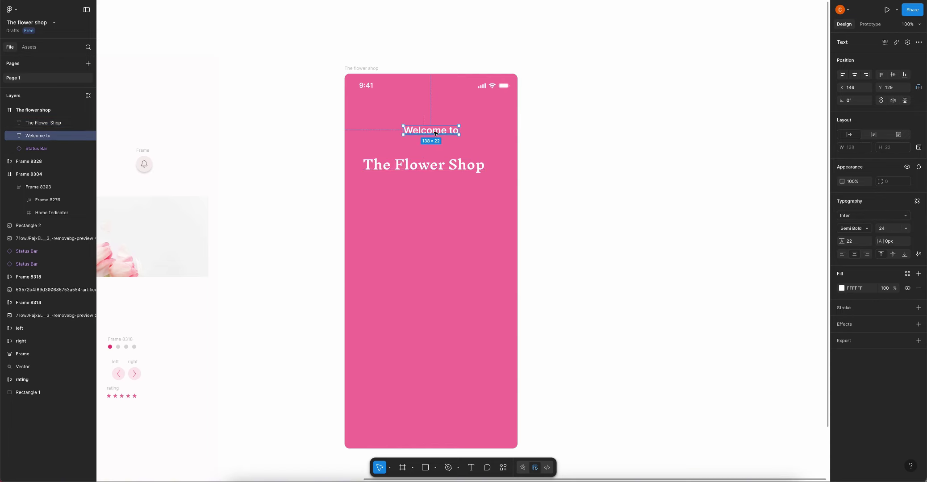
{"action": "left_click", "coordinate": [452, 169]}
{"action": "left_click", "coordinate": [431, 130], "text": "shift"}
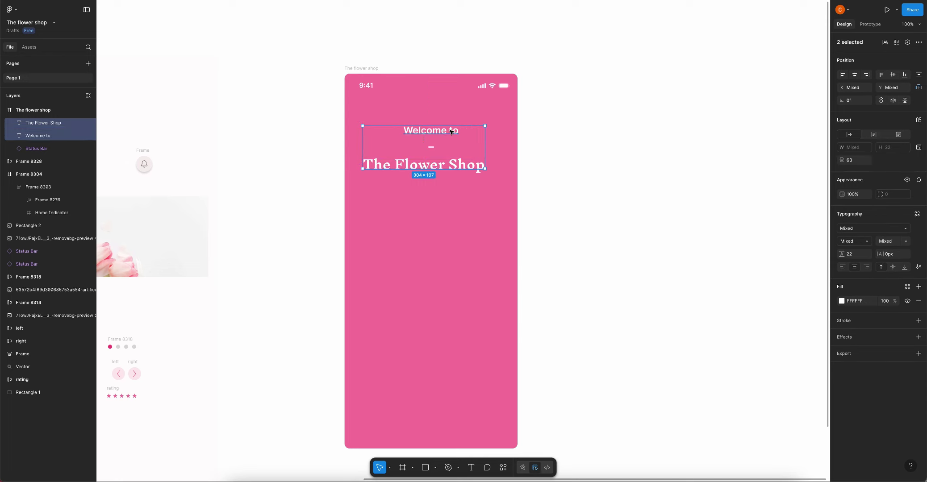
Wrap both headings in auto layout with 32 spacing, centred near the frame's top
{"action": "key", "text": "shift+a"}
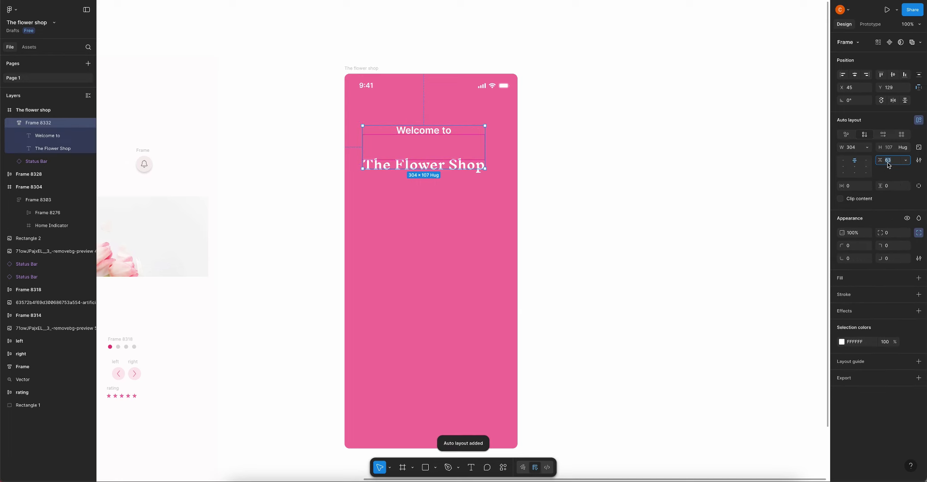
{"action": "type", "text": "32"}
{"action": "key", "text": "Return"}
{"action": "left_click_drag", "start_coordinate": [432, 147], "coordinate": [439, 148]}
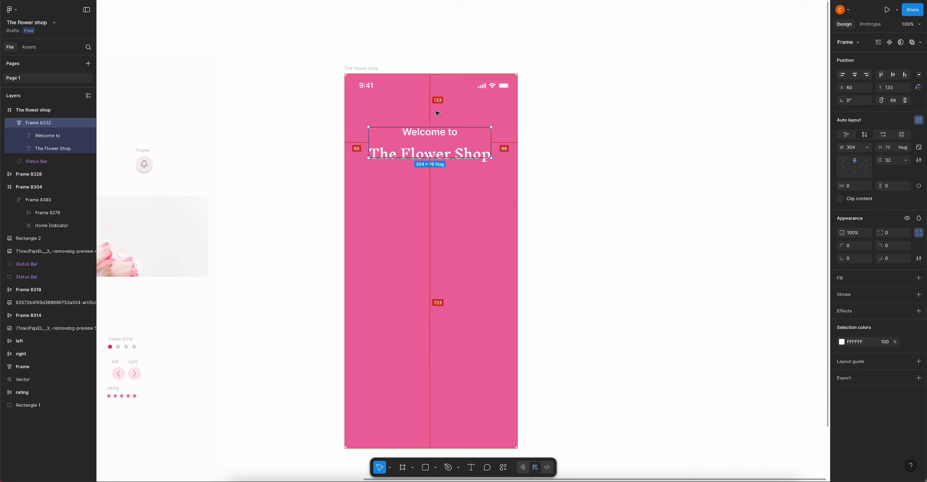
{"action": "key", "text": "Right"}
{"action": "key", "text": "Right"}
{"action": "key", "text": "Right"}
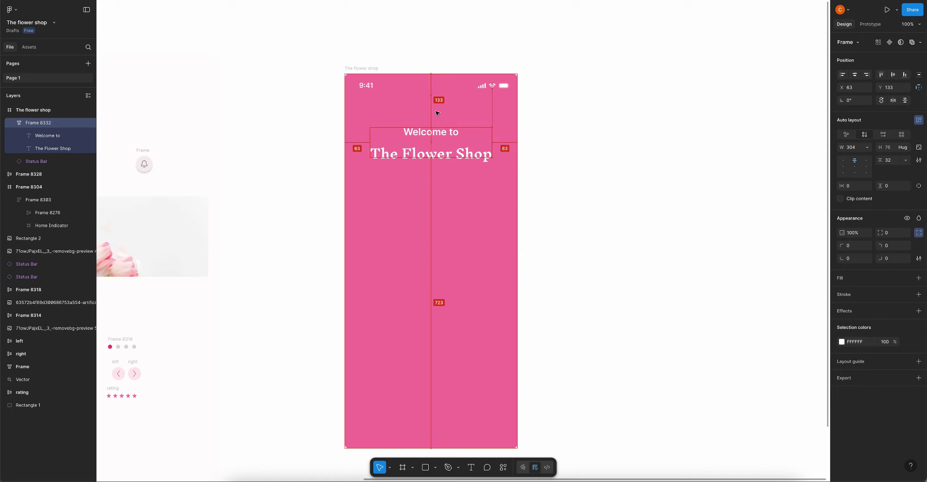
{"action": "key", "text": "Up"}
{"action": "key", "text": "Up"}
{"action": "key", "text": "Up"}
{"action": "key", "text": "Up"}
{"action": "key", "text": "Up"}
{"action": "key", "text": "Up"}
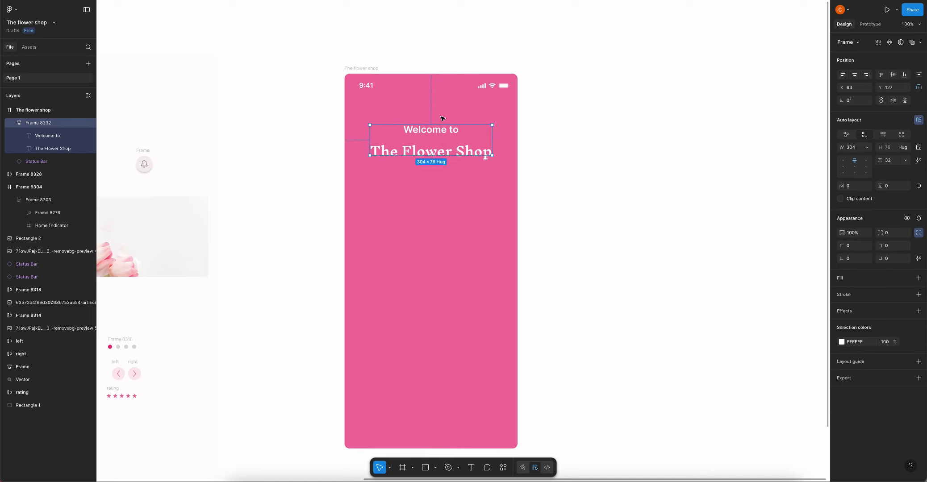
{"action": "key", "text": "alt"}
{"action": "key", "text": "Up"}
{"action": "key", "text": "Up"}
{"action": "key", "text": "Up"}
{"action": "key", "text": "Up"}
{"action": "key", "text": "Up"}
{"action": "key", "text": "Up"}
{"action": "key", "text": "Up"}
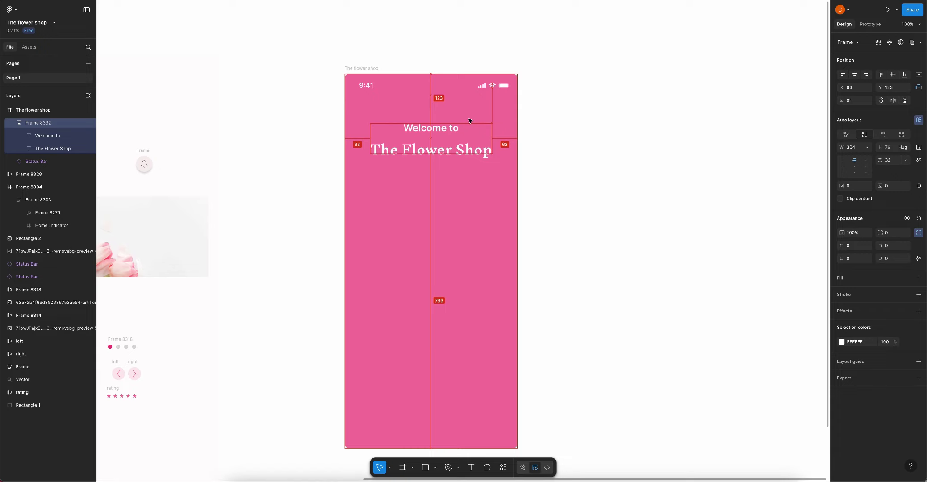
{"action": "scroll", "coordinate": [552, 176], "scroll_direction": "down", "scroll_amount": 5}
{"action": "left_click", "coordinate": [552, 176]}
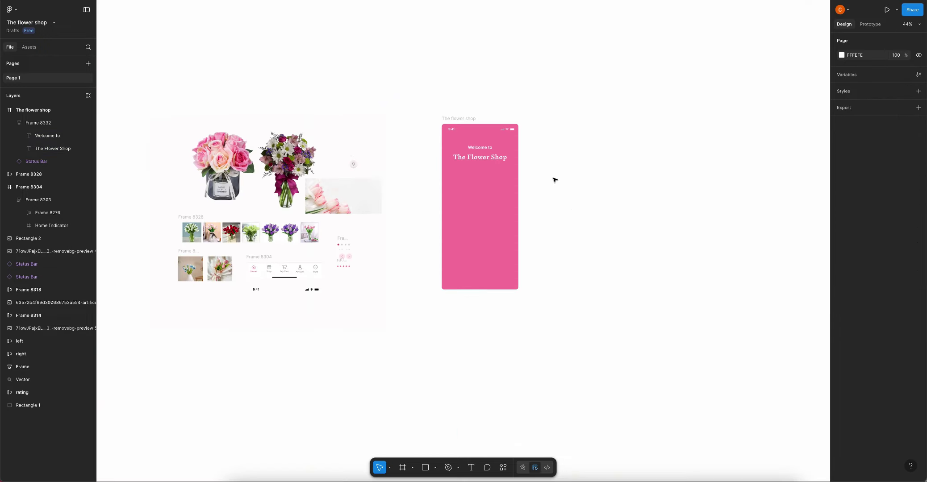
{"action": "scroll", "coordinate": [552, 192], "scroll_direction": "down", "scroll_amount": 2}
Move the rose bouquet image and the pager dots into the phone frame
{"action": "left_click", "coordinate": [202, 130]}
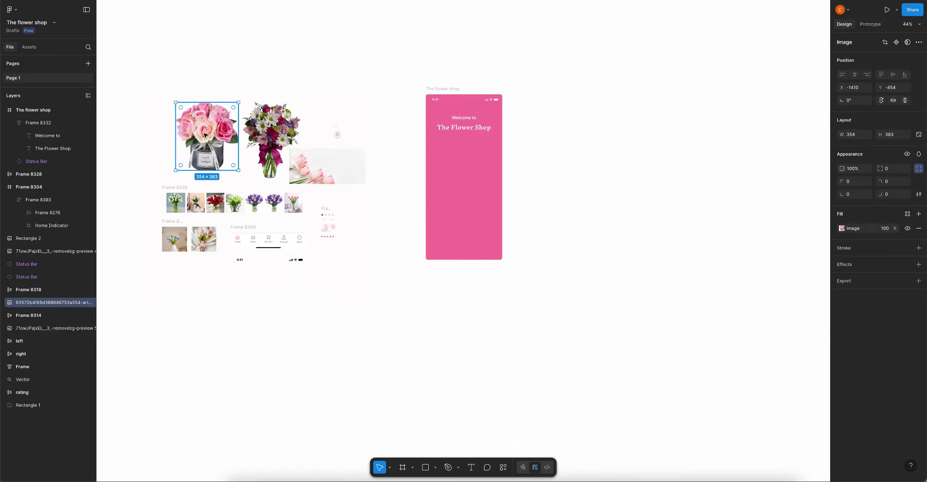
{"action": "left_click_drag", "start_coordinate": [202, 129], "coordinate": [452, 173]}
{"action": "scroll", "coordinate": [472, 172], "scroll_direction": "up", "scroll_amount": 3}
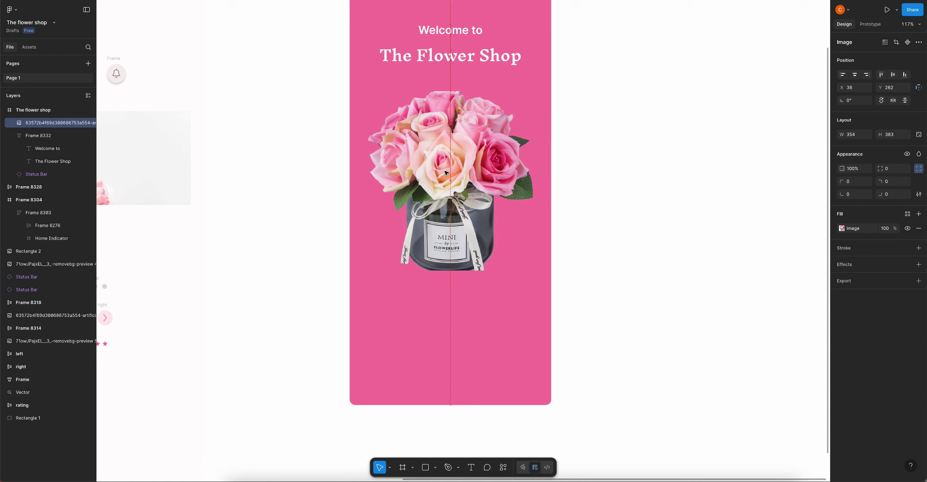
{"action": "scroll", "coordinate": [448, 171], "scroll_direction": "down", "scroll_amount": 3}
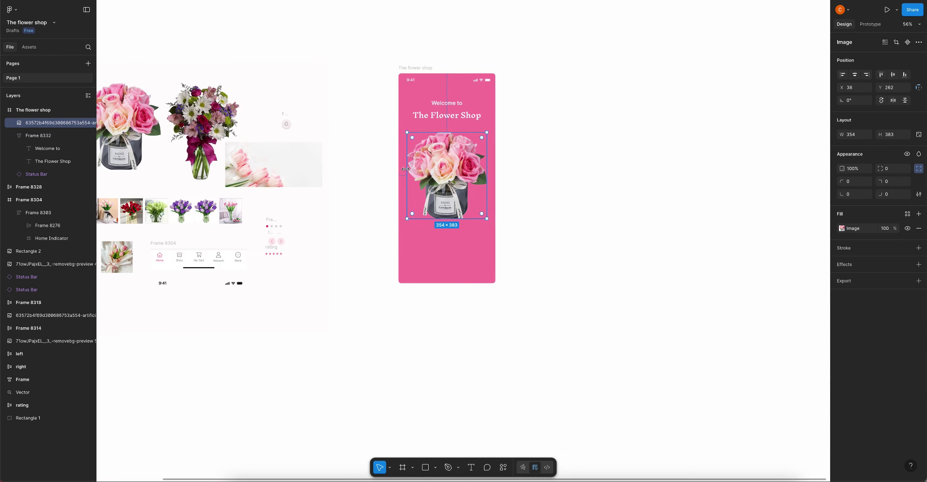
{"action": "scroll", "coordinate": [469, 163], "scroll_direction": "down", "scroll_amount": 2}
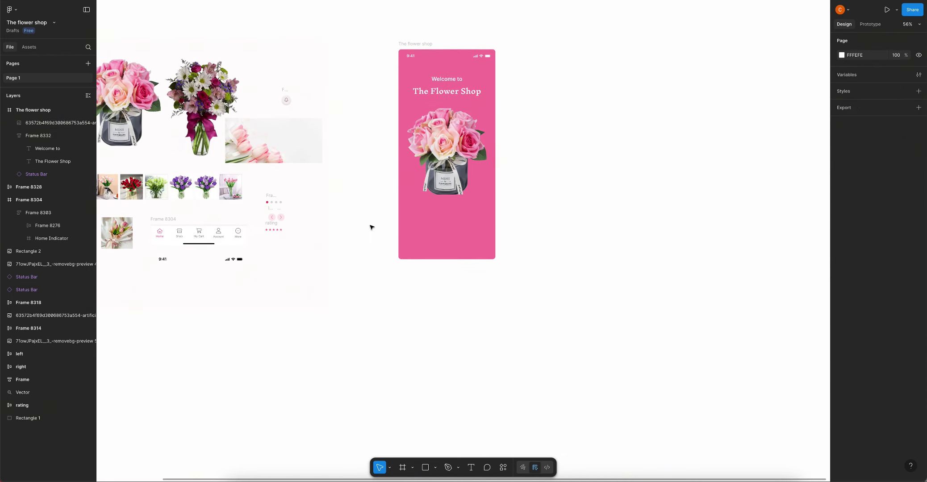
{"action": "left_click", "coordinate": [273, 201]}
{"action": "left_click_drag", "start_coordinate": [273, 202], "coordinate": [452, 210]}
Wrap the bouquet and dots together in an auto-layout frame with 48 spacing
{"action": "left_click", "coordinate": [453, 210], "text": "shift"}
{"action": "key", "text": "shift+a"}
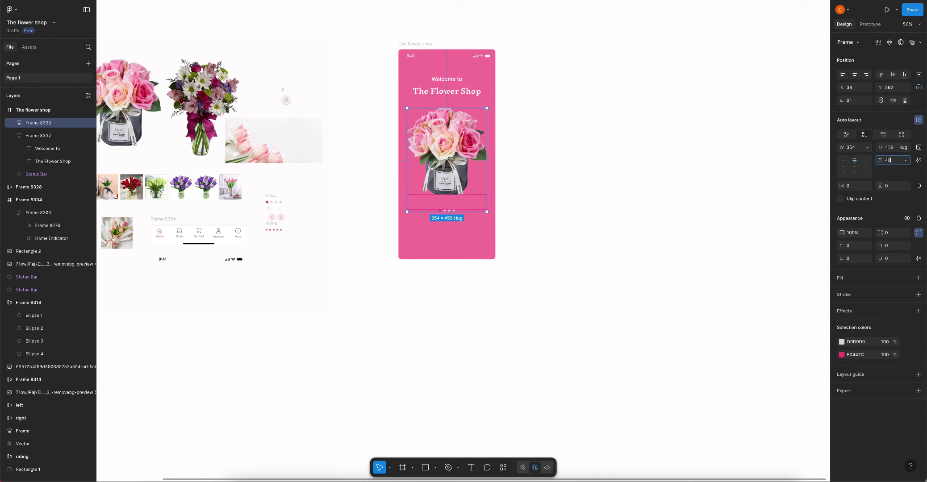
{"action": "left_click", "coordinate": [468, 216]}
{"action": "left_click", "coordinate": [462, 201]}
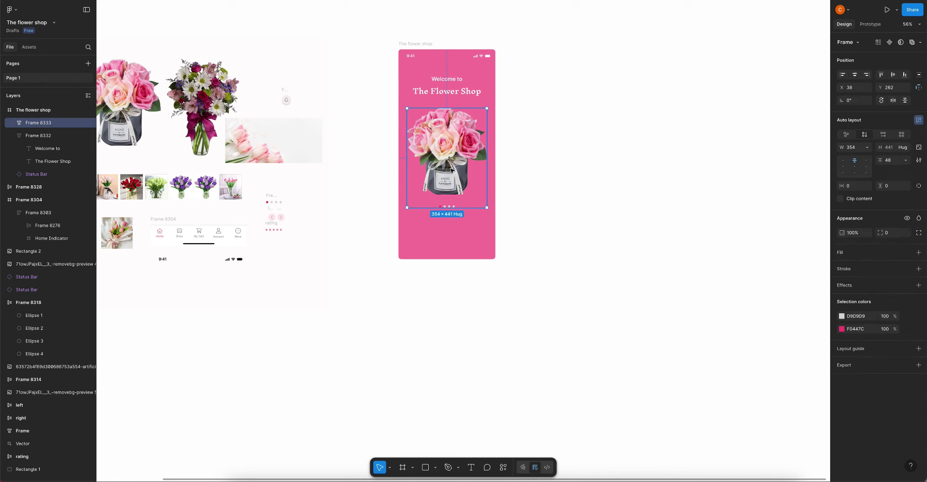
{"action": "left_click", "coordinate": [456, 233]}
{"action": "scroll", "coordinate": [456, 234], "scroll_direction": "up", "scroll_amount": 2}
Add centred 'Get Started' text below the dots in Inter Semi Bold, size 16
{"action": "key", "text": "t"}
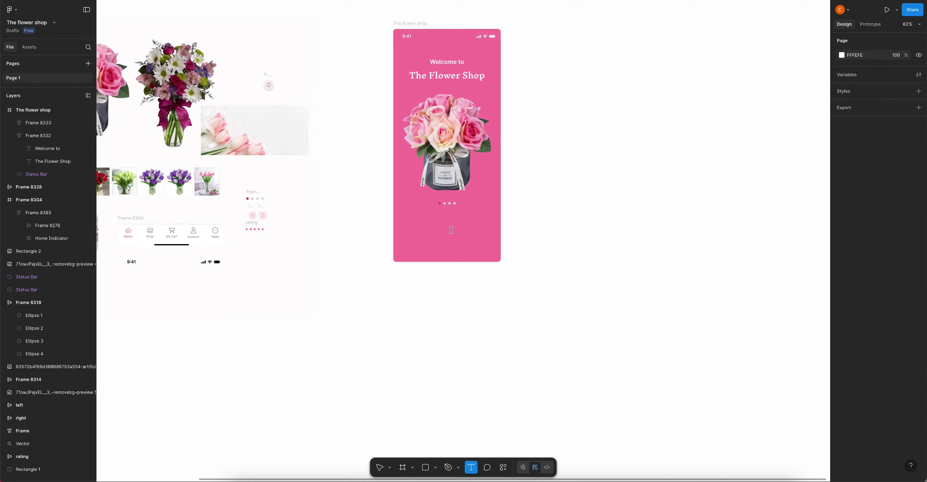
{"action": "left_click", "coordinate": [452, 232]}
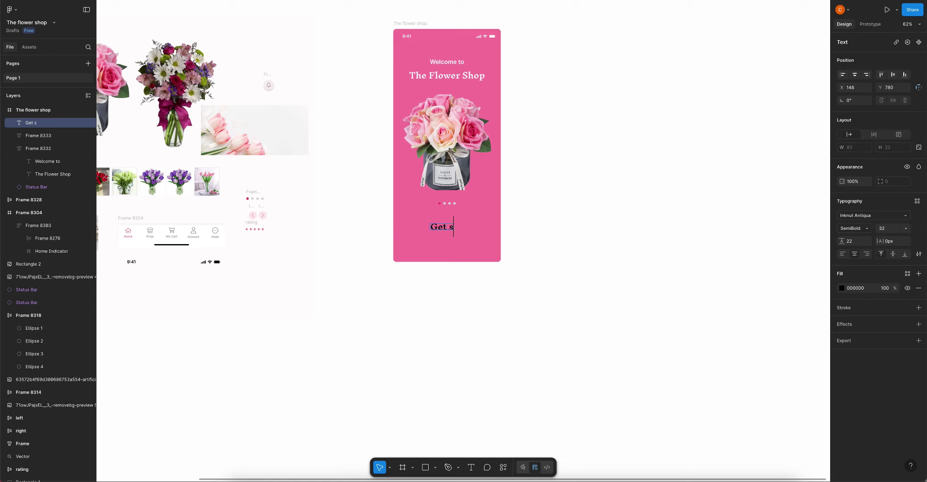
{"action": "type", "text": "Get Startes"}
{"action": "key", "text": "BackSpace"}
{"action": "type", "text": "d"}
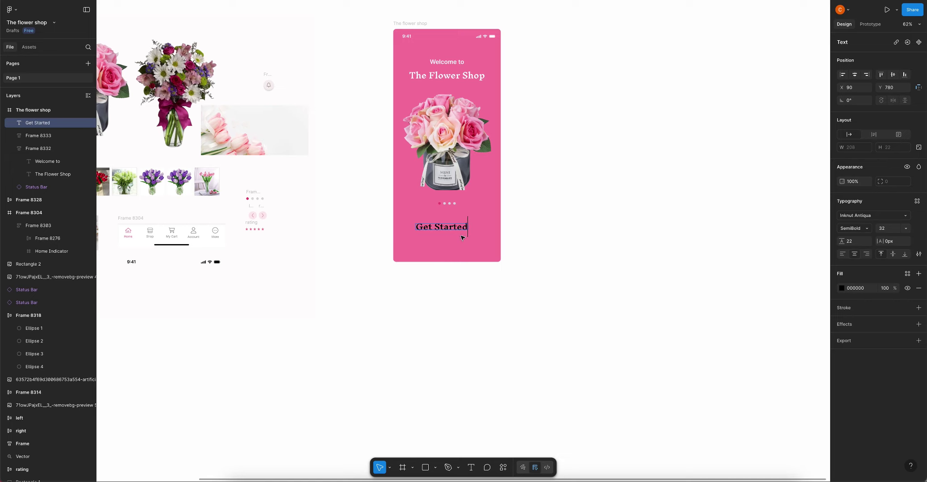
{"action": "key", "text": "Escape"}
{"action": "left_click", "coordinate": [857, 219]}
{"action": "type", "text": "in"}
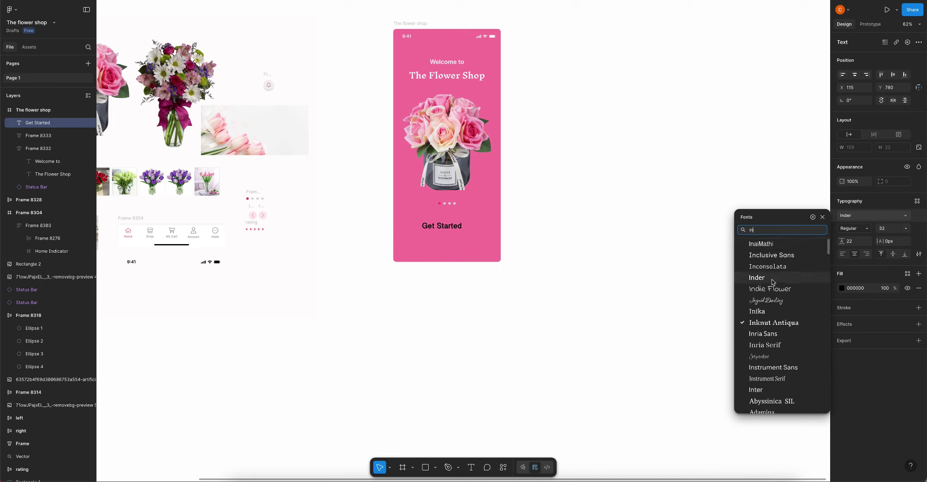
{"action": "type", "text": "t"}
{"action": "left_click", "coordinate": [755, 243]}
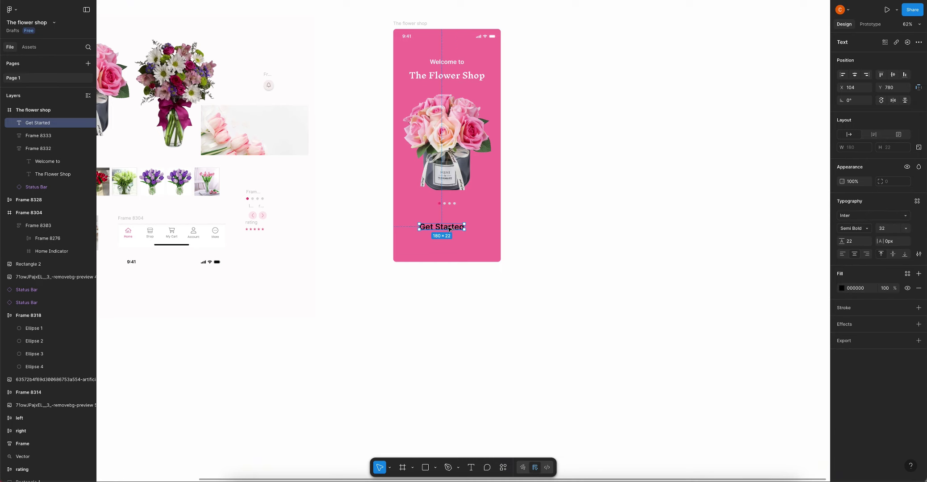
{"action": "key", "text": "shift+Right"}
{"action": "key", "text": "shift+Right"}
{"action": "key", "text": "Right"}
{"action": "key", "text": "Up"}
{"action": "key", "text": "Up"}
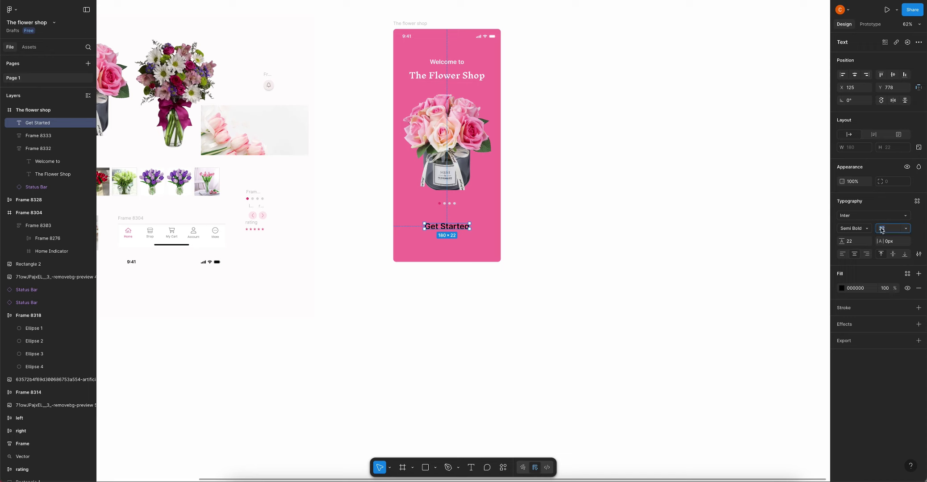
{"action": "type", "text": "16"}
{"action": "key", "text": "Return"}
Turn the text into an auto-layout button with 16 padding and pink F0447C fill
{"action": "key", "text": "shift+a"}
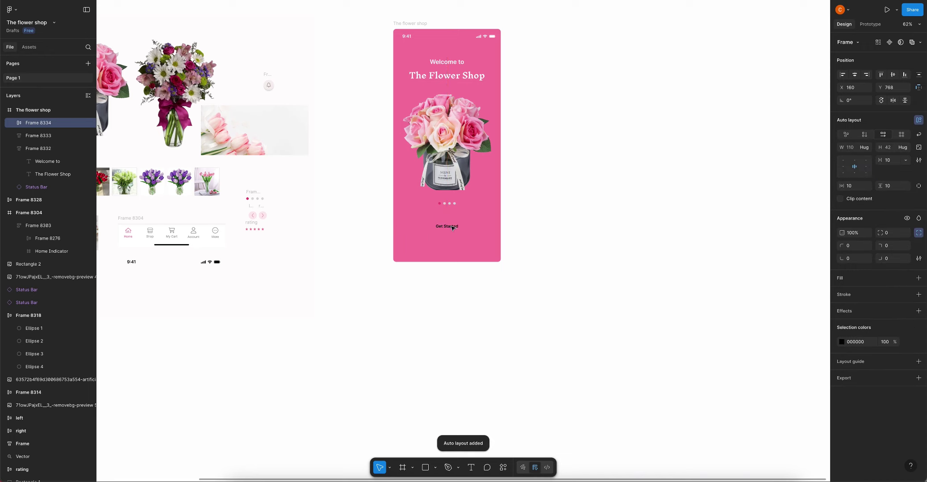
{"action": "type", "text": "16"}
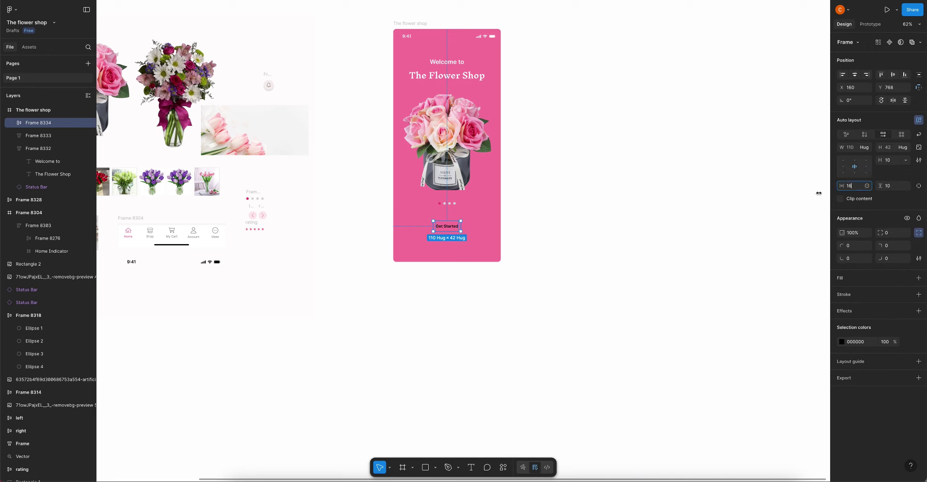
{"action": "key", "text": "Return"}
{"action": "left_click", "coordinate": [841, 278]}
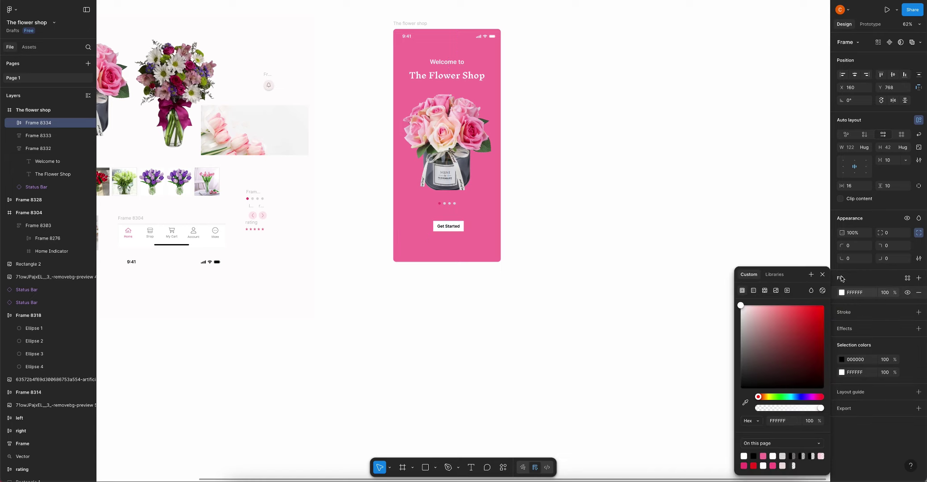
{"action": "left_click", "coordinate": [745, 465]}
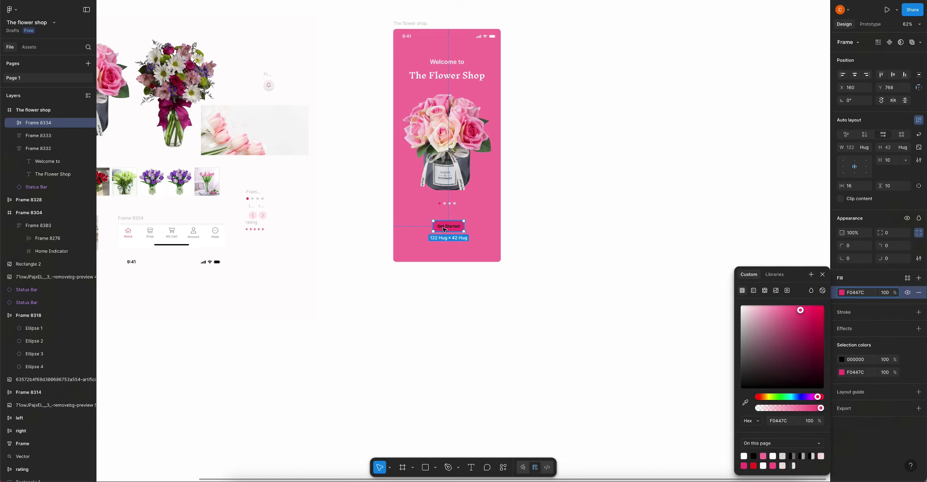
Make the button text white and round the button corners to radius 4
{"action": "key", "text": "Return"}
{"action": "left_click", "coordinate": [841, 289]}
{"action": "left_click", "coordinate": [744, 456]}
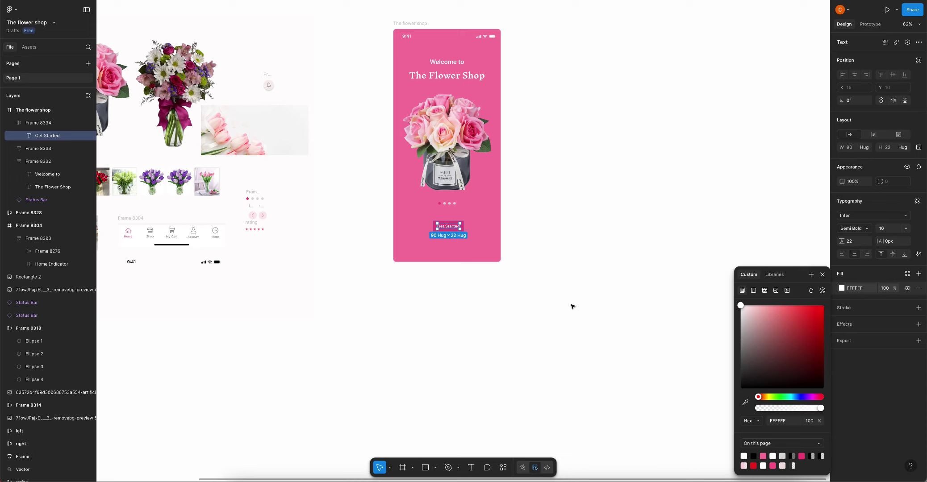
{"action": "scroll", "coordinate": [465, 228], "scroll_direction": "up", "scroll_amount": 5}
{"action": "left_click", "coordinate": [442, 216]}
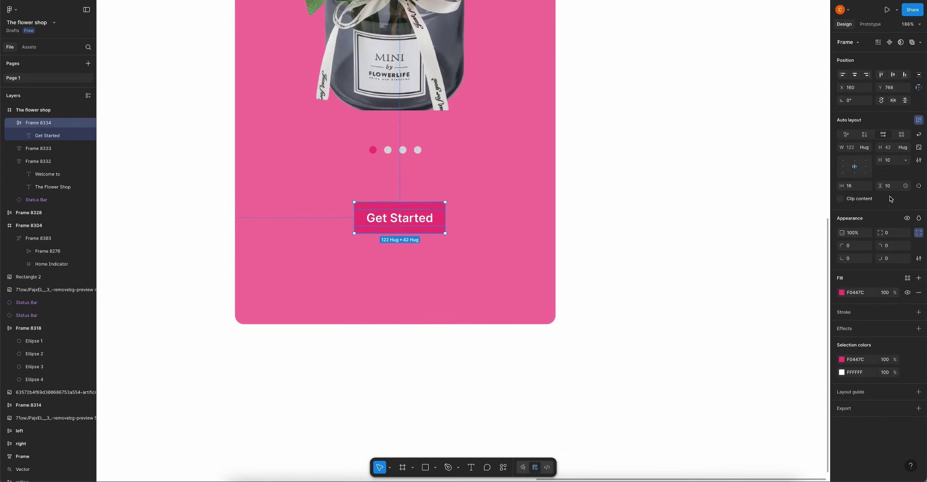
{"action": "type", "text": "4"}
{"action": "key", "text": "Return"}
{"action": "scroll", "coordinate": [431, 234], "scroll_direction": "down", "scroll_amount": 5}
{"action": "left_click", "coordinate": [455, 233]}
{"action": "scroll", "coordinate": [451, 224], "scroll_direction": "up", "scroll_amount": 2}
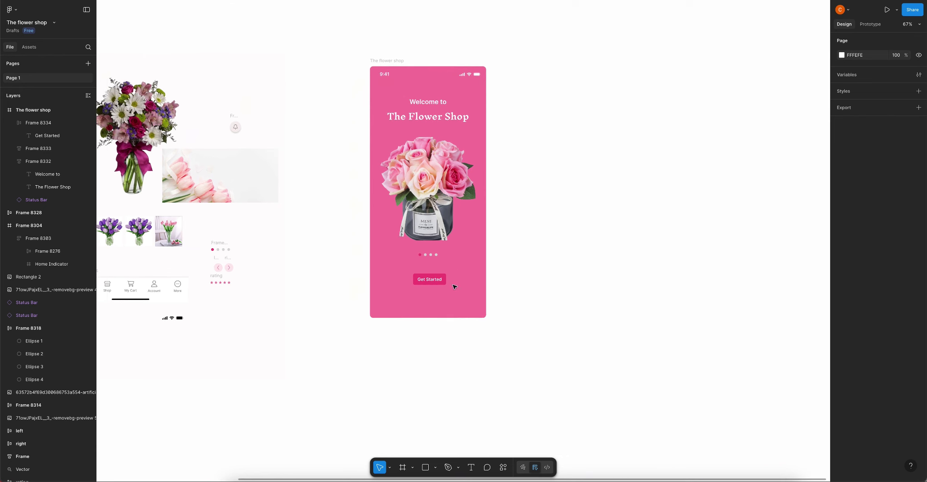
{"action": "left_click", "coordinate": [428, 279]}
Position the Get Started button evenly spaced below the pager dots
{"action": "double_click", "coordinate": [431, 280]}
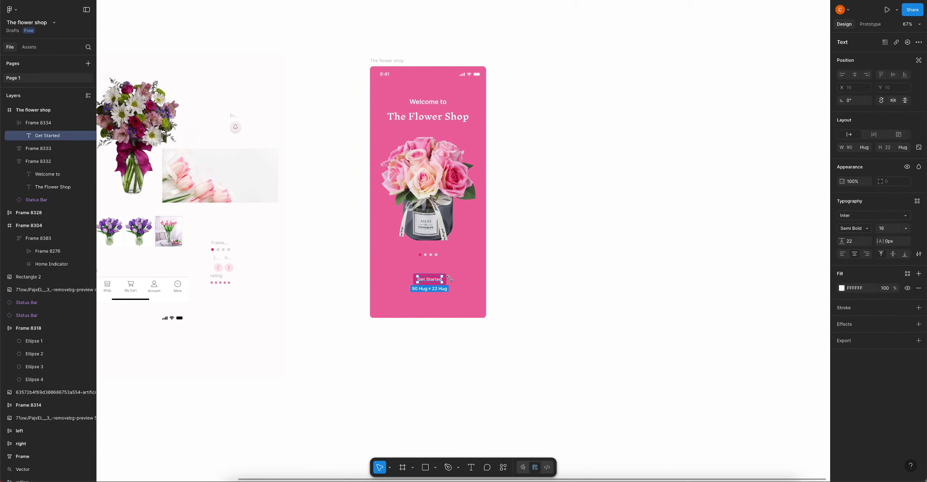
{"action": "key", "text": "Escape"}
{"action": "left_click_drag", "start_coordinate": [441, 280], "coordinate": [438, 281]}
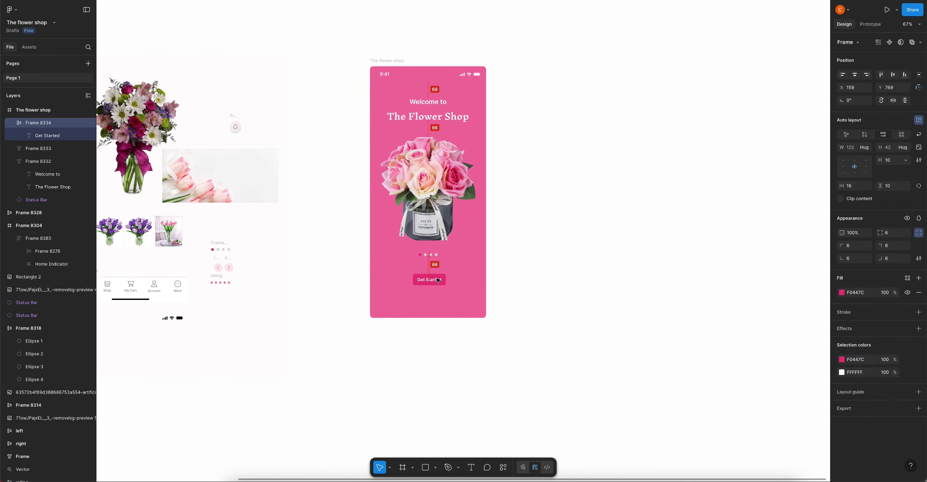
{"action": "left_click", "coordinate": [573, 225]}
Stack the title, bouquet frame and button in auto layout with 68 spacing
{"action": "left_click", "coordinate": [428, 109]}
{"action": "left_click", "coordinate": [433, 246]}
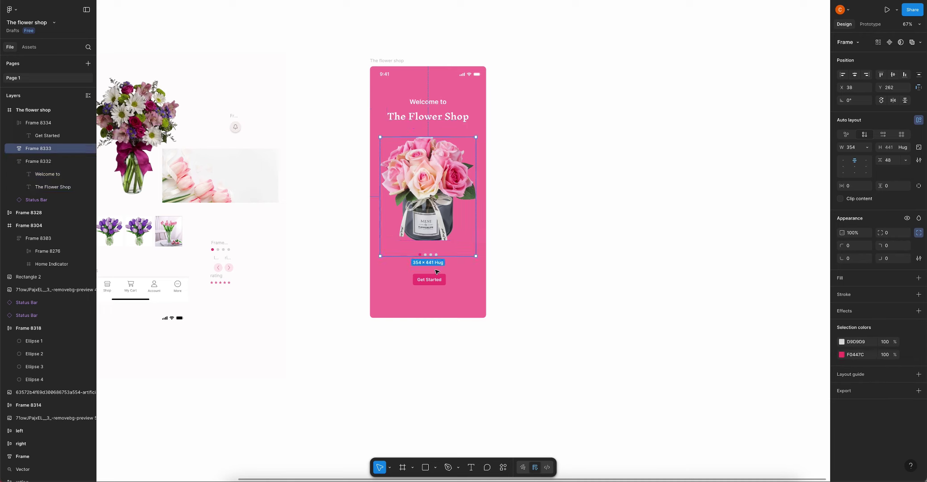
{"action": "left_click", "coordinate": [427, 109], "text": "shift"}
{"action": "left_click", "coordinate": [429, 280], "text": "shift"}
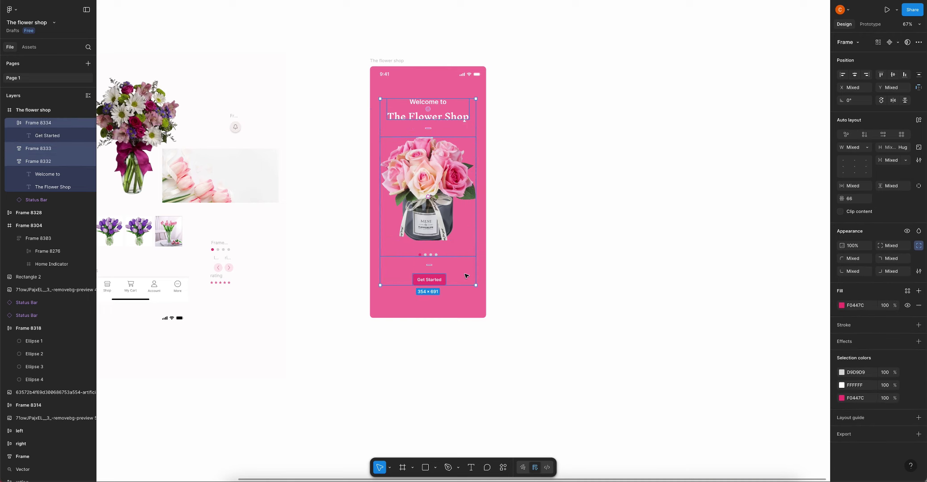
{"action": "key", "text": "shift+a"}
{"action": "left_click", "coordinate": [890, 163]}
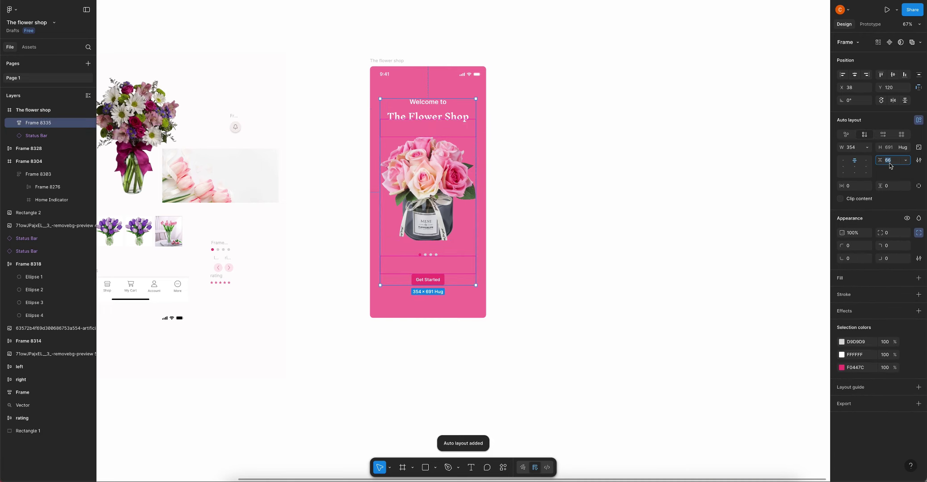
{"action": "type", "text": "6"}
{"action": "key", "text": "Return"}
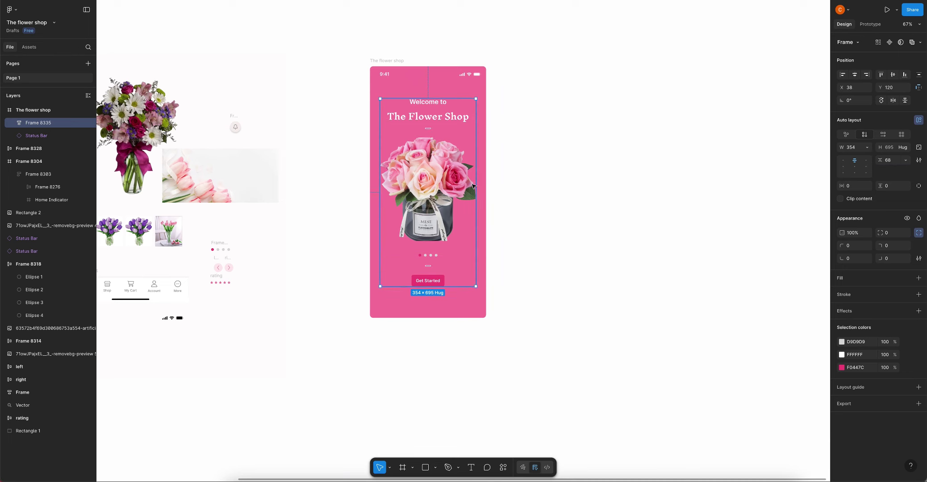
{"action": "left_click", "coordinate": [537, 200]}
{"action": "scroll", "coordinate": [536, 200], "scroll_direction": "down", "scroll_amount": 2}
{"action": "left_click_drag", "start_coordinate": [537, 201], "coordinate": [538, 168]}
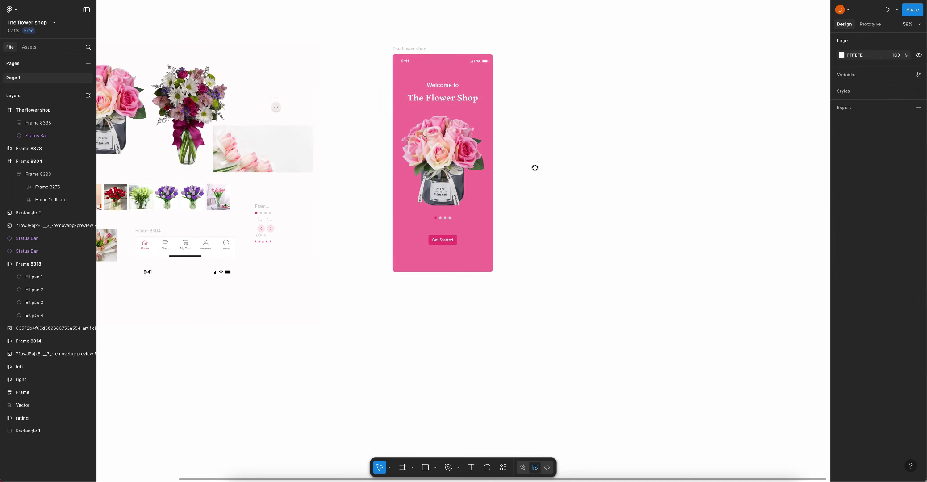
Copy the Home Indicator to the welcome screen's bottom with 12-radius bottom corners
{"action": "scroll", "coordinate": [538, 168], "scroll_direction": "down", "scroll_amount": 3}
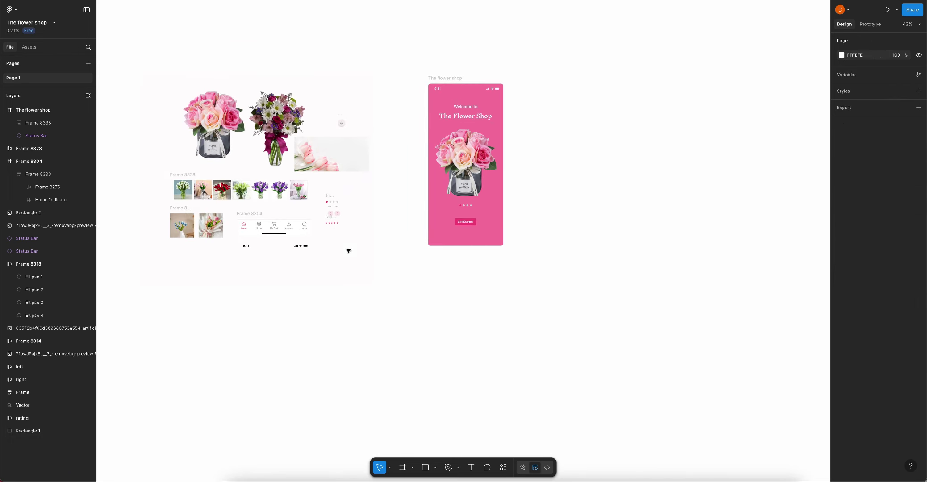
{"action": "left_click", "coordinate": [271, 235]}
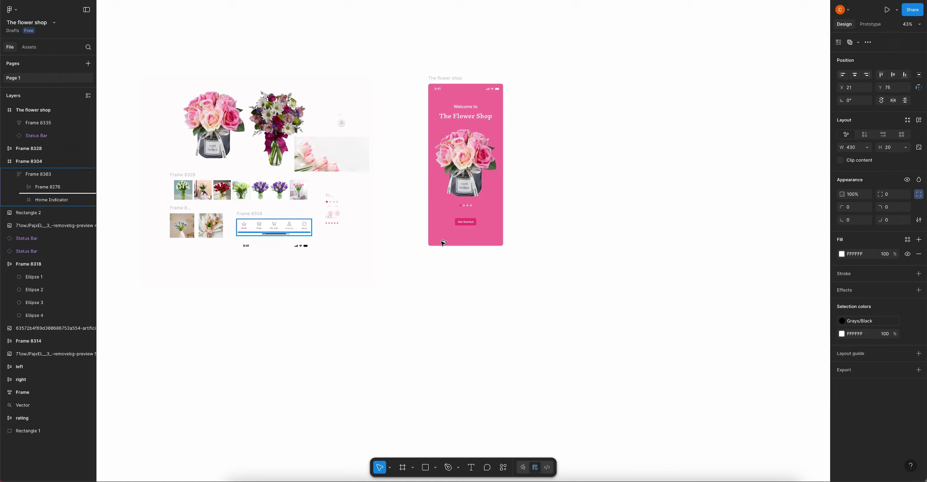
{"action": "left_click_drag", "start_coordinate": [271, 234], "coordinate": [505, 234]}
{"action": "scroll", "coordinate": [463, 244], "scroll_direction": "up", "scroll_amount": 10}
{"action": "scroll", "coordinate": [509, 296], "scroll_direction": "down", "scroll_amount": 3}
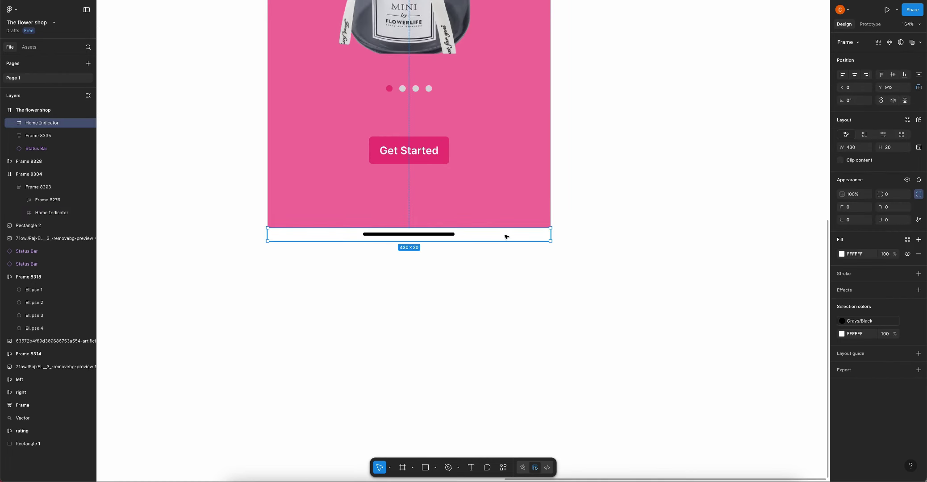
{"action": "left_click", "coordinate": [882, 222]}
{"action": "type", "text": "12"}
{"action": "key", "text": "Return"}
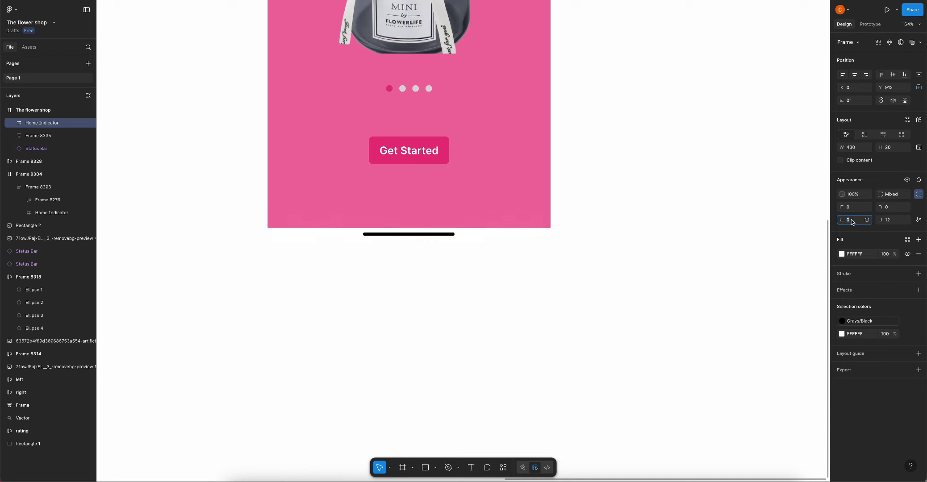
{"action": "left_click", "coordinate": [623, 248]}
Fill the indicator strip with the screen's pink and make its bar white FFFFFF
{"action": "left_click", "coordinate": [512, 240]}
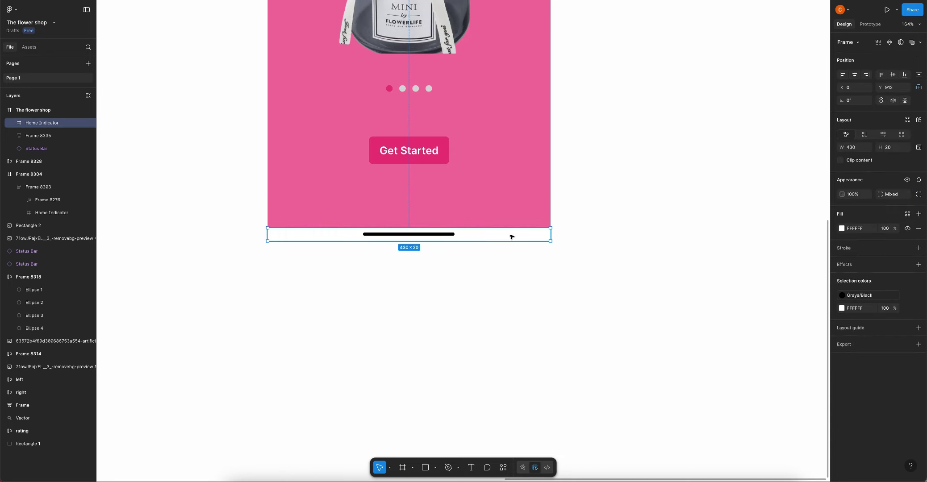
{"action": "key", "text": "i"}
{"action": "left_click", "coordinate": [517, 210]}
{"action": "key", "text": "Return"}
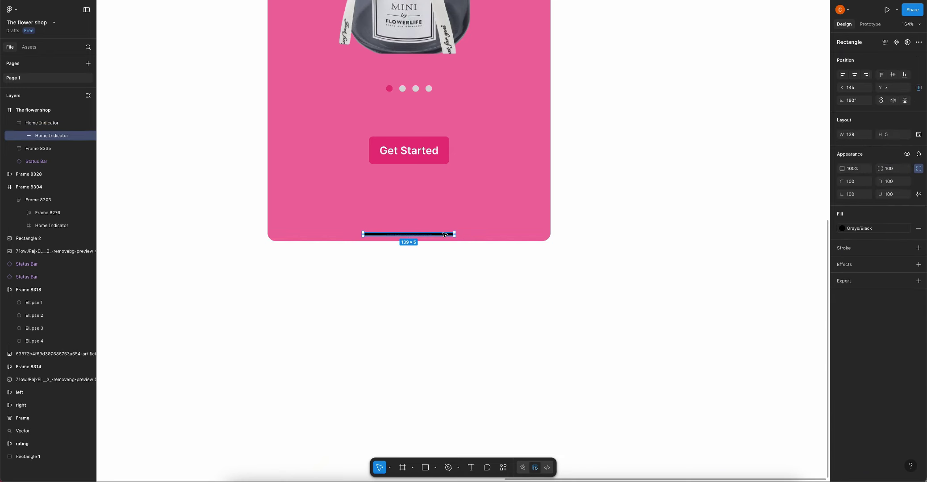
{"action": "left_click", "coordinate": [842, 229]}
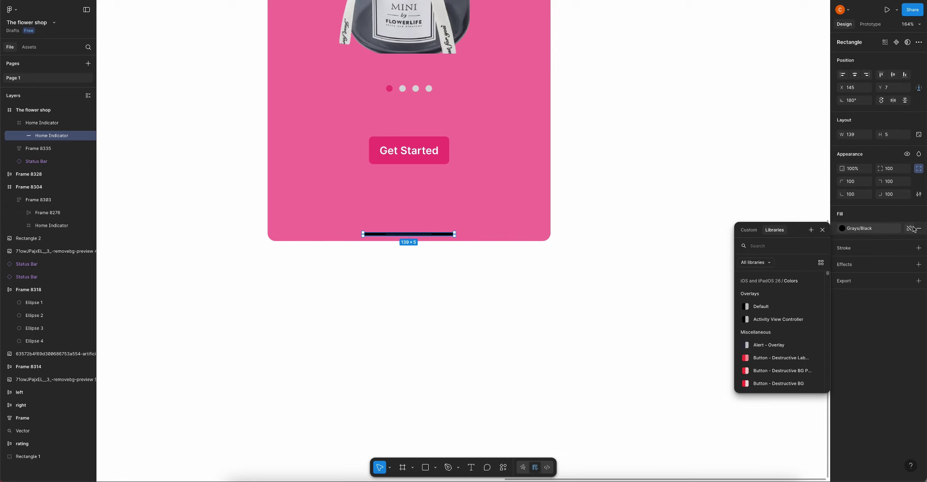
{"action": "left_click", "coordinate": [909, 228]}
{"action": "left_click", "coordinate": [745, 417]}
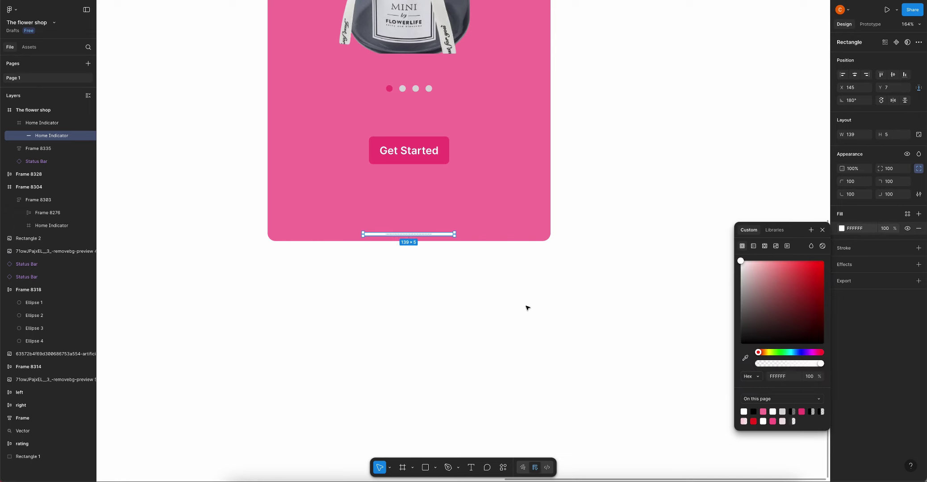
{"action": "left_click", "coordinate": [526, 306]}
{"action": "scroll", "coordinate": [452, 285], "scroll_direction": "down", "scroll_amount": 2}
{"action": "scroll", "coordinate": [452, 285], "scroll_direction": "down", "scroll_amount": 5}
{"action": "left_click", "coordinate": [435, 165]}
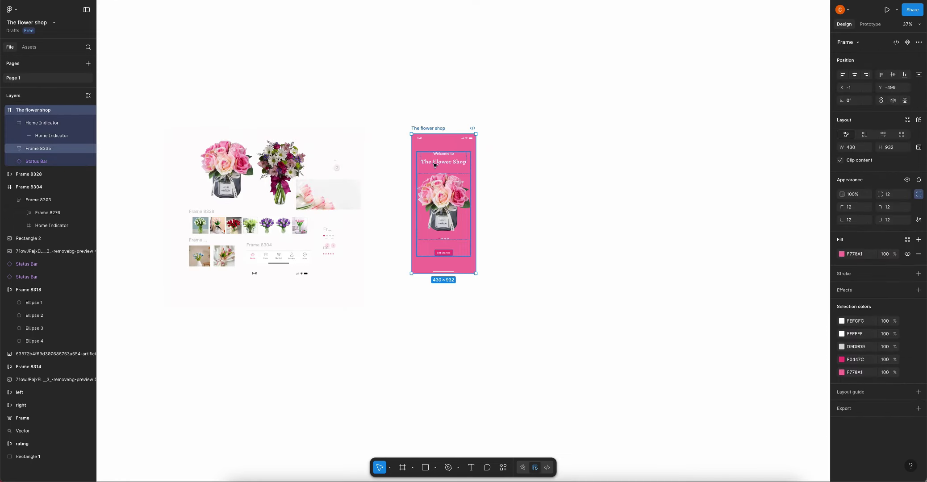
Duplicate the welcome screen to its right and copy the tulip image out beside the screens
{"action": "left_click_drag", "start_coordinate": [437, 187], "coordinate": [514, 187]}
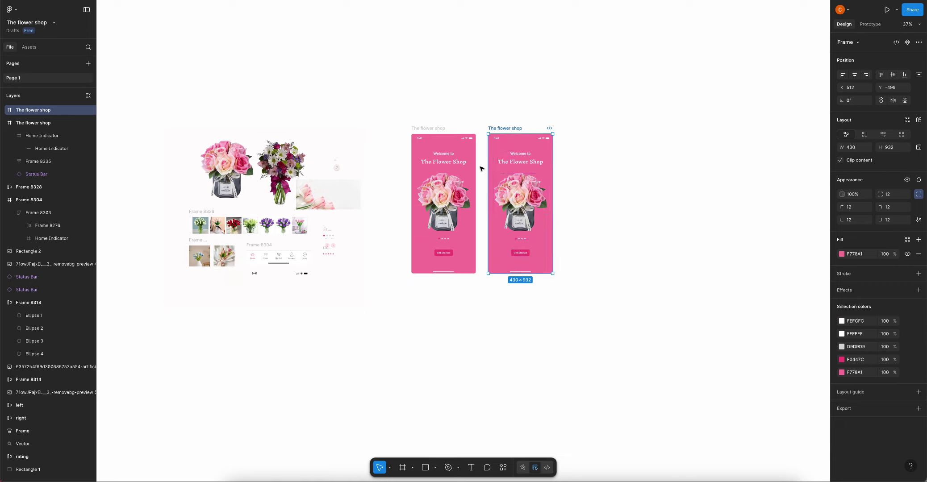
{"action": "left_click", "coordinate": [623, 192]}
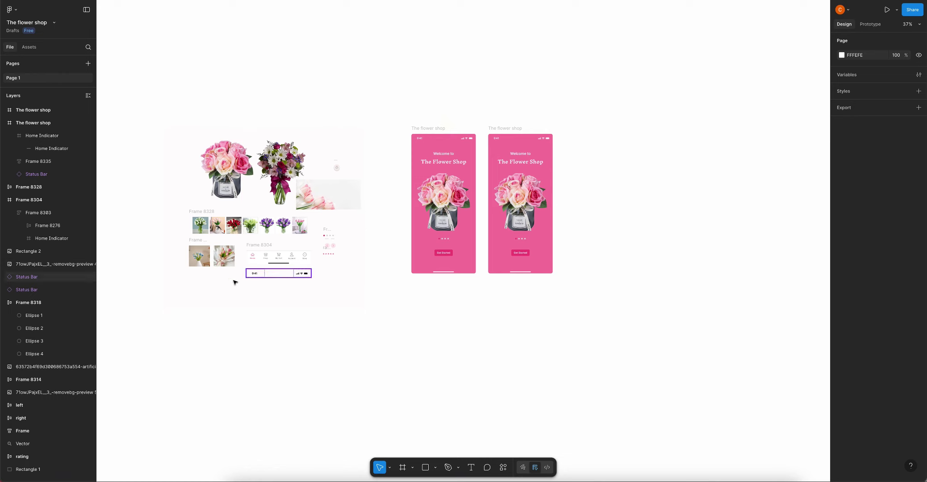
{"action": "left_click", "coordinate": [229, 257]}
{"action": "left_click_drag", "start_coordinate": [229, 258], "coordinate": [621, 217]}
{"action": "scroll", "coordinate": [597, 187], "scroll_direction": "up", "scroll_amount": 3}
Run Icons8 Background Remover on the enlarged 264×264 tulip image
{"action": "right_click", "coordinate": [588, 183]}
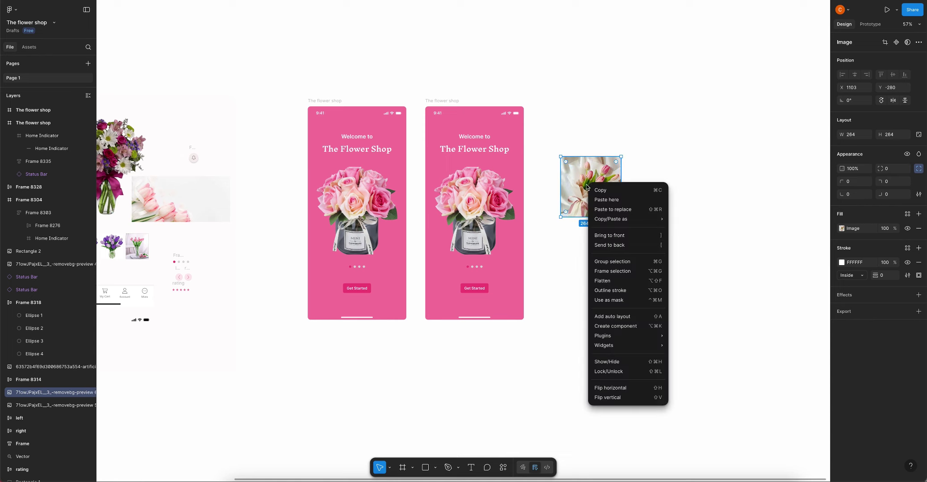
{"action": "mouse_move", "coordinate": [608, 336]}
{"action": "mouse_move", "coordinate": [715, 364]}
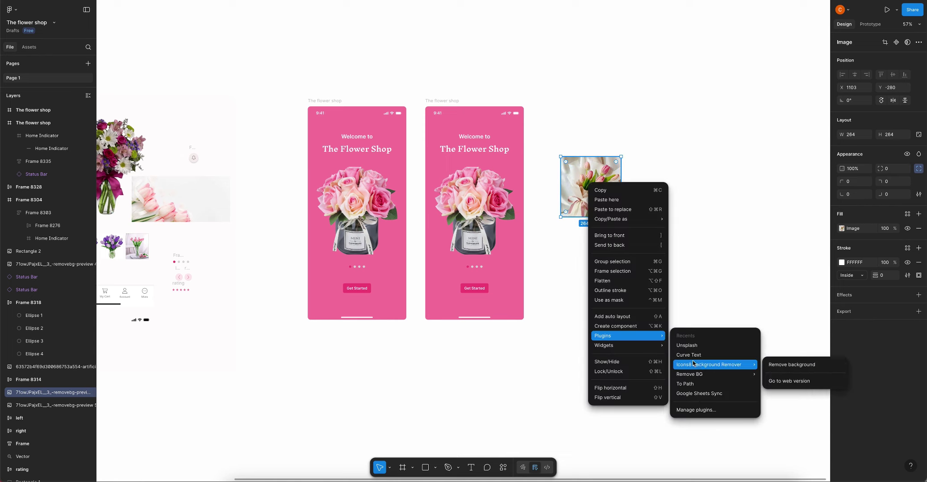
{"action": "left_click", "coordinate": [791, 363]}
{"action": "scroll", "coordinate": [610, 204], "scroll_direction": "down", "scroll_amount": 5}
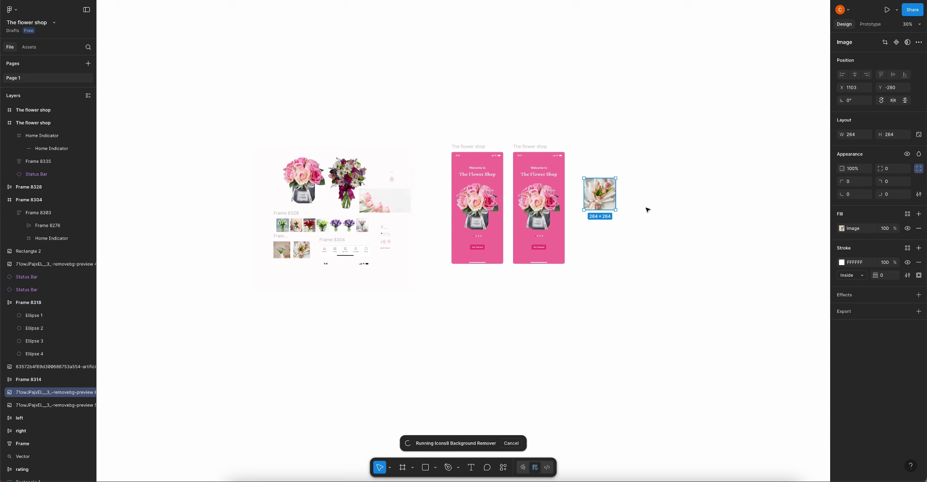
{"action": "scroll", "coordinate": [546, 237], "scroll_direction": "up", "scroll_amount": 5}
On the copy, make Ellipse 2 pink and Ellipse 1 grey using the eyedropper
{"action": "left_click", "coordinate": [500, 231]}
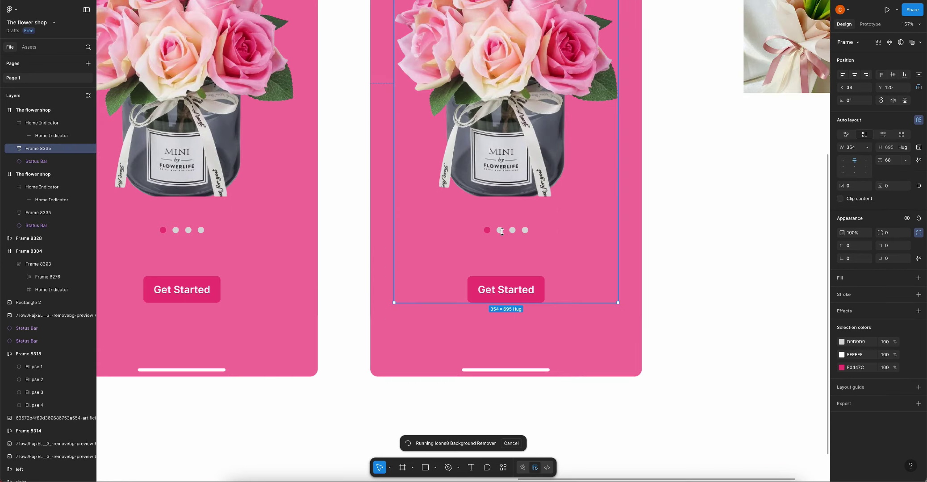
{"action": "double_click", "coordinate": [501, 231]}
{"action": "double_click", "coordinate": [500, 231]}
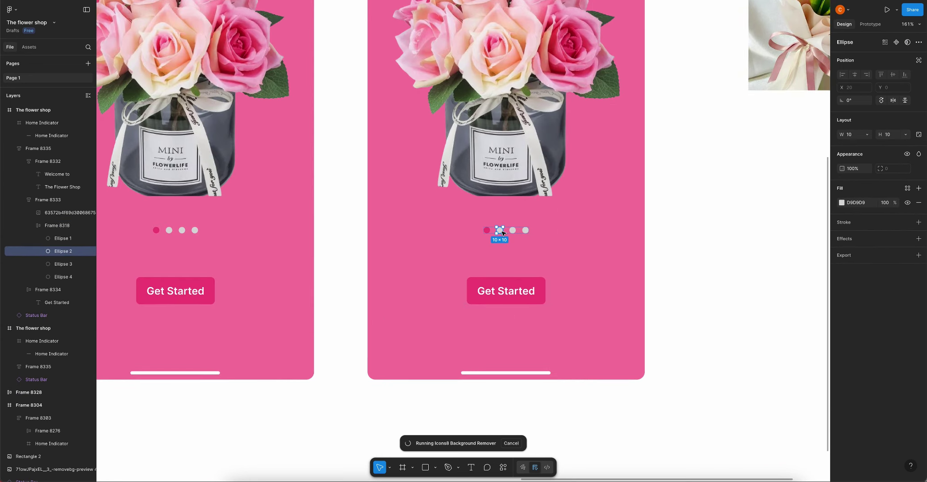
{"action": "key", "text": "i"}
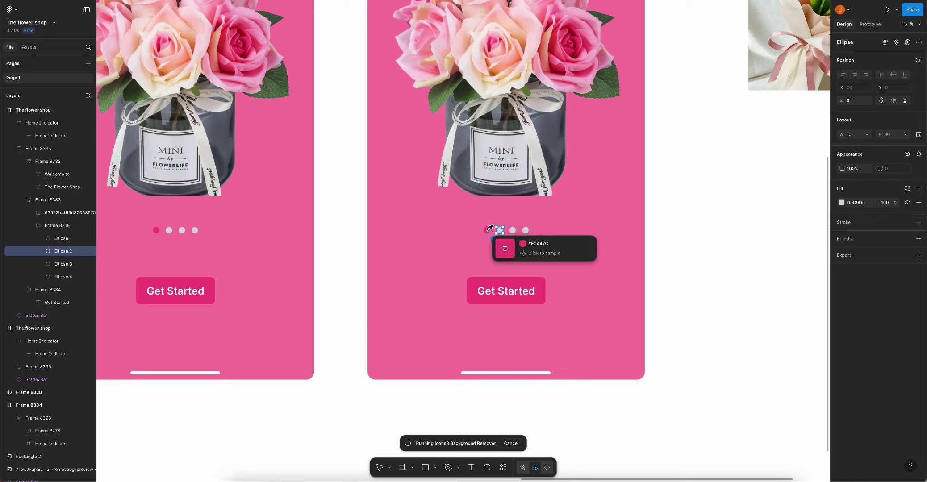
{"action": "left_click", "coordinate": [490, 228]}
{"action": "left_click", "coordinate": [487, 231]}
{"action": "key", "text": "i"}
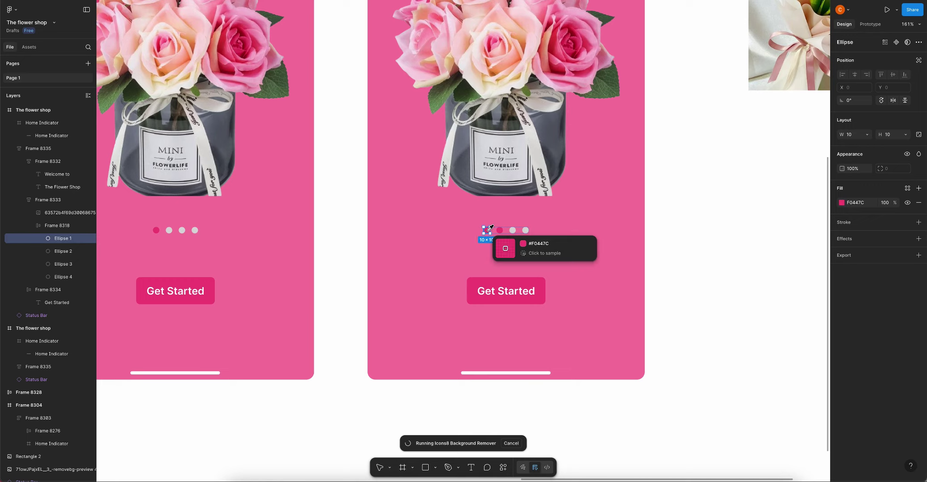
{"action": "left_click", "coordinate": [513, 231]}
{"action": "key", "text": "Escape"}
{"action": "scroll", "coordinate": [580, 208], "scroll_direction": "down", "scroll_amount": 10}
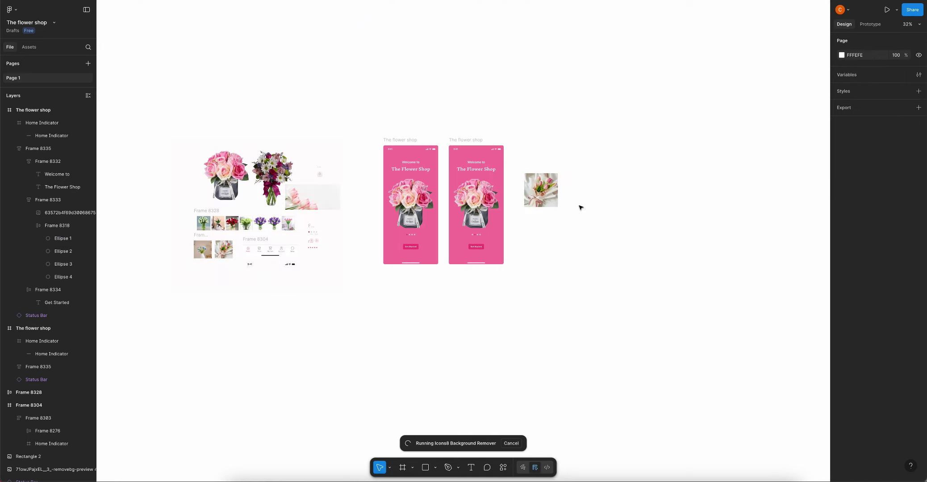
Place a copy of the mixed-flower bouquet beside the screens and crop it tightly
{"action": "left_click", "coordinate": [269, 179]}
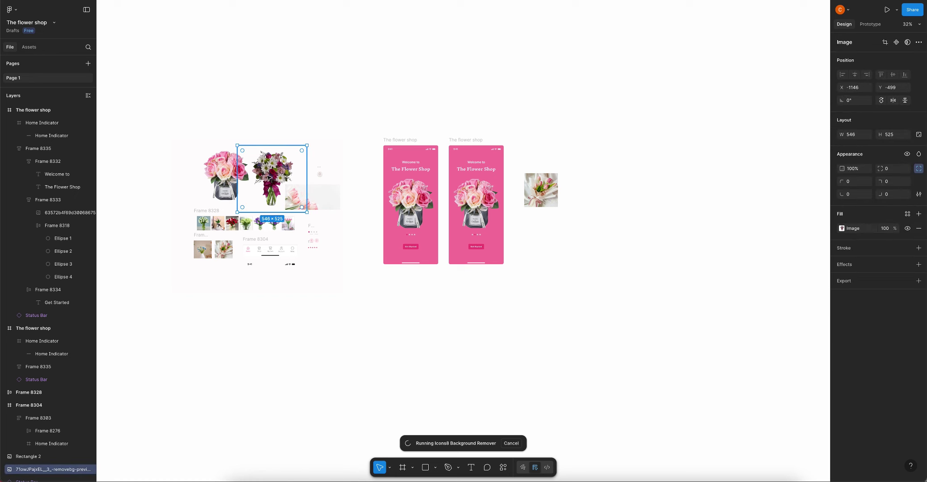
{"action": "left_click_drag", "start_coordinate": [393, 197], "coordinate": [587, 245]}
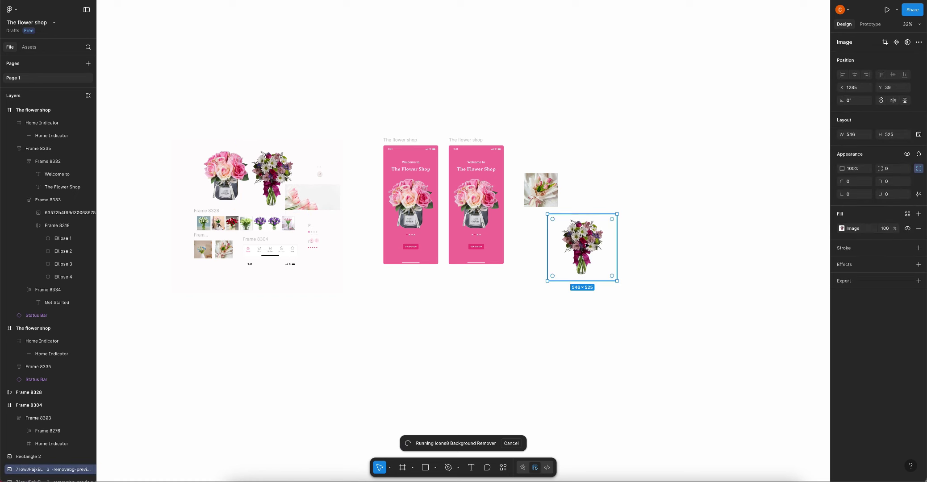
{"action": "double_click", "coordinate": [586, 246]}
{"action": "left_click", "coordinate": [774, 263]}
{"action": "left_click", "coordinate": [755, 285]}
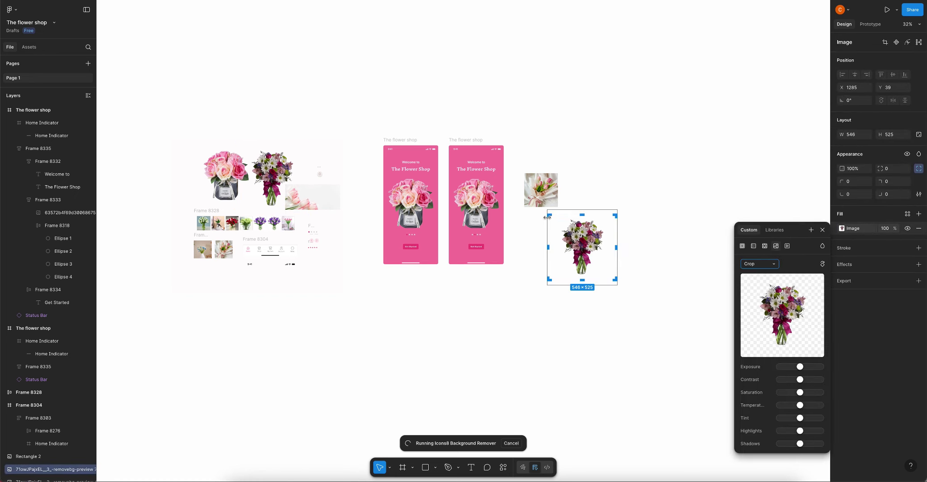
{"action": "left_click_drag", "start_coordinate": [547, 215], "coordinate": [549, 217]}
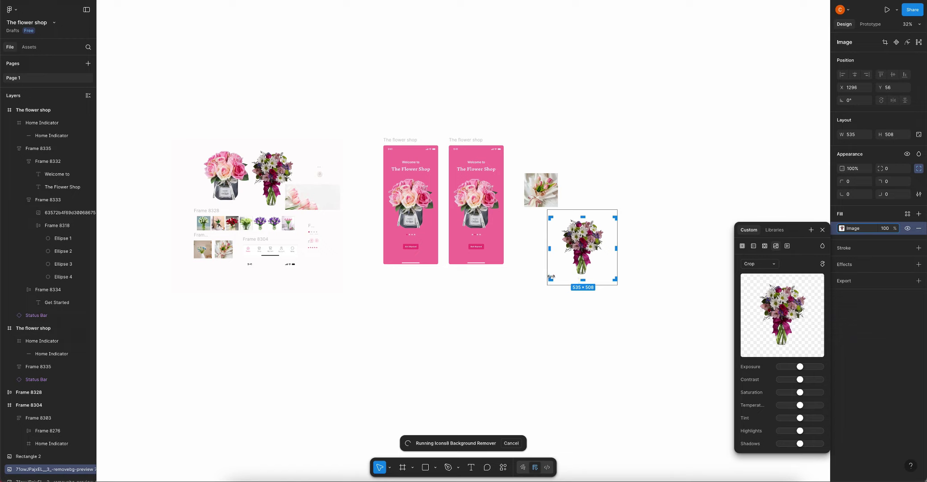
{"action": "left_click_drag", "start_coordinate": [551, 277], "coordinate": [560, 277]}
{"action": "left_click_drag", "start_coordinate": [615, 248], "coordinate": [604, 273]}
{"action": "key", "text": "Return"}
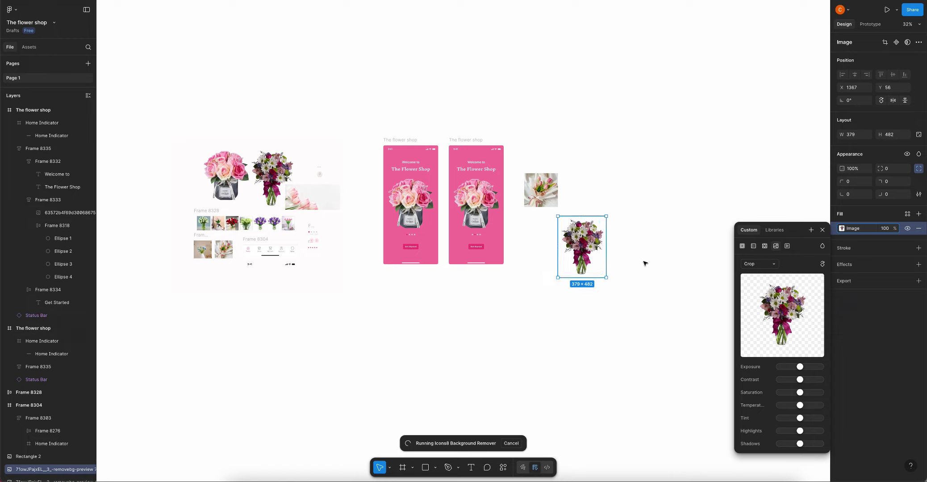
Swap the second screen's rose vase for the cropped bouquet using Paste to replace
{"action": "right_click", "coordinate": [580, 230]}
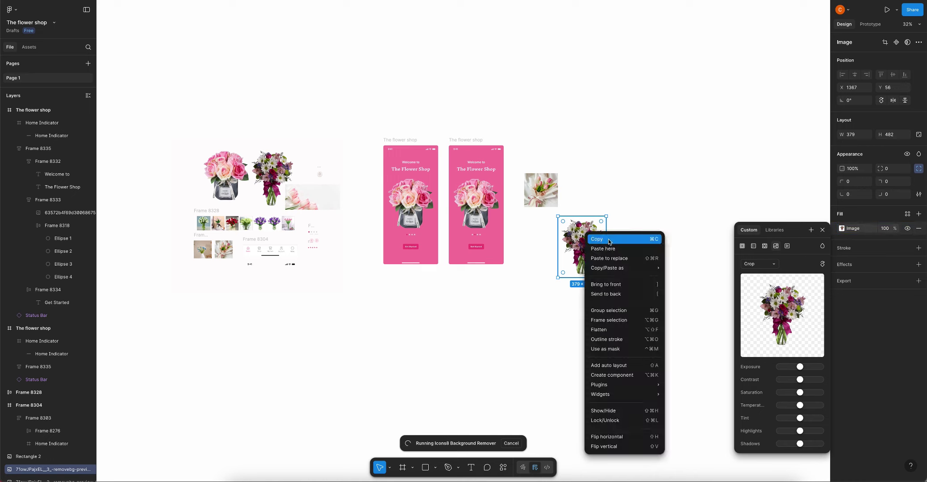
{"action": "left_click", "coordinate": [591, 237]}
{"action": "left_click", "coordinate": [470, 199]}
{"action": "double_click", "coordinate": [470, 199]}
{"action": "right_click", "coordinate": [470, 199]}
{"action": "left_click", "coordinate": [487, 221]}
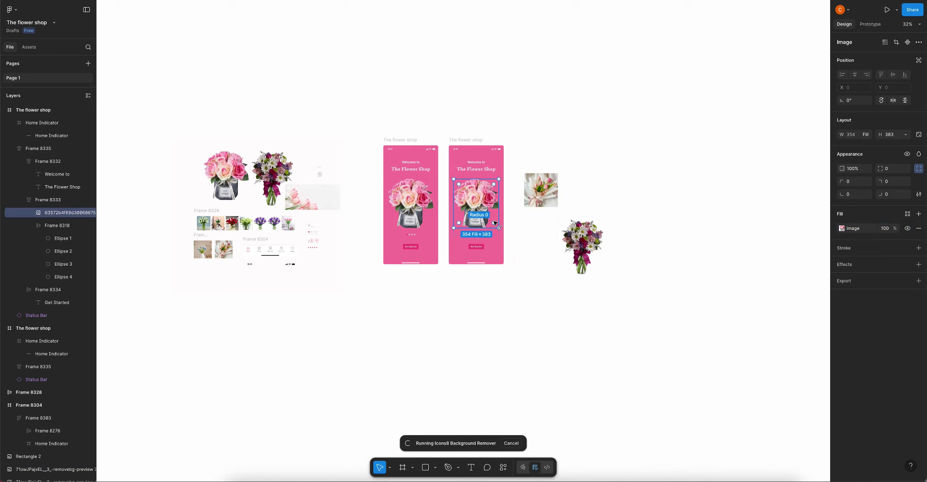
{"action": "left_click", "coordinate": [512, 237]}
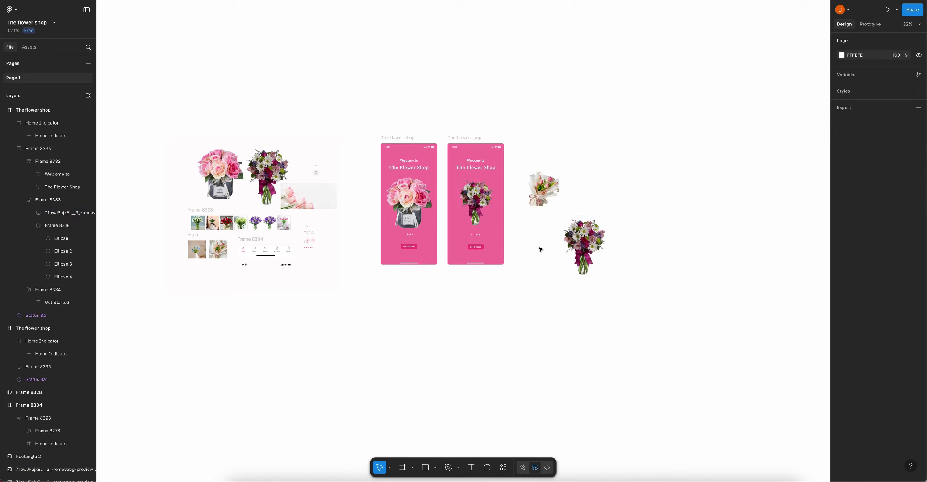
Delete the leftover bouquet copy and move the tulip image lower on the canvas
{"action": "scroll", "coordinate": [540, 249], "scroll_direction": "right", "scroll_amount": 3}
{"action": "left_click", "coordinate": [538, 246]}
{"action": "key", "text": "Delete"}
{"action": "scroll", "coordinate": [518, 167], "scroll_direction": "up", "scroll_amount": 3}
{"action": "left_click_drag", "start_coordinate": [468, 169], "coordinate": [475, 297]}
{"action": "key", "text": "Escape"}
Duplicate the second screen and replace its bouquet with the tulips, enlarged to full width
{"action": "left_click", "coordinate": [344, 99]}
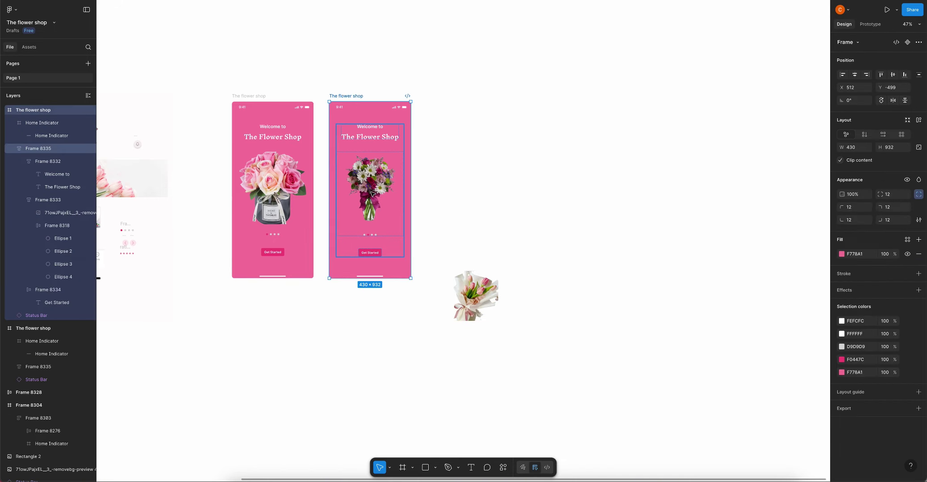
{"action": "left_click_drag", "start_coordinate": [372, 192], "coordinate": [466, 192]}
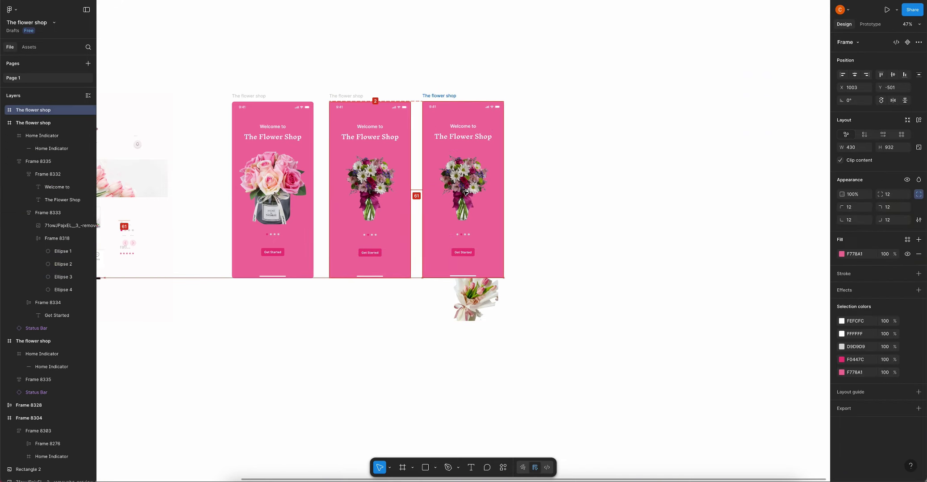
{"action": "left_click", "coordinate": [474, 297]}
{"action": "left_click_drag", "start_coordinate": [474, 297], "coordinate": [613, 174]}
{"action": "right_click", "coordinate": [614, 176]}
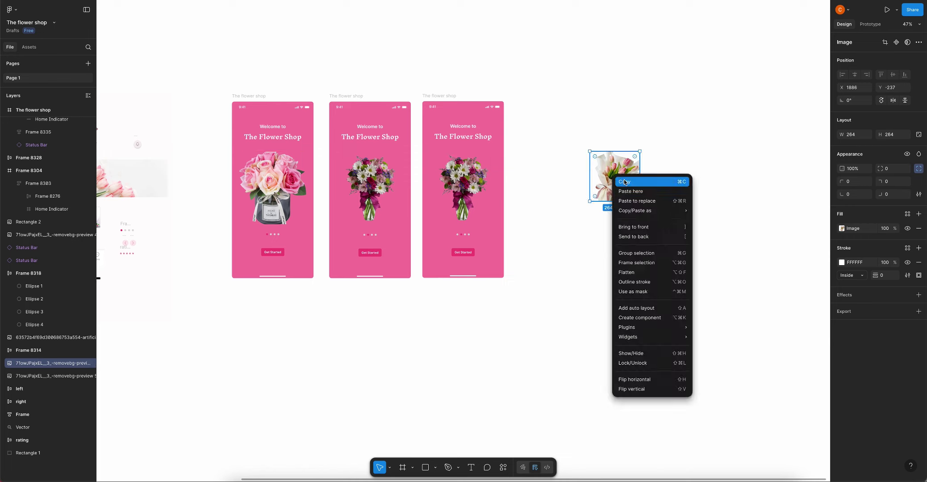
{"action": "left_click", "coordinate": [624, 181]}
{"action": "left_click", "coordinate": [446, 175]}
{"action": "left_click", "coordinate": [479, 196]}
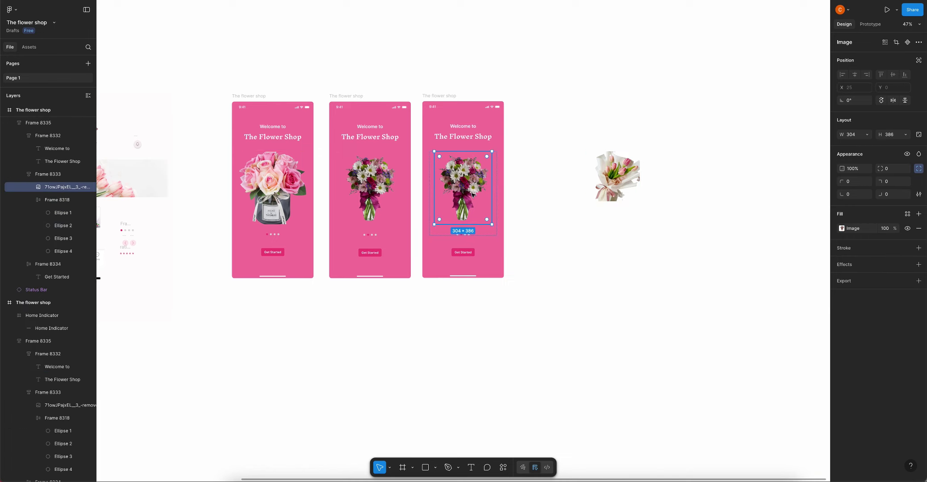
{"action": "left_click_drag", "start_coordinate": [489, 202], "coordinate": [507, 218]}
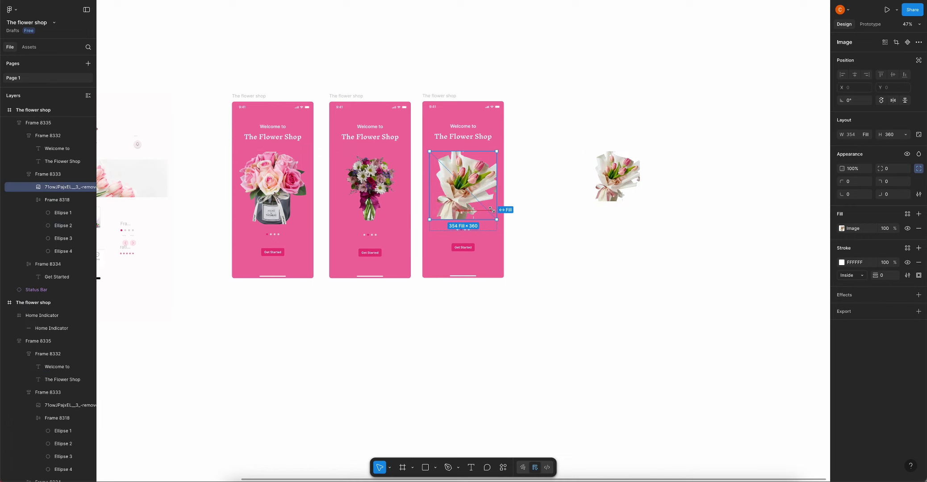
Delete the leftover tulip image
{"action": "left_click", "coordinate": [636, 181]}
{"action": "key", "text": "Delete"}
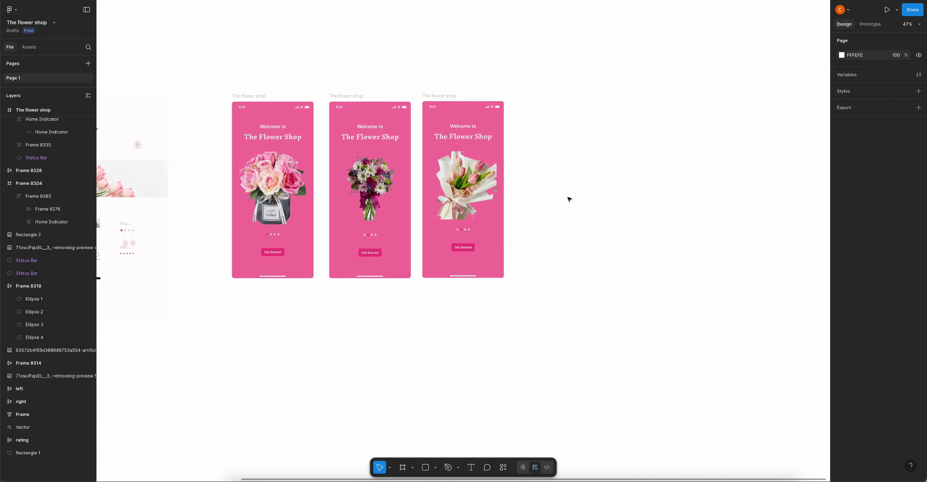
{"action": "scroll", "coordinate": [465, 227], "scroll_direction": "down", "scroll_amount": 3}
{"action": "scroll", "coordinate": [465, 226], "scroll_direction": "up", "scroll_amount": 5}
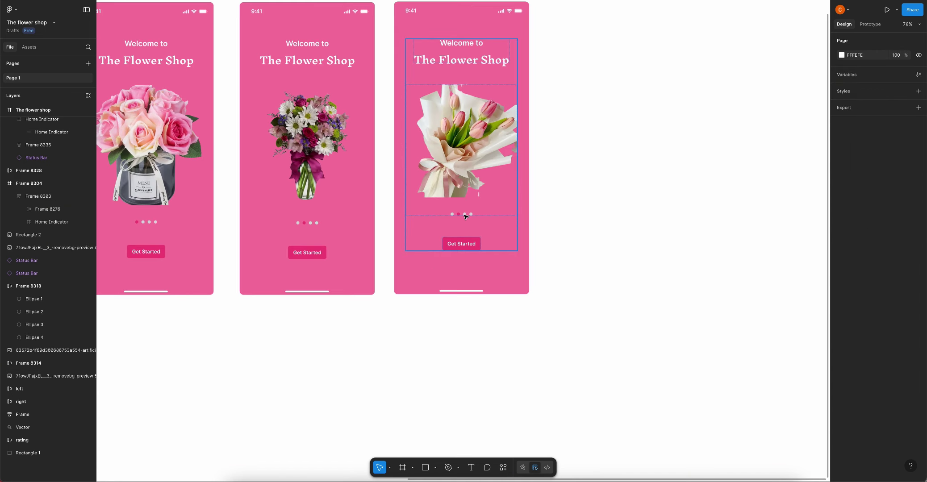
Make the third screen's third page dot (Ellipse 3) pink with the eyedropper
{"action": "left_click", "coordinate": [464, 215]}
{"action": "key", "text": "i"}
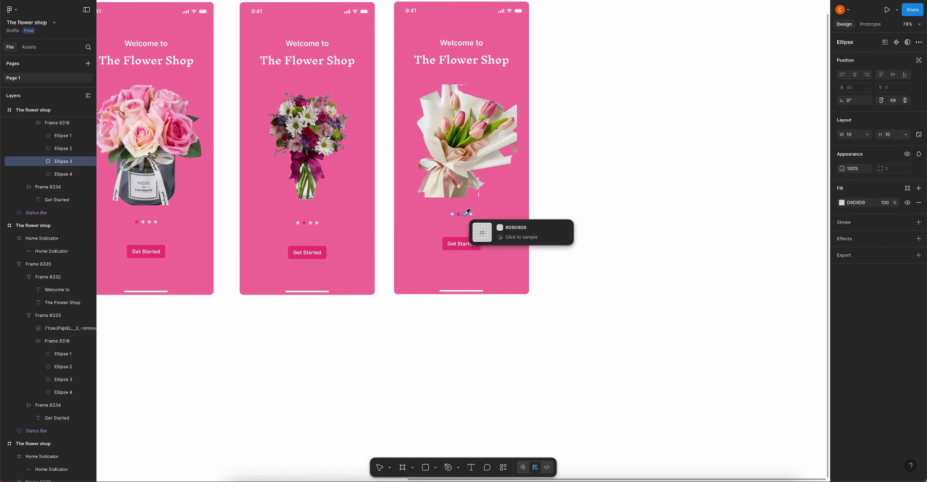
{"action": "left_click", "coordinate": [458, 215]}
{"action": "left_click", "coordinate": [458, 215]}
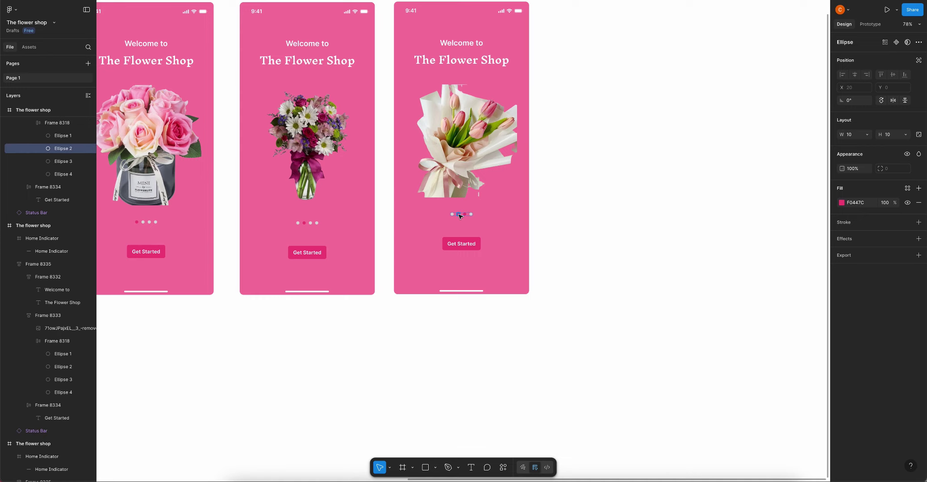
Add an iPhone 16 Plus 430×932 frame beside the welcome screens
{"action": "key", "text": "i"}
{"action": "key", "text": "Escape"}
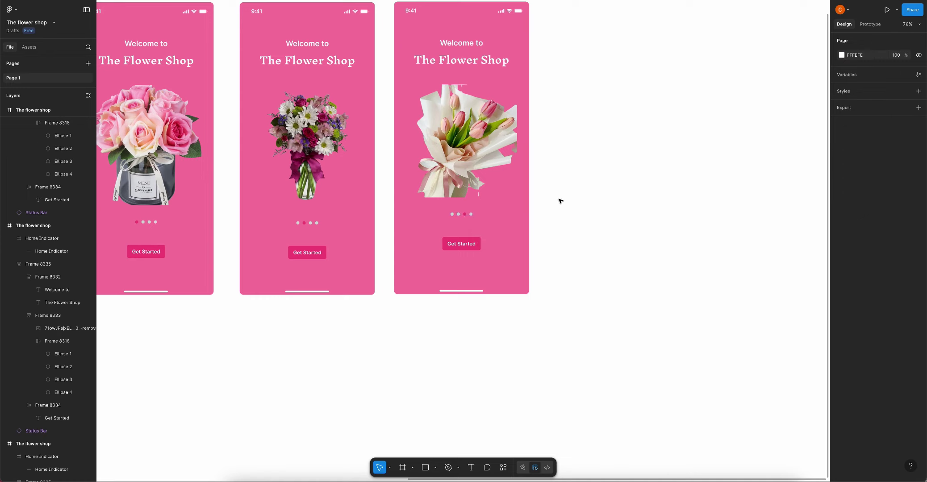
{"action": "key", "text": "minus"}
{"action": "scroll", "coordinate": [554, 159], "scroll_direction": "right", "scroll_amount": 2}
{"action": "scroll", "coordinate": [553, 159], "scroll_direction": "down", "scroll_amount": 1}
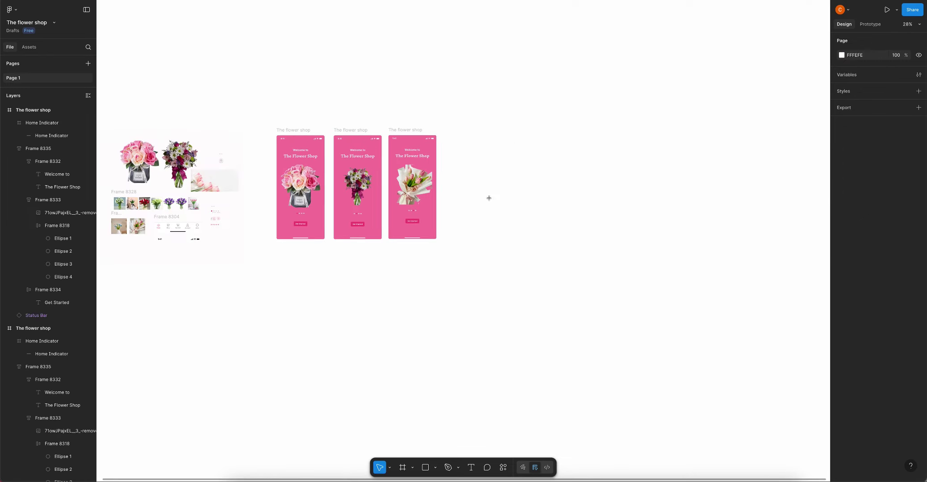
{"action": "key", "text": "f"}
{"action": "left_click", "coordinate": [859, 131]}
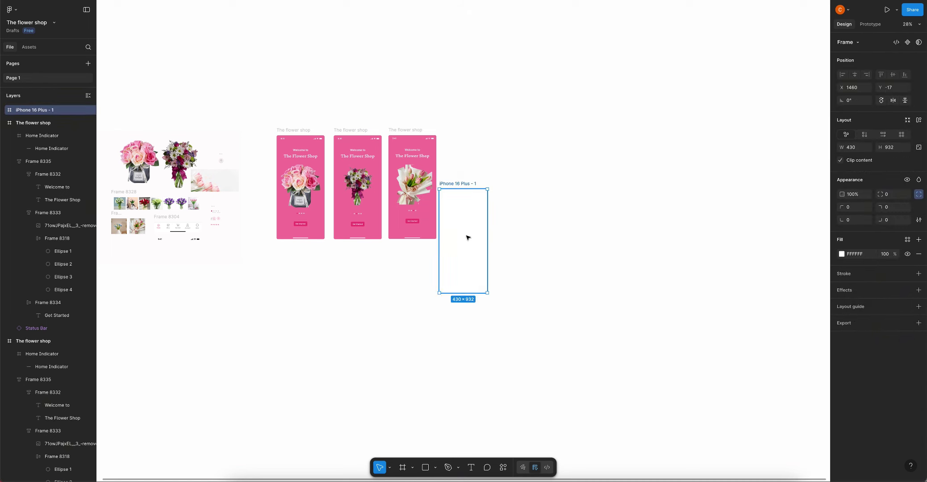
{"action": "left_click_drag", "start_coordinate": [468, 238], "coordinate": [475, 187]}
Name the frame 'The flower shop' and give it a 12 corner radius
{"action": "double_click", "coordinate": [466, 133]}
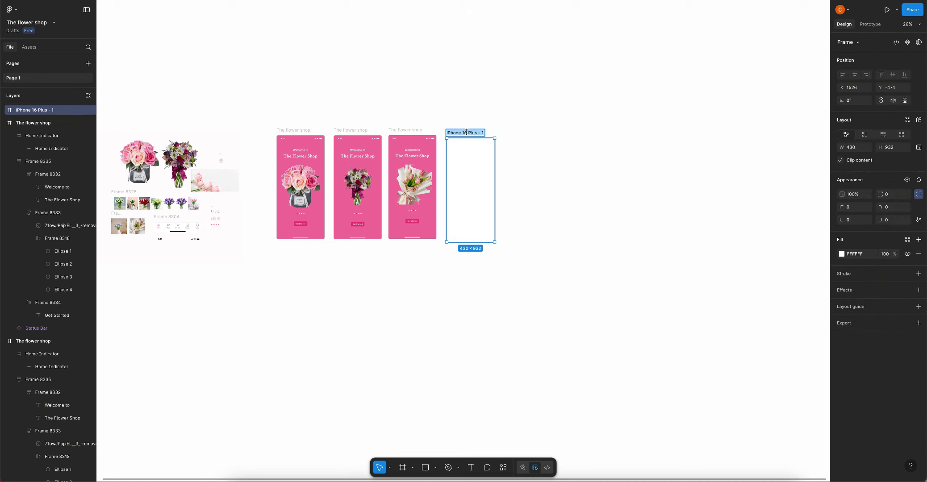
{"action": "type", "text": "The flower shop"}
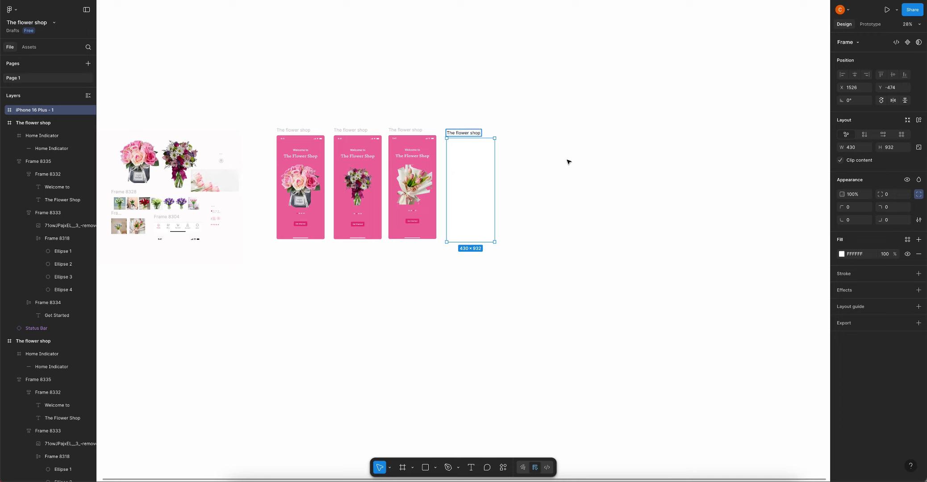
{"action": "key", "text": "Return"}
{"action": "type", "text": "12"}
{"action": "left_click", "coordinate": [583, 174]}
{"action": "left_click_drag", "start_coordinate": [465, 164], "coordinate": [464, 163]}
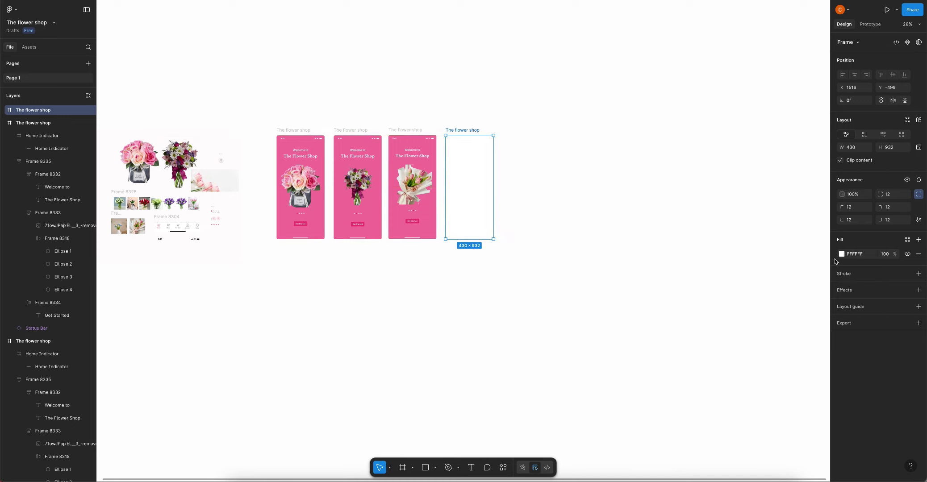
Fill the new frame with pale pink FEE2EB
{"action": "left_click", "coordinate": [842, 254]}
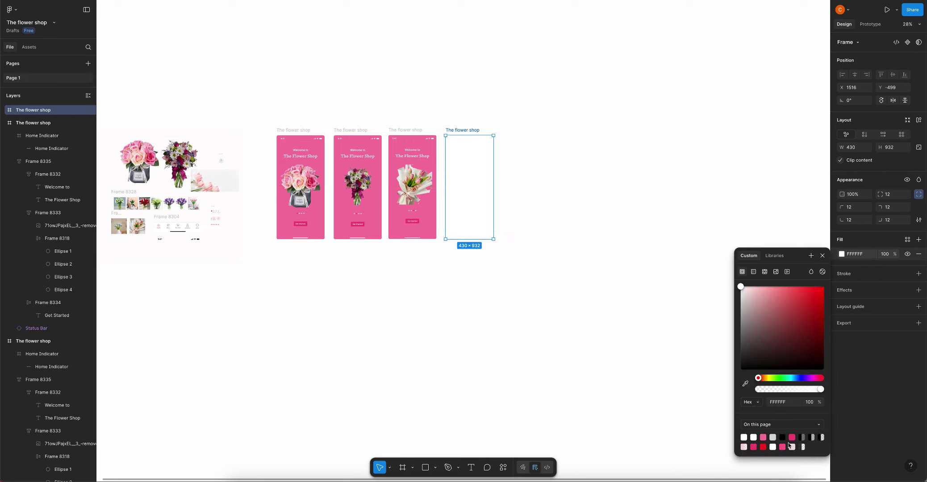
{"action": "left_click", "coordinate": [763, 437]}
{"action": "left_click_drag", "start_coordinate": [783, 291], "coordinate": [751, 290]}
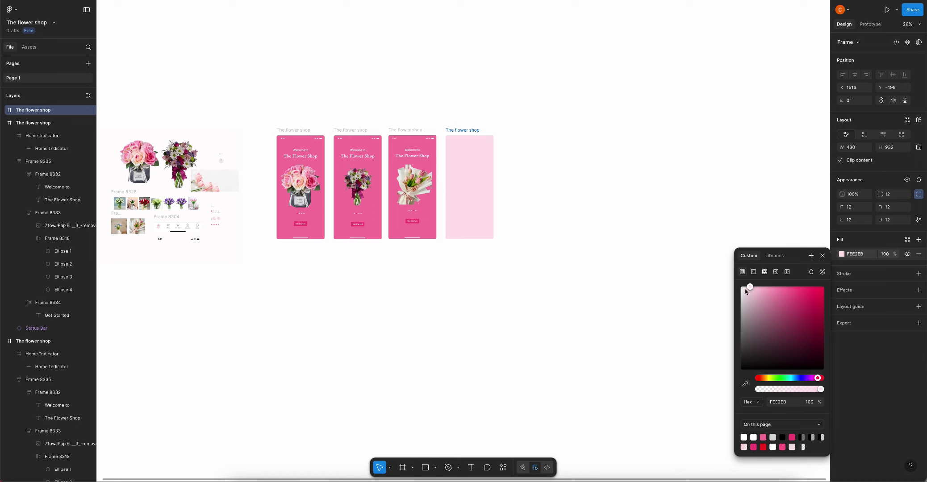
{"action": "key", "text": "Escape"}
Place the spare status bar across the top of the pink screen
{"action": "left_click", "coordinate": [178, 239]}
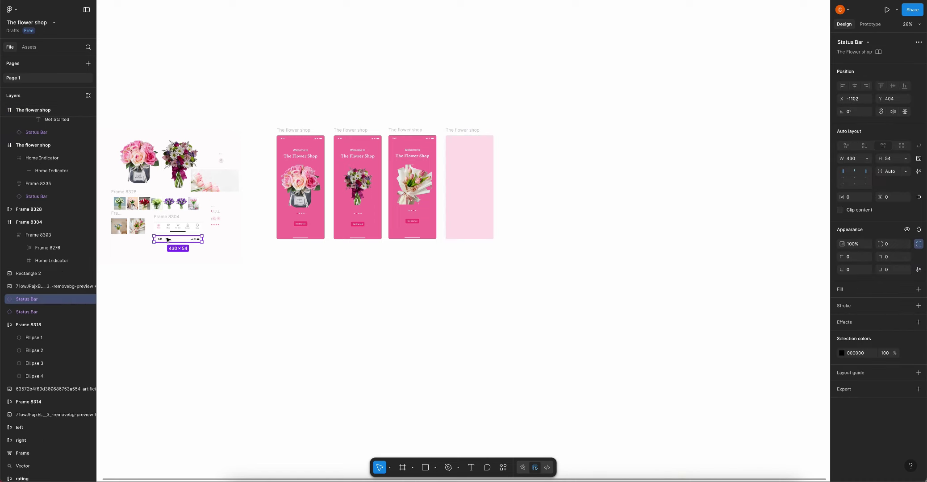
{"action": "left_click_drag", "start_coordinate": [178, 240], "coordinate": [461, 140]}
{"action": "left_click", "coordinate": [504, 139]}
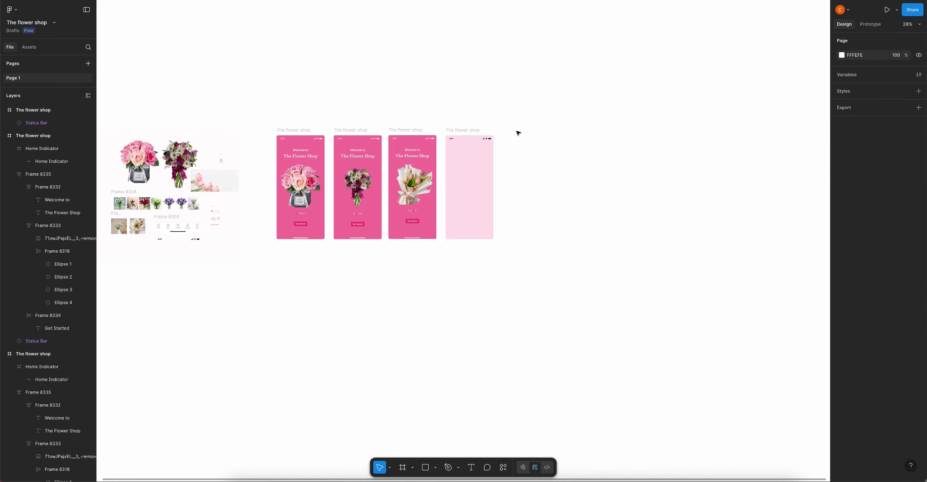
Move the navigation bar (Frame 8304) into the bottom of the pink screen
{"action": "left_click", "coordinate": [183, 228]}
{"action": "left_click_drag", "start_coordinate": [183, 228], "coordinate": [475, 234]}
{"action": "scroll", "coordinate": [485, 239], "scroll_direction": "up", "scroll_amount": 2}
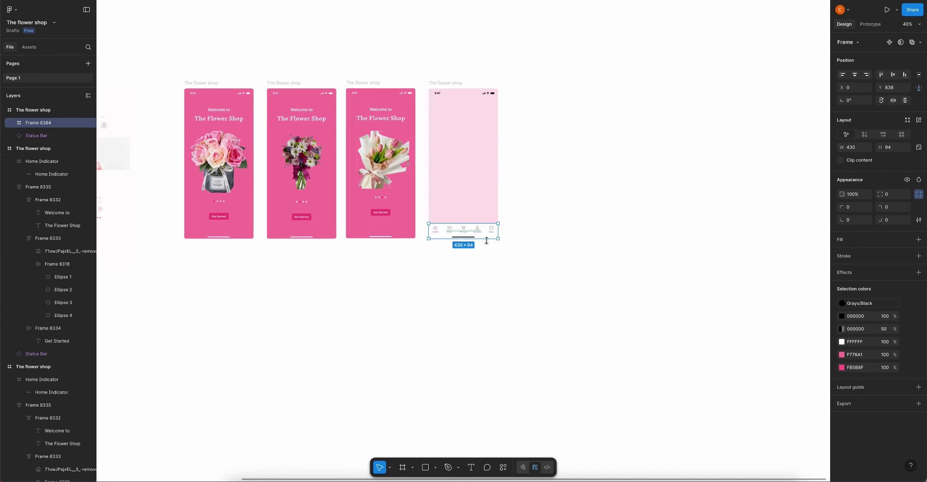
{"action": "left_click", "coordinate": [527, 244]}
{"action": "scroll", "coordinate": [500, 248], "scroll_direction": "up", "scroll_amount": 4}
{"action": "scroll", "coordinate": [435, 199], "scroll_direction": "down", "scroll_amount": 3}
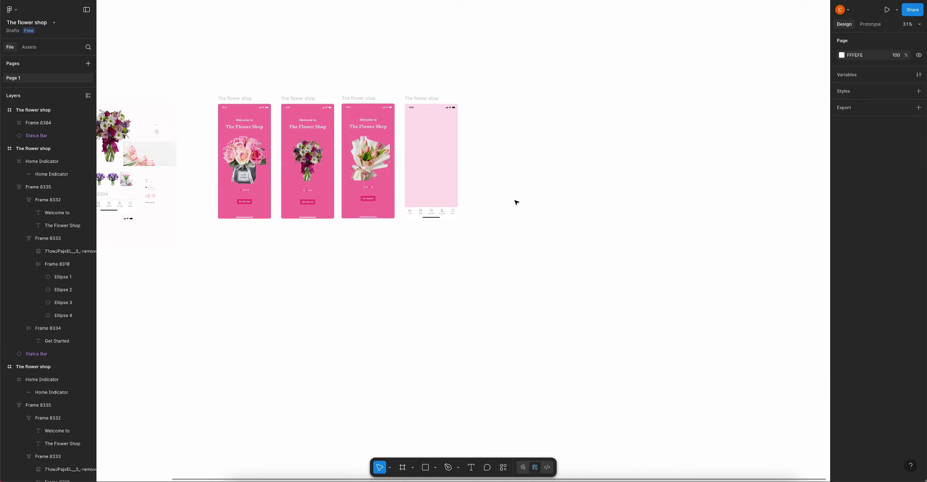
{"action": "scroll", "coordinate": [506, 141], "scroll_direction": "left", "scroll_amount": 2}
{"action": "scroll", "coordinate": [506, 140], "scroll_direction": "up", "scroll_amount": 1}
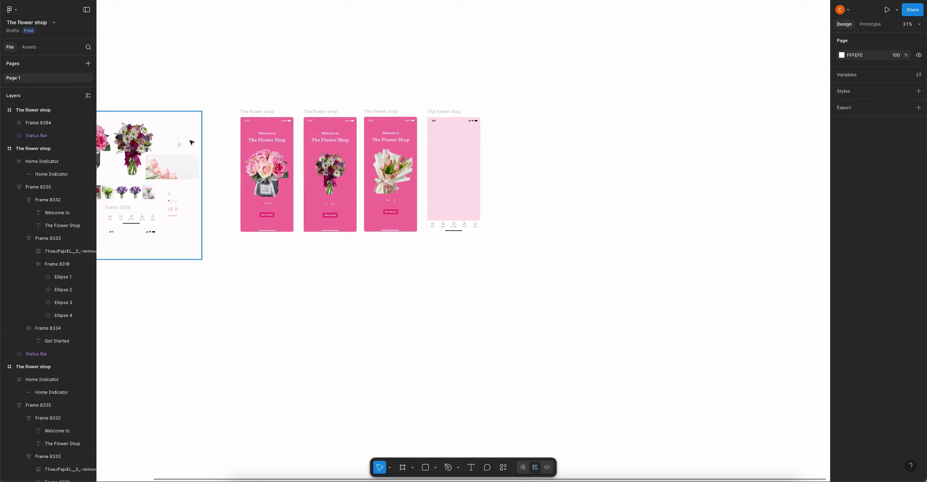
{"action": "scroll", "coordinate": [189, 141], "scroll_direction": "up", "scroll_amount": 3}
{"action": "left_click", "coordinate": [282, 127]}
{"action": "scroll", "coordinate": [271, 125], "scroll_direction": "down", "scroll_amount": 2}
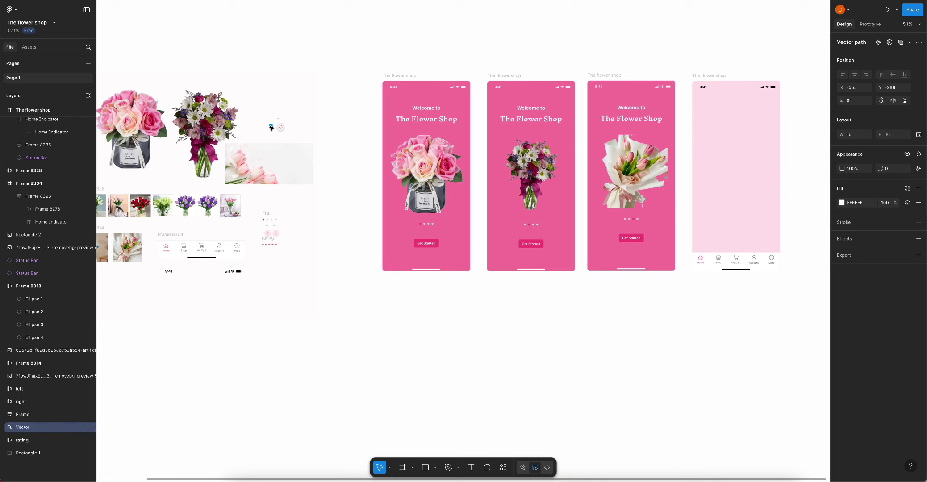
Copy the magnifier icon onto the pink screen near its top-left
{"action": "key", "text": "alt"}
{"action": "scroll", "coordinate": [520, 170], "scroll_direction": "right", "scroll_amount": 5}
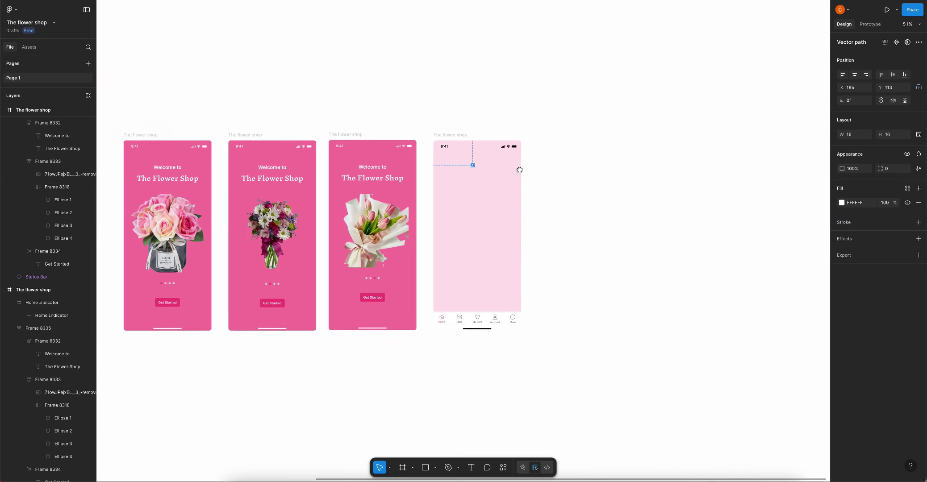
{"action": "scroll", "coordinate": [480, 166], "scroll_direction": "up", "scroll_amount": 4}
{"action": "left_click", "coordinate": [480, 165]}
{"action": "left_click", "coordinate": [462, 159]}
{"action": "left_click_drag", "start_coordinate": [462, 159], "coordinate": [424, 159]}
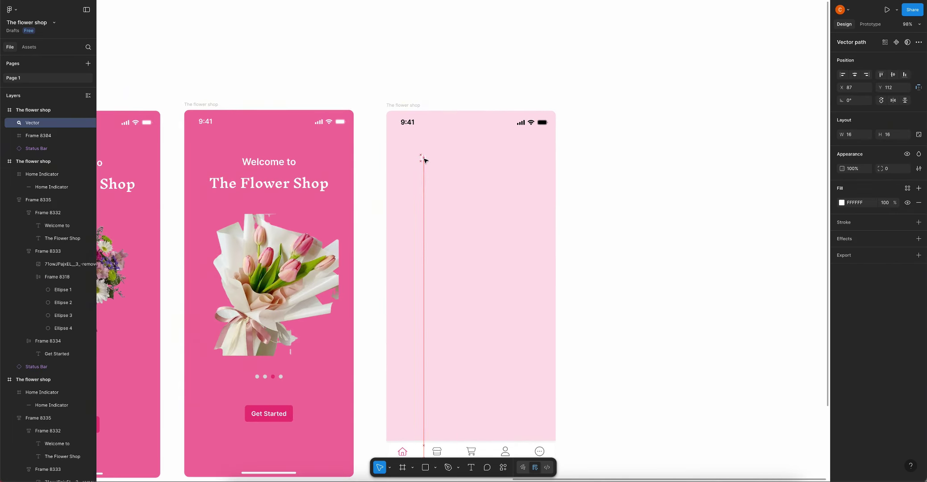
{"action": "left_click", "coordinate": [451, 160]}
Add a 'search' text label beside the icon, coloured grey 5E5959
{"action": "key", "text": "t"}
{"action": "left_click", "coordinate": [429, 157]}
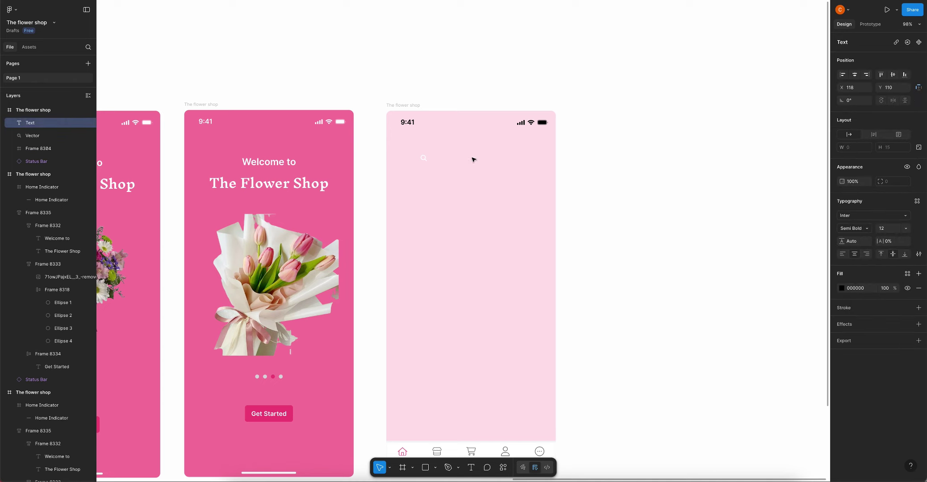
{"action": "type", "text": "search"}
{"action": "key", "text": "Escape"}
{"action": "scroll", "coordinate": [427, 164], "scroll_direction": "up", "scroll_amount": 3}
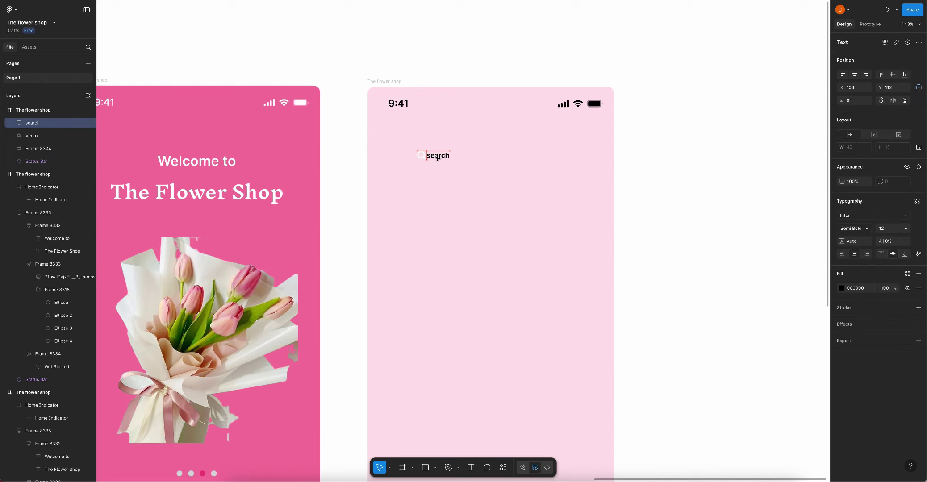
{"action": "left_click_drag", "start_coordinate": [435, 156], "coordinate": [442, 157]}
{"action": "left_click", "coordinate": [842, 289]}
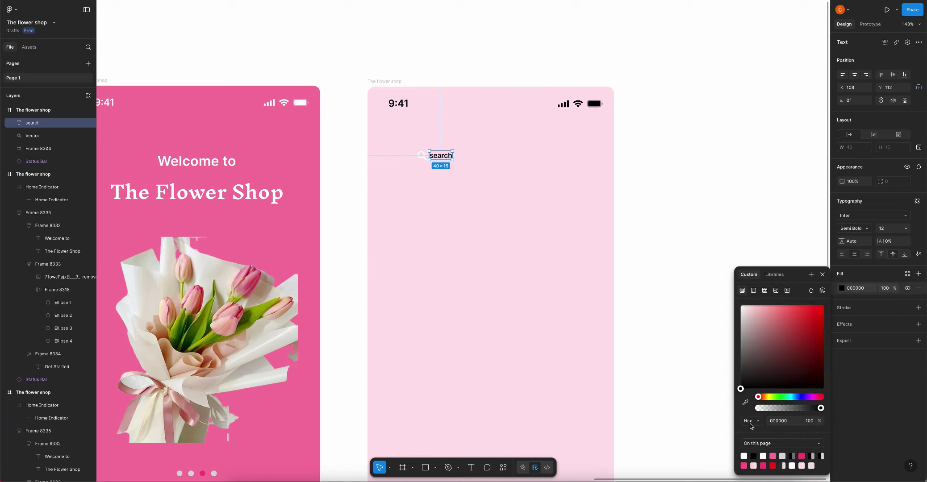
{"action": "left_click", "coordinate": [784, 465]}
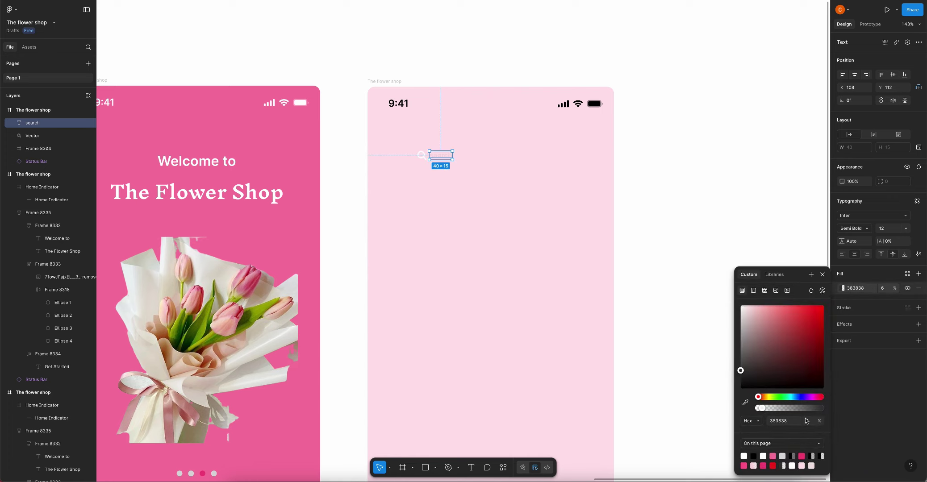
{"action": "left_click_drag", "start_coordinate": [752, 371], "coordinate": [744, 361]}
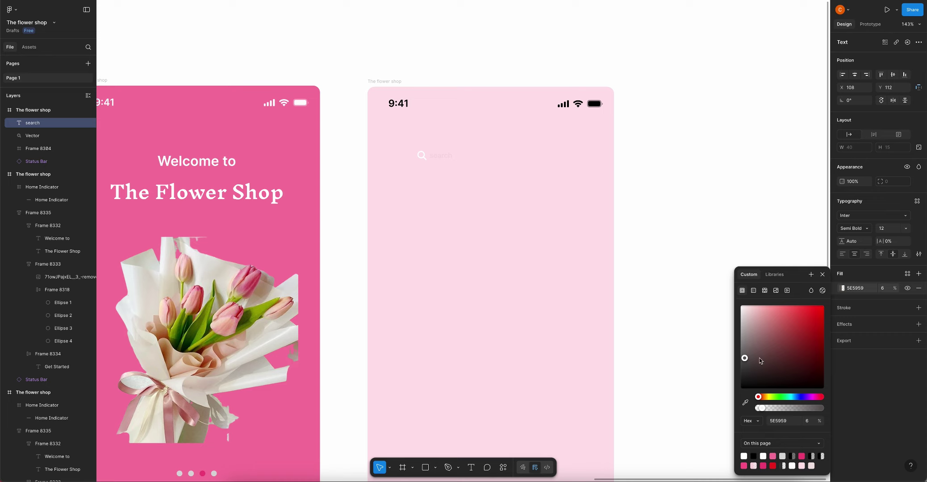
{"action": "key", "text": "Escape"}
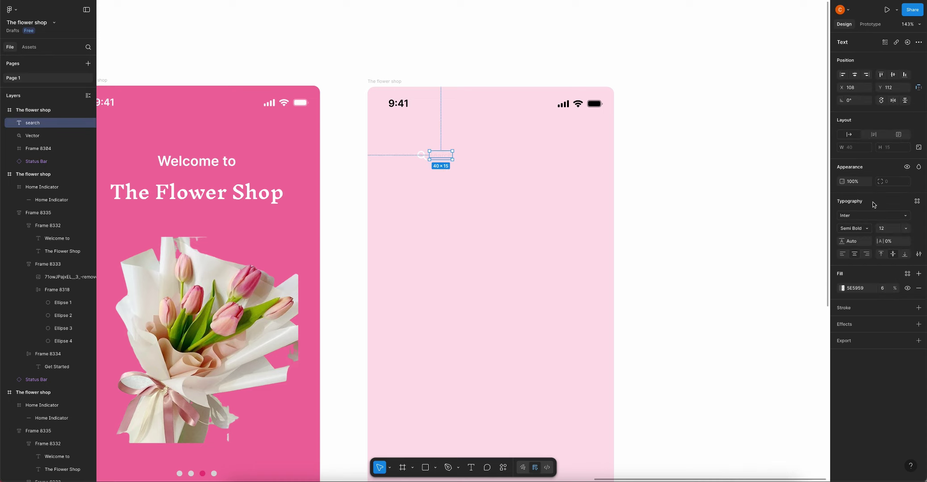
{"action": "left_click", "coordinate": [882, 290]}
{"action": "key", "text": "Escape"}
{"action": "key", "text": "Escape"}
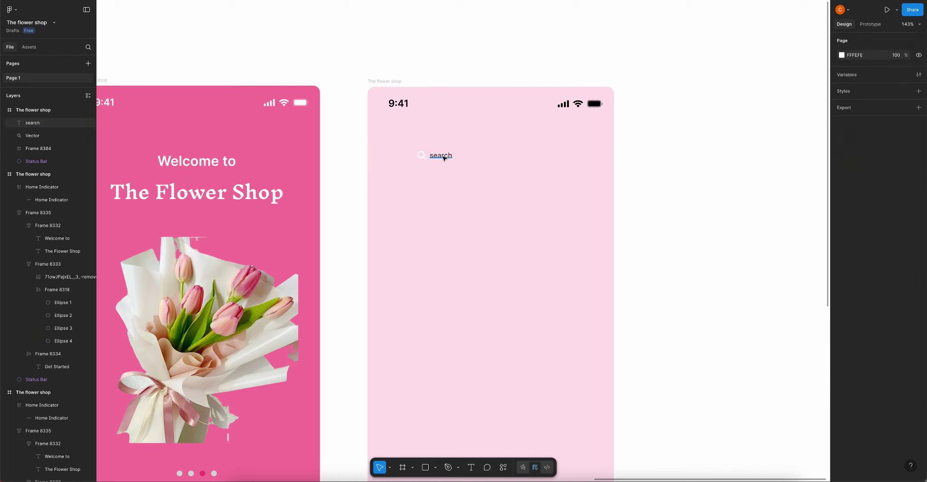
Group the magnifier icon and search text into an auto layout
{"action": "left_click", "coordinate": [422, 155]}
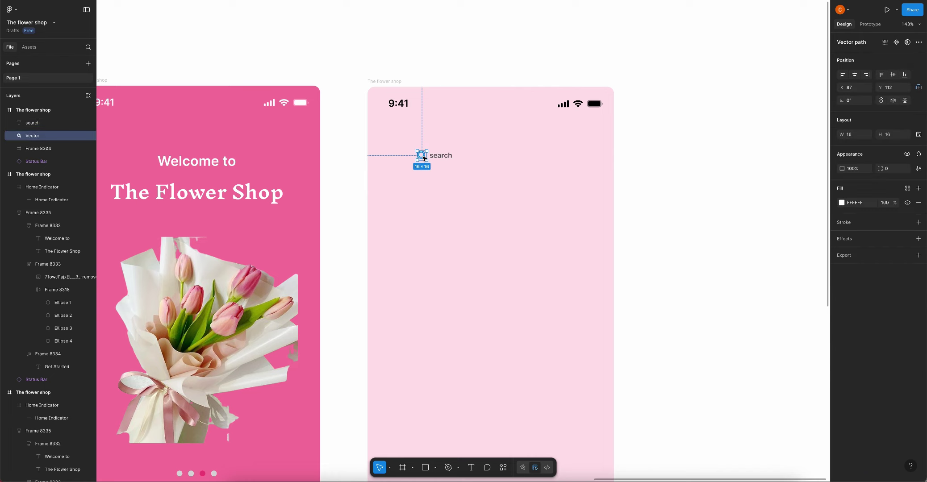
{"action": "left_click", "coordinate": [446, 158], "text": "shift"}
{"action": "key", "text": "shift+a"}
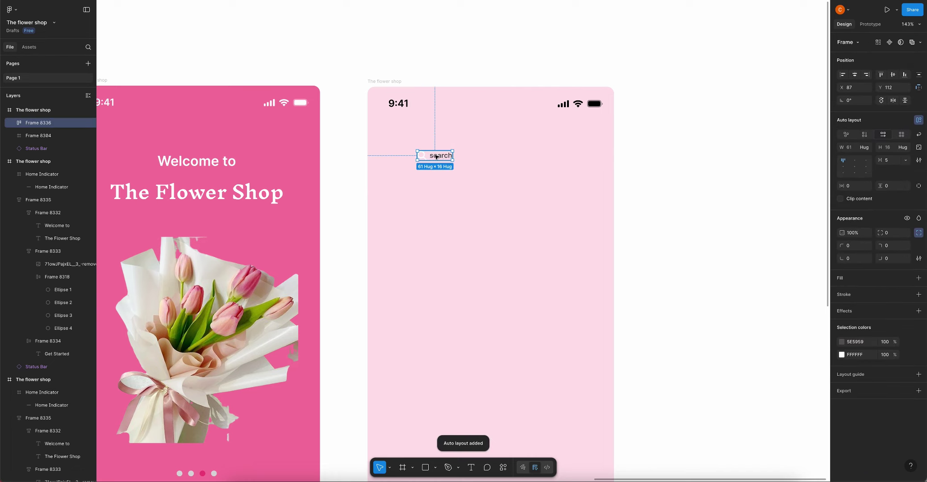
{"action": "key", "text": "Escape"}
{"action": "scroll", "coordinate": [381, 115], "scroll_direction": "down", "scroll_amount": 2}
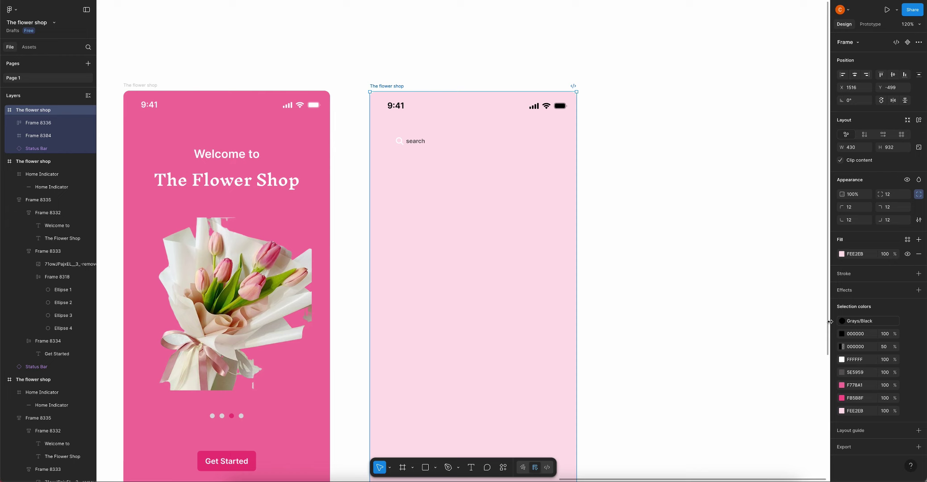
Add a 4-column layout grid to the pink screen
{"action": "left_click", "coordinate": [873, 447]}
{"action": "scroll", "coordinate": [857, 340], "scroll_direction": "down", "scroll_amount": 2}
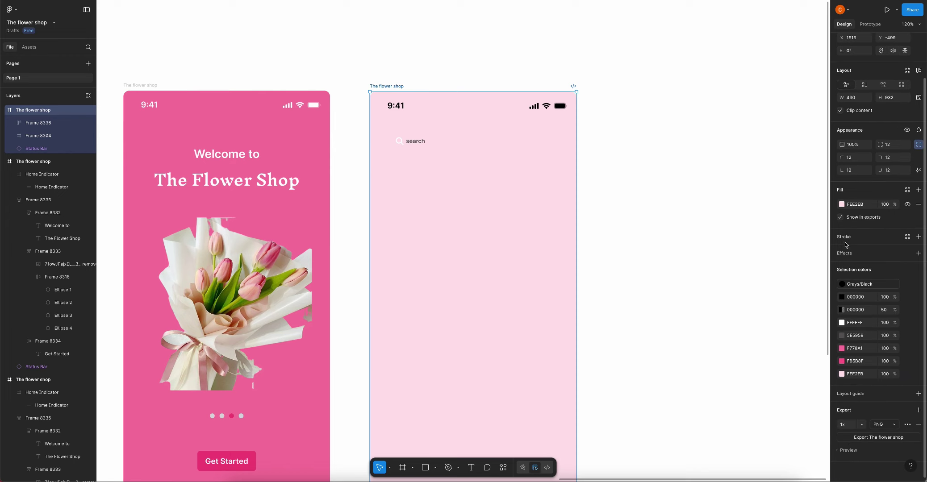
{"action": "left_click", "coordinate": [848, 396]}
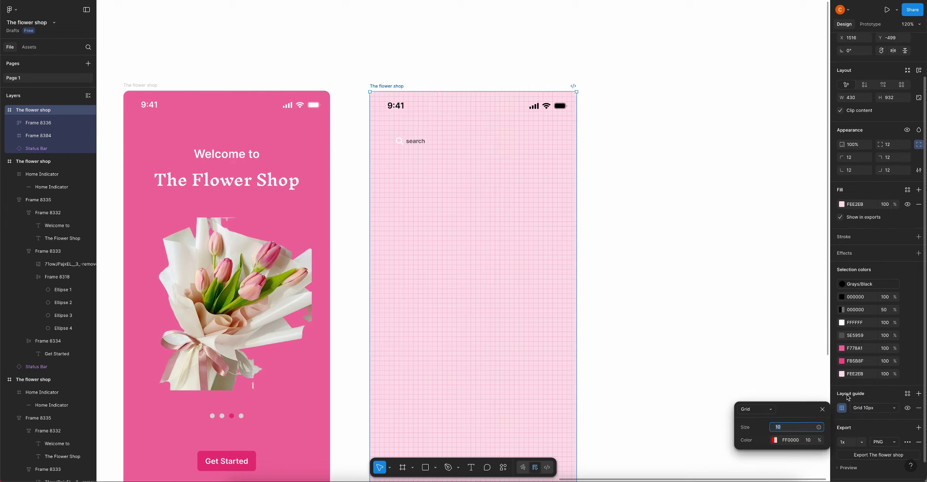
{"action": "left_click", "coordinate": [756, 409]}
{"action": "left_click", "coordinate": [785, 426]}
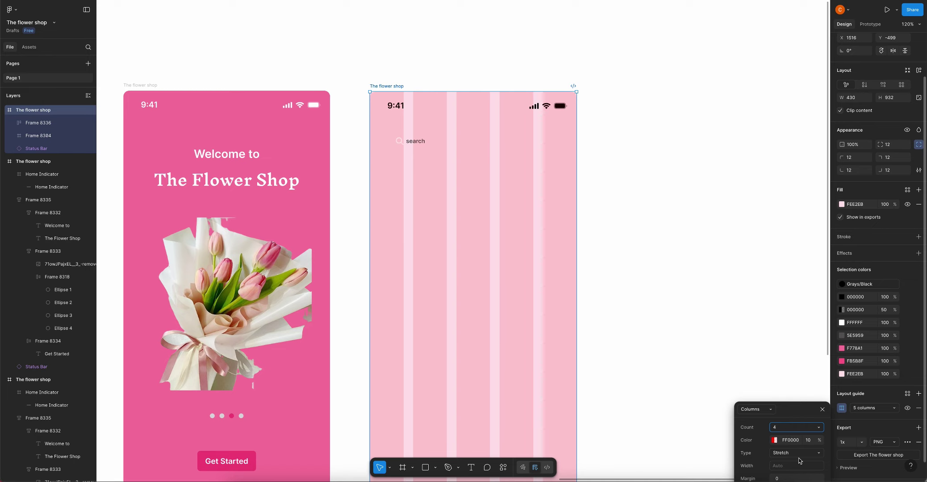
{"action": "type", "text": "4"}
{"action": "key", "text": "Return"}
Set the column grid's margin to 24 and gutter to 16, then nudge the search row up
{"action": "left_click", "coordinate": [783, 477]}
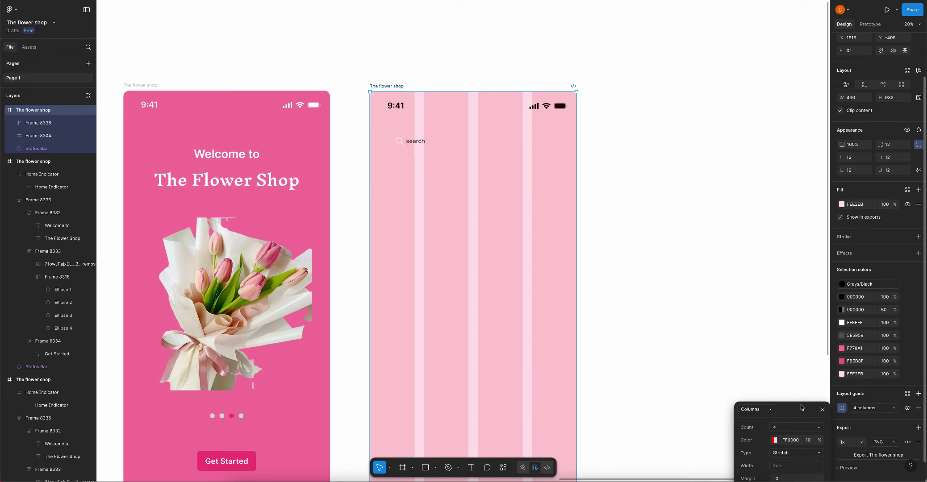
{"action": "type", "text": "24"}
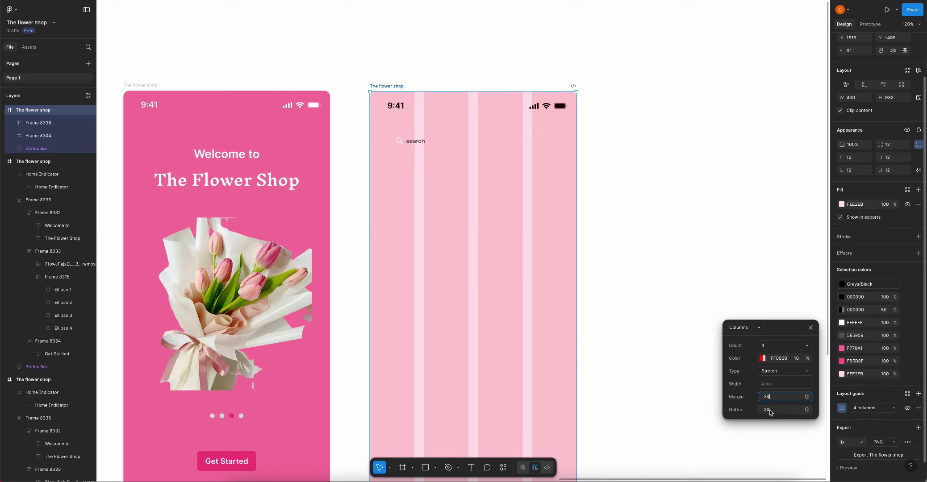
{"action": "left_click", "coordinate": [770, 410]}
{"action": "type", "text": "16"}
{"action": "left_click", "coordinate": [706, 328]}
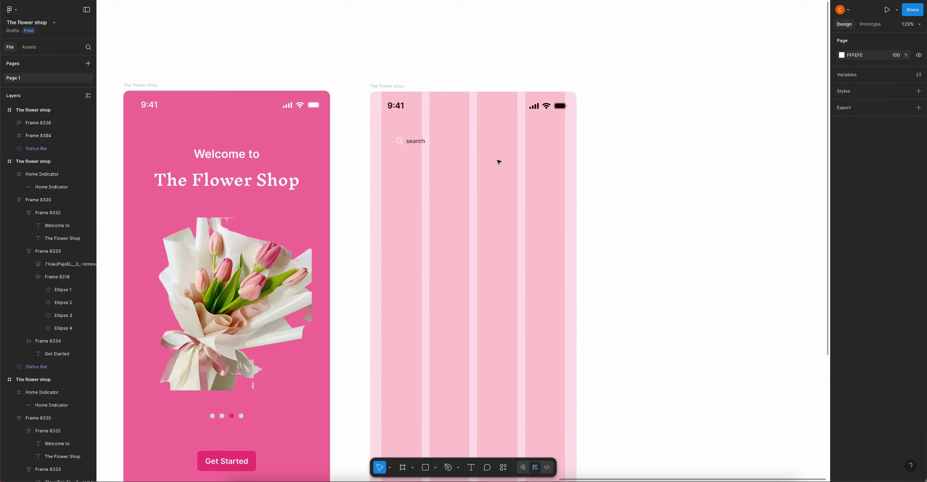
{"action": "left_click_drag", "start_coordinate": [398, 144], "coordinate": [392, 136]}
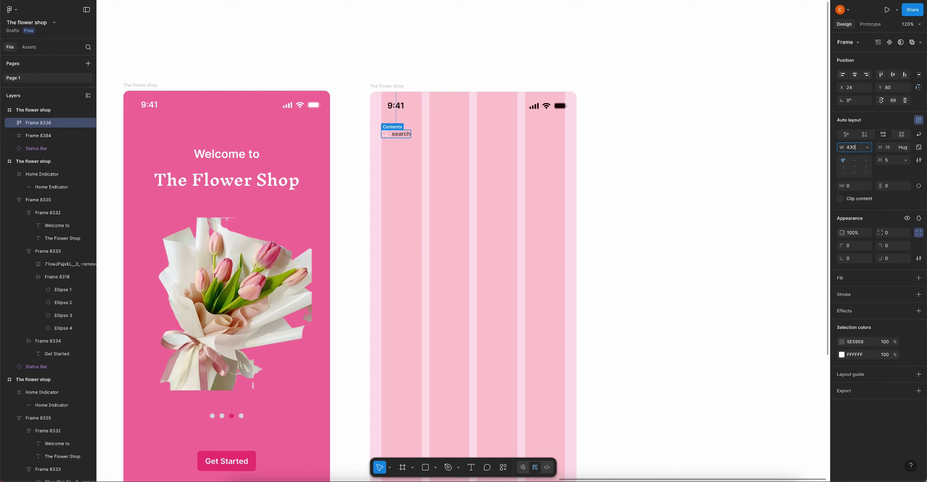
Make the search row 430 wide and 48 tall, with 24 left and 16 vertical padding
{"action": "key", "text": "Return"}
{"action": "key", "text": "Escape"}
{"action": "left_click", "coordinate": [398, 135]}
{"action": "left_click_drag", "start_coordinate": [398, 135], "coordinate": [389, 133]}
{"action": "left_click", "coordinate": [857, 187]}
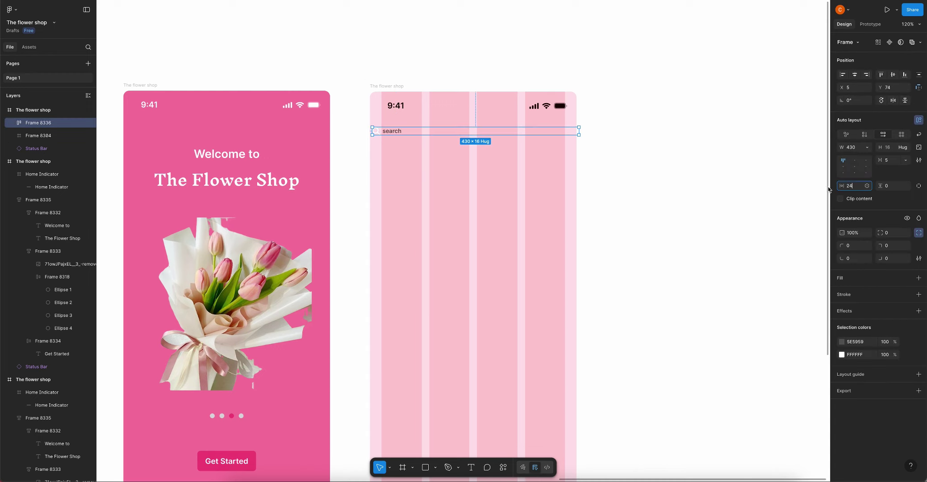
{"action": "type", "text": "24"}
{"action": "key", "text": "Return"}
{"action": "left_click_drag", "start_coordinate": [407, 132], "coordinate": [405, 133]}
{"action": "left_click", "coordinate": [890, 149]}
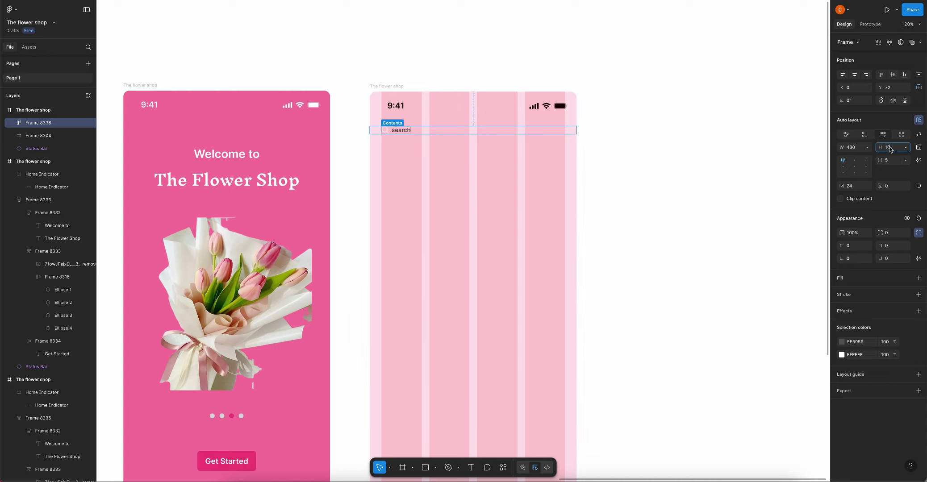
{"action": "left_click", "coordinate": [890, 186]}
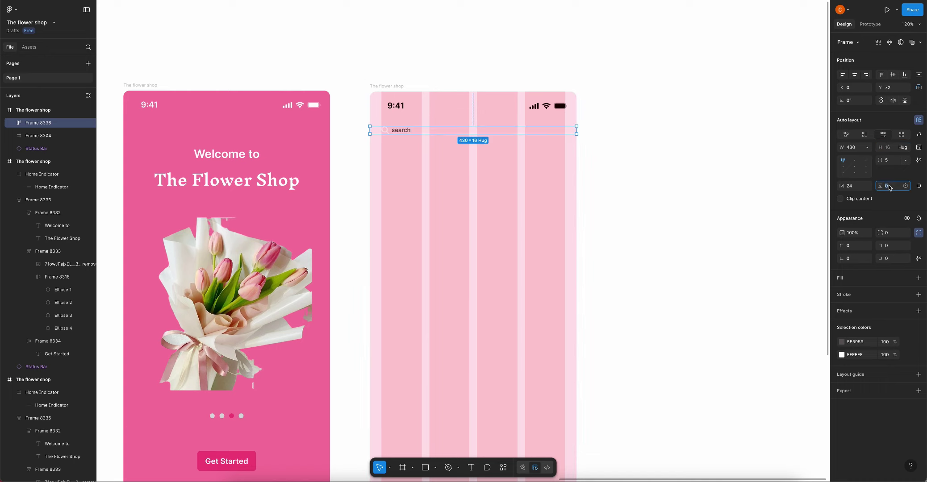
{"action": "key", "text": "Return"}
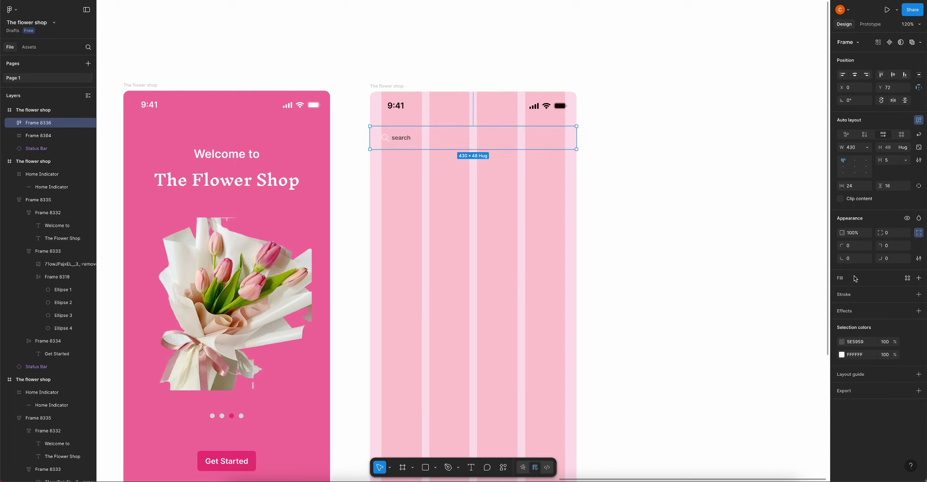
Give the search frame a pink F0447C outline and radius-6 corners
{"action": "left_click", "coordinate": [842, 279]}
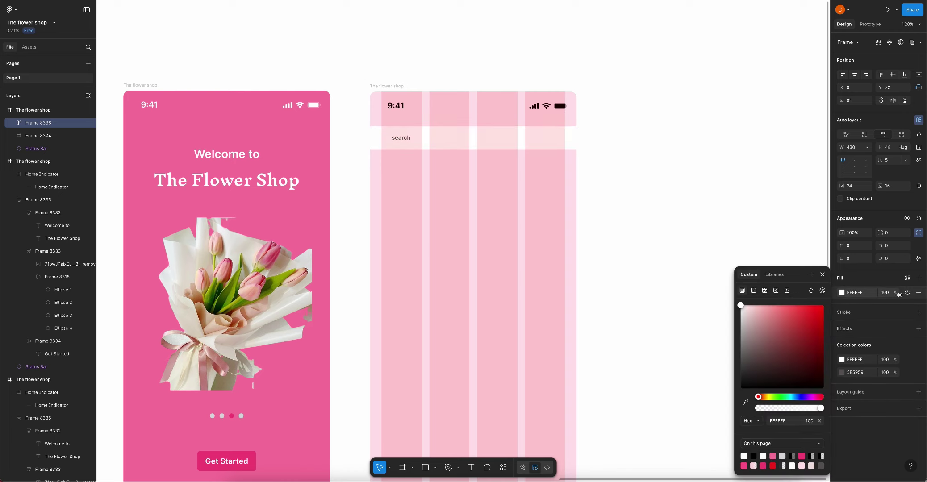
{"action": "left_click", "coordinate": [843, 314]}
{"action": "left_click", "coordinate": [893, 234]}
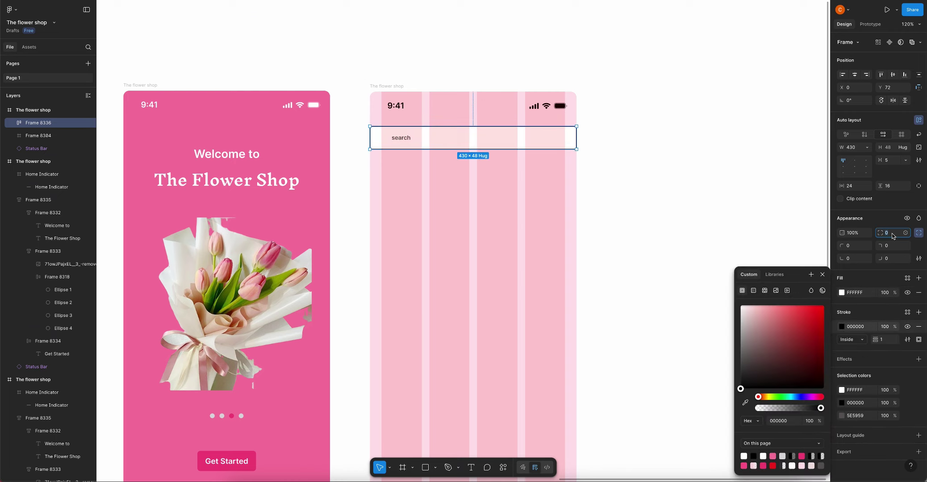
{"action": "type", "text": "6"}
{"action": "key", "text": "Return"}
{"action": "left_click", "coordinate": [530, 132]}
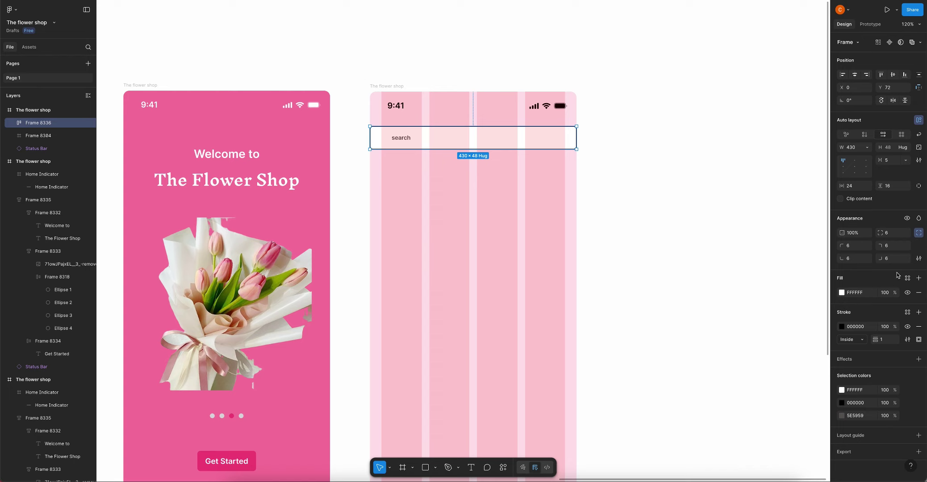
{"action": "left_click", "coordinate": [907, 280]}
{"action": "key", "text": "Escape"}
{"action": "left_click", "coordinate": [842, 327]}
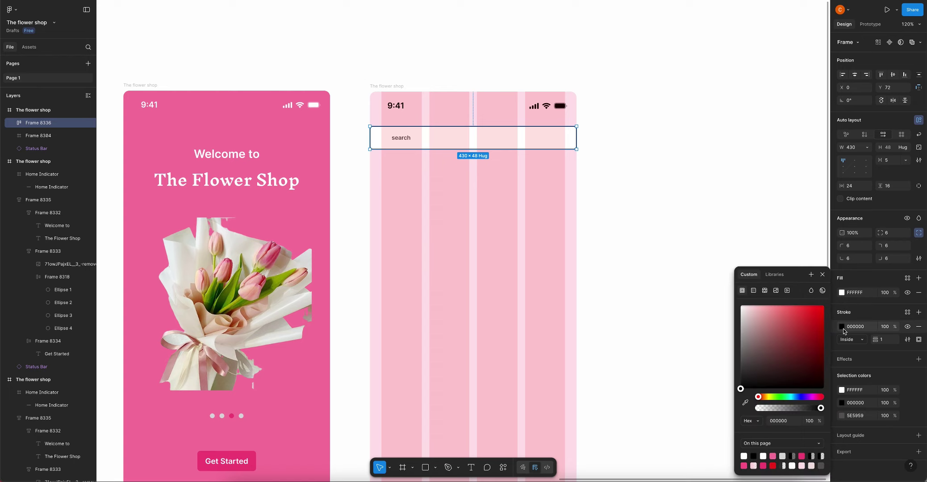
{"action": "left_click", "coordinate": [766, 465]}
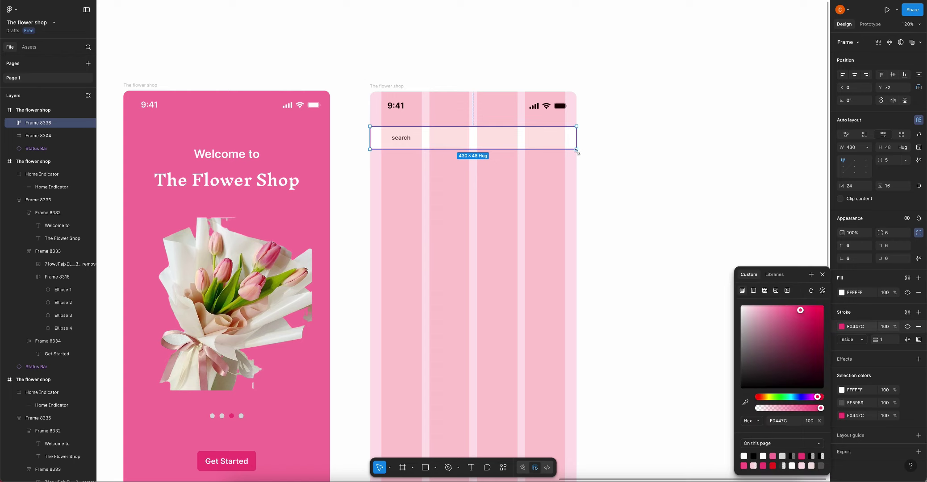
Remove the search frame's white fill and set 8 spacing between icon and text
{"action": "left_click", "coordinate": [385, 140]}
{"action": "scroll", "coordinate": [390, 142], "scroll_direction": "up", "scroll_amount": 5}
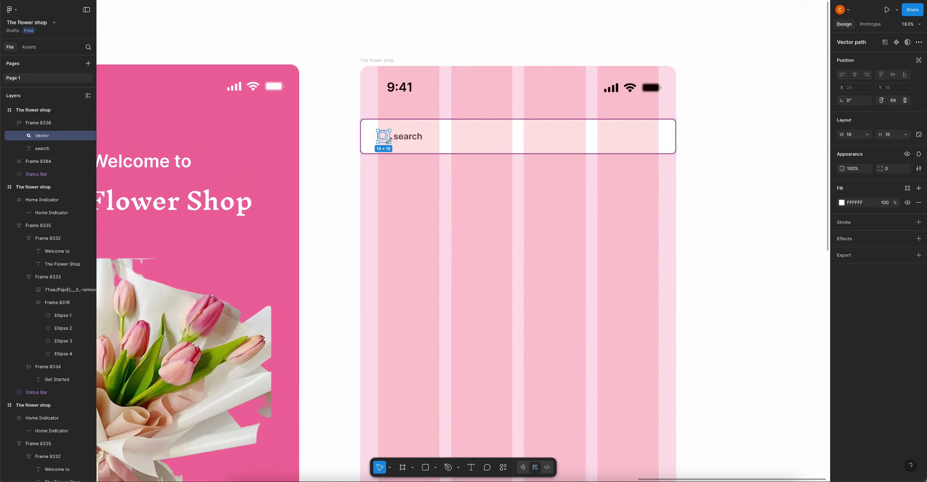
{"action": "left_click", "coordinate": [402, 138]}
{"action": "left_click", "coordinate": [528, 143]}
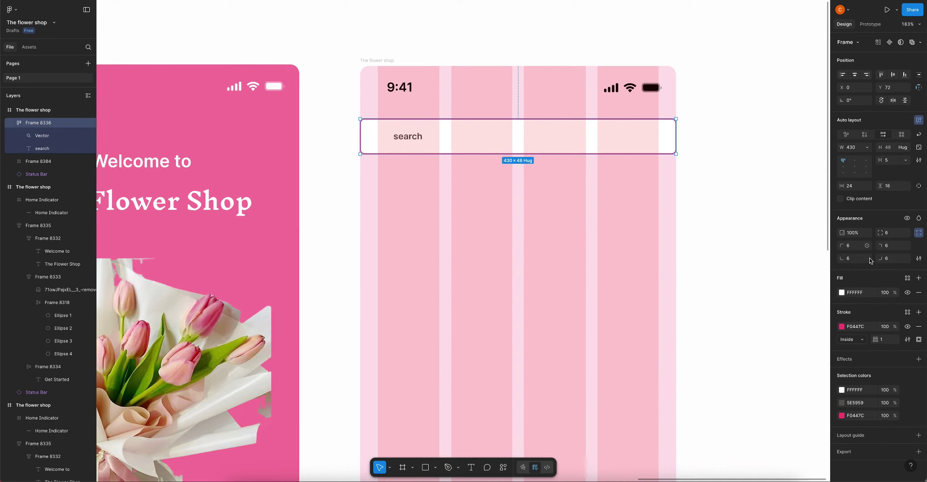
{"action": "left_click", "coordinate": [918, 292]}
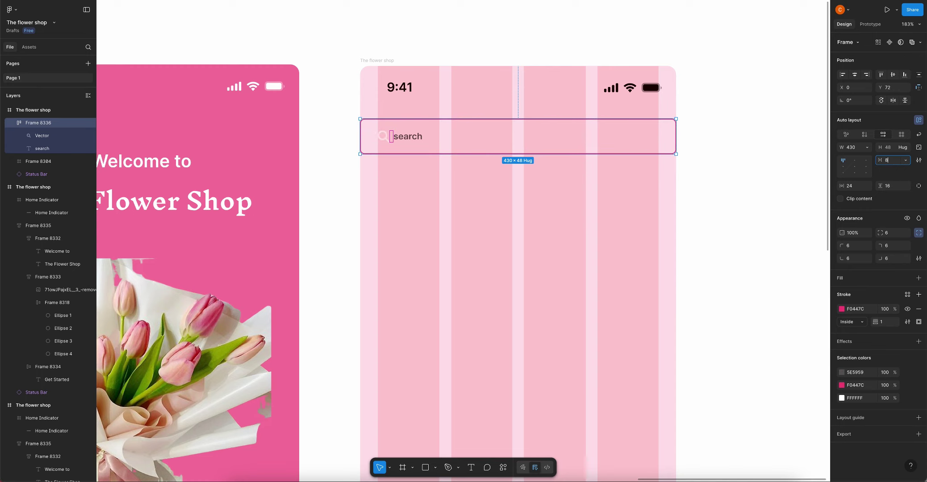
{"action": "type", "text": "8"}
{"action": "key", "text": "Return"}
Fade the search text to 50% opacity in Medium weight, and narrow the search frame
{"action": "left_click", "coordinate": [412, 140]}
{"action": "key", "text": "5"}
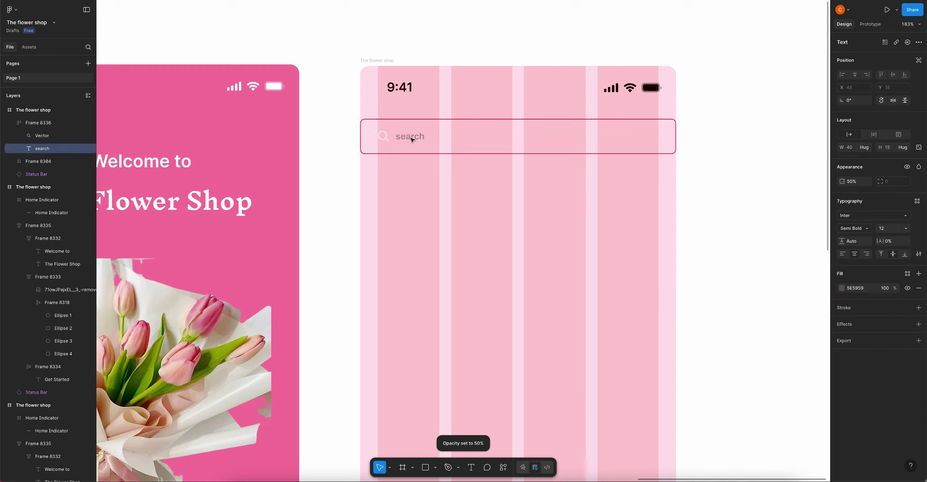
{"action": "left_click", "coordinate": [472, 149]}
{"action": "left_click", "coordinate": [410, 139]}
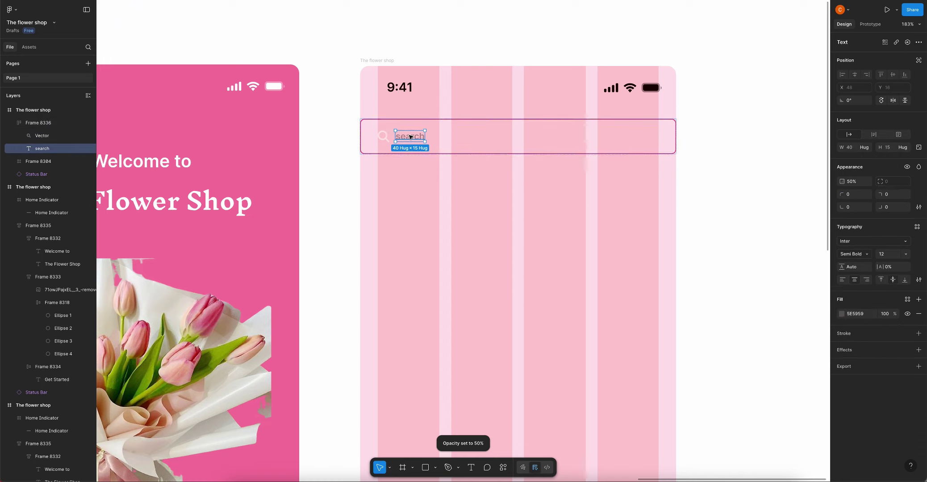
{"action": "left_click", "coordinate": [849, 230]}
{"action": "left_click", "coordinate": [848, 216]}
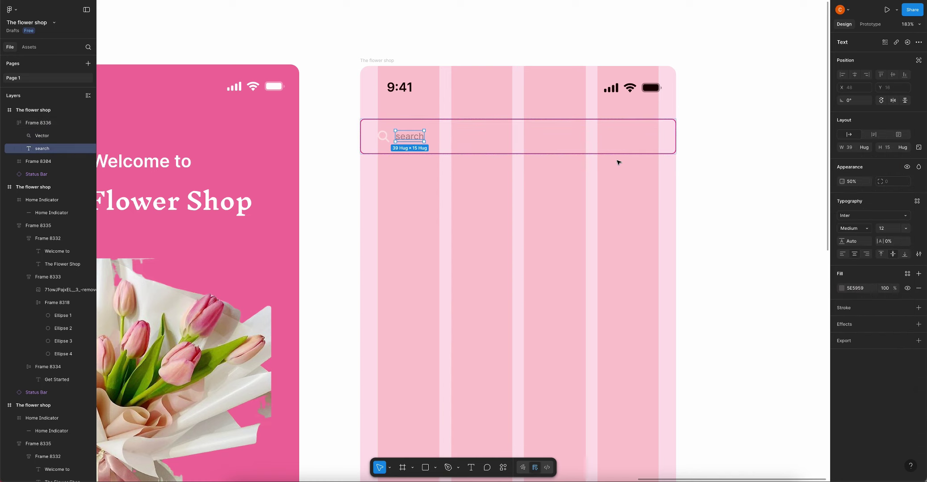
{"action": "key", "text": "Escape"}
{"action": "left_click_drag", "start_coordinate": [678, 131], "coordinate": [624, 132]}
Place the bell button beside the search bar and reduce the bar's vertical padding to 10
{"action": "scroll", "coordinate": [634, 158], "scroll_direction": "down", "scroll_amount": 10}
{"action": "key", "text": "Escape"}
{"action": "key", "text": "Escape"}
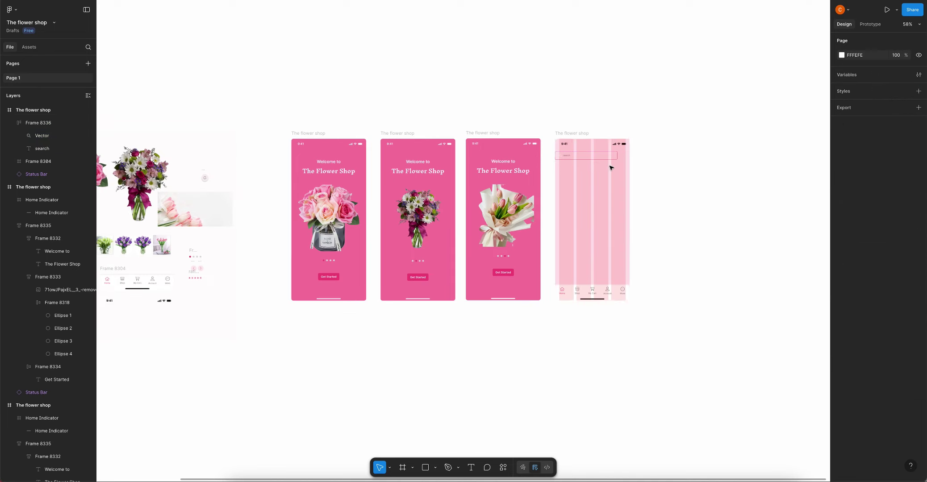
{"action": "left_click", "coordinate": [205, 178]}
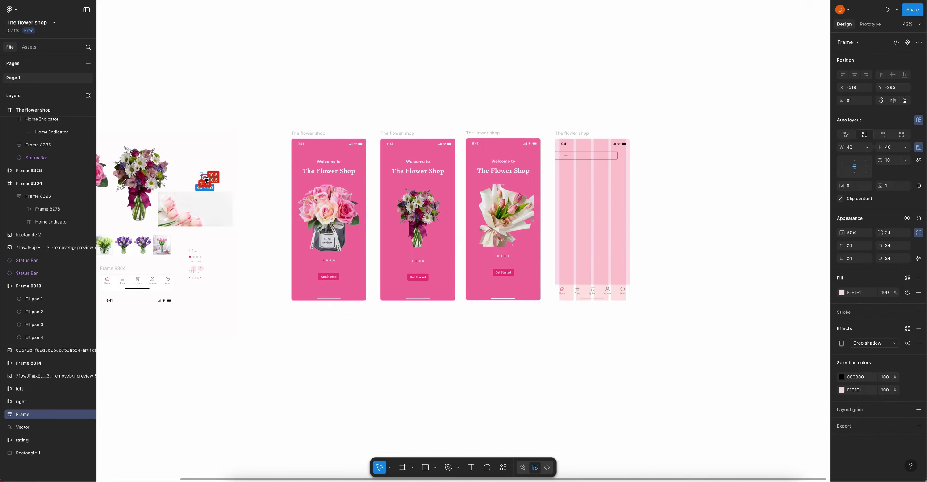
{"action": "left_click_drag", "start_coordinate": [205, 176], "coordinate": [624, 159]}
{"action": "scroll", "coordinate": [620, 157], "scroll_direction": "up", "scroll_amount": 10}
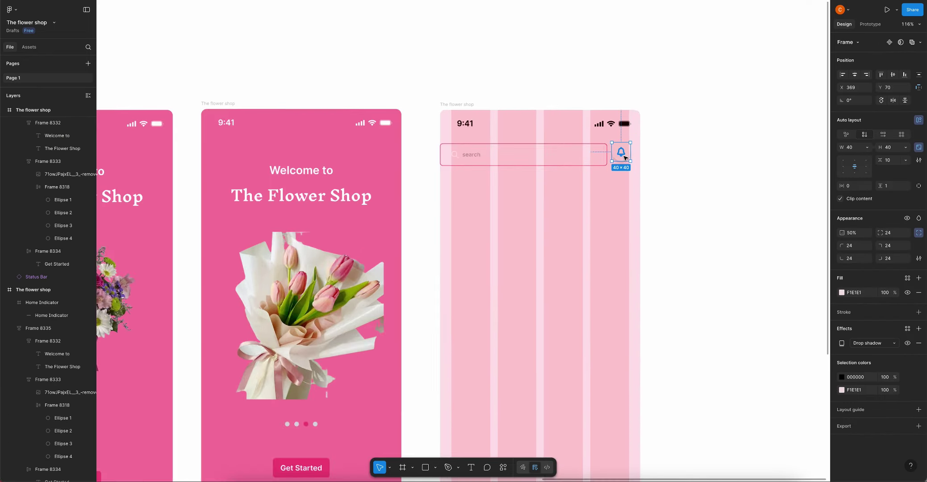
{"action": "left_click", "coordinate": [564, 164]}
{"action": "scroll", "coordinate": [564, 164], "scroll_direction": "down", "scroll_amount": 3}
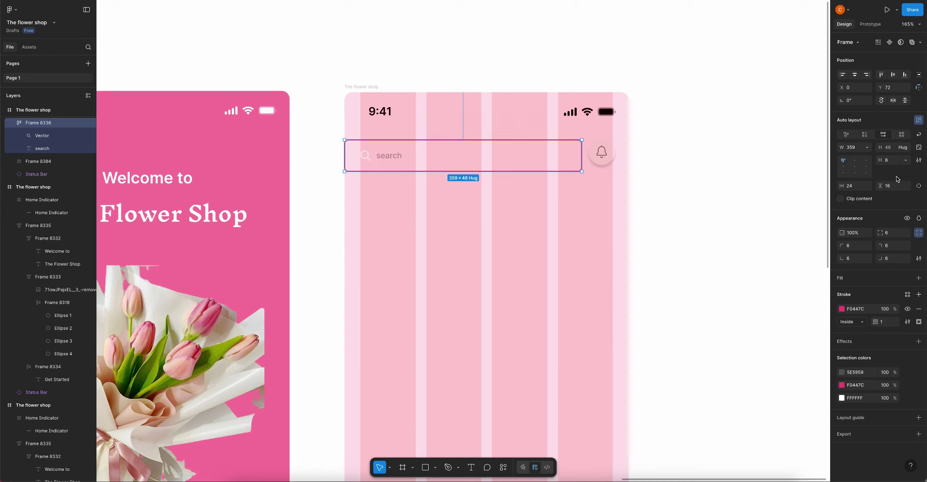
{"action": "left_click", "coordinate": [892, 187]}
{"action": "type", "text": "10"}
{"action": "key", "text": "Return"}
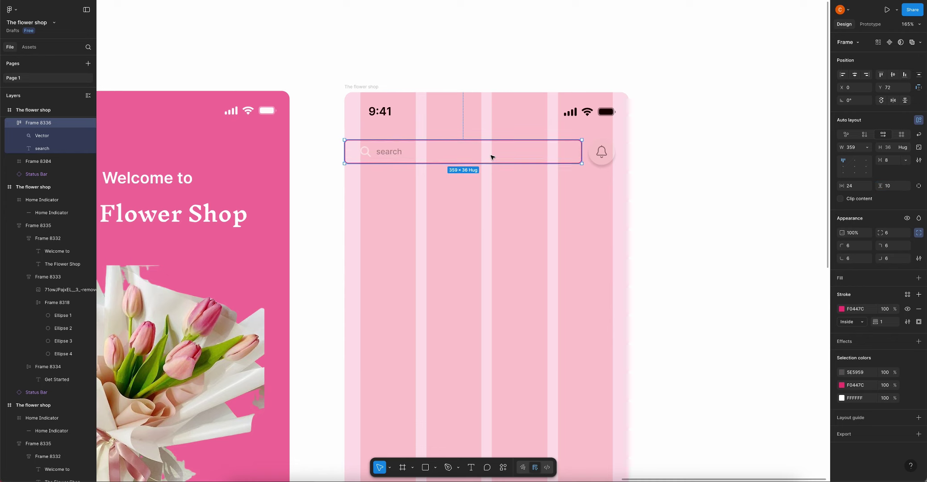
Wrap the search bar and bell in an auto-layout row with a 16 gap
{"action": "left_click", "coordinate": [600, 153], "text": "shift"}
{"action": "key", "text": "shift+a"}
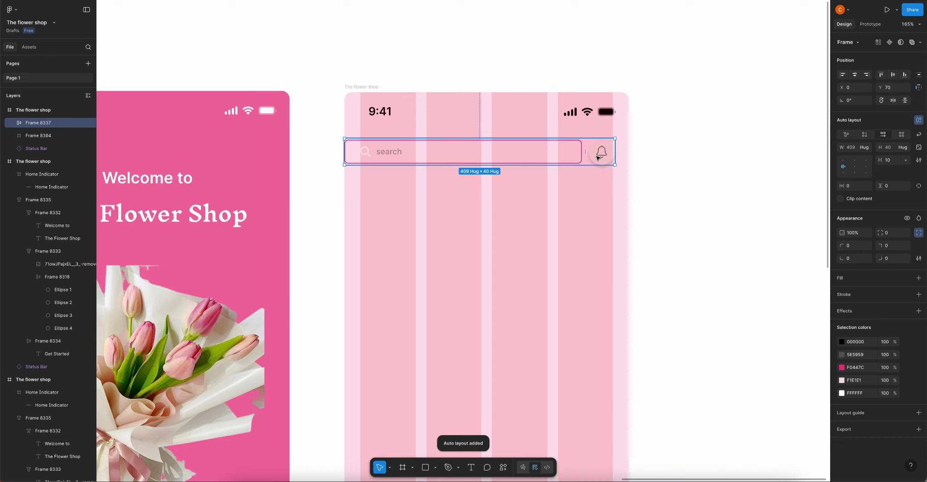
{"action": "double_click", "coordinate": [599, 156]}
{"action": "left_click", "coordinate": [585, 151]}
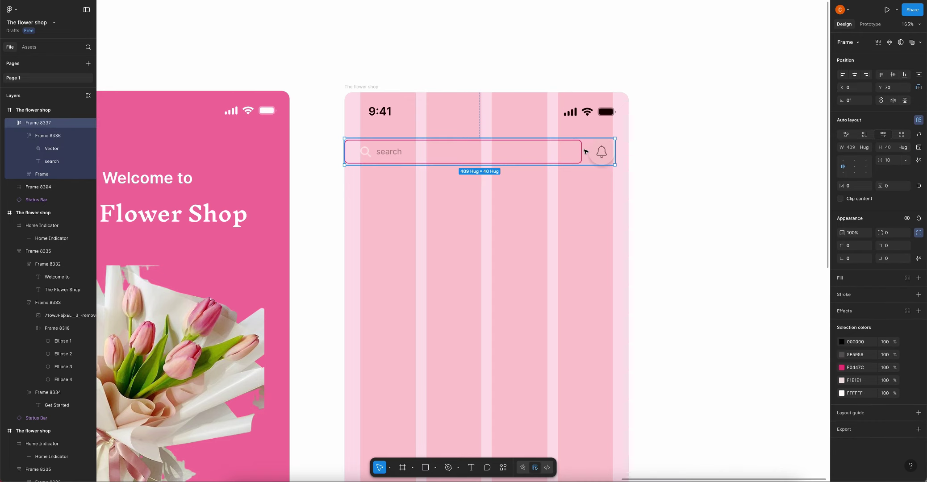
{"action": "left_click", "coordinate": [586, 151]}
{"action": "left_click", "coordinate": [894, 160]}
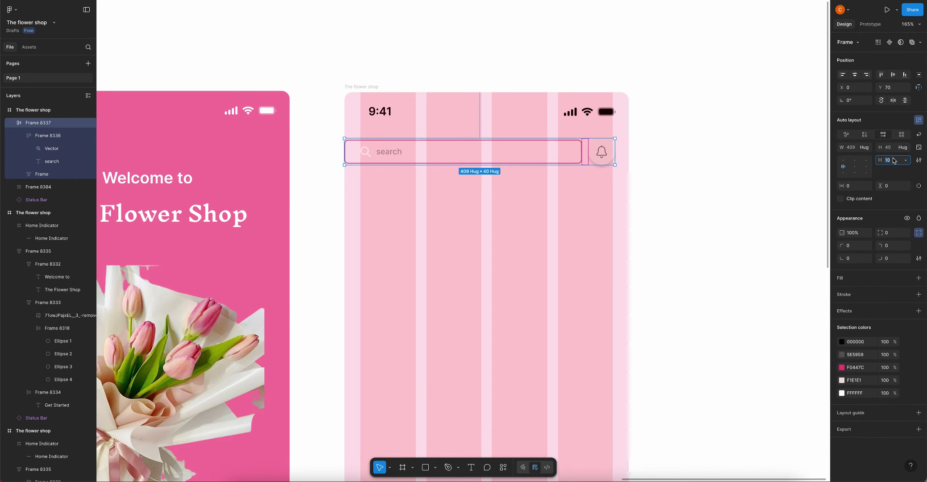
{"action": "type", "text": "16"}
{"action": "key", "text": "Return"}
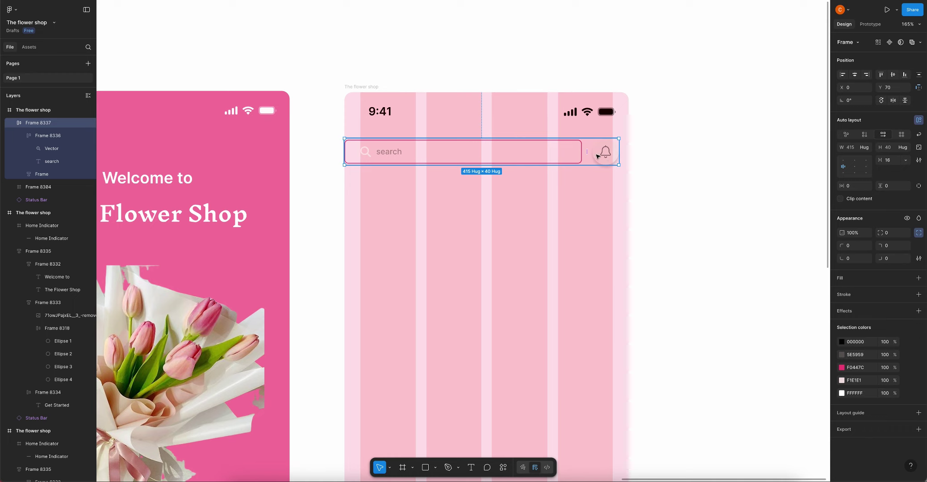
Set the search bar and bell row to a fixed 430 width
{"action": "left_click", "coordinate": [577, 154]}
{"action": "left_click", "coordinate": [866, 148]}
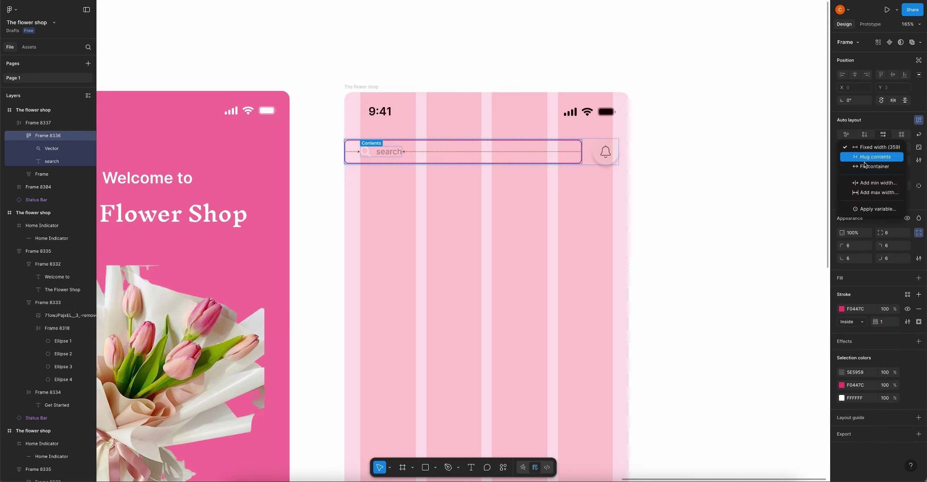
{"action": "left_click", "coordinate": [857, 178]}
{"action": "left_click", "coordinate": [606, 155]}
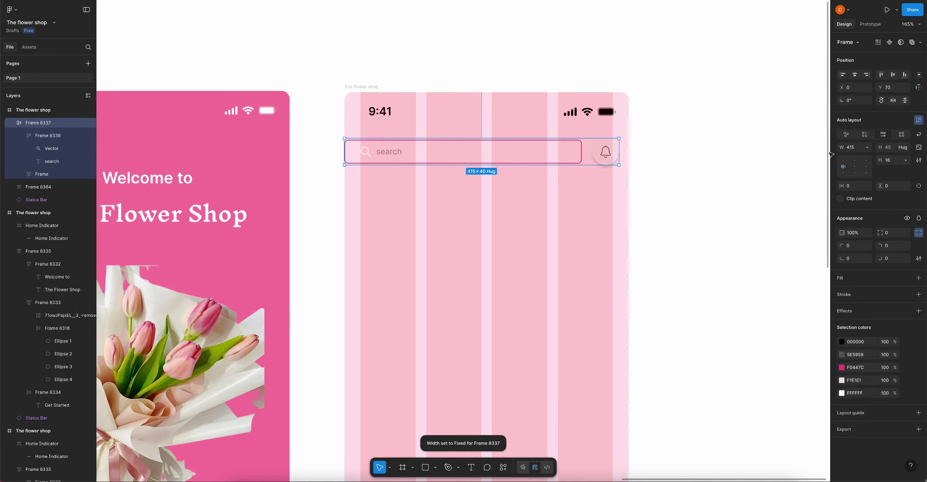
{"action": "left_click", "coordinate": [866, 148]}
{"action": "left_click", "coordinate": [857, 155]}
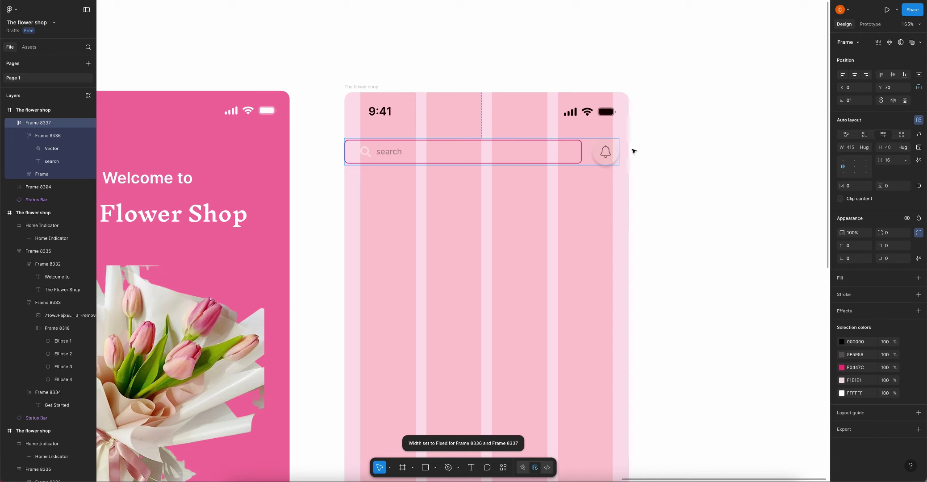
{"action": "left_click", "coordinate": [850, 148]}
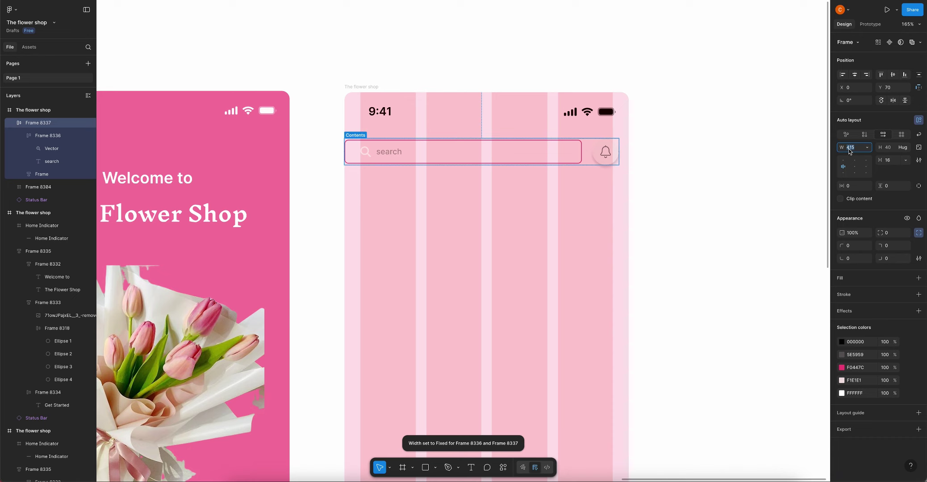
{"action": "key", "text": "BackSpace"}
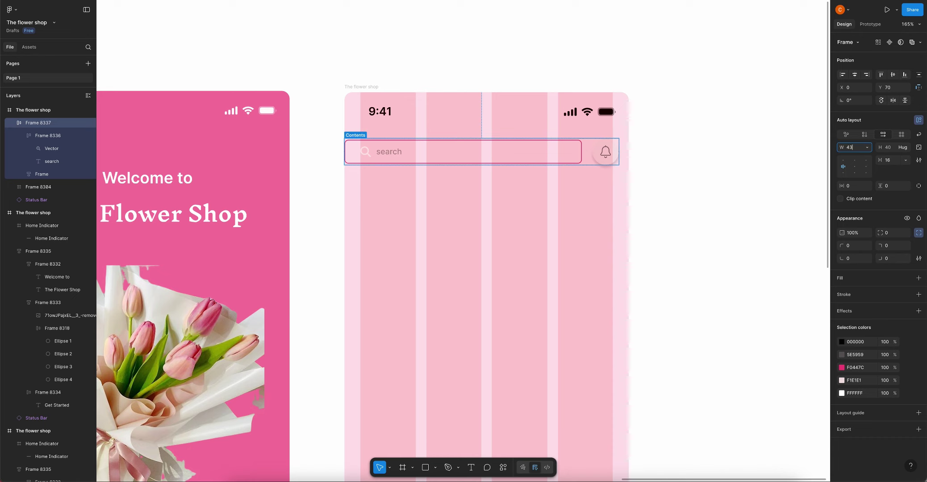
{"action": "type", "text": "430"}
{"action": "key", "text": "Return"}
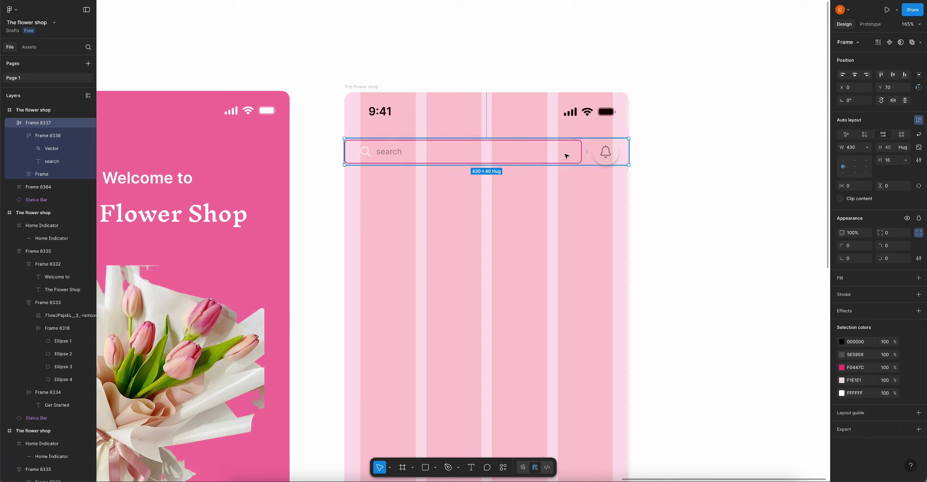
Make the search field fill the row's width and give the row 24 px horizontal padding
{"action": "left_click", "coordinate": [564, 154]}
{"action": "left_click", "coordinate": [867, 149]}
{"action": "left_click", "coordinate": [865, 171]}
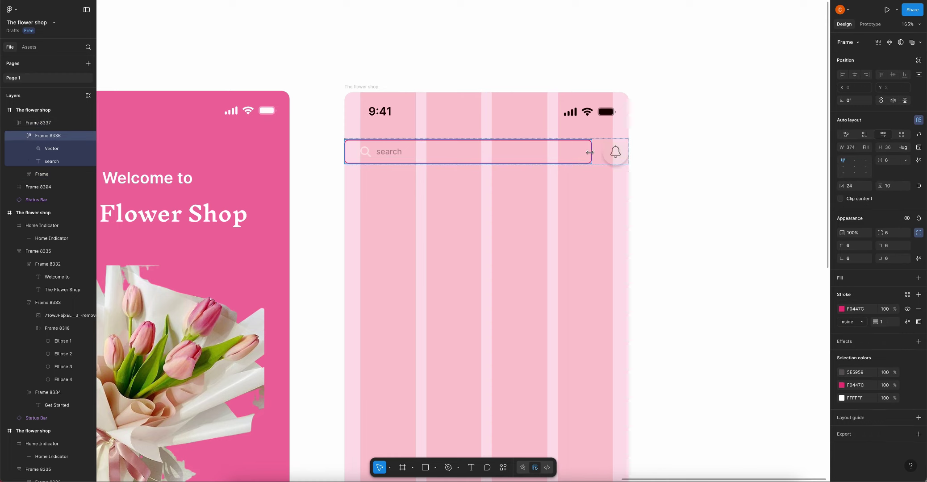
{"action": "left_click", "coordinate": [599, 152]}
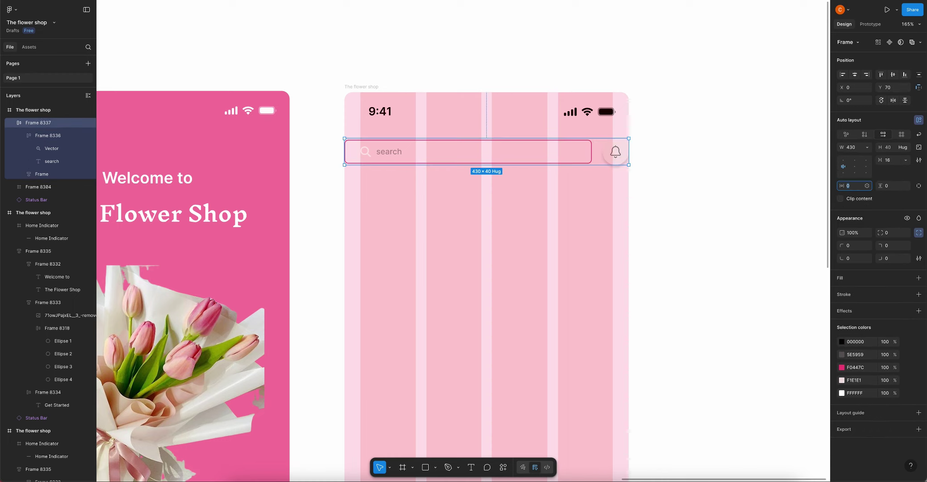
{"action": "type", "text": "24"}
{"action": "key", "text": "Return"}
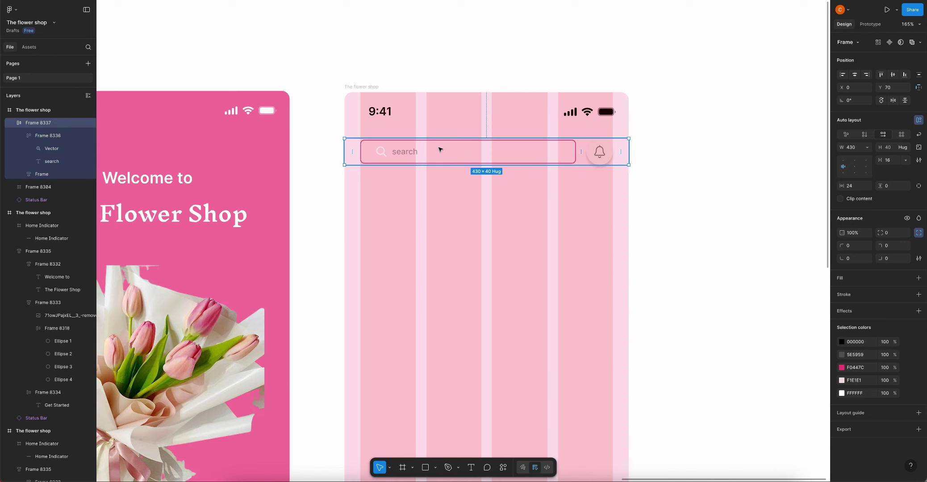
{"action": "scroll", "coordinate": [440, 150], "scroll_direction": "down", "scroll_amount": 2}
{"action": "left_click", "coordinate": [683, 158]}
{"action": "double_click", "coordinate": [516, 148]}
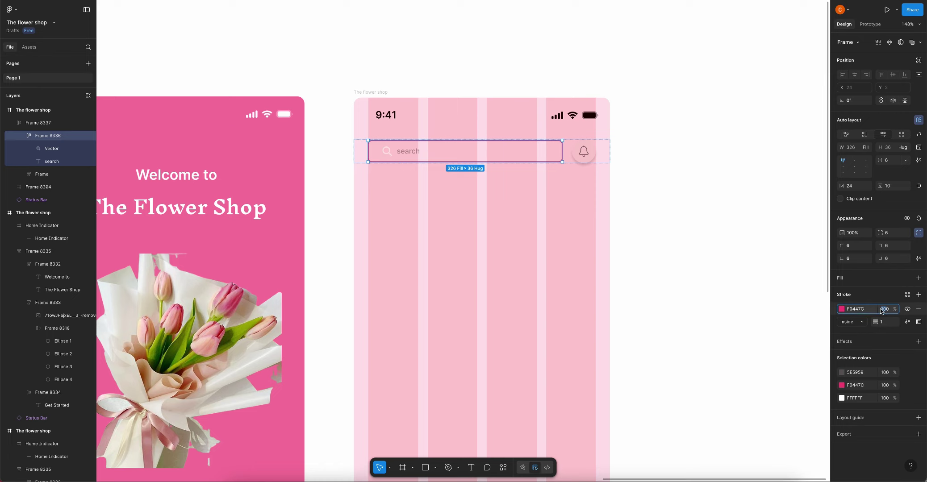
Fill the magnifier icon with dark grey 383838 at 100% opacity
{"action": "left_click", "coordinate": [675, 176]}
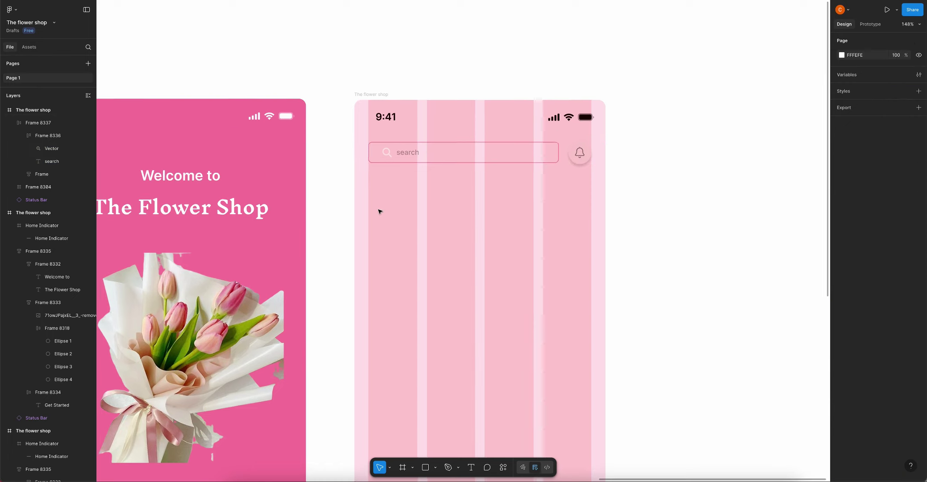
{"action": "double_click", "coordinate": [386, 152]}
{"action": "scroll", "coordinate": [388, 152], "scroll_direction": "up", "scroll_amount": 5}
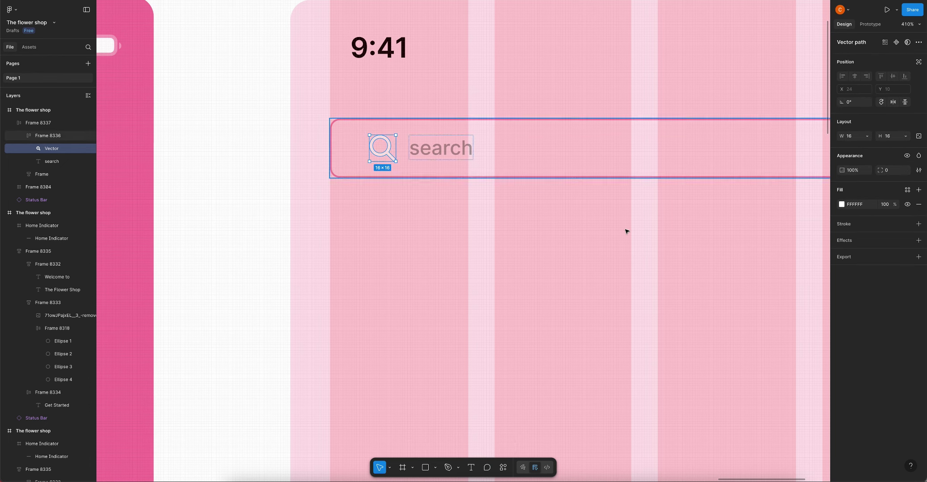
{"action": "left_click", "coordinate": [841, 204]}
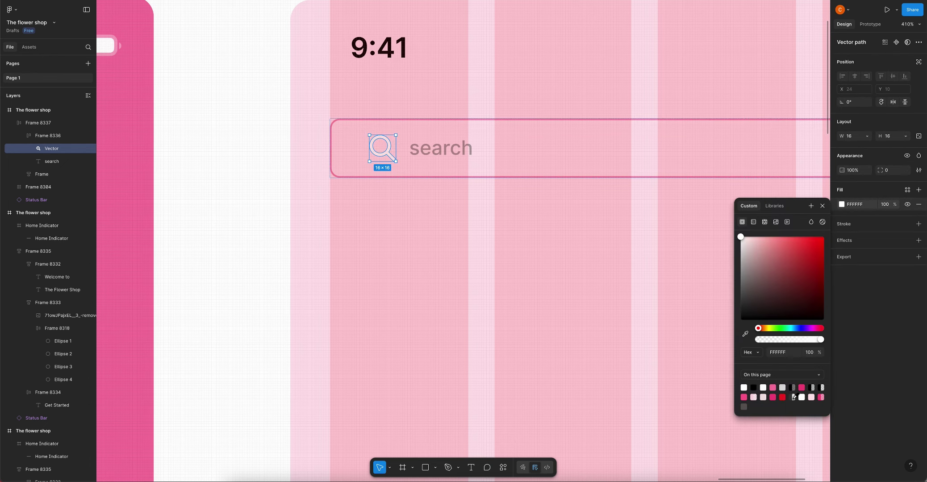
{"action": "left_click", "coordinate": [793, 397]}
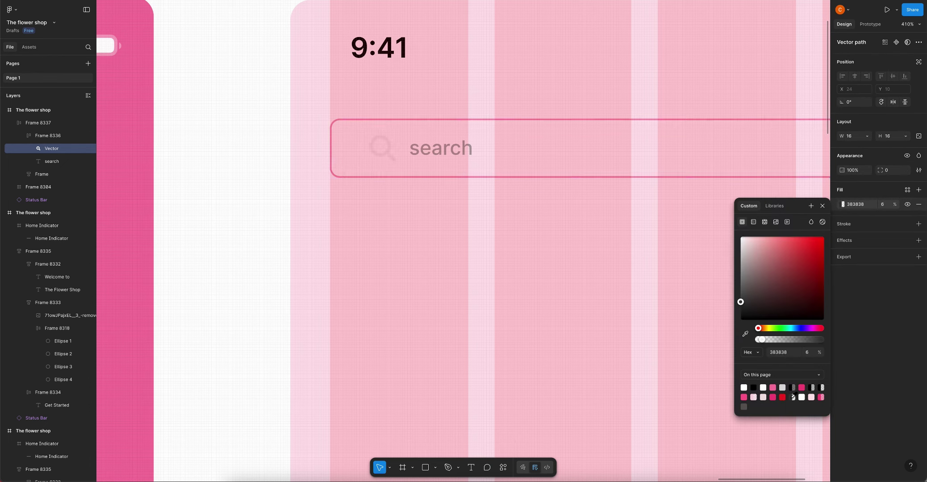
{"action": "left_click", "coordinate": [882, 204]}
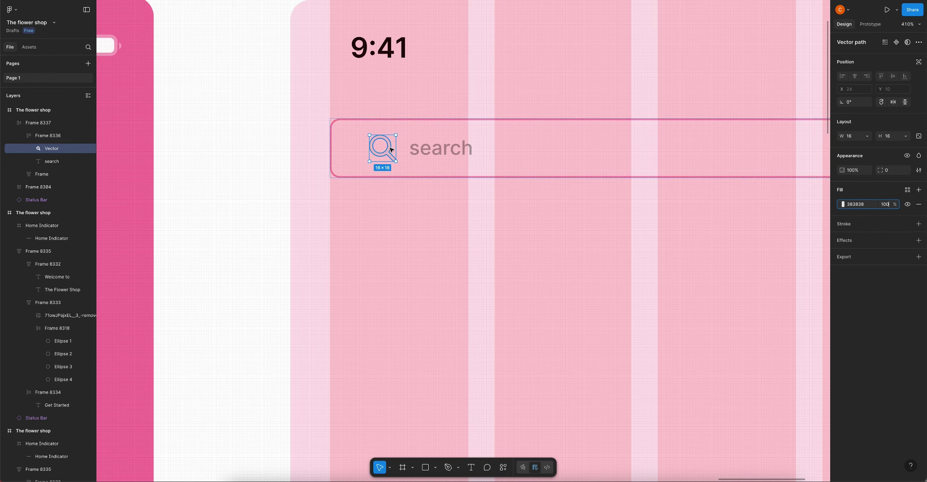
{"action": "type", "text": "100"}
{"action": "key", "text": "Return"}
Resize the magnifier icon proportionally to 12 wide
{"action": "left_click", "coordinate": [918, 136]}
{"action": "left_click", "coordinate": [855, 136]}
{"action": "type", "text": "12"}
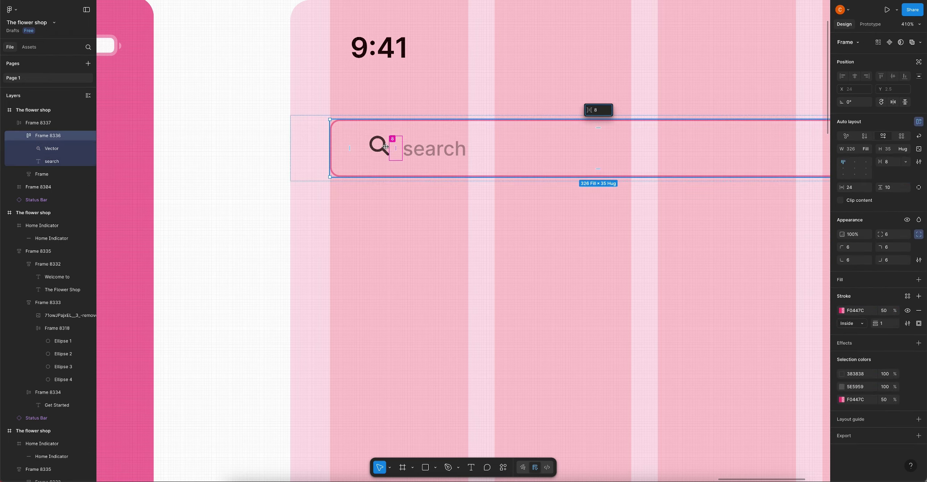
{"action": "left_click", "coordinate": [431, 153]}
{"action": "scroll", "coordinate": [381, 168], "scroll_direction": "down", "scroll_amount": 5}
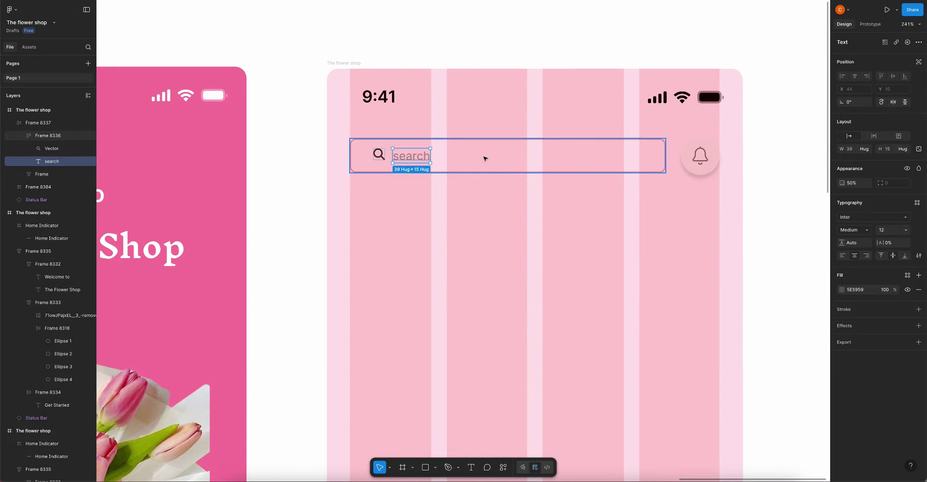
{"action": "left_click", "coordinate": [473, 156]}
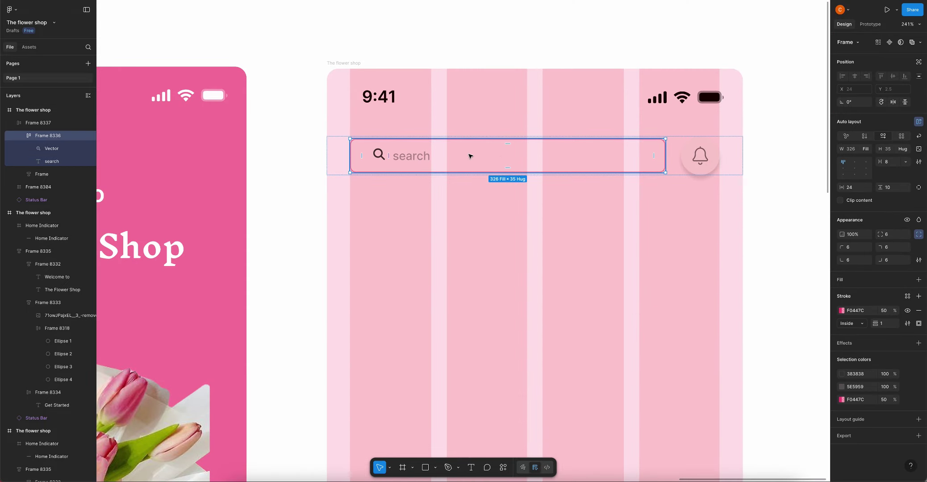
{"action": "double_click", "coordinate": [407, 156]}
{"action": "scroll", "coordinate": [365, 166], "scroll_direction": "down", "scroll_amount": 9}
{"action": "left_click", "coordinate": [566, 175]}
{"action": "scroll", "coordinate": [566, 175], "scroll_direction": "down", "scroll_amount": 3}
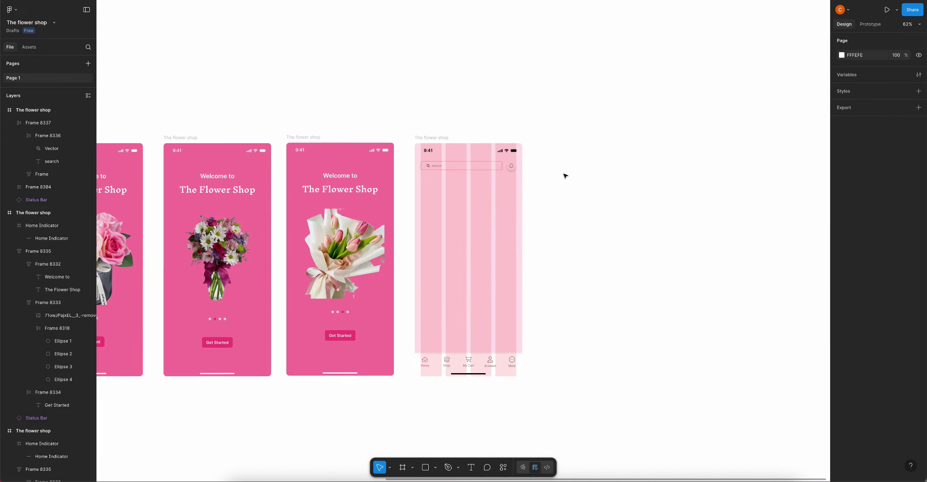
Nudge the search bar row down to about Y 97, just below the status bar
{"action": "scroll", "coordinate": [488, 181], "scroll_direction": "up", "scroll_amount": 4}
{"action": "left_click", "coordinate": [504, 168]}
{"action": "left_click_drag", "start_coordinate": [505, 172], "coordinate": [505, 174]}
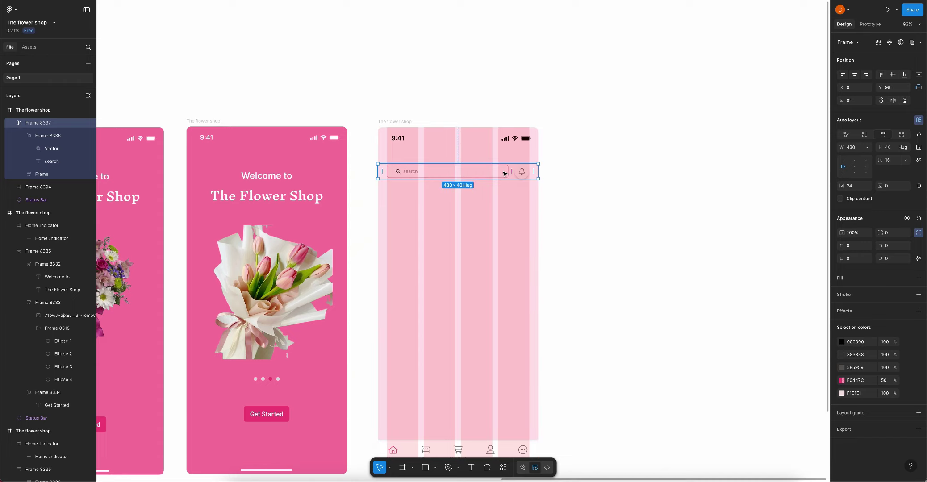
{"action": "left_click", "coordinate": [552, 164]}
{"action": "scroll", "coordinate": [553, 165], "scroll_direction": "down", "scroll_amount": 5}
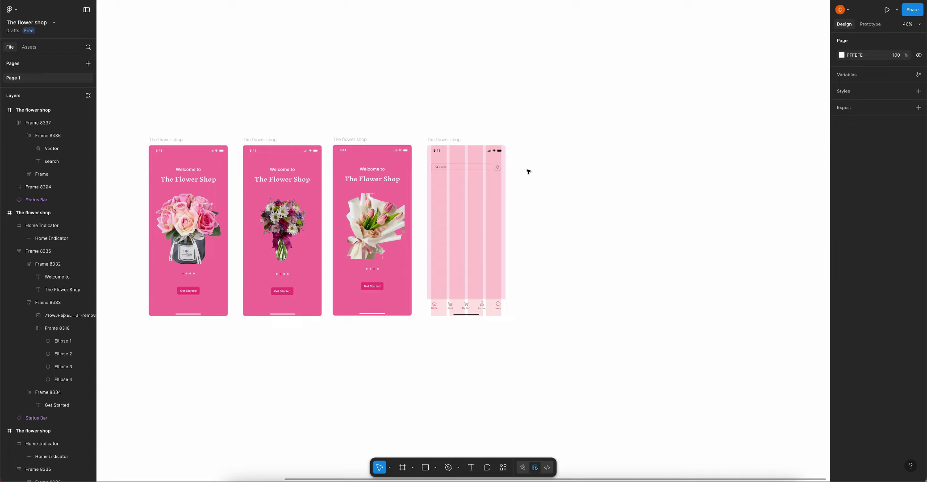
{"action": "scroll", "coordinate": [529, 171], "scroll_direction": "down", "scroll_amount": 2}
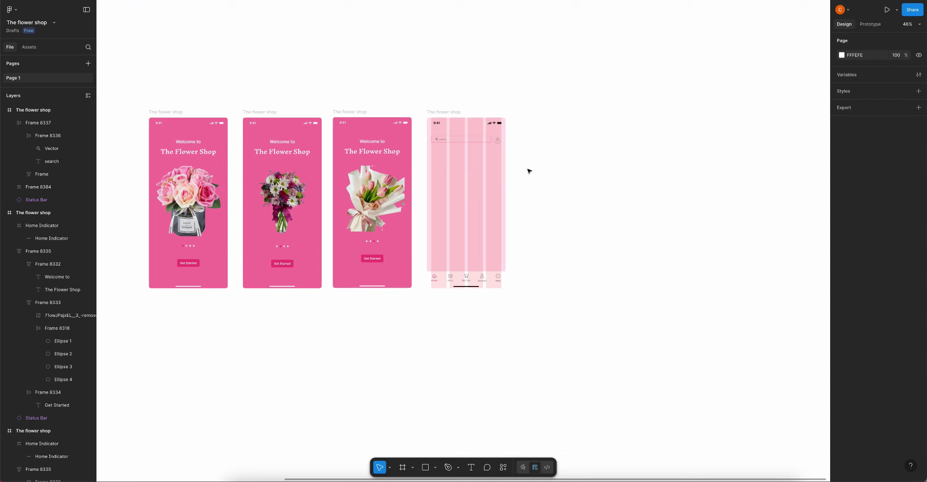
{"action": "scroll", "coordinate": [490, 157], "scroll_direction": "up", "scroll_amount": 5}
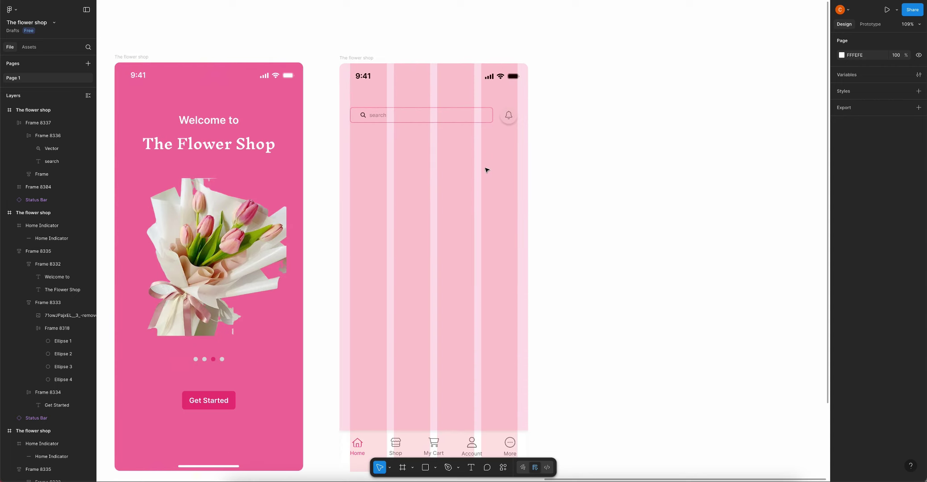
Draw a 48 × 48 circle near the status bar and shift the search row lower
{"action": "key", "text": "o"}
{"action": "left_click_drag", "start_coordinate": [369, 147], "coordinate": [397, 173]}
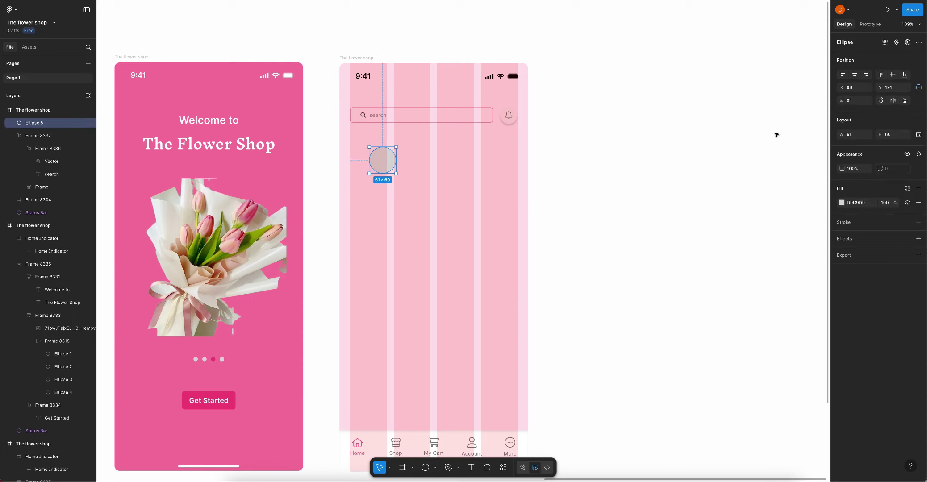
{"action": "left_click", "coordinate": [857, 135]}
{"action": "type", "text": "60"}
{"action": "left_click_drag", "start_coordinate": [384, 161], "coordinate": [408, 141]}
{"action": "left_click_drag", "start_coordinate": [365, 94], "coordinate": [364, 110]}
{"action": "scroll", "coordinate": [363, 109], "scroll_direction": "down", "scroll_amount": 5}
{"action": "left_click", "coordinate": [918, 134]}
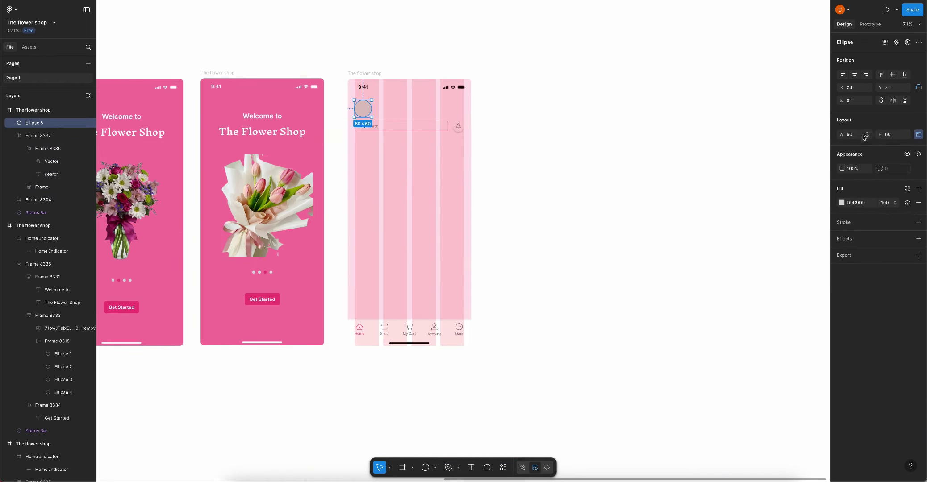
{"action": "left_click", "coordinate": [856, 136]}
{"action": "type", "text": "48"}
{"action": "key", "text": "Return"}
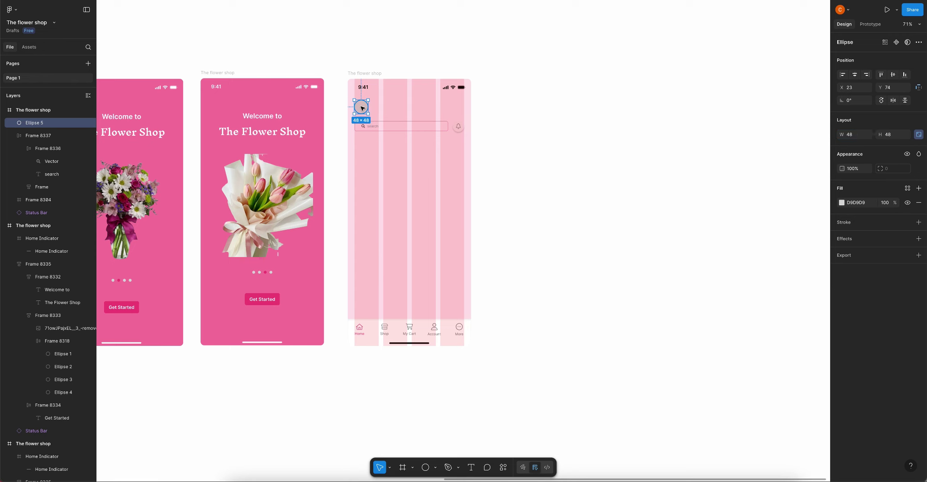
{"action": "scroll", "coordinate": [361, 107], "scroll_direction": "up", "scroll_amount": 5}
{"action": "left_click", "coordinate": [410, 108]}
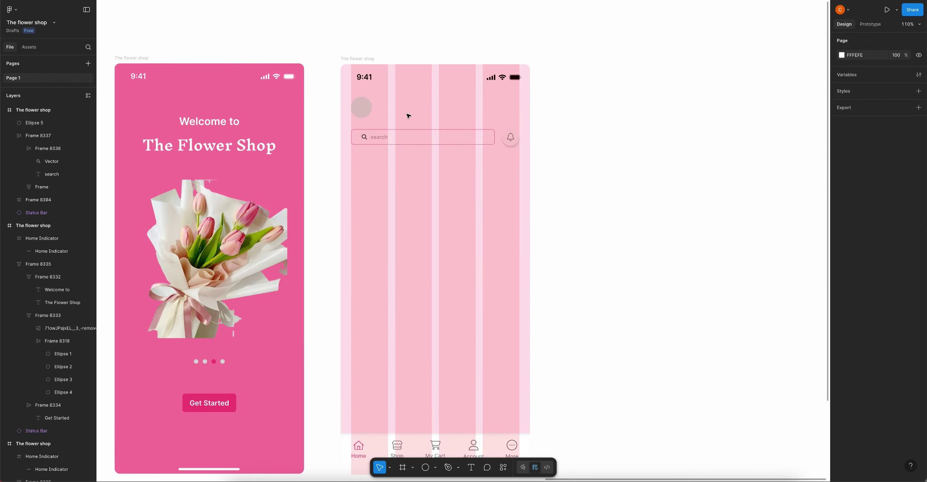
Add a text label with the user's name right beside the avatar circle
{"action": "key", "text": "t"}
{"action": "left_click", "coordinate": [385, 105]}
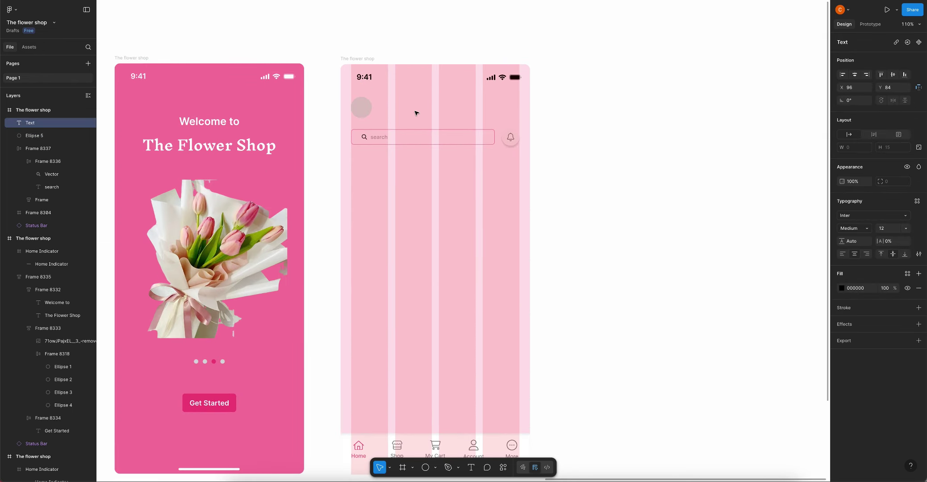
{"action": "key", "text": "Escape"}
{"action": "left_click_drag", "start_coordinate": [389, 107], "coordinate": [400, 108]}
Launch the Unsplash plugin for the avatar circle from its context menu
{"action": "left_click", "coordinate": [367, 105]}
{"action": "right_click", "coordinate": [369, 104]}
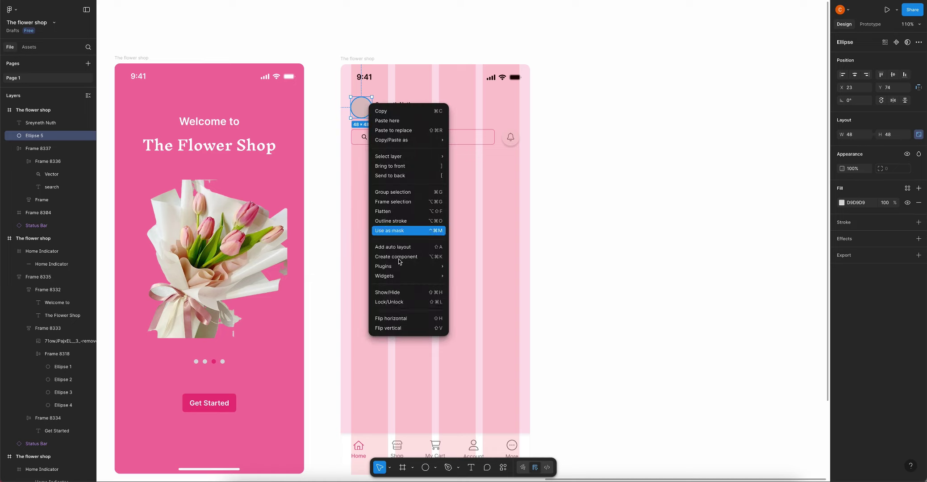
{"action": "mouse_move", "coordinate": [406, 270]}
{"action": "left_click", "coordinate": [473, 285]}
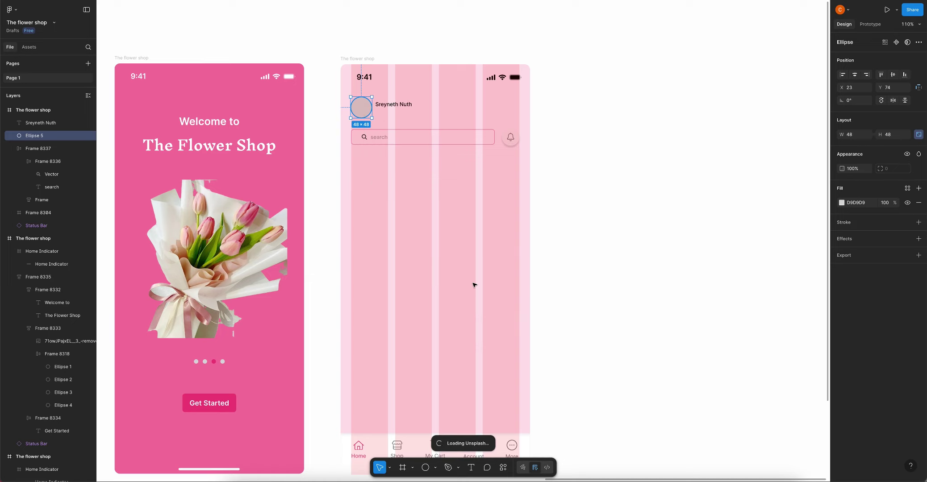
Search Unsplash for 'Profile', apply a portrait to the avatar circle, and close the plugin
{"action": "scroll", "coordinate": [475, 285], "scroll_direction": "down", "scroll_amount": 5}
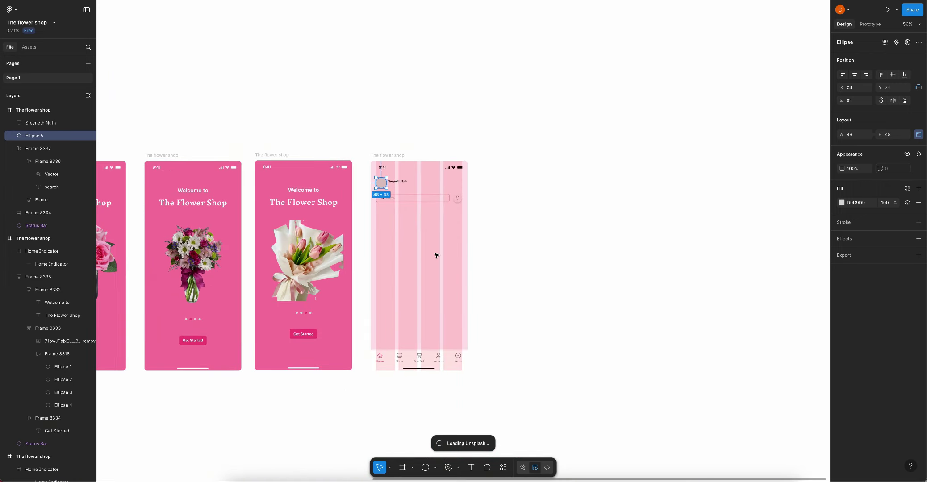
{"action": "left_click", "coordinate": [624, 141]}
{"action": "type", "text": "P"}
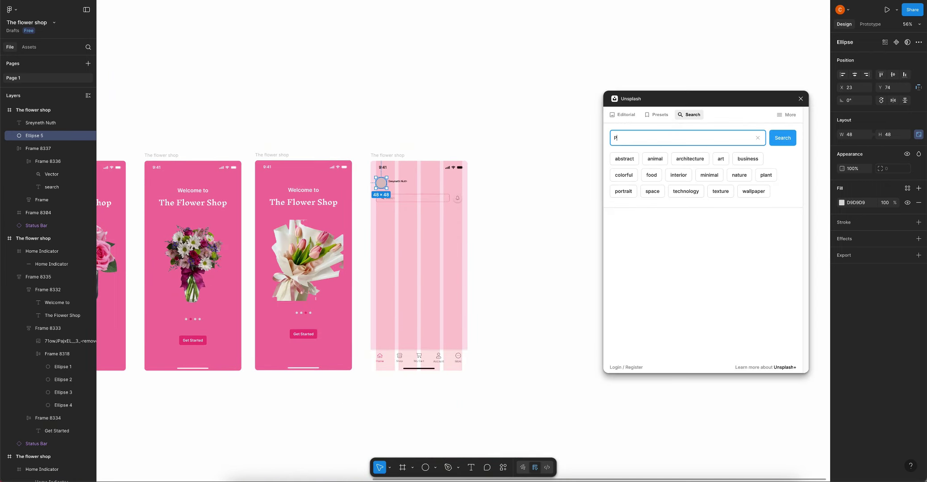
{"action": "type", "text": "rofile"}
{"action": "key", "text": "Return"}
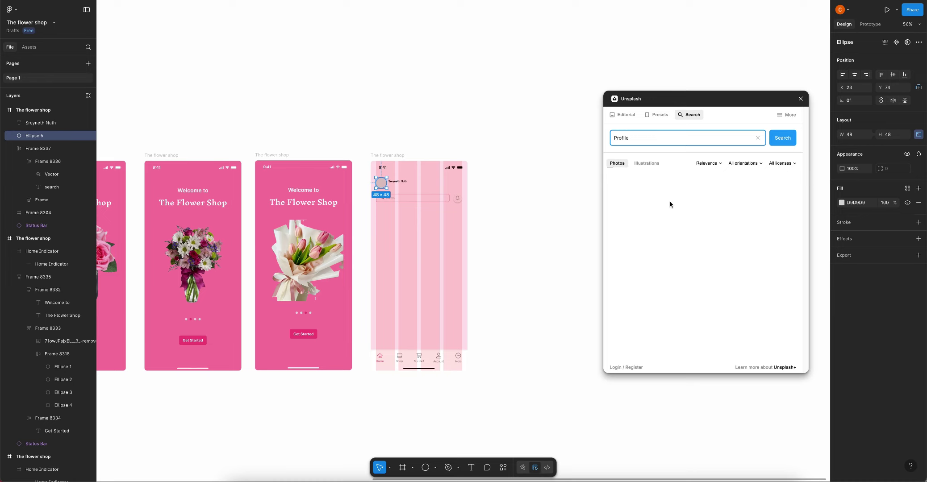
{"action": "scroll", "coordinate": [727, 214], "scroll_direction": "down", "scroll_amount": 5}
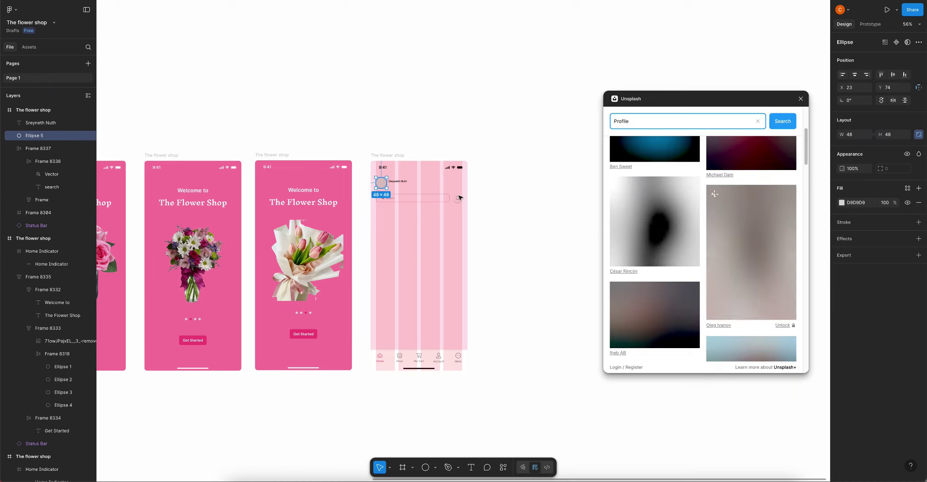
{"action": "scroll", "coordinate": [742, 238], "scroll_direction": "up", "scroll_amount": 5}
{"action": "scroll", "coordinate": [744, 208], "scroll_direction": "down", "scroll_amount": 7}
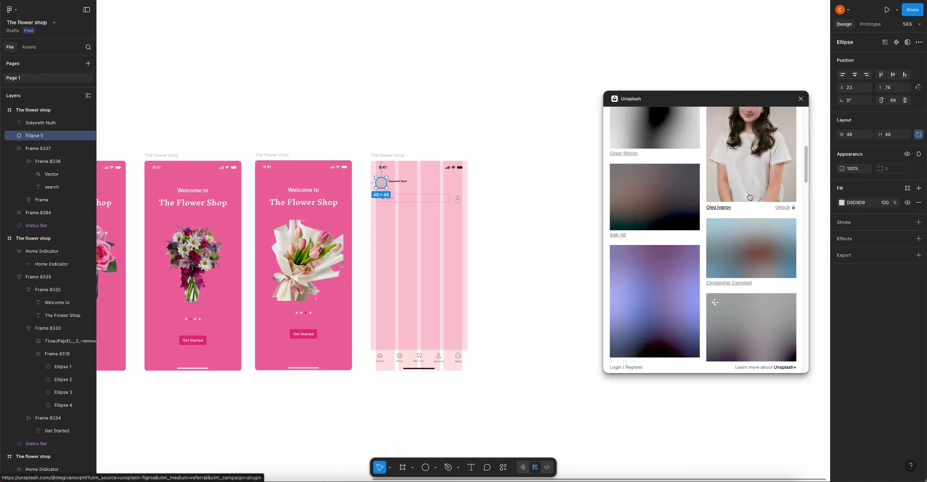
{"action": "left_click", "coordinate": [753, 168]}
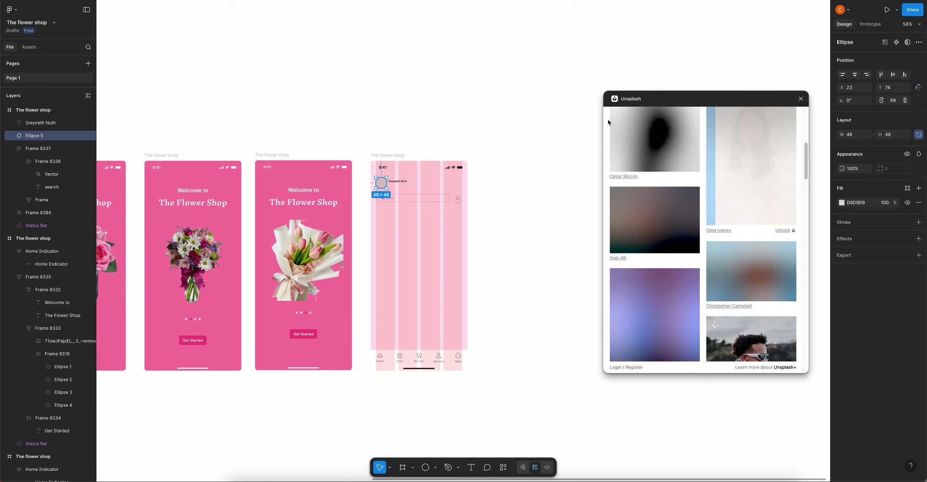
{"action": "left_click", "coordinate": [554, 108]}
{"action": "left_click", "coordinate": [800, 99]}
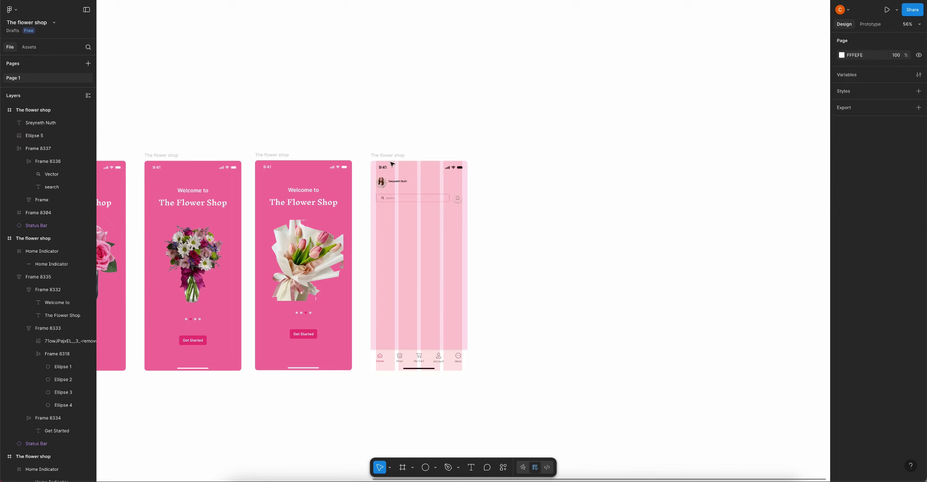
{"action": "scroll", "coordinate": [358, 220], "scroll_direction": "up", "scroll_amount": 5}
{"action": "left_click", "coordinate": [359, 221]}
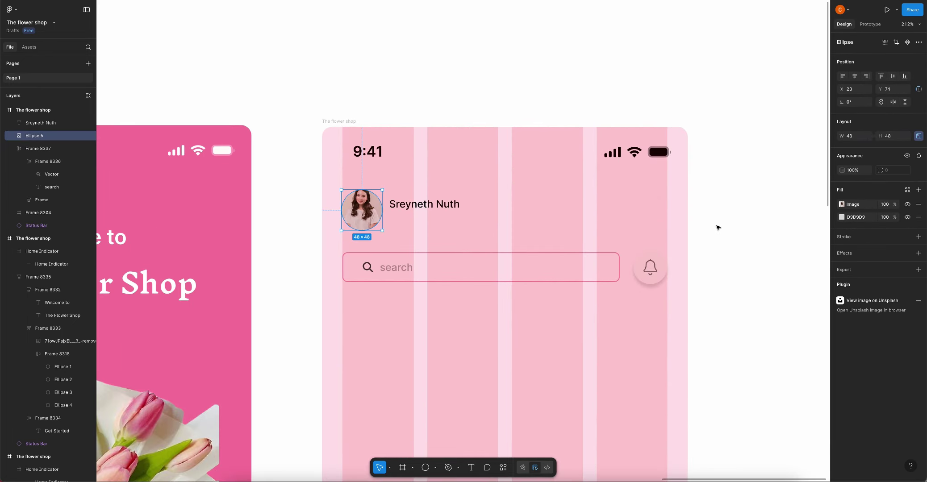
Switch the avatar's image fill to crop mode
{"action": "left_click", "coordinate": [840, 206]}
{"action": "left_click", "coordinate": [759, 239]}
{"action": "left_click", "coordinate": [759, 261]}
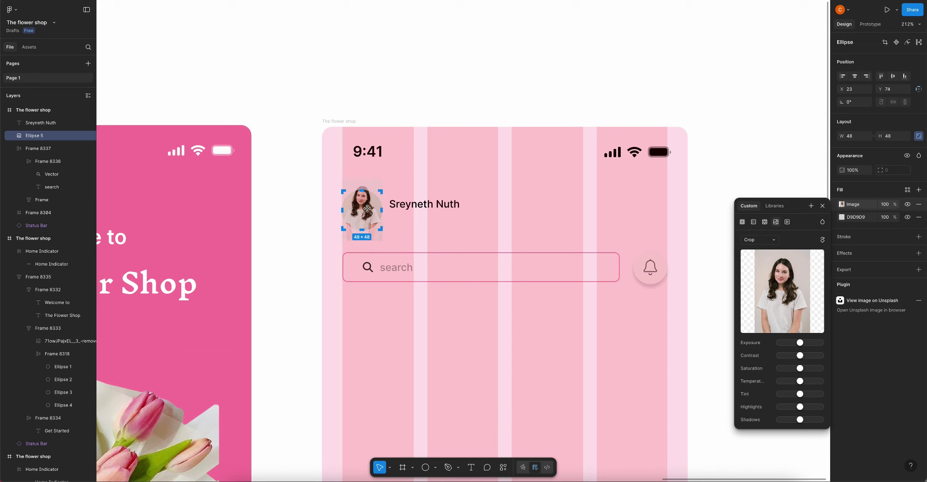
{"action": "left_click", "coordinate": [422, 96]}
Wrap the avatar circle and name label in an auto-layout row, centred vertically
{"action": "scroll", "coordinate": [429, 184], "scroll_direction": "down", "scroll_amount": 3}
{"action": "left_click", "coordinate": [383, 201]}
{"action": "left_click", "coordinate": [420, 202], "text": "shift"}
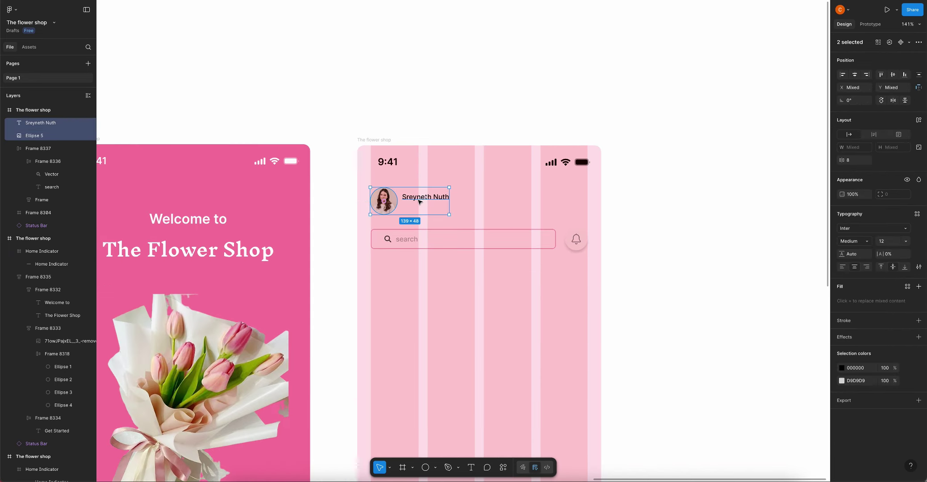
{"action": "key", "text": "shift+a"}
{"action": "left_click", "coordinate": [843, 161]}
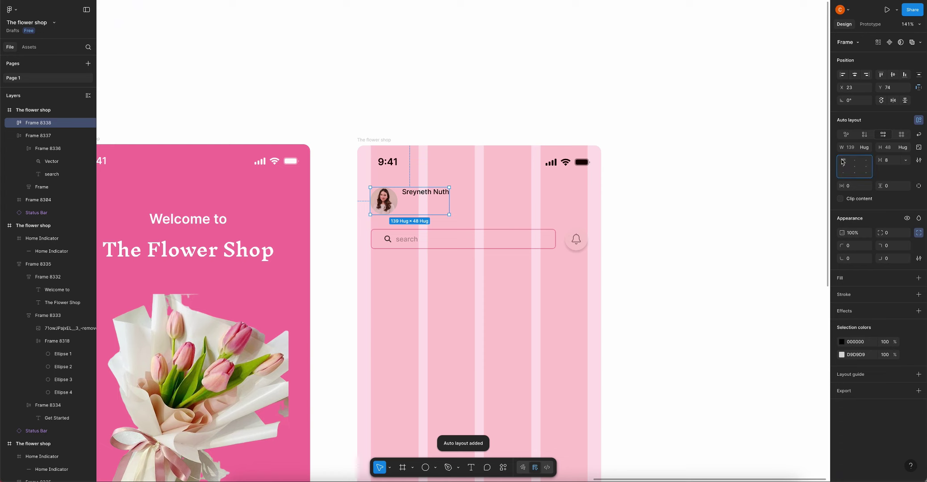
{"action": "left_click", "coordinate": [843, 167]}
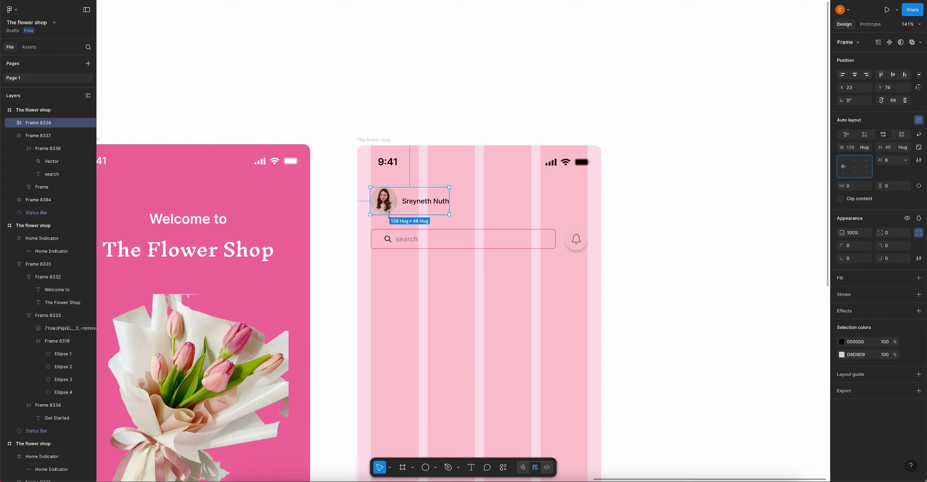
Set the name label's font size to 16
{"action": "double_click", "coordinate": [417, 202]}
{"action": "scroll", "coordinate": [417, 202], "scroll_direction": "up", "scroll_amount": 5}
{"action": "left_click", "coordinate": [887, 230]}
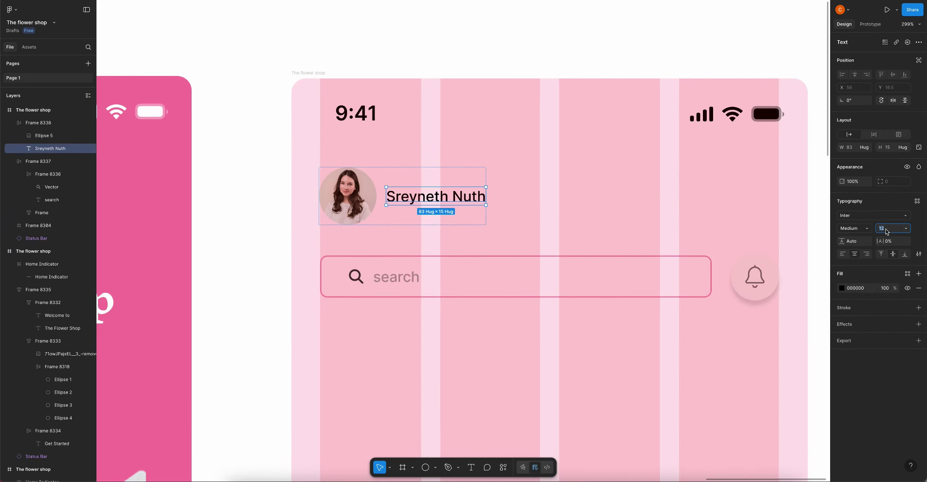
{"action": "type", "text": "16"}
{"action": "left_click", "coordinate": [380, 192]}
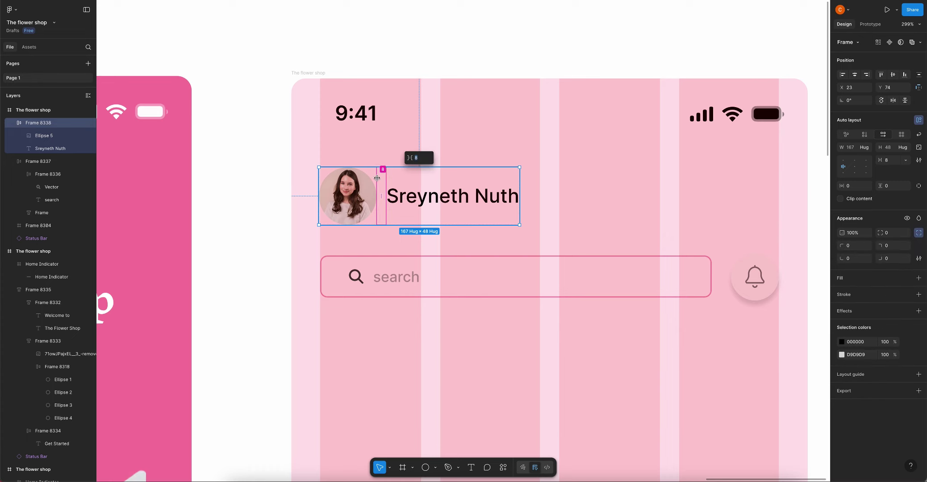
{"action": "scroll", "coordinate": [384, 179], "scroll_direction": "down", "scroll_amount": 4}
{"action": "scroll", "coordinate": [402, 148], "scroll_direction": "down", "scroll_amount": 5}
{"action": "left_click", "coordinate": [418, 119]}
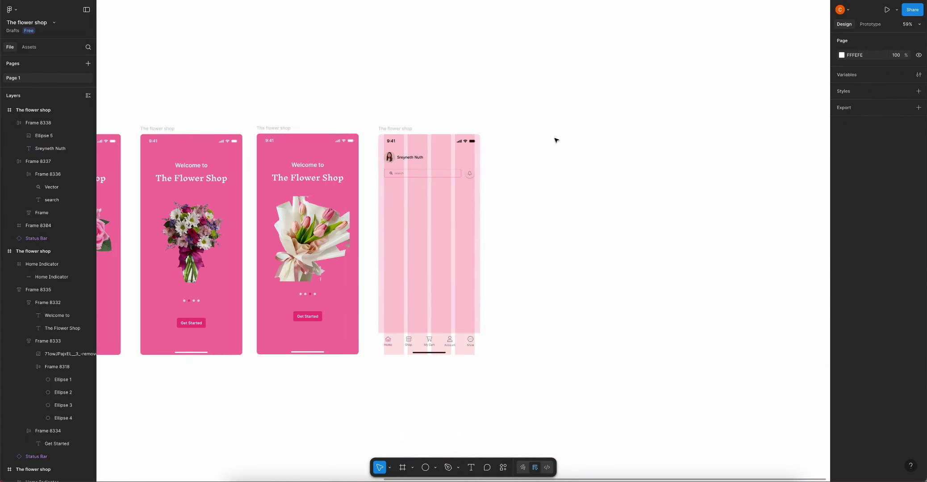
{"action": "scroll", "coordinate": [422, 178], "scroll_direction": "up", "scroll_amount": 2}
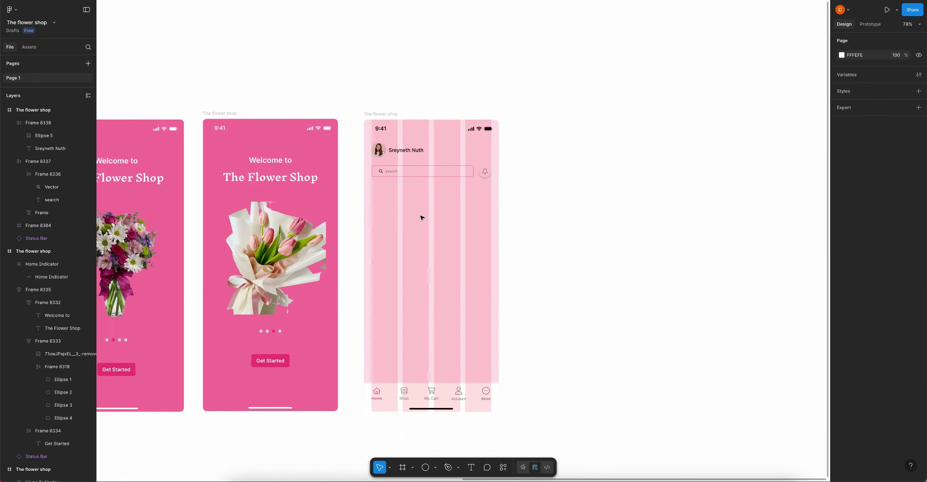
Draw a full-width banner rectangle below the search bar and nudge the search row up
{"action": "key", "text": "r"}
{"action": "left_click_drag", "start_coordinate": [362, 188], "coordinate": [496, 230]}
{"action": "left_click", "coordinate": [418, 173]}
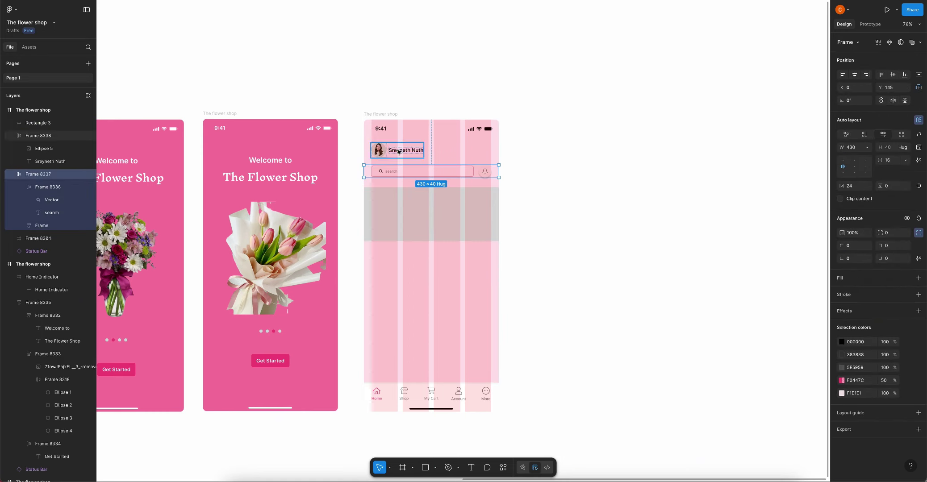
{"action": "left_click", "coordinate": [419, 156]}
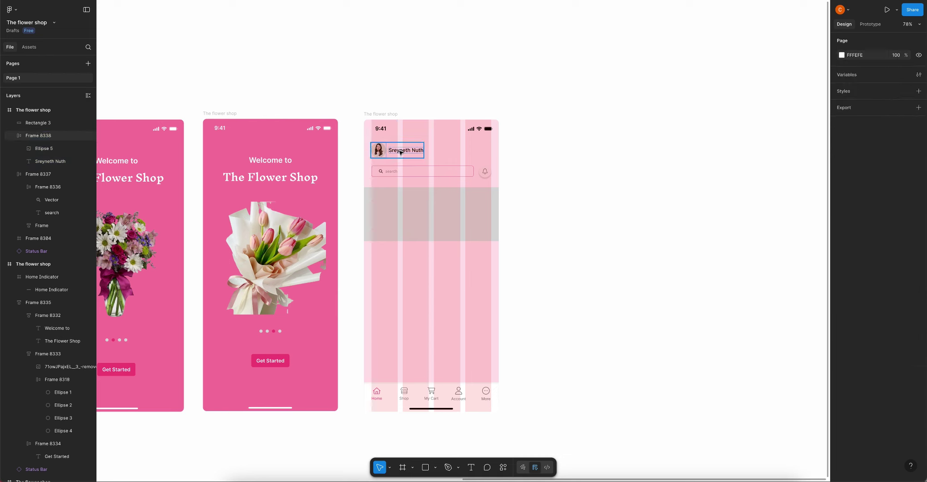
{"action": "key", "text": "Tab"}
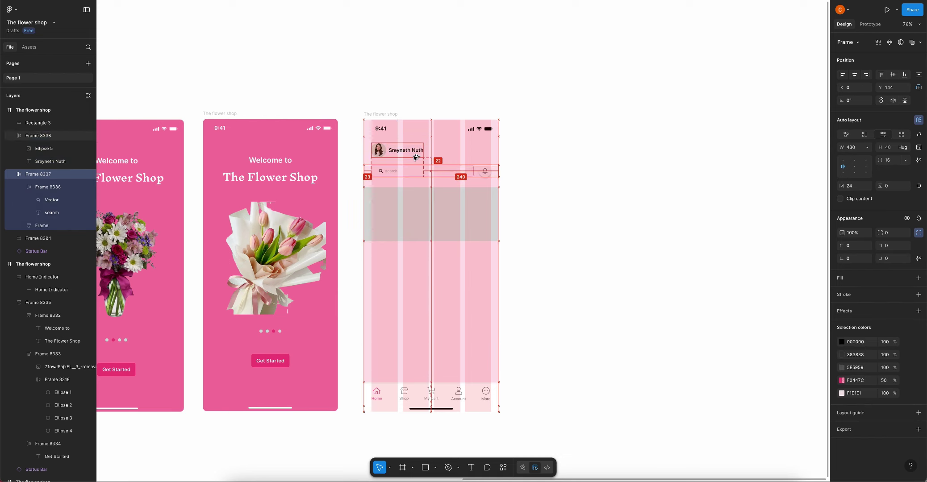
{"action": "key", "text": "Up"}
{"action": "key", "text": "Up"}
{"action": "key", "text": "Up"}
{"action": "key", "text": "Up"}
{"action": "key", "text": "Up"}
{"action": "key", "text": "Up"}
{"action": "key", "text": "Up"}
Position the banner 20 px below the search bar and enlarge it to 430×179
{"action": "left_click", "coordinate": [426, 194]}
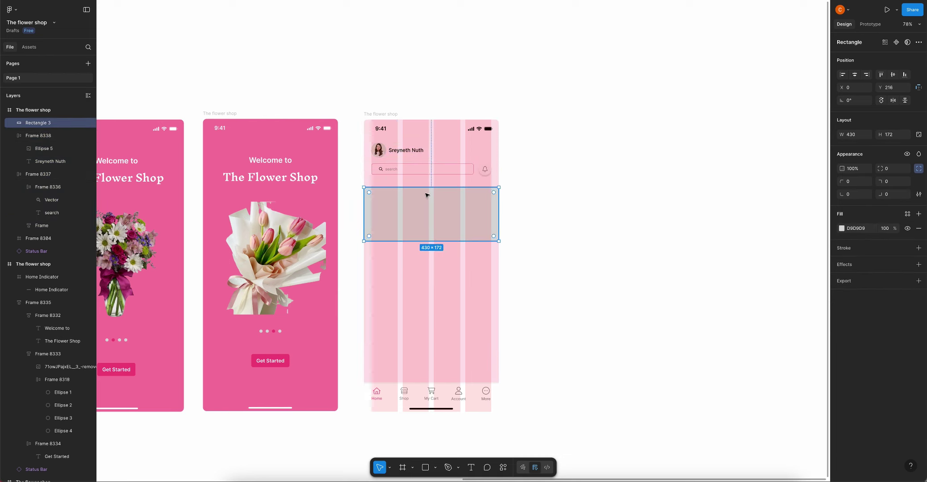
{"action": "left_click_drag", "start_coordinate": [426, 194], "coordinate": [428, 192]}
{"action": "left_click", "coordinate": [534, 188]}
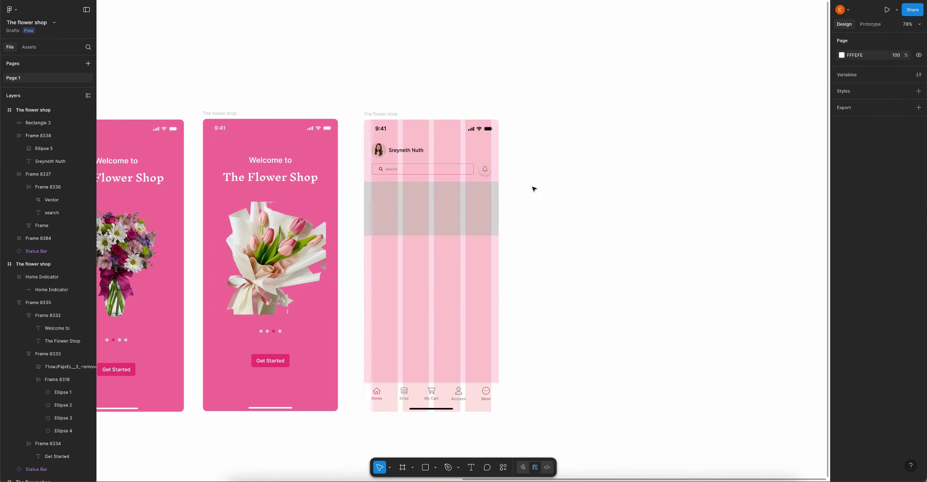
{"action": "left_click", "coordinate": [462, 213]}
{"action": "left_click_drag", "start_coordinate": [433, 236], "coordinate": [432, 238]}
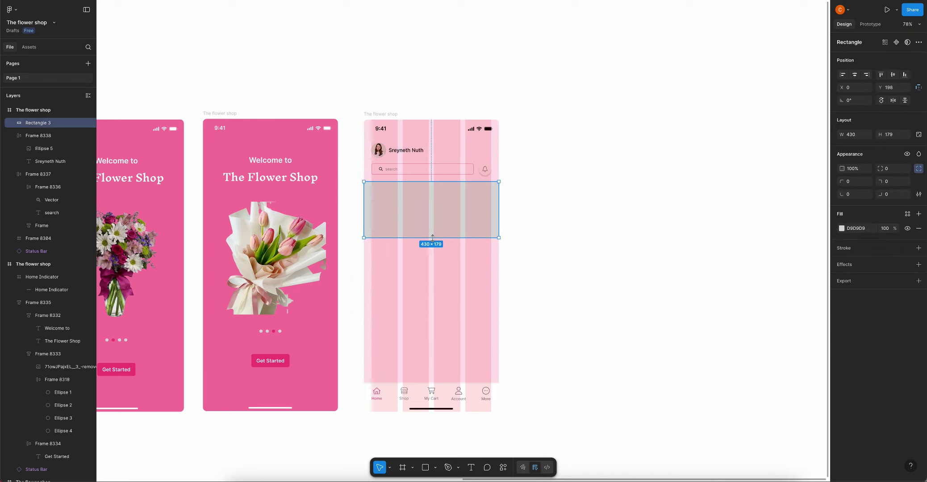
{"action": "left_click", "coordinate": [500, 223]}
{"action": "left_click", "coordinate": [447, 211]}
{"action": "scroll", "coordinate": [447, 211], "scroll_direction": "down", "scroll_amount": 3}
{"action": "left_click", "coordinate": [541, 191]}
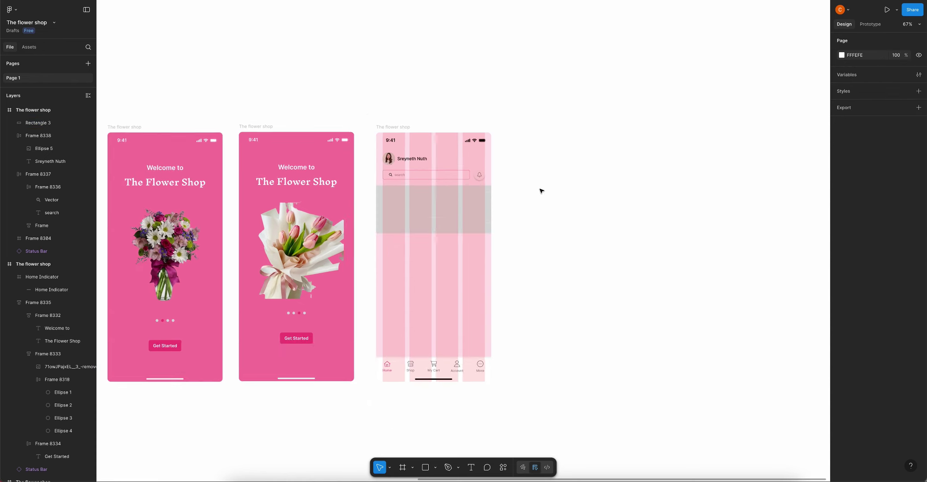
{"action": "scroll", "coordinate": [541, 191], "scroll_direction": "down", "scroll_amount": 5}
{"action": "scroll", "coordinate": [538, 192], "scroll_direction": "down", "scroll_amount": 8}
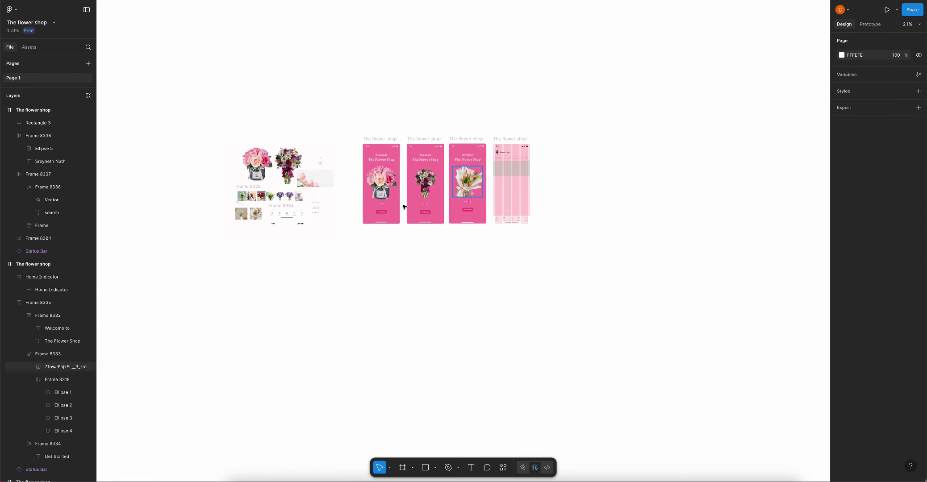
{"action": "scroll", "coordinate": [326, 183], "scroll_direction": "up", "scroll_amount": 3}
Paste the pink tulip image fill from the asset sheet onto the banner
{"action": "left_click", "coordinate": [324, 183]}
{"action": "double_click", "coordinate": [324, 183]}
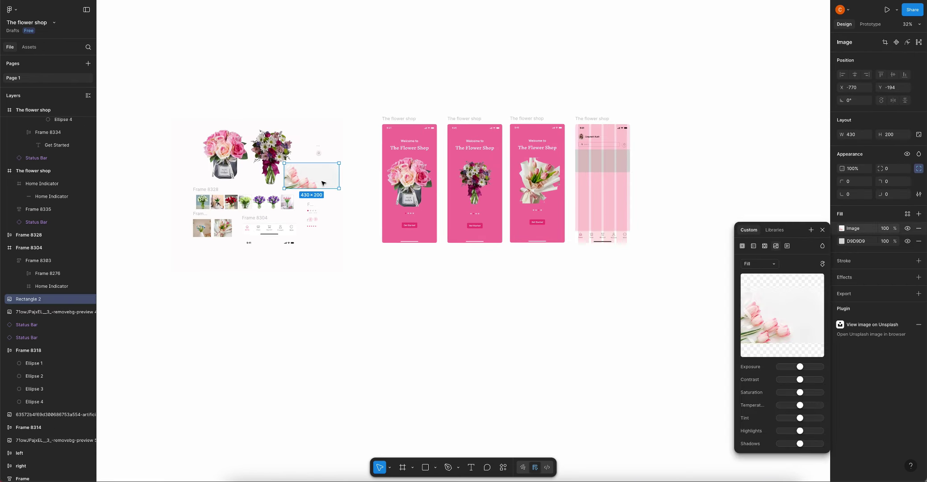
{"action": "left_click", "coordinate": [588, 167]}
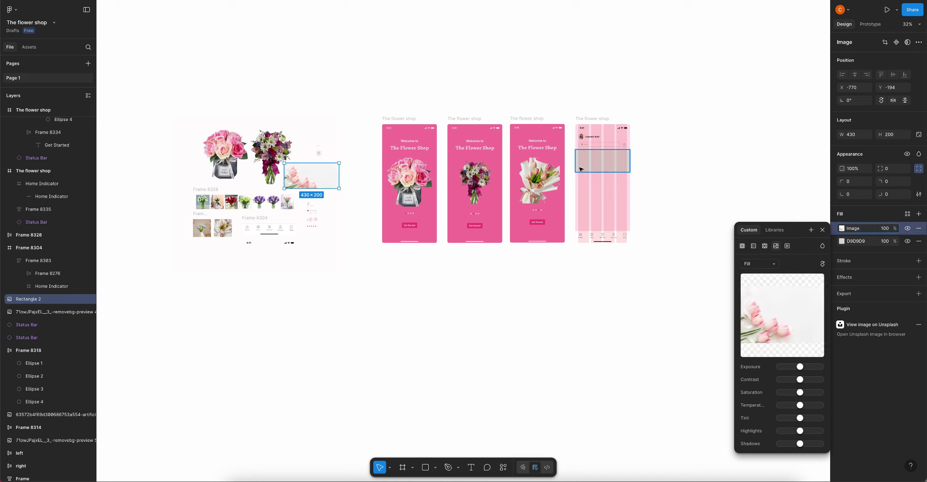
{"action": "key", "text": "ctrl+alt+v"}
{"action": "left_click", "coordinate": [643, 164]}
{"action": "scroll", "coordinate": [607, 161], "scroll_direction": "up", "scroll_amount": 5}
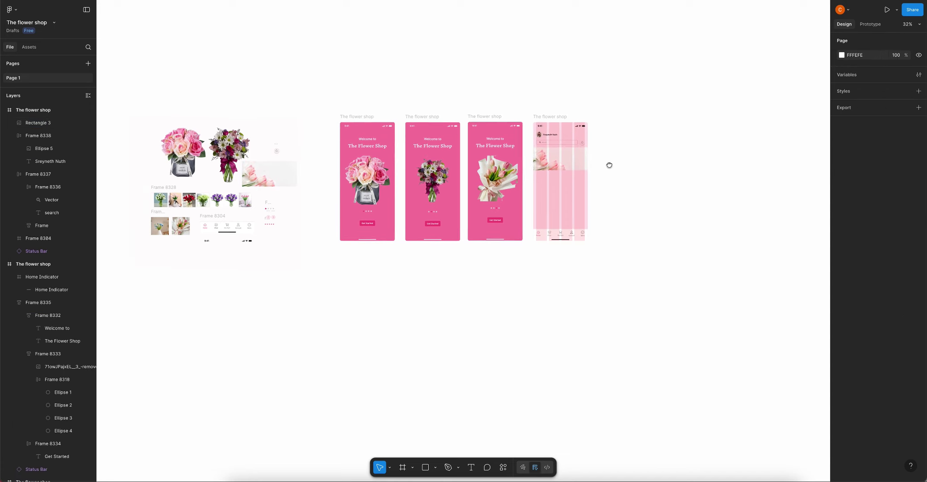
{"action": "scroll", "coordinate": [508, 180], "scroll_direction": "up", "scroll_amount": 4}
{"action": "left_click", "coordinate": [435, 178]}
{"action": "scroll", "coordinate": [436, 178], "scroll_direction": "down", "scroll_amount": 3}
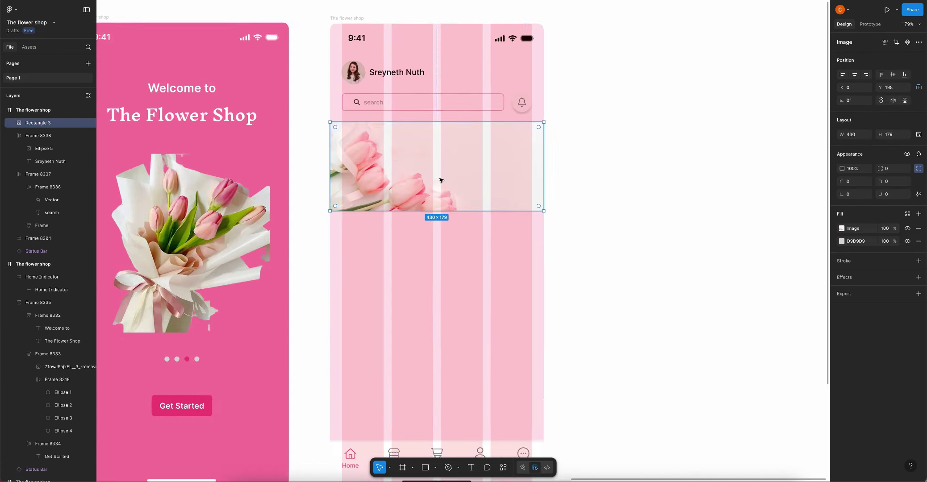
Add a text box on the tulip banner reading 'Welcome to my store'
{"action": "left_click", "coordinate": [638, 224]}
{"action": "key", "text": "t"}
{"action": "left_click", "coordinate": [454, 159]}
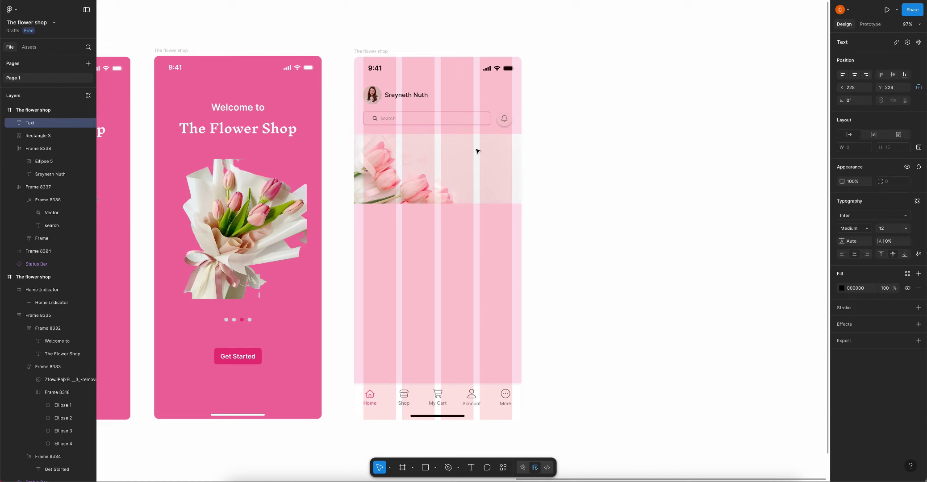
{"action": "type", "text": "Welcome"}
{"action": "key", "text": "BackSpace"}
{"action": "key", "text": "BackSpace"}
{"action": "type", "text": "sh"}
{"action": "key", "text": "BackSpace"}
{"action": "type", "text": "my sto"}
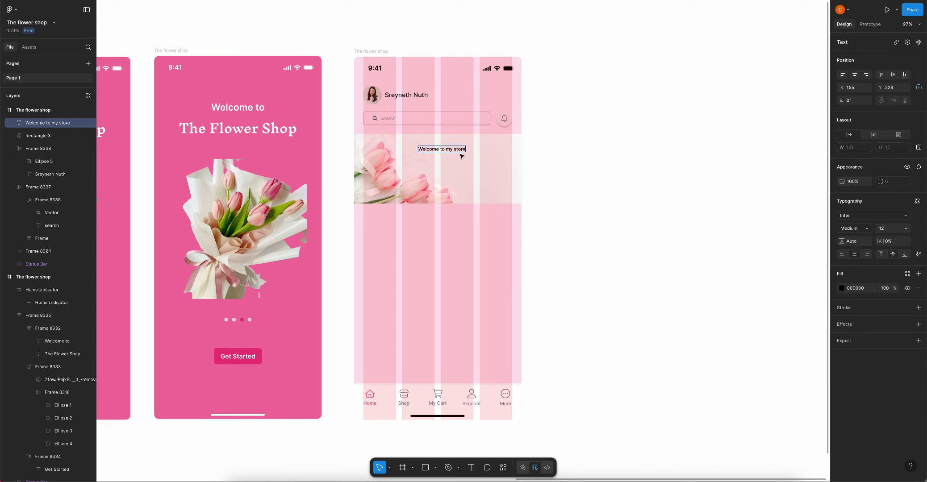
{"action": "key", "text": "Escape"}
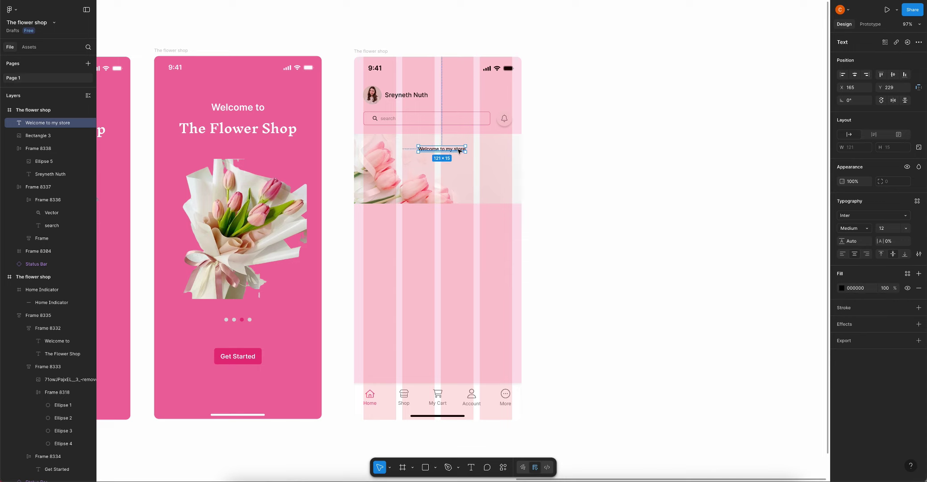
Move the greeting right and set it to Inknut Antiqua at size 24
{"action": "left_click_drag", "start_coordinate": [459, 151], "coordinate": [485, 151]}
{"action": "left_click", "coordinate": [854, 215]}
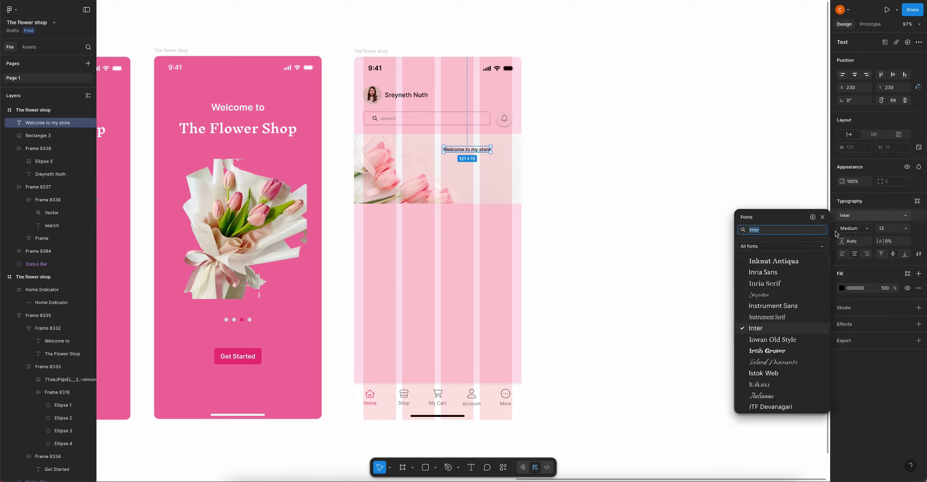
{"action": "key", "text": "Up"}
{"action": "key", "text": "Up"}
{"action": "key", "text": "Up"}
{"action": "key", "text": "Return"}
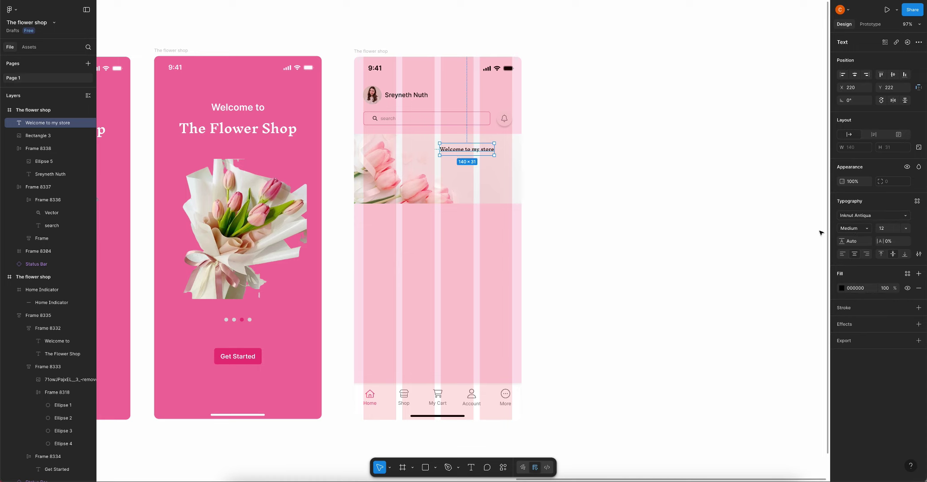
{"action": "left_click", "coordinate": [888, 231]}
{"action": "type", "text": "24"}
{"action": "key", "text": "Return"}
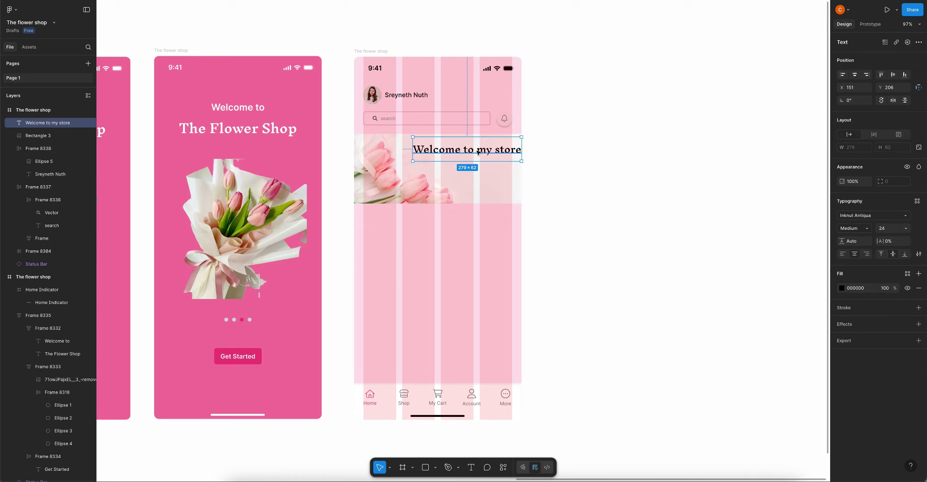
Colour the greeting pink F0447C and adjust its position on the banner
{"action": "left_click_drag", "start_coordinate": [479, 154], "coordinate": [473, 152]}
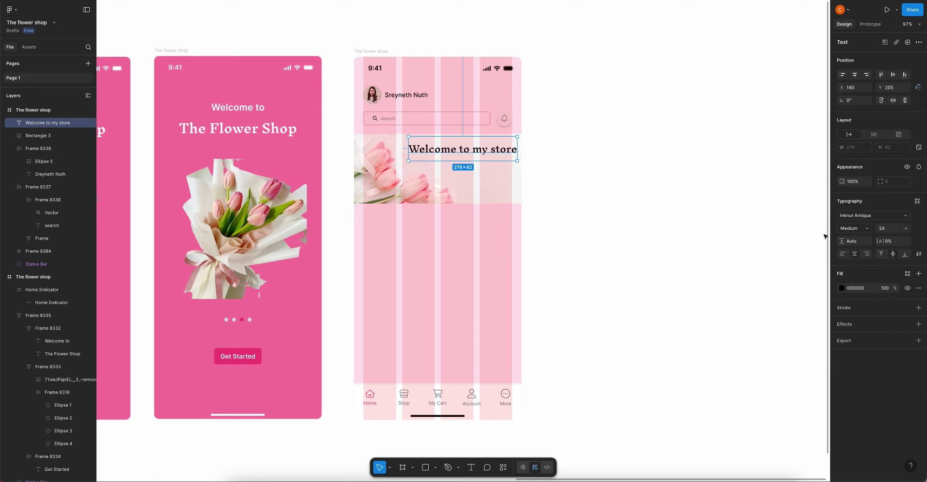
{"action": "left_click", "coordinate": [842, 288]}
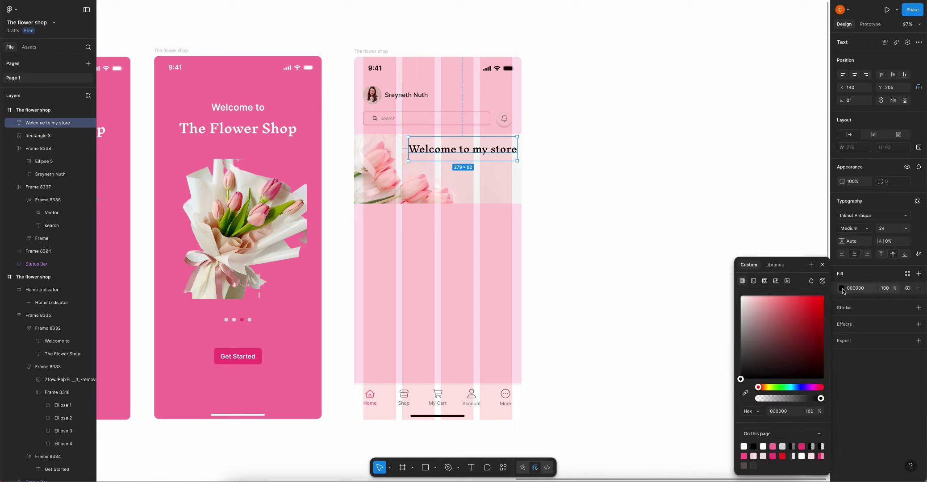
{"action": "left_click", "coordinate": [777, 456]}
{"action": "left_click_drag", "start_coordinate": [501, 152], "coordinate": [501, 148]}
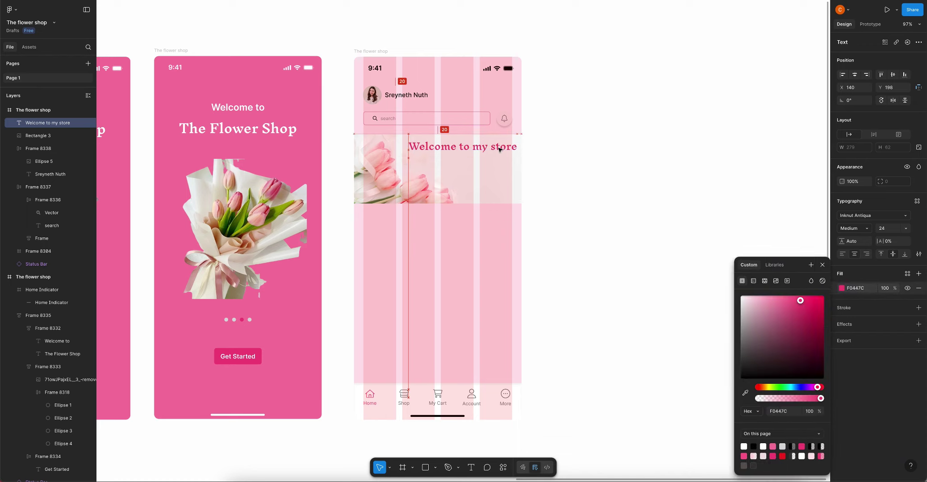
{"action": "left_click", "coordinate": [548, 155]}
{"action": "left_click", "coordinate": [464, 147]}
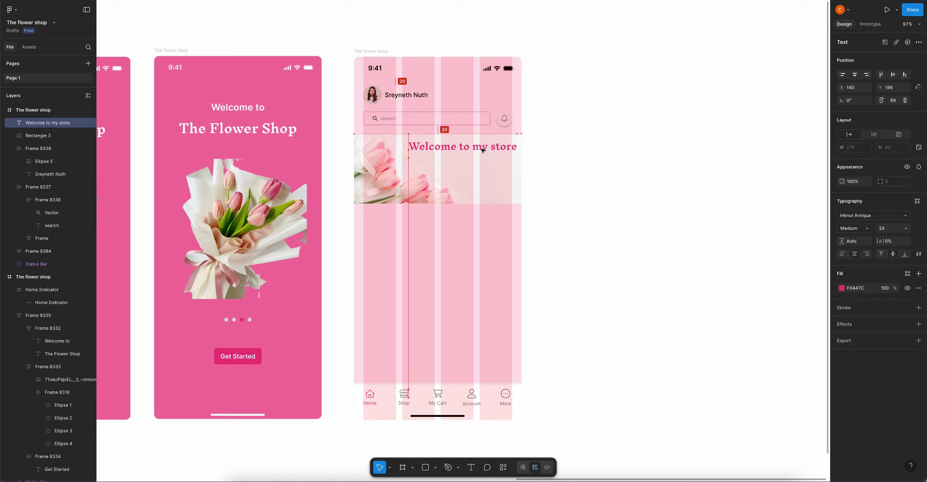
{"action": "left_click_drag", "start_coordinate": [483, 151], "coordinate": [480, 151]}
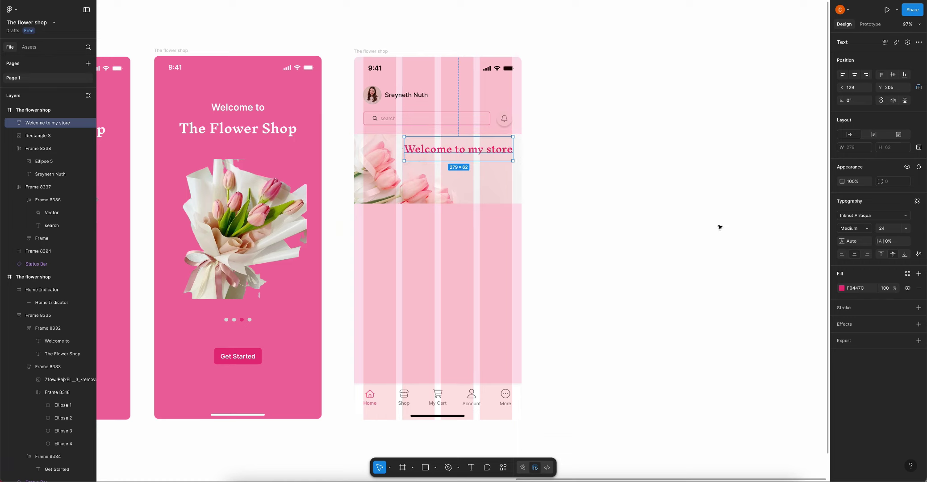
Shrink the greeting to size 20 at the banner's right, then start a text box below
{"action": "left_click", "coordinate": [888, 229]}
{"action": "key", "text": "Return"}
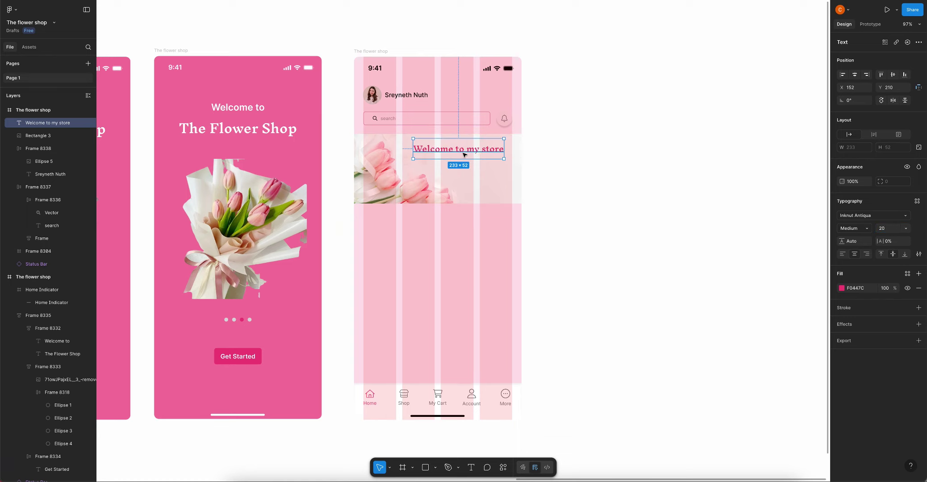
{"action": "left_click_drag", "start_coordinate": [477, 154], "coordinate": [488, 156]}
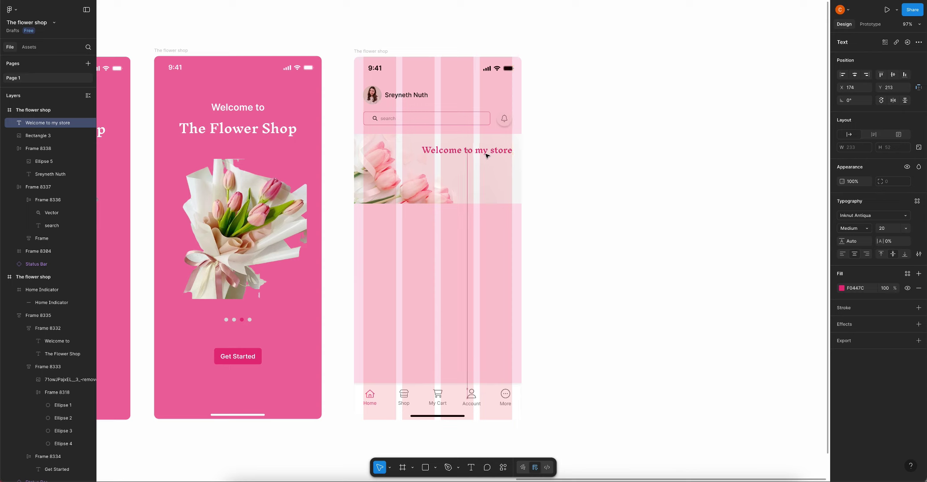
{"action": "left_click", "coordinate": [487, 169]}
{"action": "key", "text": "t"}
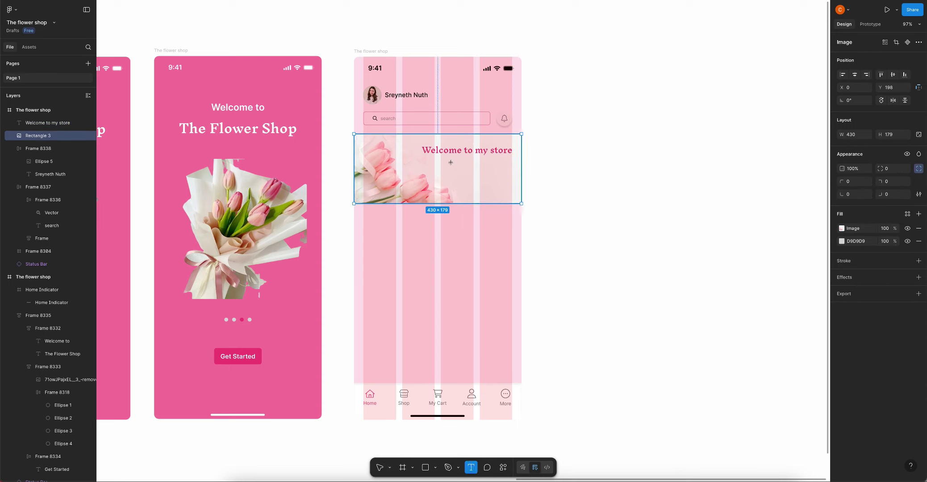
{"action": "left_click", "coordinate": [462, 165]}
Type 'Have a nice day!' under the greeting in Inter at size 14
{"action": "type", "text": "Ha"}
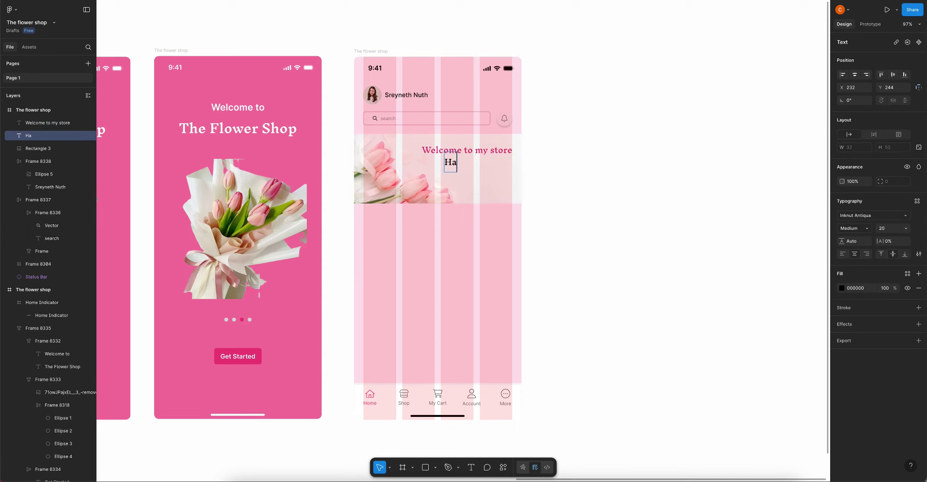
{"action": "type", "text": "ve a nice da"}
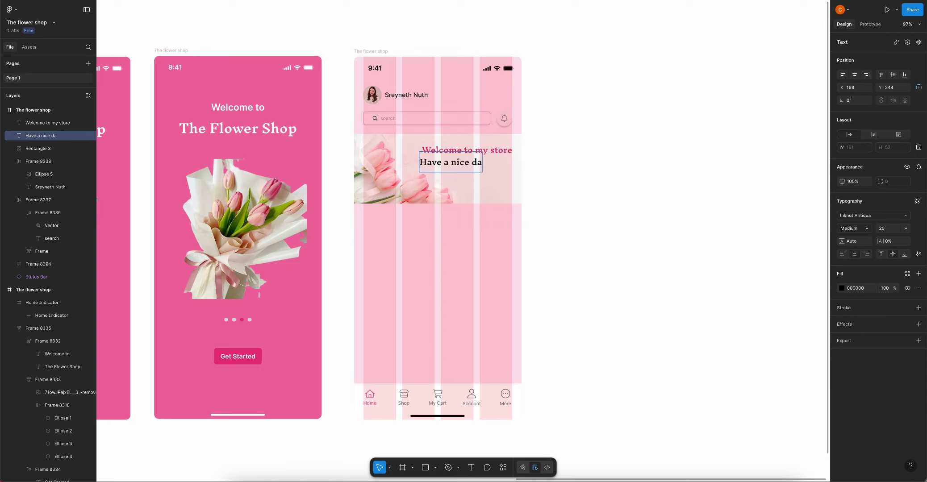
{"action": "type", "text": "y!"}
{"action": "key", "text": "Escape"}
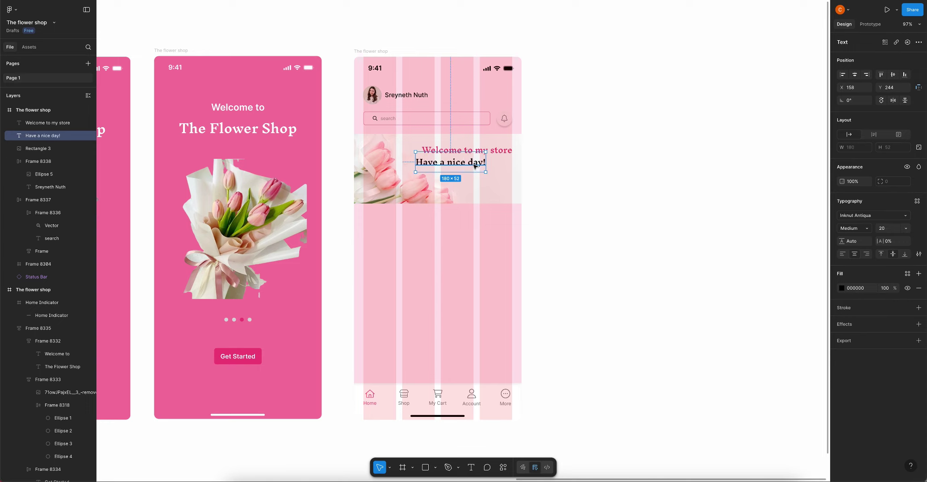
{"action": "left_click_drag", "start_coordinate": [451, 163], "coordinate": [467, 164]}
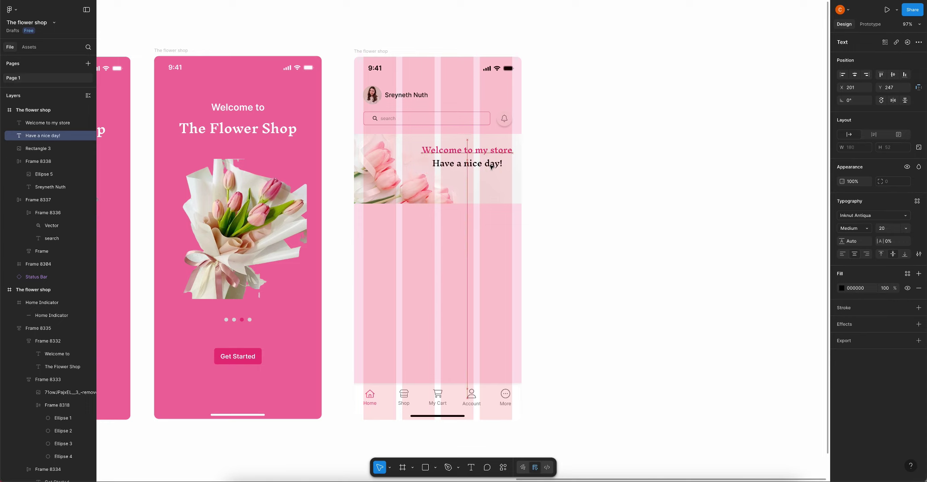
{"action": "left_click", "coordinate": [866, 216]}
{"action": "type", "text": "inter"}
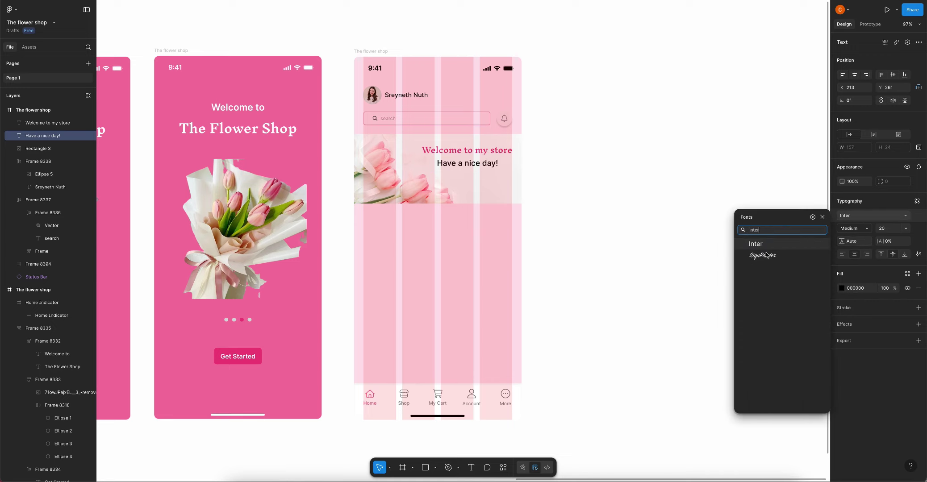
{"action": "key", "text": "Return"}
{"action": "left_click", "coordinate": [898, 229]}
{"action": "type", "text": "1"}
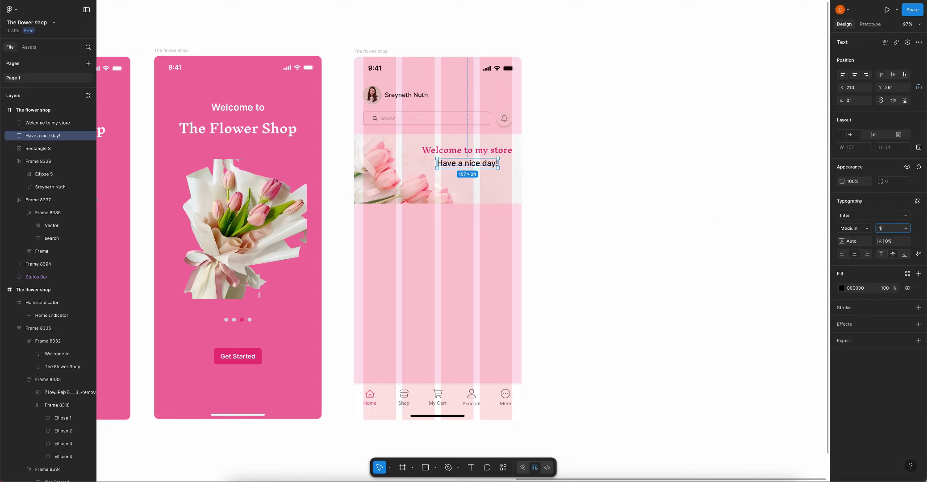
{"action": "type", "text": "4"}
{"action": "key", "text": "Return"}
Centre the subtitle beneath the pink greeting, keeping its text black
{"action": "scroll", "coordinate": [466, 160], "scroll_direction": "up", "scroll_amount": 3}
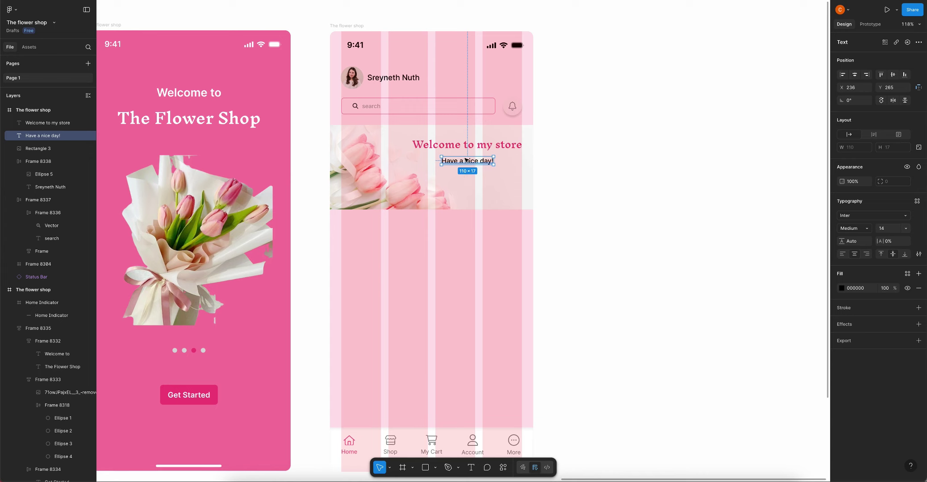
{"action": "mouse_move", "coordinate": [465, 160]}
{"action": "left_mouse_down"}
{"action": "mouse_move", "coordinate": [467, 181]}
{"action": "mouse_move", "coordinate": [467, 159]}
{"action": "left_mouse_up"}
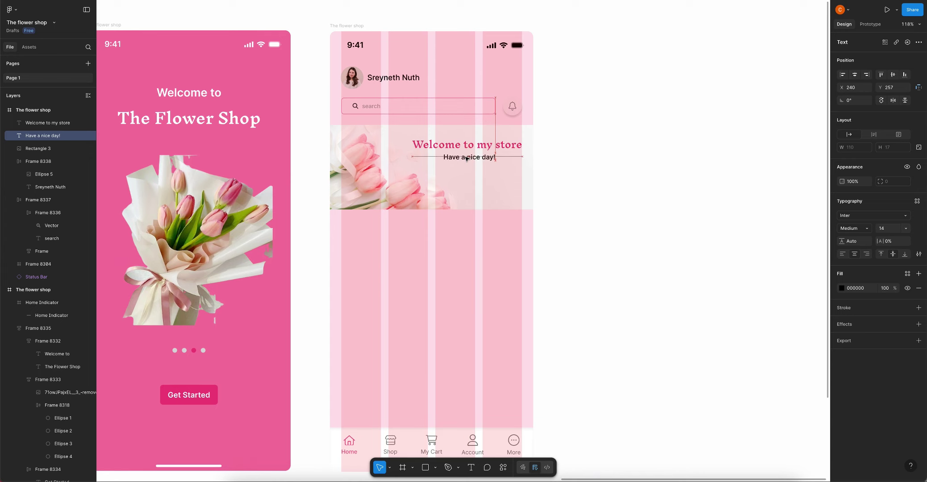
{"action": "left_click", "coordinate": [842, 288]}
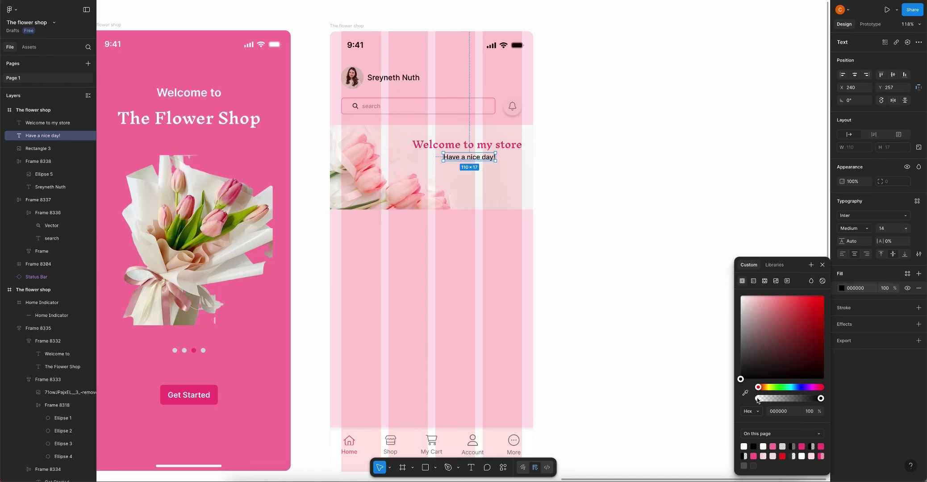
{"action": "left_click", "coordinate": [556, 175]}
{"action": "scroll", "coordinate": [556, 175], "scroll_direction": "down", "scroll_amount": 5}
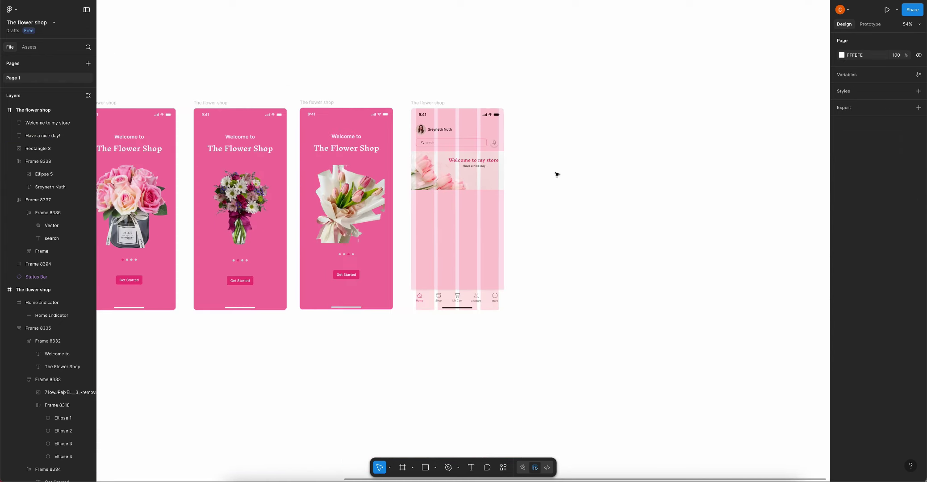
{"action": "scroll", "coordinate": [557, 173], "scroll_direction": "down", "scroll_amount": 3}
{"action": "scroll", "coordinate": [557, 174], "scroll_direction": "left", "scroll_amount": 2}
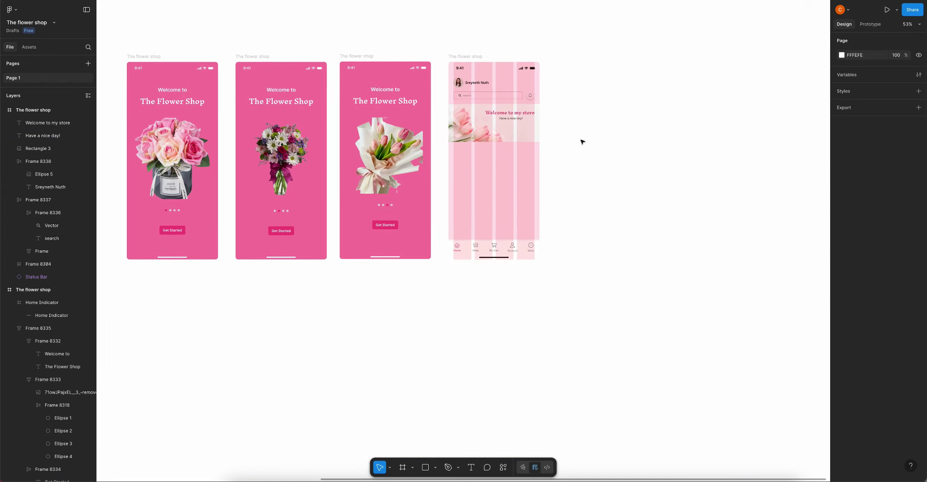
{"action": "scroll", "coordinate": [581, 142], "scroll_direction": "down", "scroll_amount": 3}
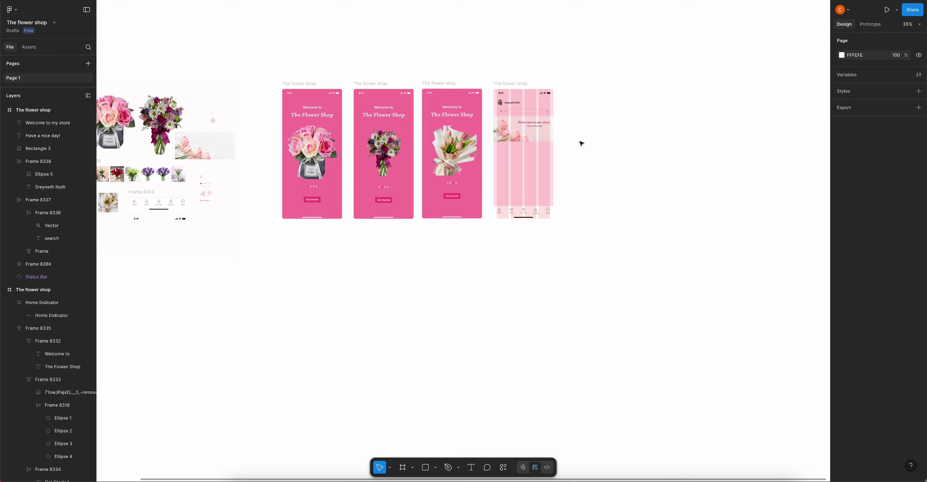
{"action": "scroll", "coordinate": [620, 232], "scroll_direction": "down", "scroll_amount": 2}
{"action": "scroll", "coordinate": [620, 231], "scroll_direction": "left", "scroll_amount": 3}
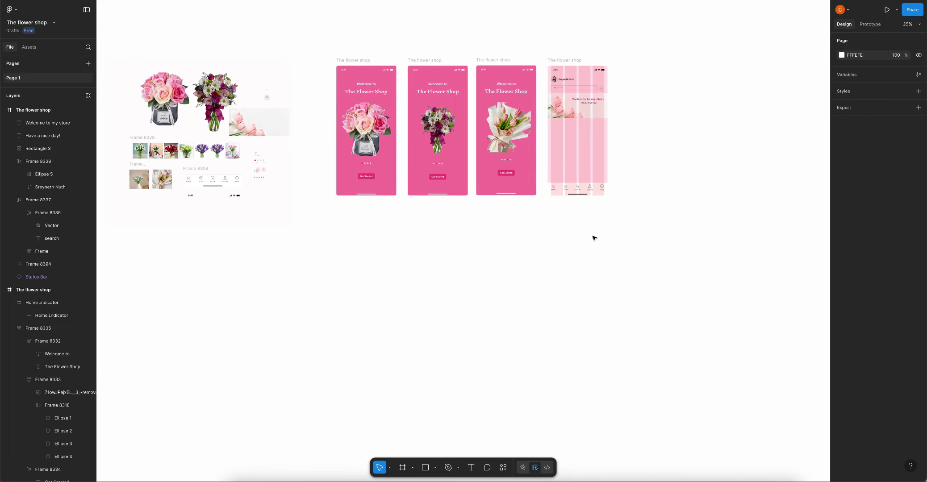
{"action": "scroll", "coordinate": [549, 192], "scroll_direction": "up", "scroll_amount": 5}
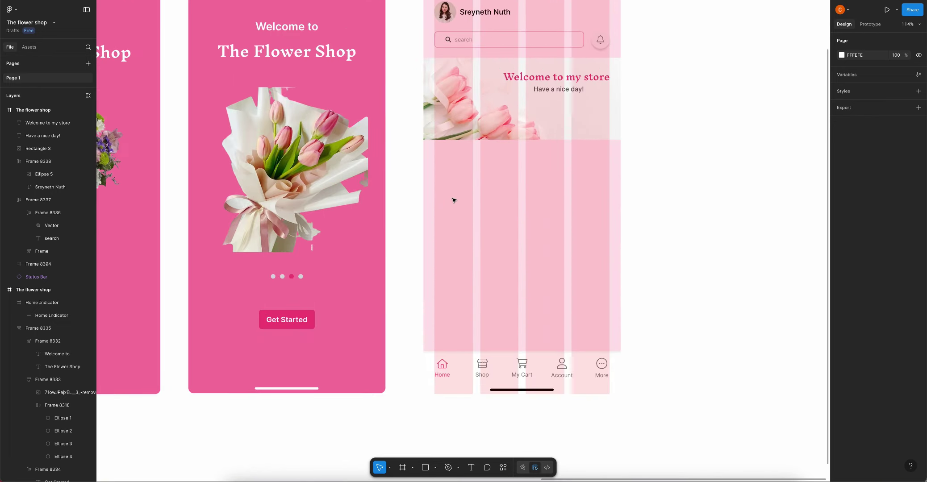
Draw a grey card rectangle just below the tulip banner
{"action": "key", "text": "r"}
{"action": "left_click_drag", "start_coordinate": [463, 219], "coordinate": [518, 243]}
{"action": "mouse_move", "coordinate": [486, 190]}
{"action": "left_mouse_down"}
{"action": "mouse_move", "coordinate": [487, 180]}
{"action": "mouse_move", "coordinate": [602, 180]}
{"action": "mouse_move", "coordinate": [578, 185]}
{"action": "left_mouse_up"}
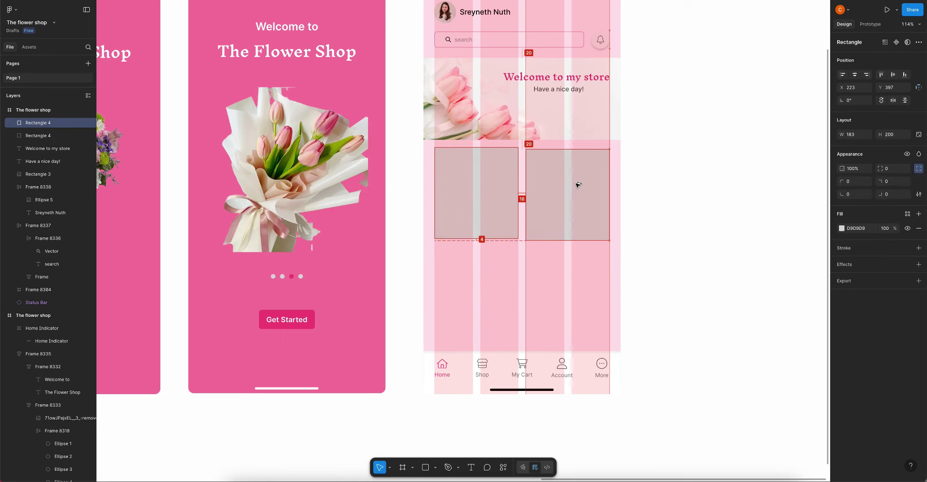
{"action": "left_click", "coordinate": [635, 180]}
{"action": "scroll", "coordinate": [636, 180], "scroll_direction": "down", "scroll_amount": 5}
{"action": "scroll", "coordinate": [551, 198], "scroll_direction": "up", "scroll_amount": 5}
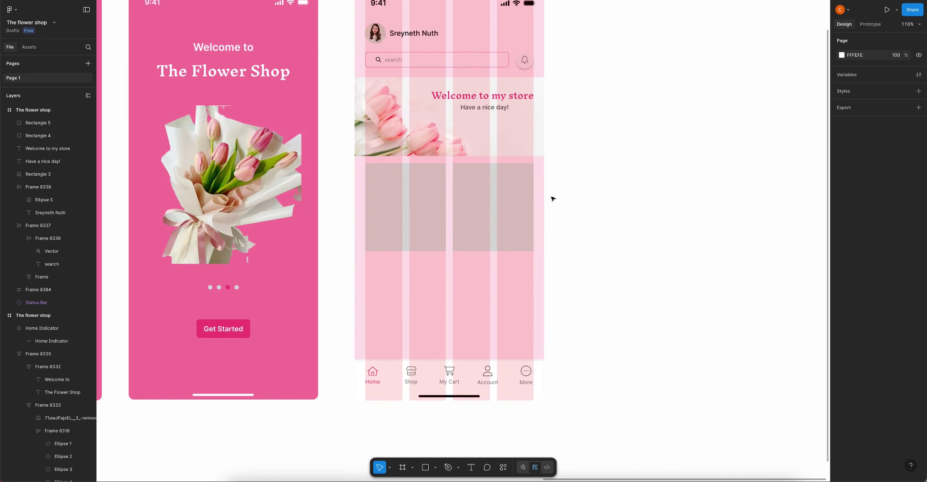
{"action": "left_click", "coordinate": [402, 189]}
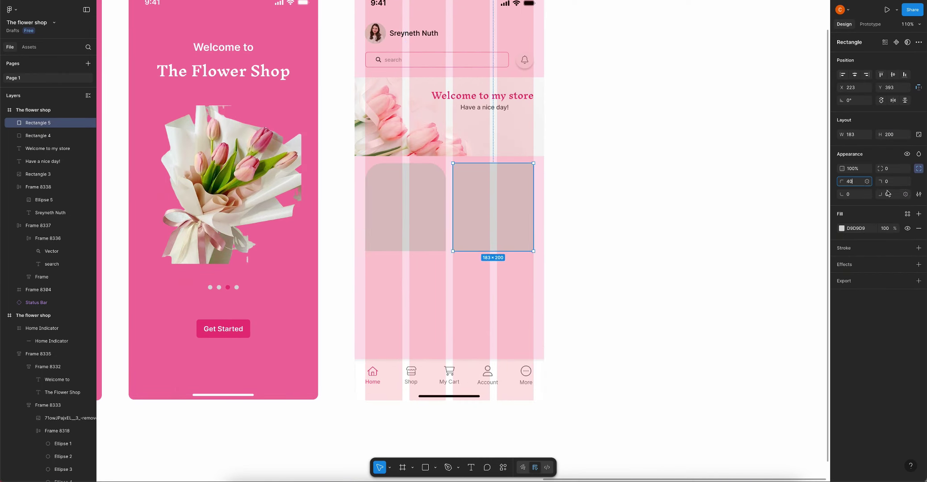
Round one corner of a grey card to a 40 radius
{"action": "left_click", "coordinate": [888, 194]}
{"action": "type", "text": "40"}
{"action": "left_click", "coordinate": [425, 213]}
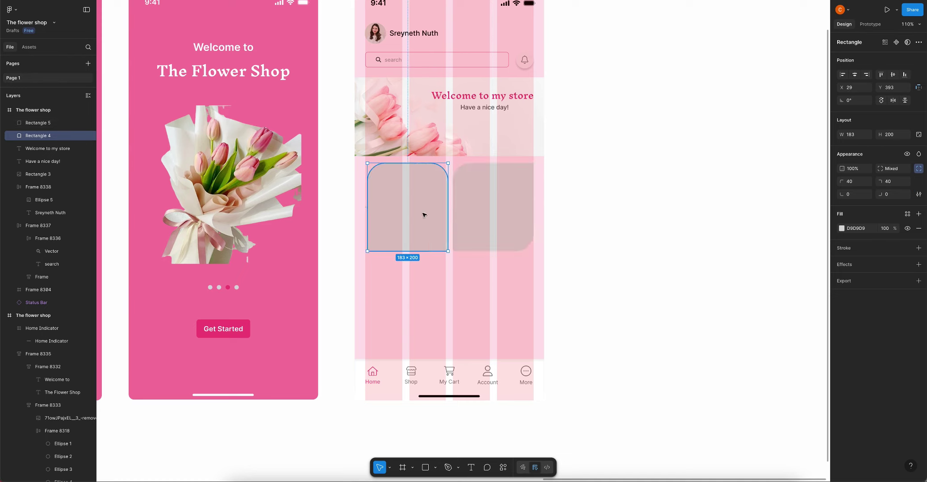
{"action": "left_click_drag", "start_coordinate": [424, 213], "coordinate": [427, 213]}
{"action": "left_click", "coordinate": [586, 228]}
{"action": "left_click", "coordinate": [424, 215]}
{"action": "left_click", "coordinate": [585, 205]}
{"action": "left_click", "coordinate": [437, 204]}
Set the first card's bottom-right corner radius to 40 and align it
{"action": "left_click", "coordinate": [896, 194]}
{"action": "type", "text": "4"}
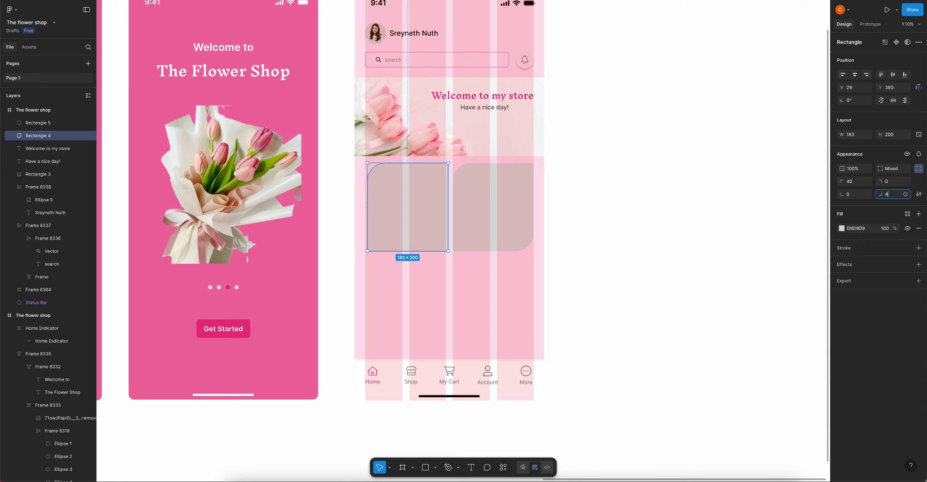
{"action": "type", "text": "0"}
{"action": "key", "text": "Return"}
{"action": "left_click", "coordinate": [592, 213]}
{"action": "scroll", "coordinate": [592, 213], "scroll_direction": "down", "scroll_amount": 1}
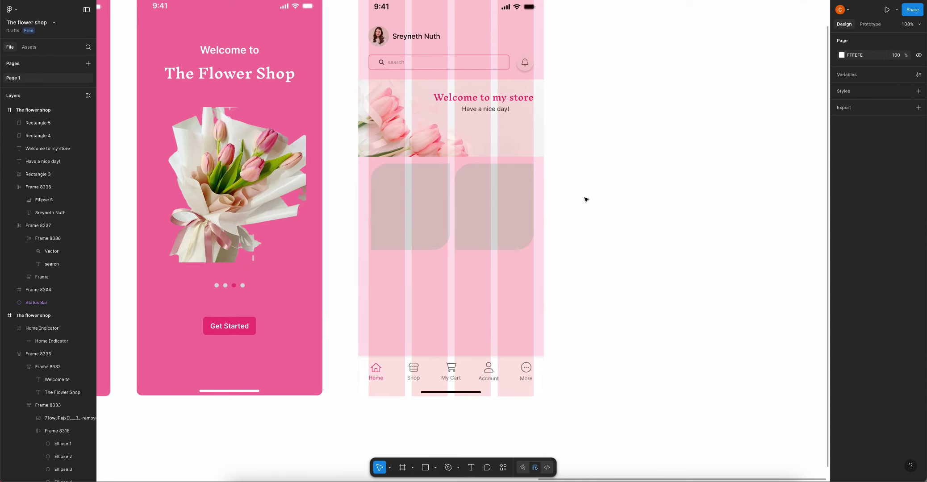
{"action": "left_click_drag", "start_coordinate": [416, 202], "coordinate": [408, 204]}
Wrap both grey cards in an auto-layout row spaced 16
{"action": "left_click", "coordinate": [475, 203], "text": "shift"}
{"action": "key", "text": "shift+a"}
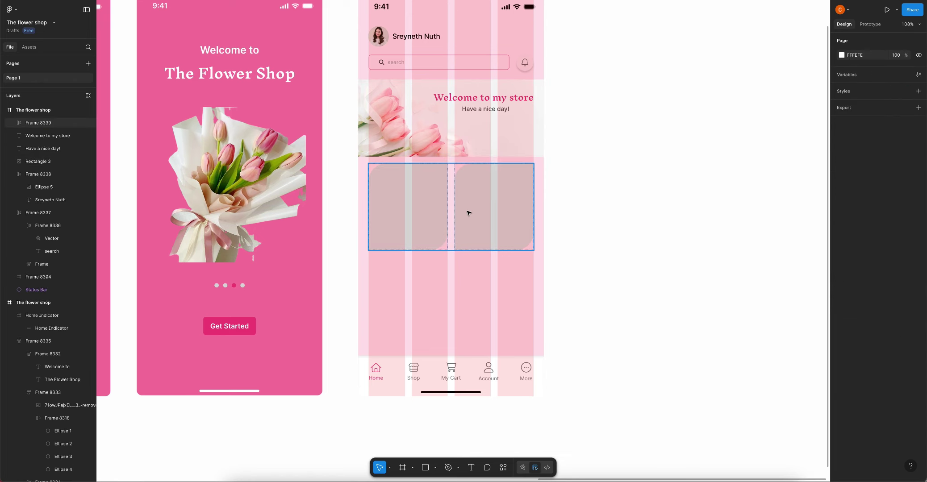
{"action": "left_click", "coordinate": [594, 189]}
{"action": "key", "text": "minus"}
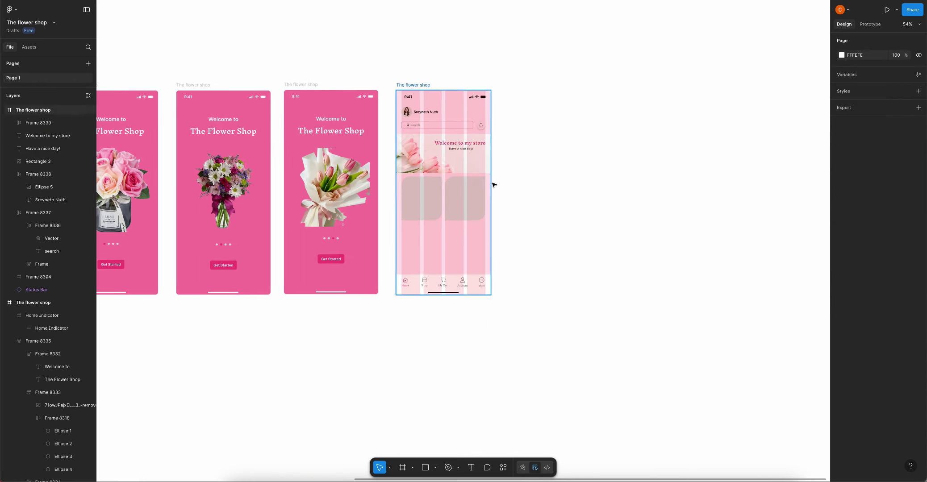
{"action": "left_click_drag", "start_coordinate": [492, 183], "coordinate": [555, 172]}
{"action": "left_click", "coordinate": [486, 187]}
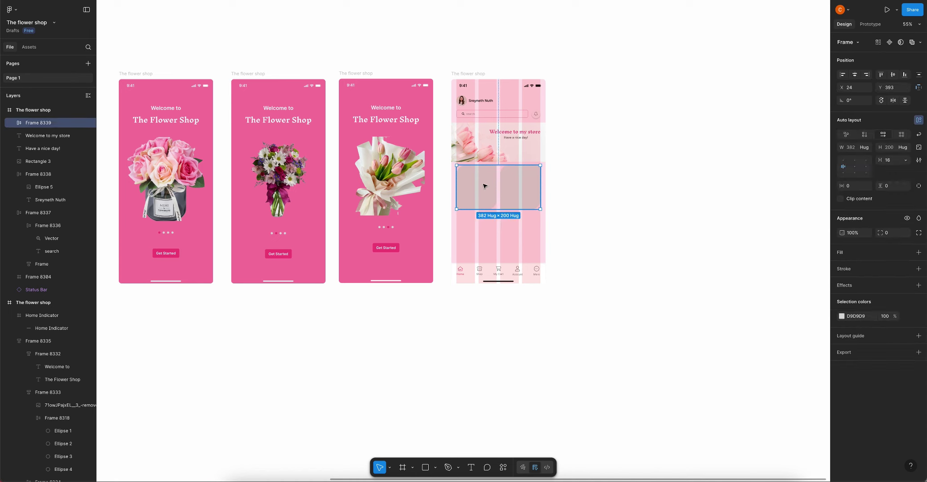
{"action": "left_click", "coordinate": [571, 201]}
{"action": "scroll", "coordinate": [567, 203], "scroll_direction": "down", "scroll_amount": 5}
{"action": "scroll", "coordinate": [314, 256], "scroll_direction": "up", "scroll_amount": 3}
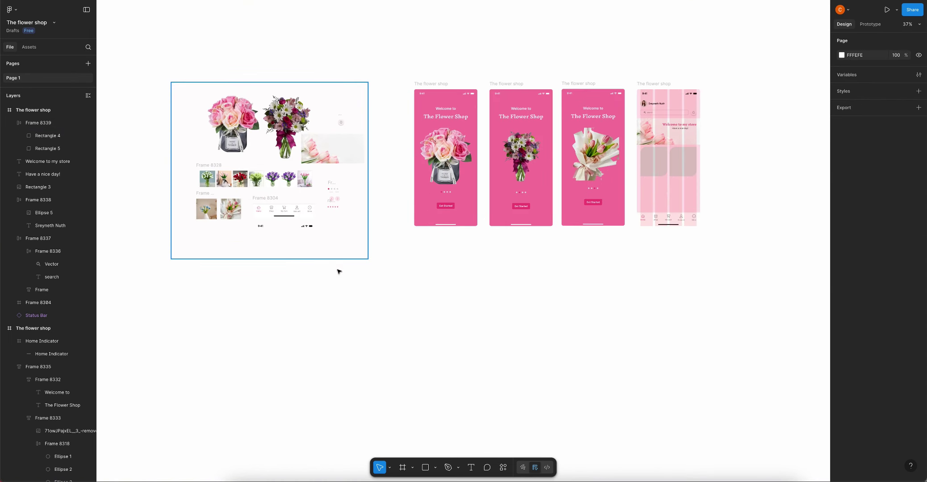
Move the red-tulip thumbnail beside the home screen
{"action": "scroll", "coordinate": [436, 269], "scroll_direction": "right", "scroll_amount": 3}
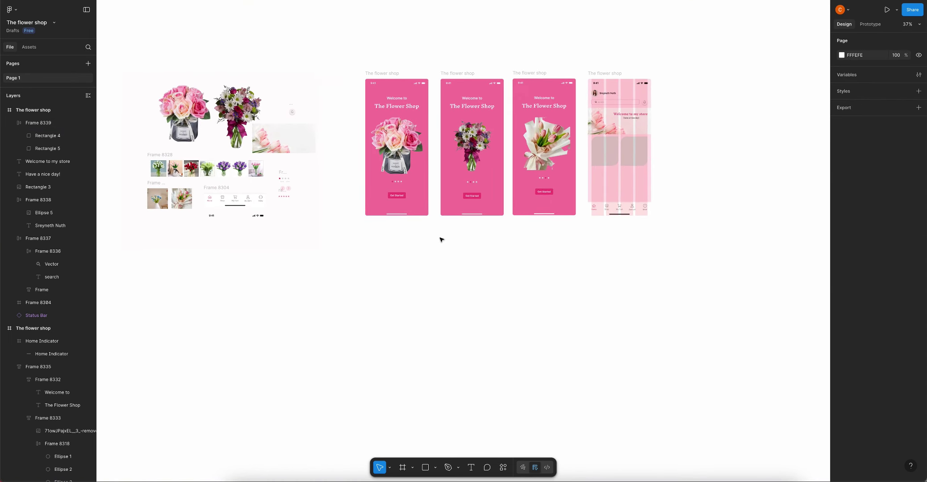
{"action": "left_click", "coordinate": [194, 173]}
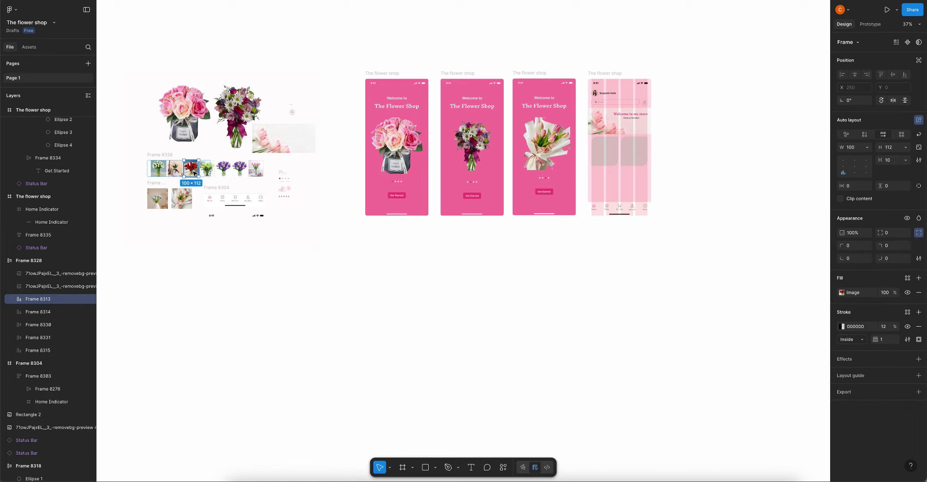
{"action": "left_click_drag", "start_coordinate": [644, 214], "coordinate": [683, 198]}
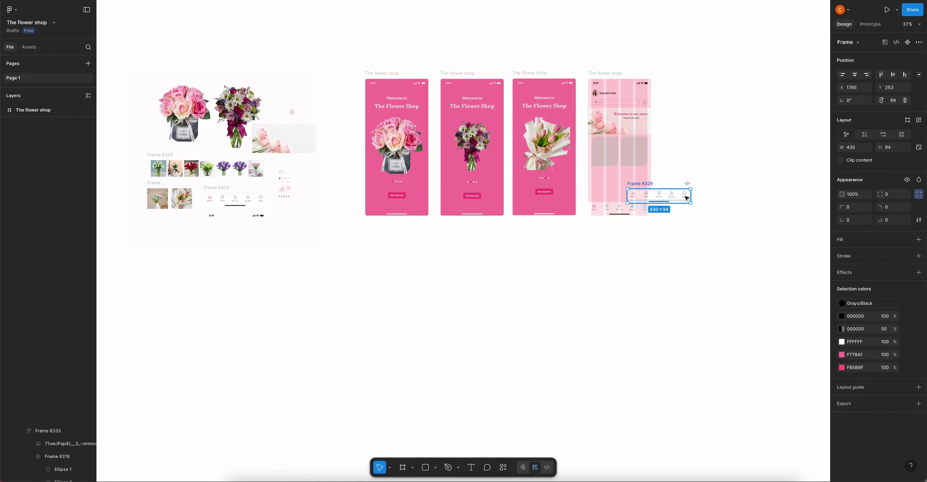
{"action": "key", "text": "ctrl+z"}
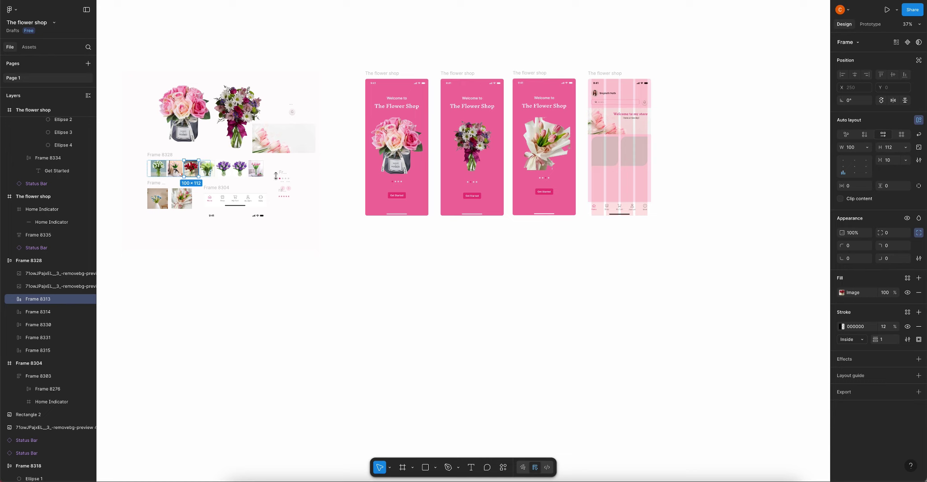
{"action": "left_click", "coordinate": [224, 168]}
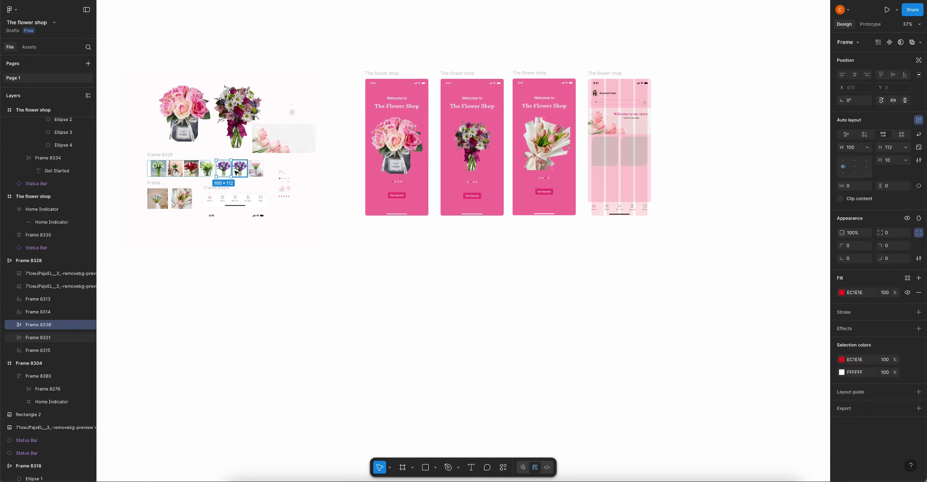
{"action": "left_click", "coordinate": [194, 172]}
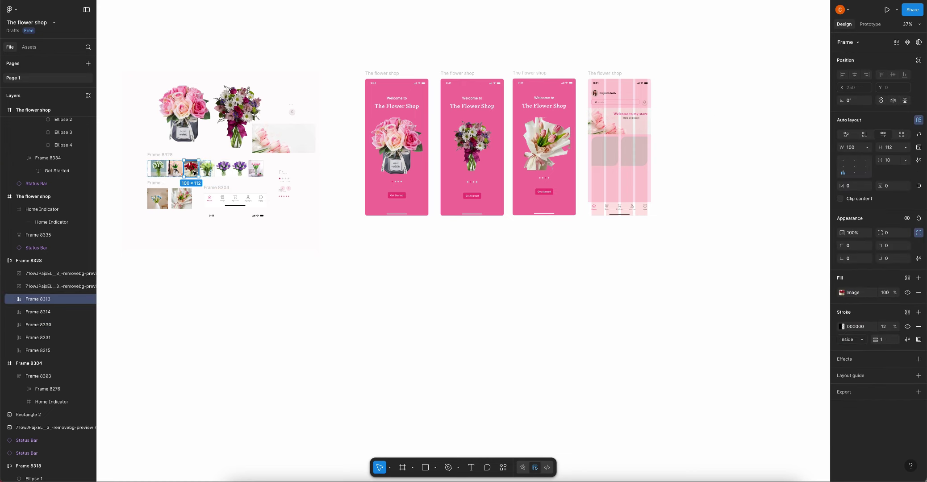
{"action": "left_click_drag", "start_coordinate": [193, 172], "coordinate": [643, 166]}
{"action": "scroll", "coordinate": [522, 228], "scroll_direction": "down", "scroll_amount": 3}
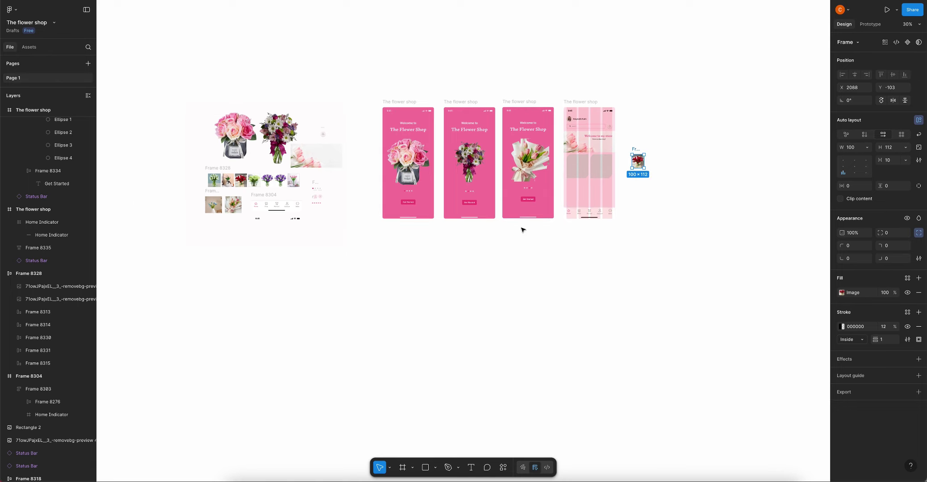
{"action": "scroll", "coordinate": [442, 203], "scroll_direction": "up", "scroll_amount": 5}
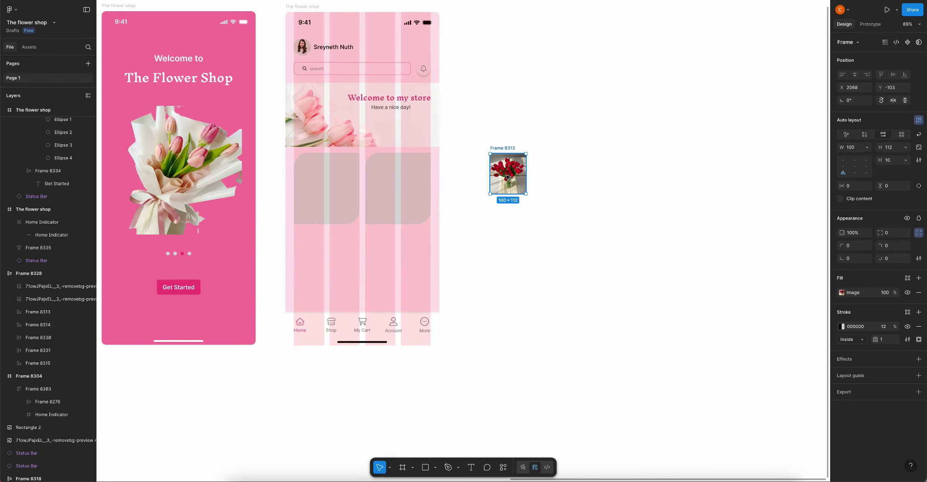
Copy the red-tulip image fill onto the first card, then delete the spare thumbnail
{"action": "left_click", "coordinate": [842, 292]}
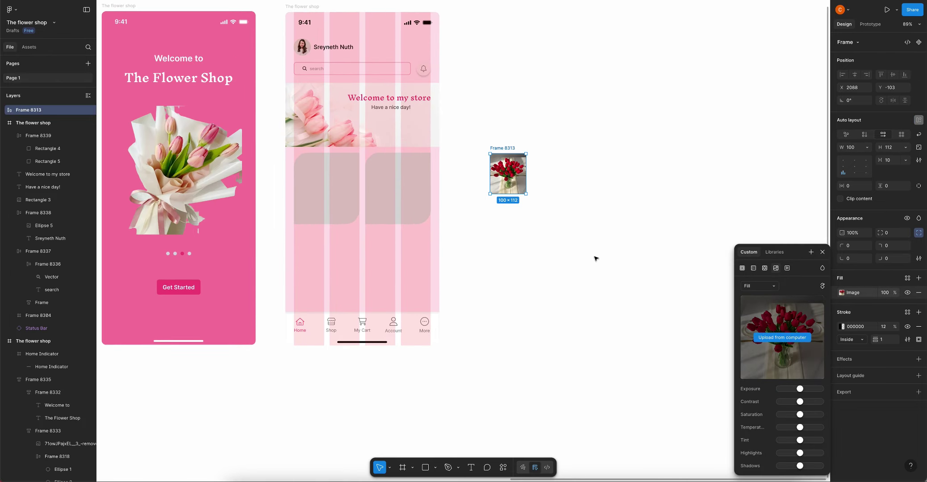
{"action": "left_click", "coordinate": [321, 188]}
{"action": "key", "text": "ctrl+v"}
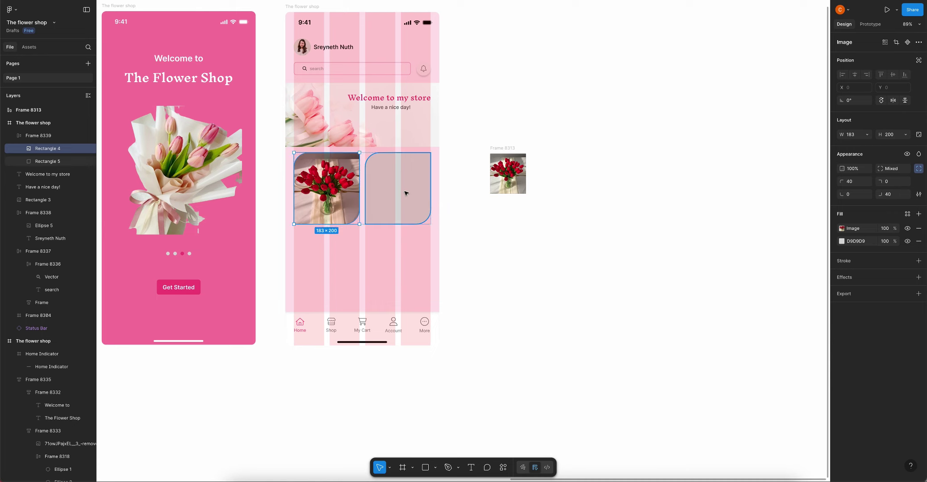
{"action": "left_click", "coordinate": [518, 179]}
{"action": "key", "text": "Delete"}
{"action": "scroll", "coordinate": [514, 188], "scroll_direction": "down", "scroll_amount": 5}
{"action": "scroll", "coordinate": [184, 190], "scroll_direction": "up", "scroll_amount": 5}
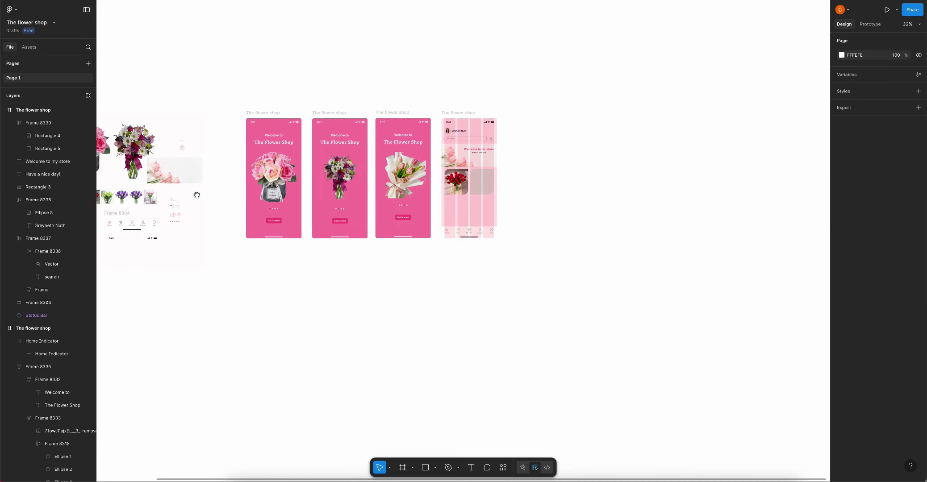
Duplicate the green-tulip thumbnail, paste its image fill onto the second card, and delete the copy
{"action": "left_click", "coordinate": [187, 190]}
{"action": "scroll", "coordinate": [188, 190], "scroll_direction": "down", "scroll_amount": 3}
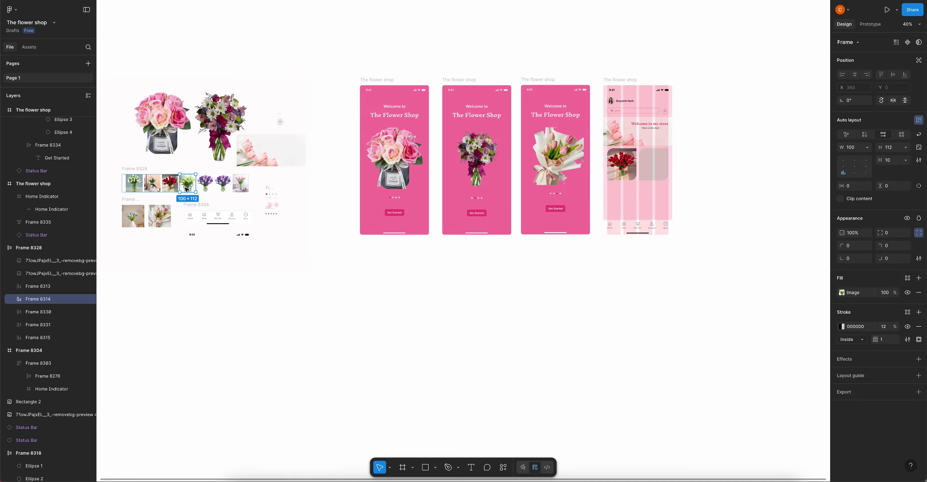
{"action": "key", "text": "ctrl+d"}
{"action": "scroll", "coordinate": [708, 155], "scroll_direction": "up", "scroll_amount": 2}
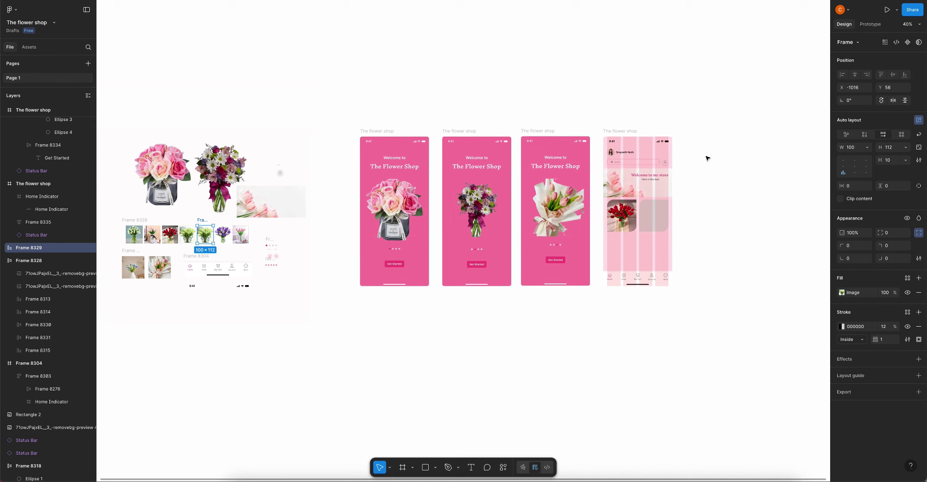
{"action": "left_click_drag", "start_coordinate": [209, 240], "coordinate": [730, 223]}
{"action": "scroll", "coordinate": [722, 225], "scroll_direction": "up", "scroll_amount": 5}
{"action": "left_click", "coordinate": [842, 292]}
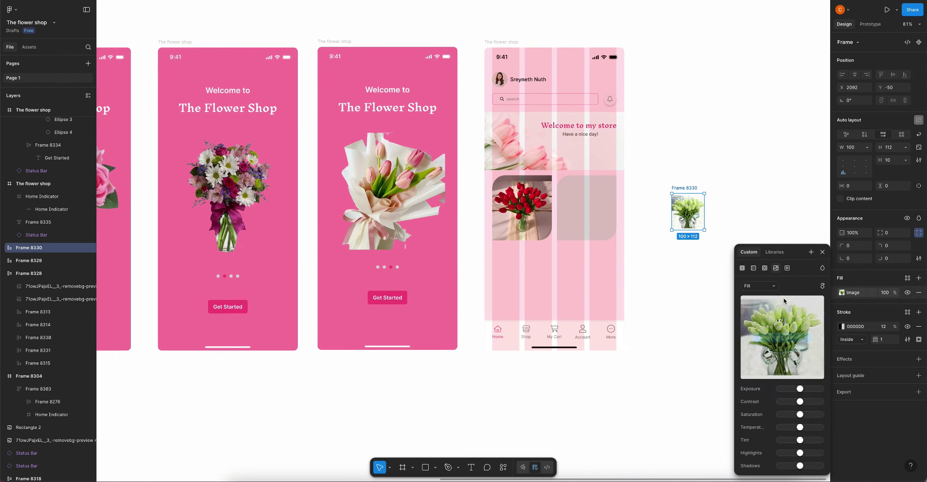
{"action": "left_click", "coordinate": [587, 211]}
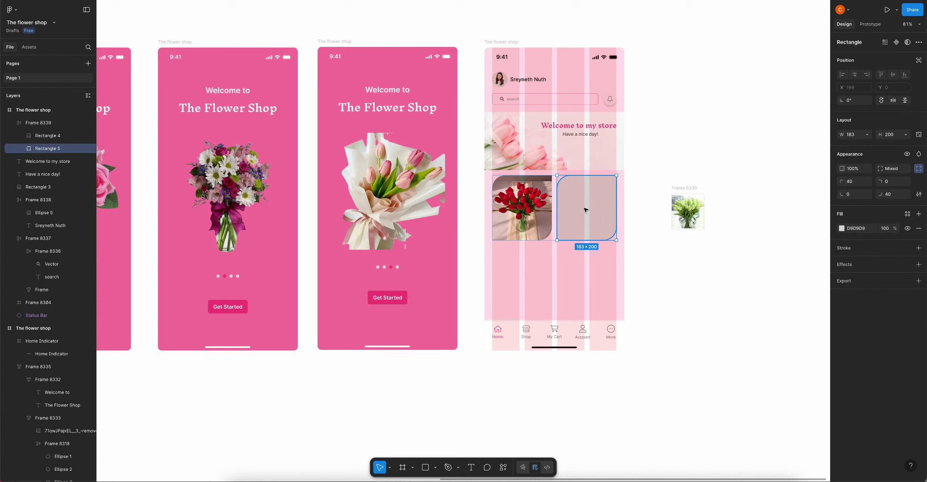
{"action": "key", "text": "ctrl+v"}
{"action": "left_click", "coordinate": [687, 212]}
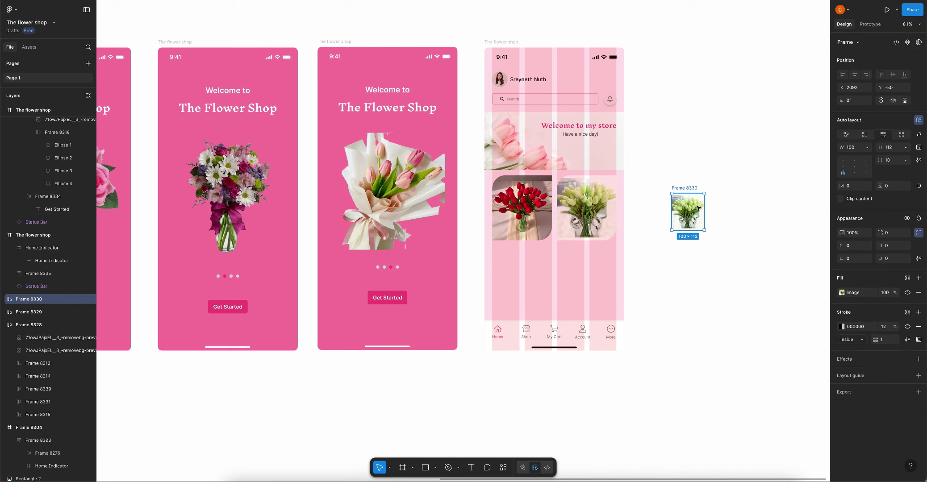
{"action": "key", "text": "Delete"}
{"action": "scroll", "coordinate": [655, 220], "scroll_direction": "down", "scroll_amount": 2}
Shift the flower card row slightly lower and place a 'Popular' text label above it
{"action": "left_click", "coordinate": [584, 220]}
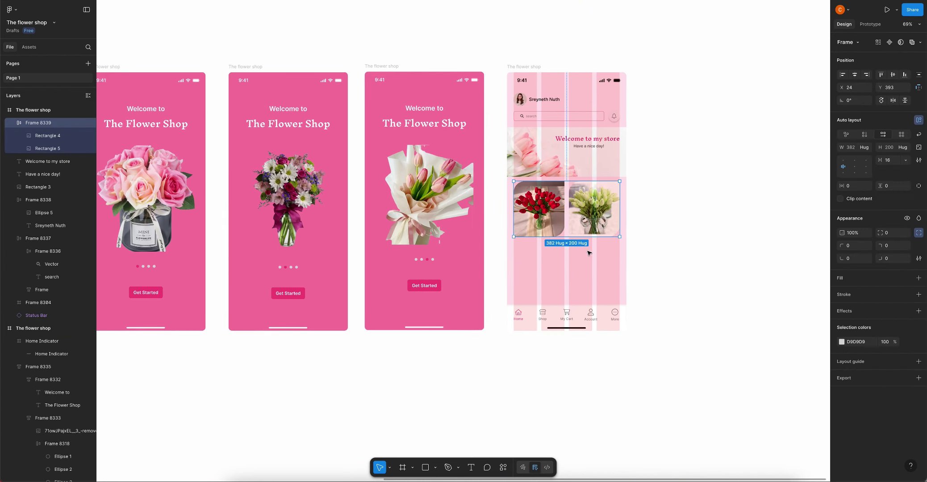
{"action": "left_click_drag", "start_coordinate": [584, 220], "coordinate": [583, 230]}
{"action": "key", "text": "Escape"}
{"action": "scroll", "coordinate": [592, 198], "scroll_direction": "up", "scroll_amount": 5}
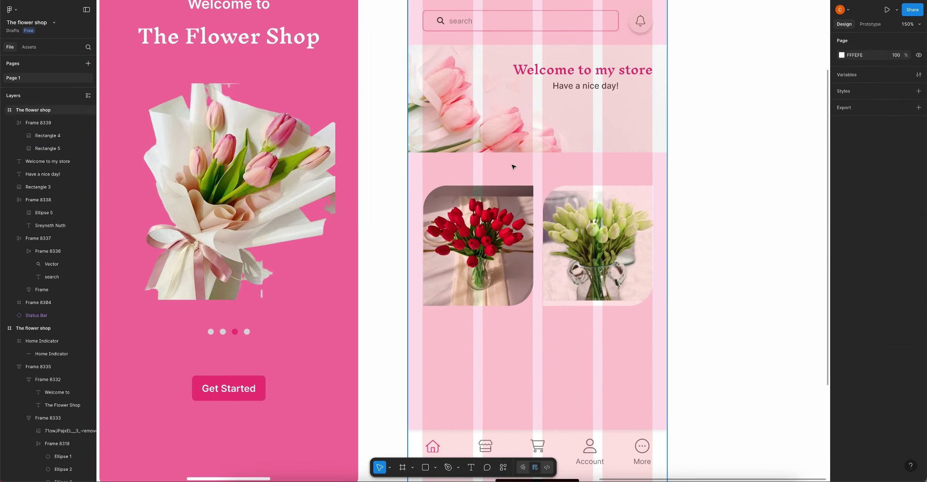
{"action": "left_click", "coordinate": [422, 159]}
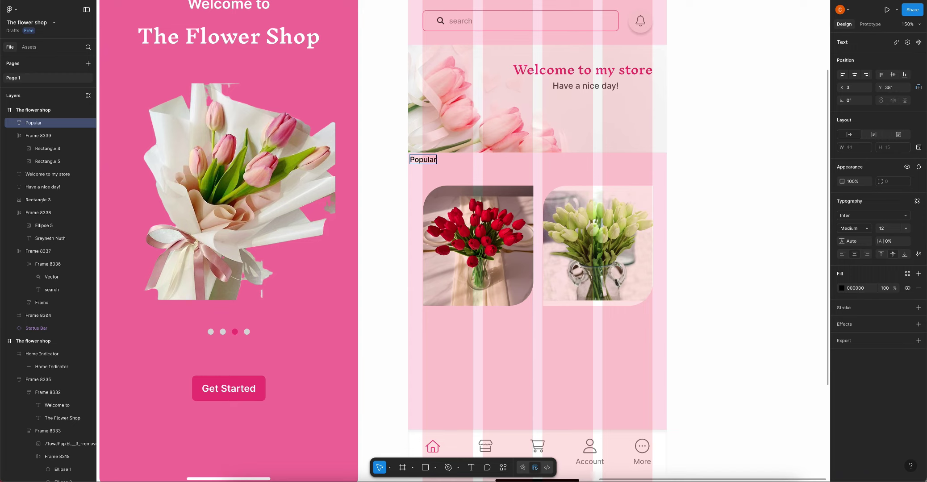
Rename the label 'Popular flower' and auto-layout it 16 above the photo row
{"action": "left_click_drag", "start_coordinate": [427, 160], "coordinate": [439, 161]}
{"action": "double_click", "coordinate": [444, 162]}
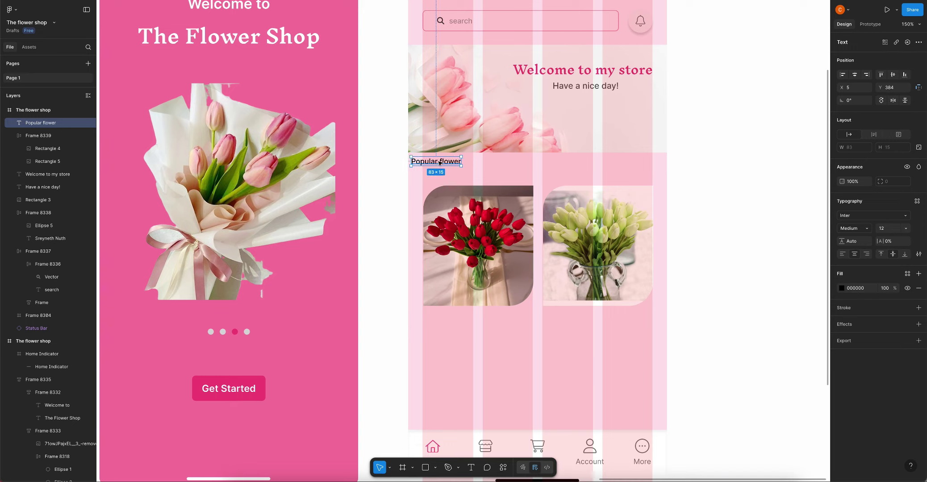
{"action": "left_click_drag", "start_coordinate": [438, 163], "coordinate": [450, 164]}
{"action": "key", "text": "Tab"}
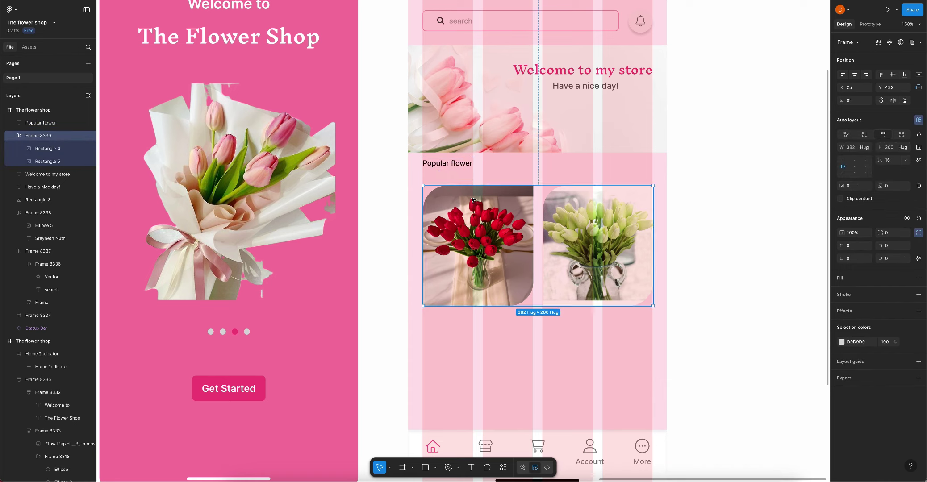
{"action": "left_click", "coordinate": [455, 168], "text": "shift"}
{"action": "key", "text": "shift+a"}
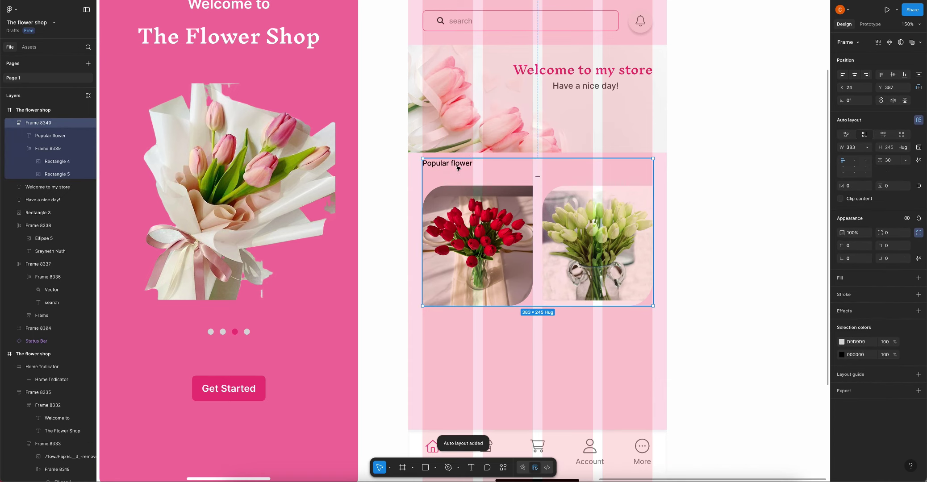
{"action": "type", "text": "16"}
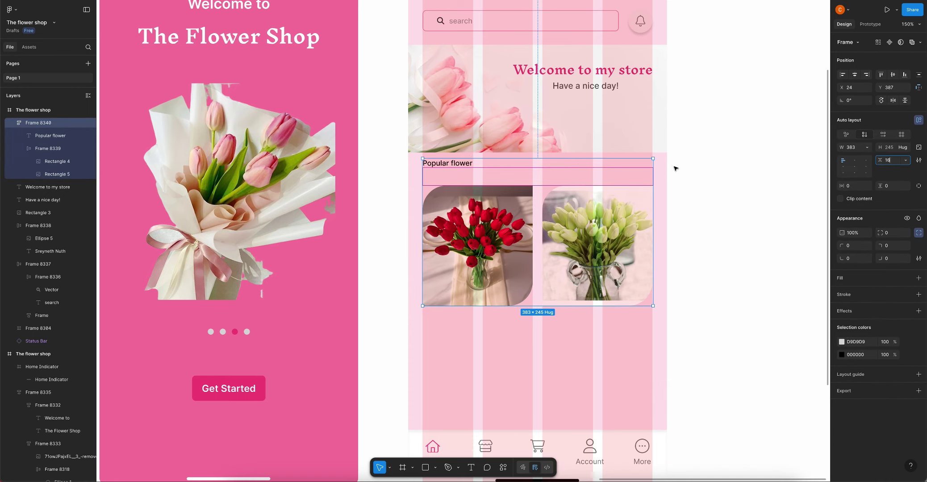
{"action": "key", "text": "Return"}
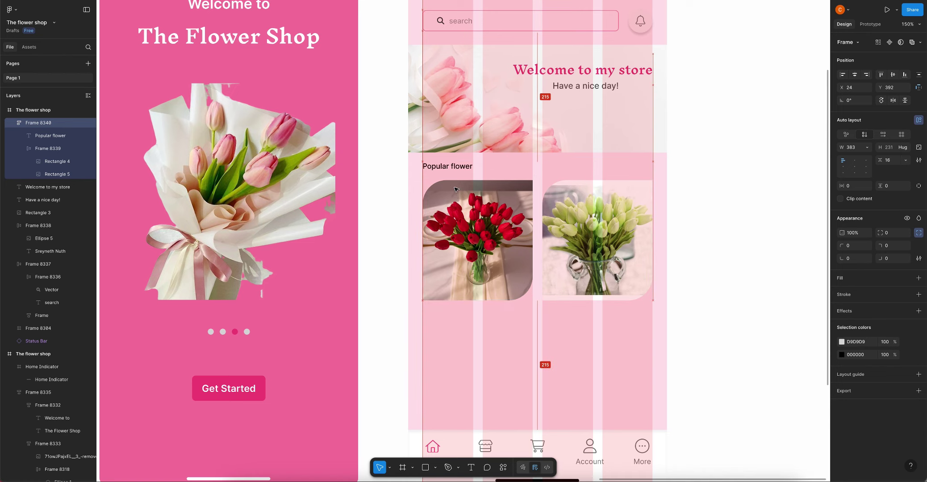
Make the Popular flower heading Semi Bold at font size 18
{"action": "left_click", "coordinate": [455, 170]}
{"action": "left_click", "coordinate": [854, 230]}
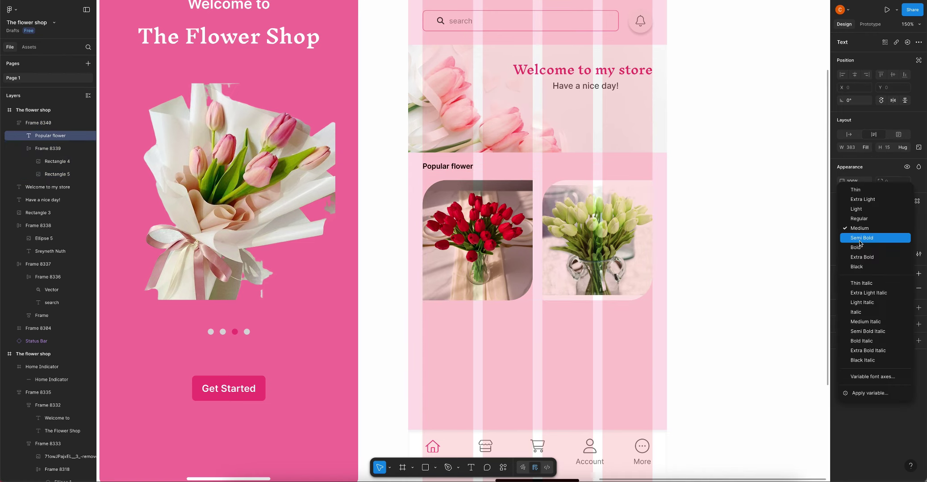
{"action": "left_click", "coordinate": [860, 240]}
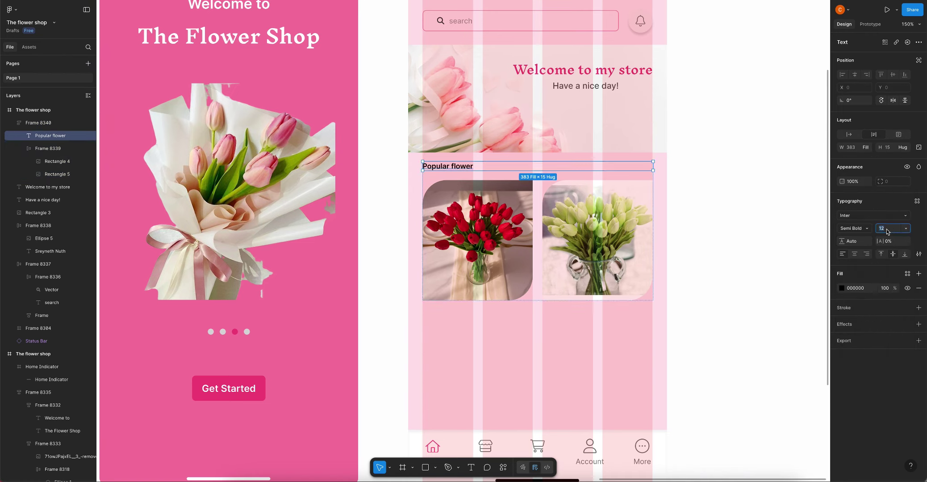
{"action": "type", "text": "24"}
{"action": "key", "text": "Return"}
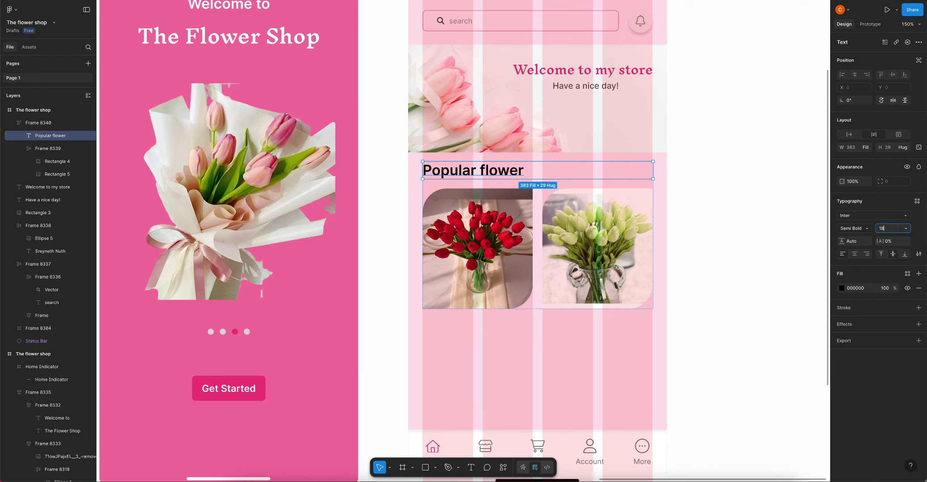
{"action": "key", "text": "Return"}
{"action": "key", "text": "Escape"}
Give the Popular flower heading a pink fill from the swatches
{"action": "left_click", "coordinate": [458, 170]}
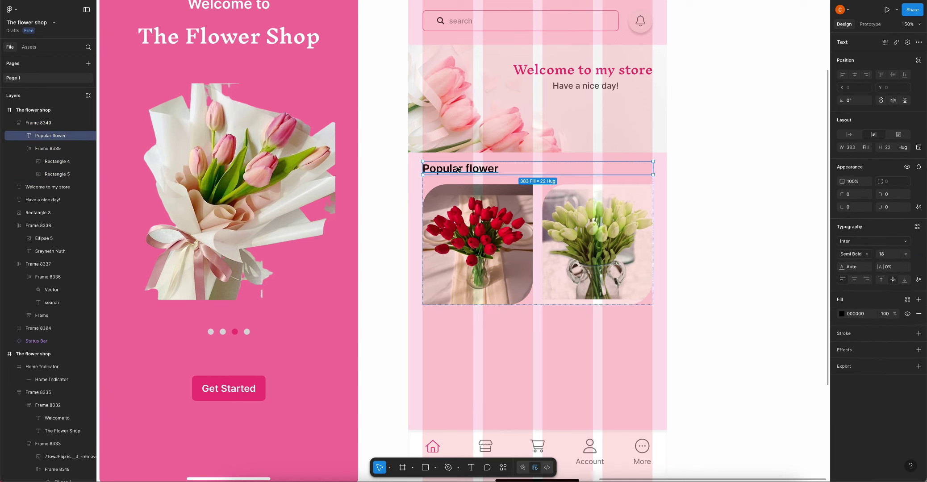
{"action": "left_click", "coordinate": [842, 288]}
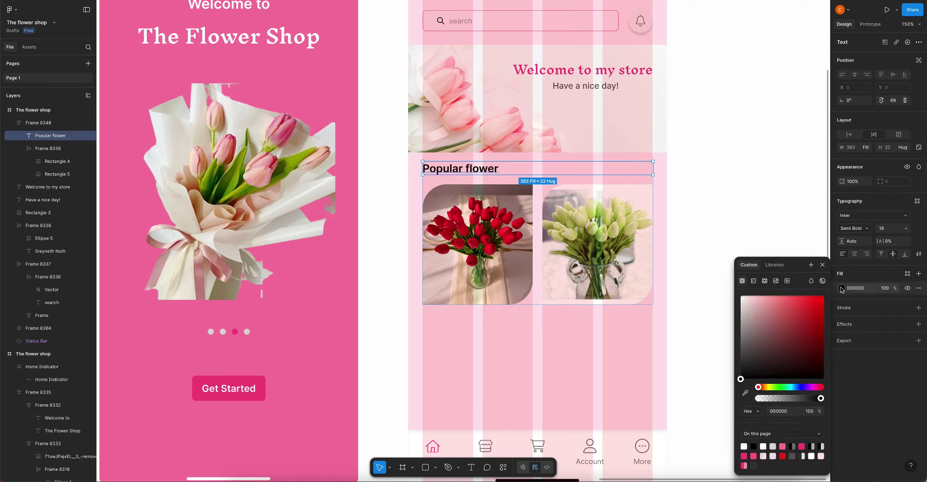
{"action": "left_click", "coordinate": [744, 456]}
{"action": "key", "text": "Escape"}
{"action": "key", "text": "Escape"}
{"action": "scroll", "coordinate": [591, 222], "scroll_direction": "down", "scroll_amount": 5}
Set the Popular flower section's width to 430 with 24 side padding
{"action": "scroll", "coordinate": [637, 234], "scroll_direction": "up", "scroll_amount": 2}
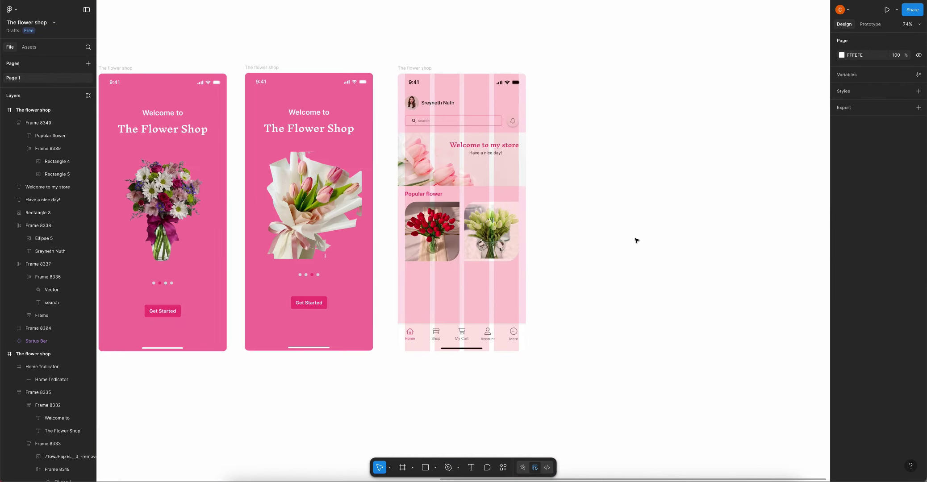
{"action": "scroll", "coordinate": [573, 176], "scroll_direction": "left", "scroll_amount": 3}
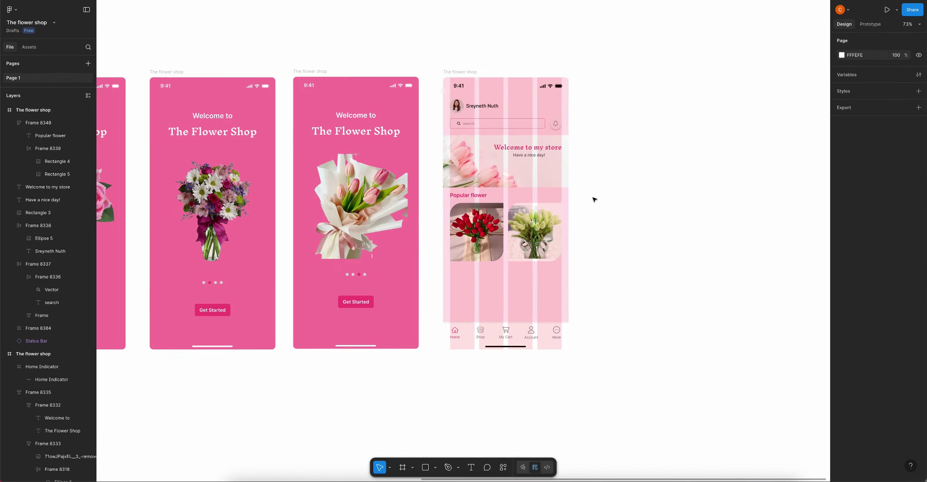
{"action": "scroll", "coordinate": [597, 204], "scroll_direction": "down", "scroll_amount": 3}
{"action": "left_click", "coordinate": [506, 163]}
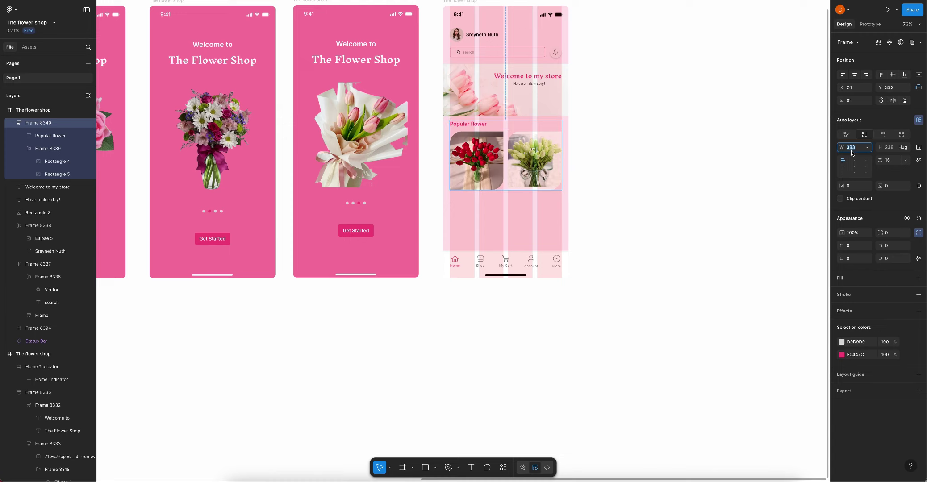
{"action": "type", "text": "430"}
{"action": "left_click", "coordinate": [850, 186]}
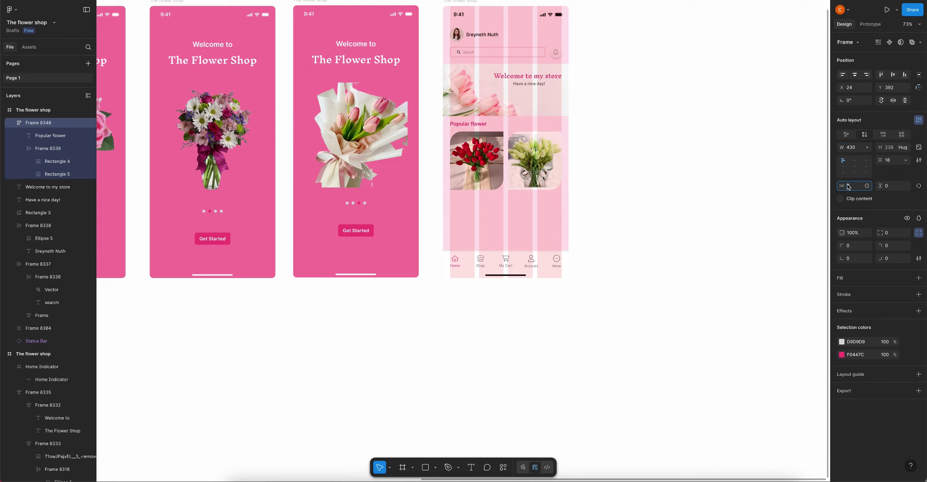
{"action": "type", "text": "24"}
{"action": "key", "text": "Return"}
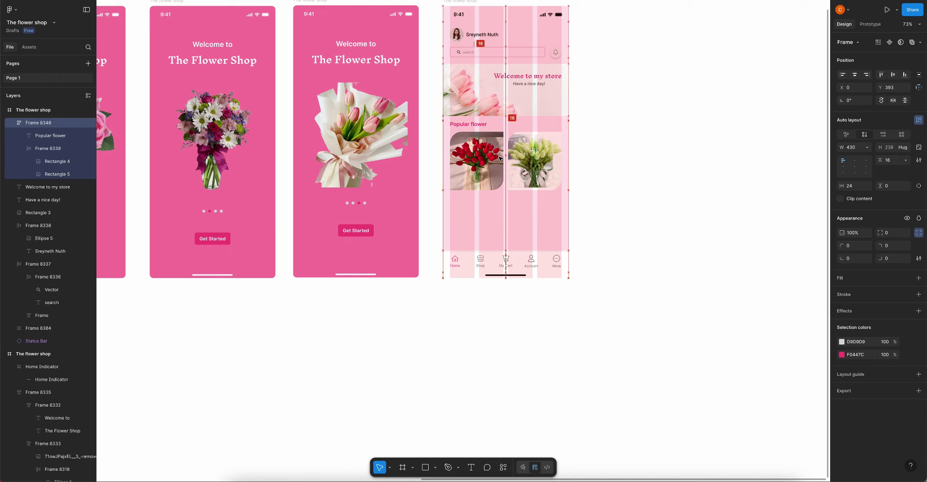
Move across the canvas to the strip of flower thumbnails and select it
{"action": "left_click", "coordinate": [649, 129]}
{"action": "scroll", "coordinate": [649, 134], "scroll_direction": "down", "scroll_amount": 2}
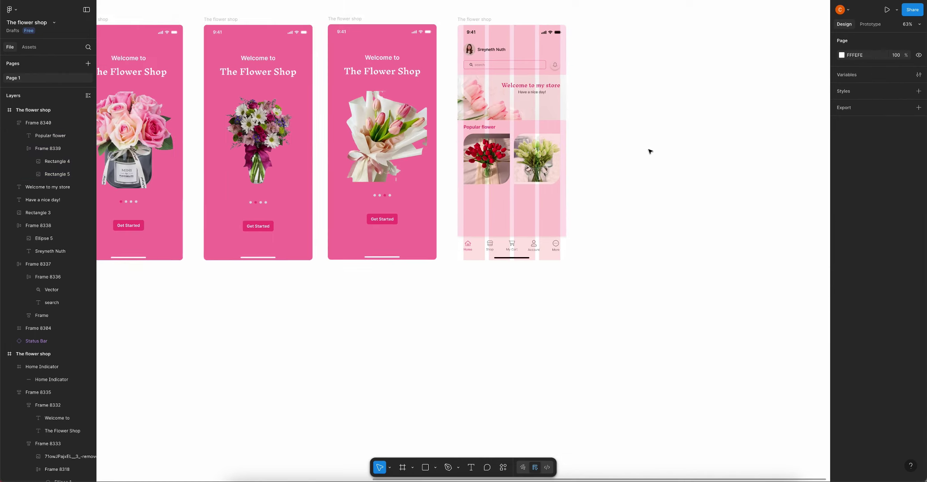
{"action": "scroll", "coordinate": [637, 158], "scroll_direction": "down", "scroll_amount": 3}
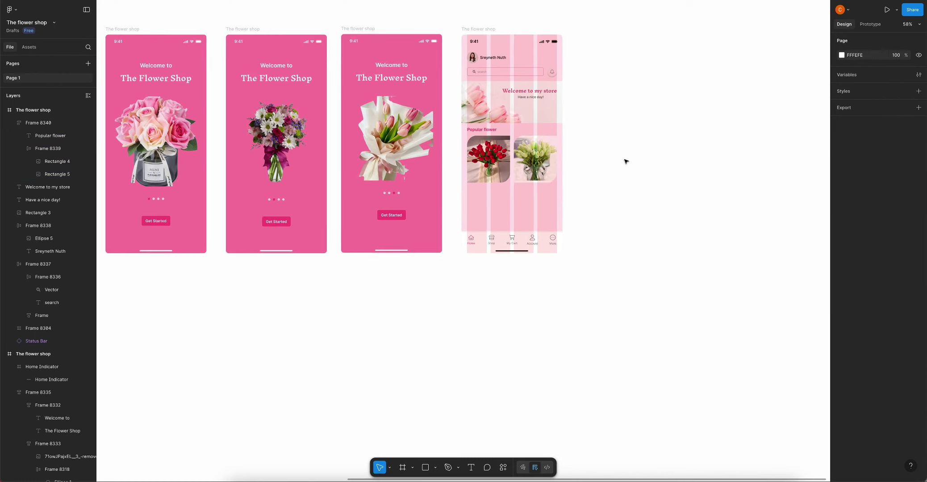
{"action": "scroll", "coordinate": [627, 161], "scroll_direction": "left", "scroll_amount": 3}
{"action": "scroll", "coordinate": [518, 208], "scroll_direction": "down", "scroll_amount": 5}
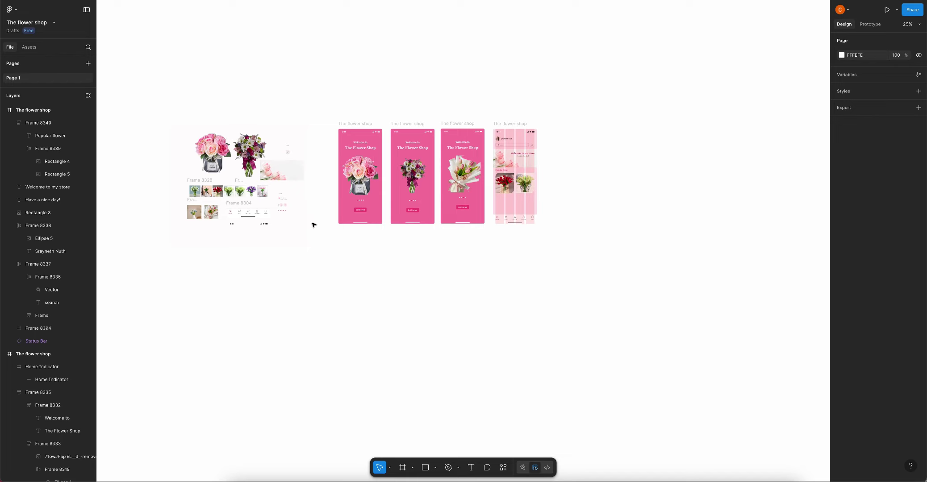
{"action": "left_click", "coordinate": [195, 190]}
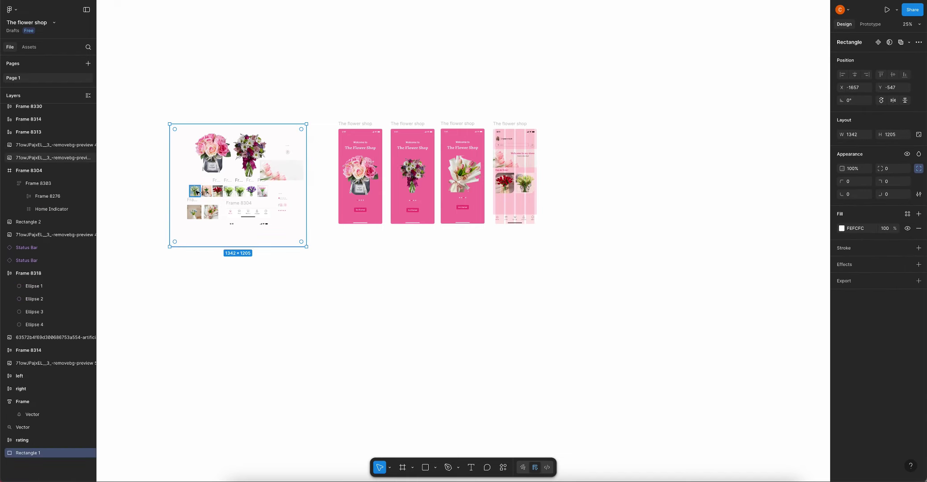
Copy the thumbnails beside the screens and place the white tulip photo below the popular photos
{"action": "left_click_drag", "start_coordinate": [208, 193], "coordinate": [568, 173]}
{"action": "scroll", "coordinate": [568, 173], "scroll_direction": "up", "scroll_amount": 5}
{"action": "left_click", "coordinate": [441, 201]}
{"action": "left_click", "coordinate": [404, 174]}
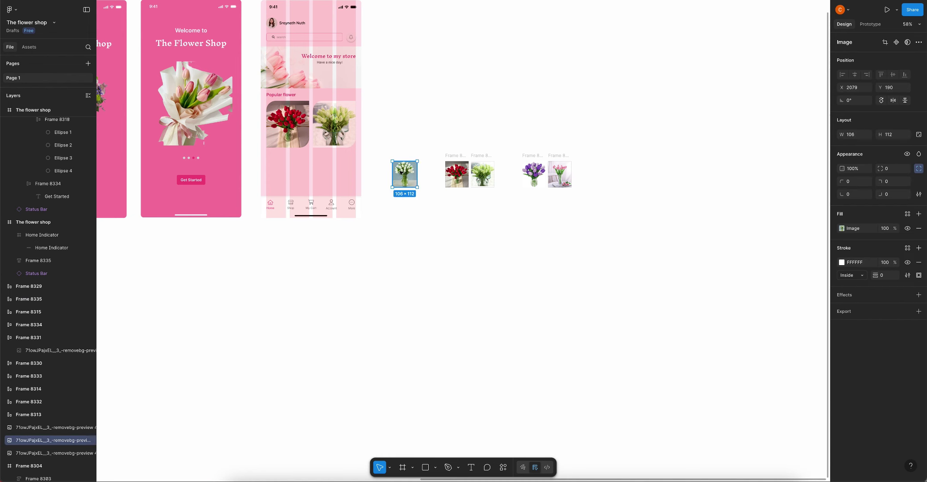
{"action": "left_click_drag", "start_coordinate": [404, 174], "coordinate": [276, 171]}
{"action": "scroll", "coordinate": [277, 171], "scroll_direction": "up", "scroll_amount": 5}
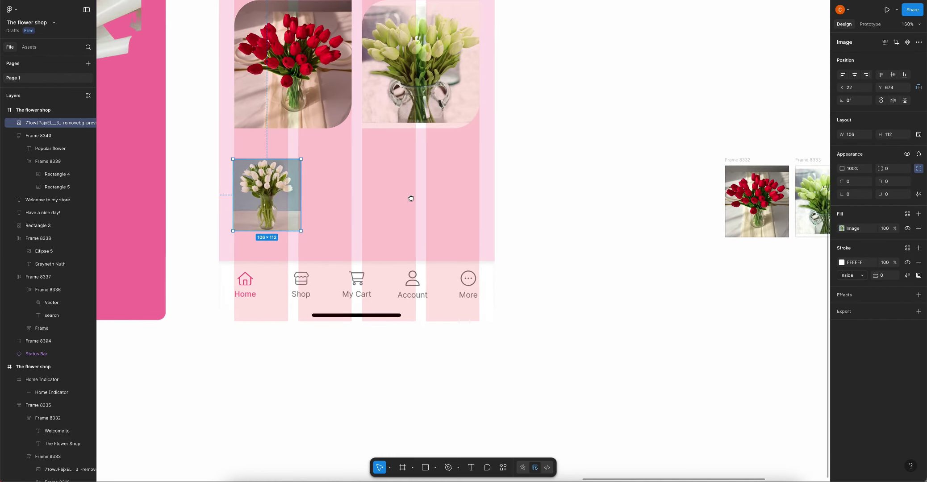
{"action": "left_click_drag", "start_coordinate": [246, 199], "coordinate": [250, 187]}
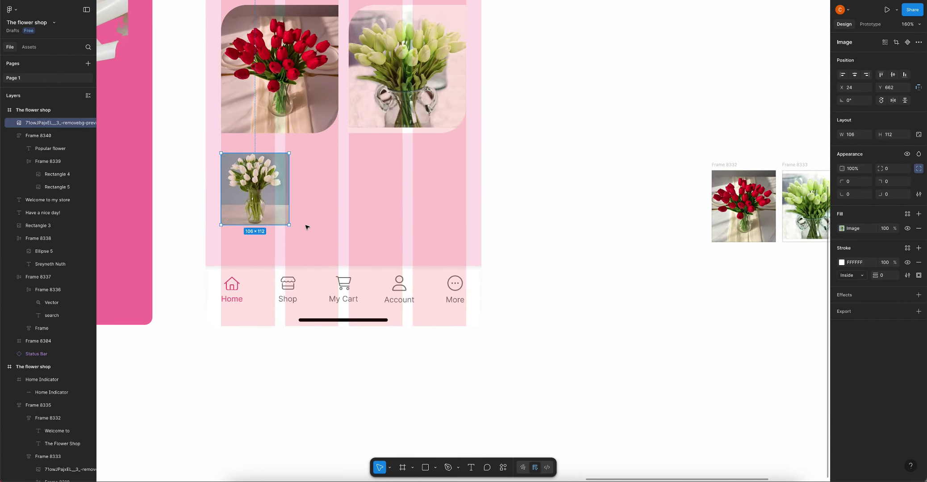
{"action": "left_click", "coordinate": [298, 220]}
{"action": "left_click", "coordinate": [272, 203]}
{"action": "scroll", "coordinate": [272, 203], "scroll_direction": "down", "scroll_amount": 3}
Place the red tulips at 106 width, lined up beside the white tulips
{"action": "left_click", "coordinate": [592, 207]}
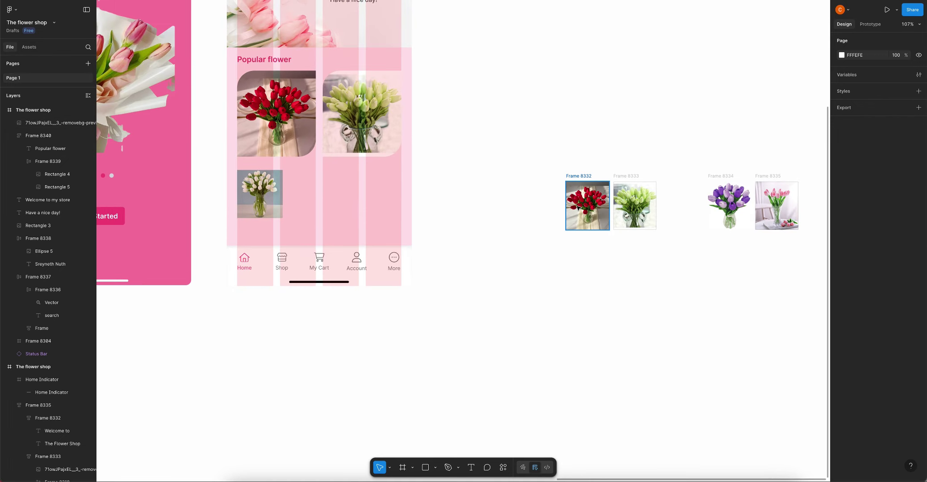
{"action": "left_click_drag", "start_coordinate": [591, 208], "coordinate": [301, 205]}
{"action": "left_click", "coordinate": [302, 204]}
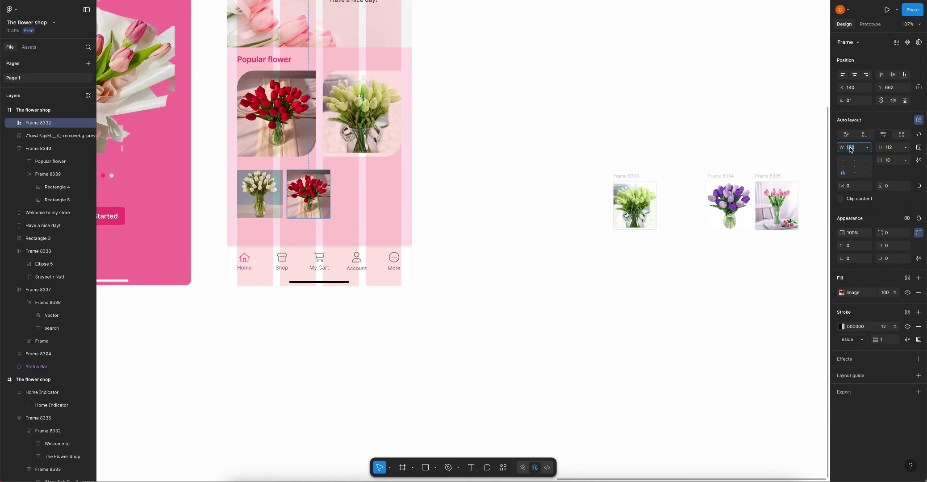
{"action": "left_click", "coordinate": [294, 246]}
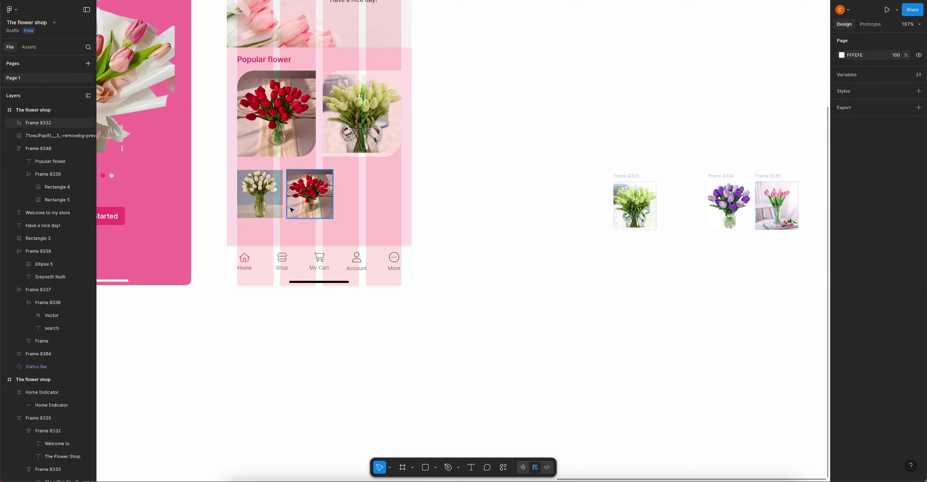
{"action": "left_click", "coordinate": [268, 201]}
{"action": "left_click", "coordinate": [297, 206]}
{"action": "key", "text": "shift+Tab"}
{"action": "left_click", "coordinate": [314, 204]}
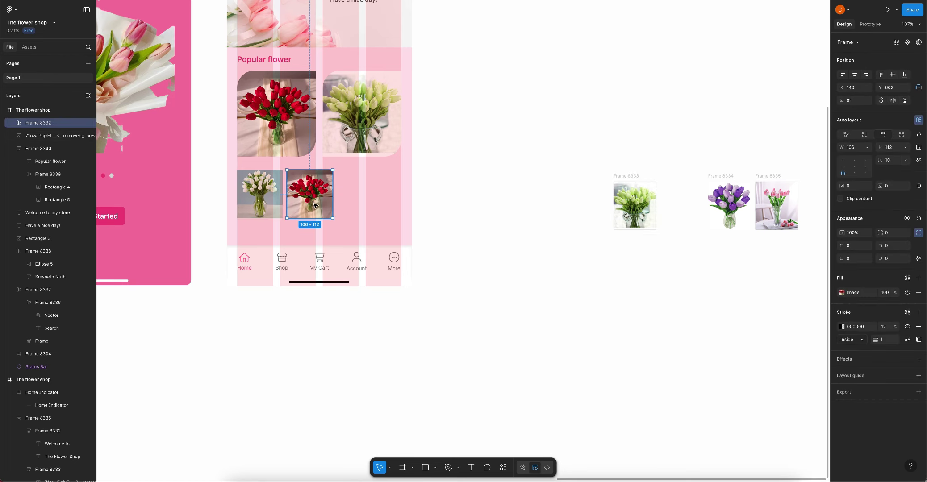
{"action": "key", "text": "Tab"}
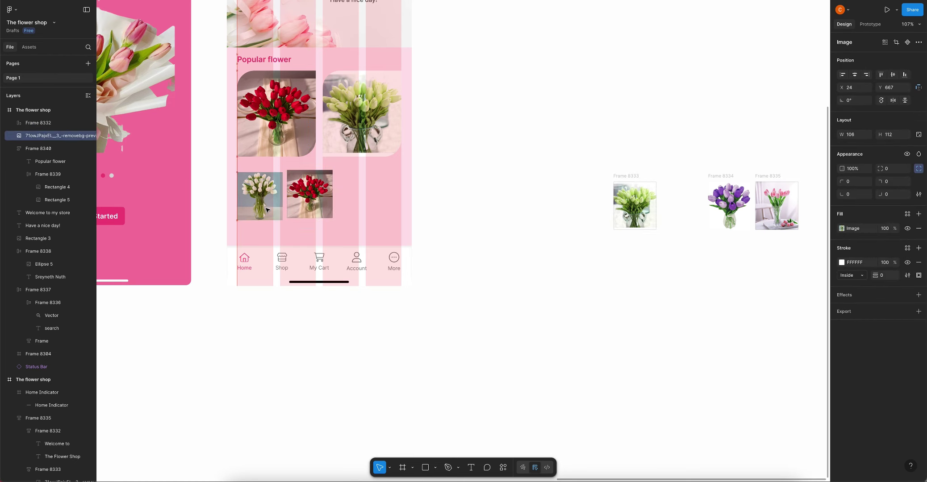
{"action": "left_click_drag", "start_coordinate": [327, 210], "coordinate": [331, 210]}
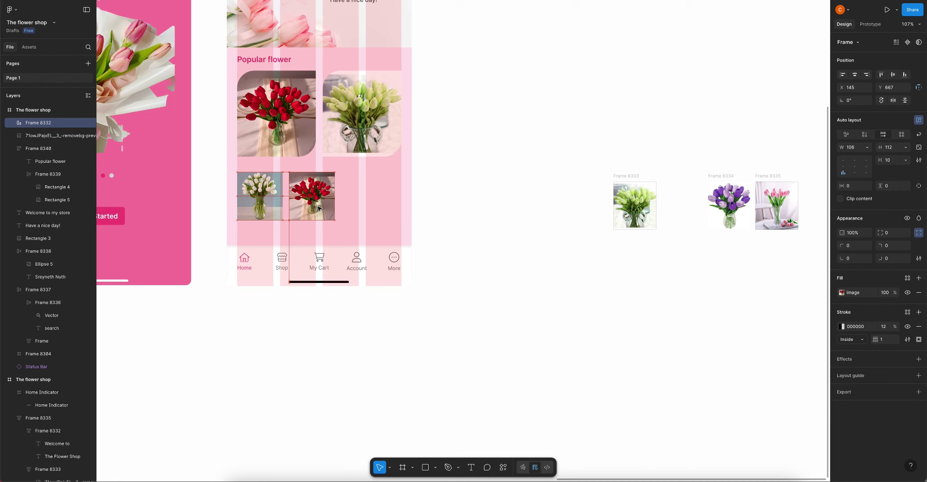
{"action": "key", "text": "Escape"}
{"action": "scroll", "coordinate": [395, 212], "scroll_direction": "down", "scroll_amount": 5, "text": "ctrl"}
{"action": "scroll", "coordinate": [395, 212], "scroll_direction": "up", "scroll_amount": 5, "text": "ctrl"}
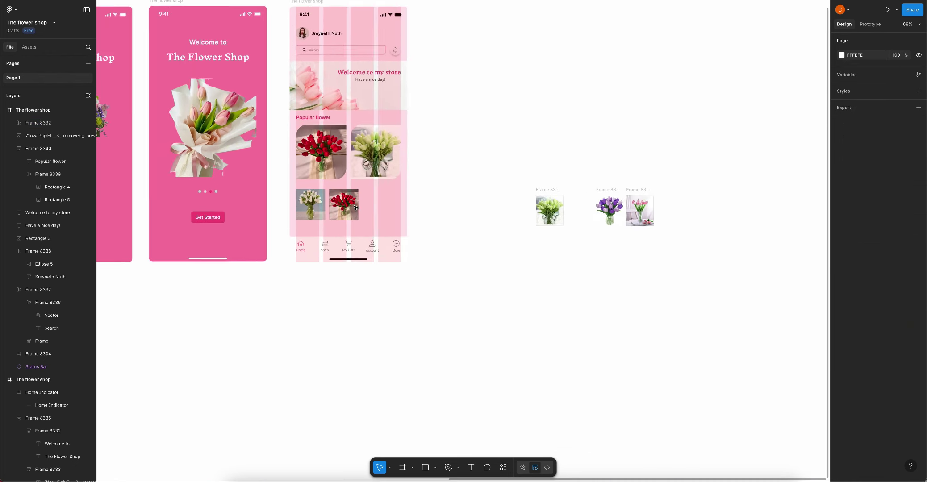
{"action": "left_click", "coordinate": [297, 204]}
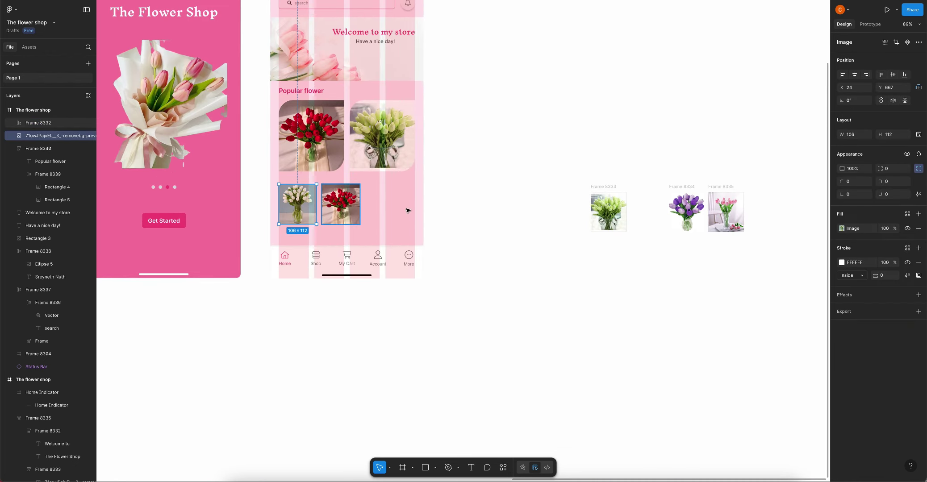
{"action": "key", "text": "Escape"}
Add the green tulips at 106 width to the row, followed by the purple tulips
{"action": "left_click_drag", "start_coordinate": [612, 212], "coordinate": [386, 204]}
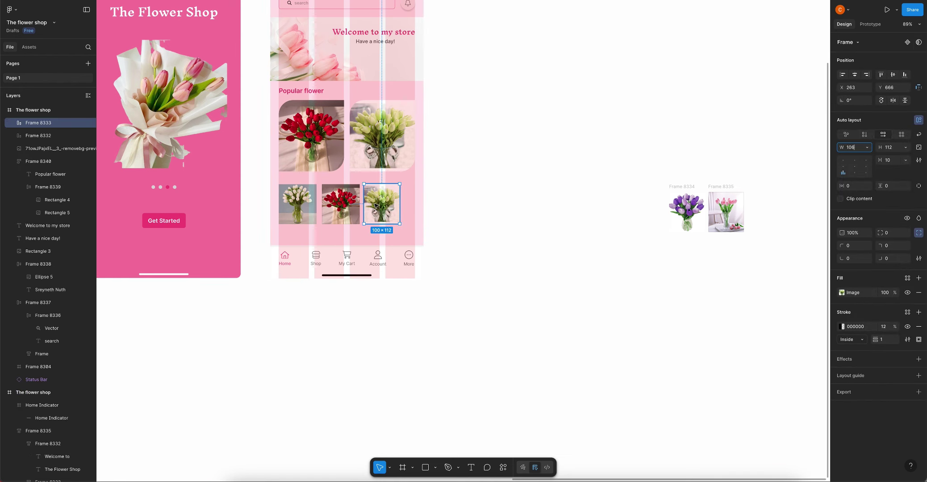
{"action": "type", "text": "106"}
{"action": "key", "text": "Return"}
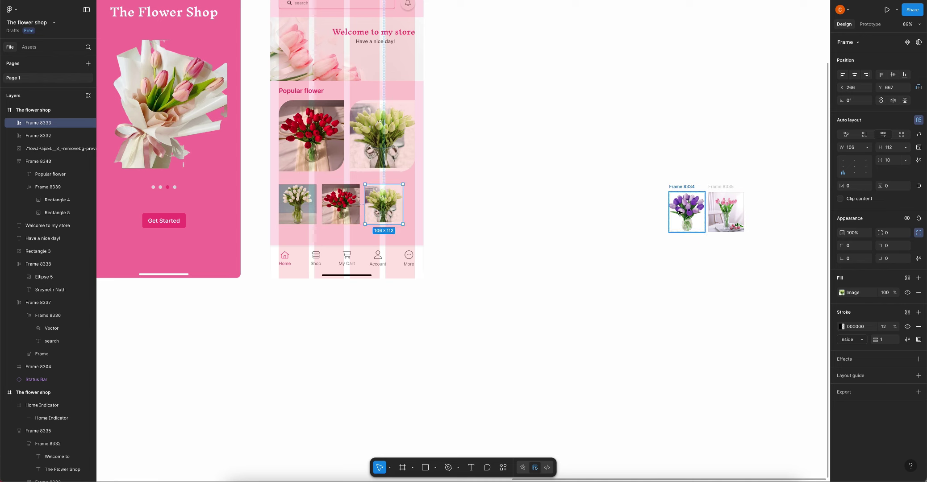
{"action": "left_click_drag", "start_coordinate": [679, 213], "coordinate": [421, 206]}
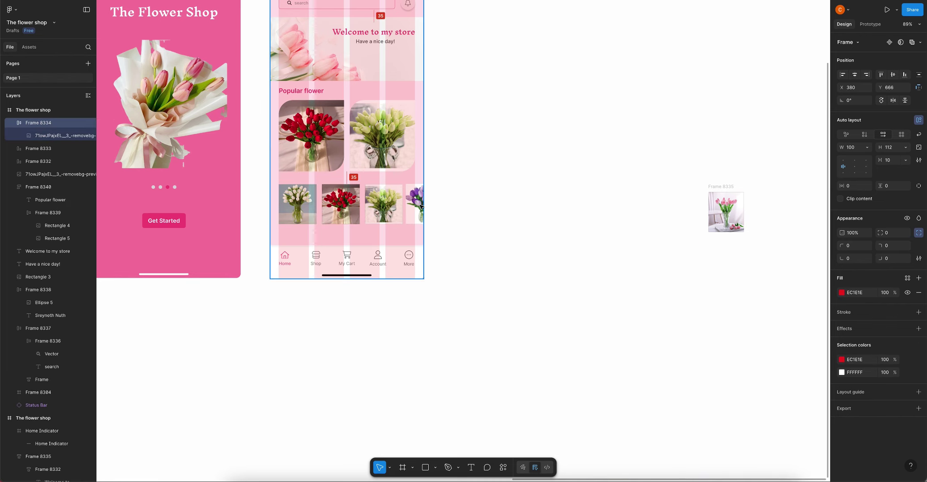
Widen the white and red tulip thumbnails to 112
{"action": "left_click", "coordinate": [290, 215]}
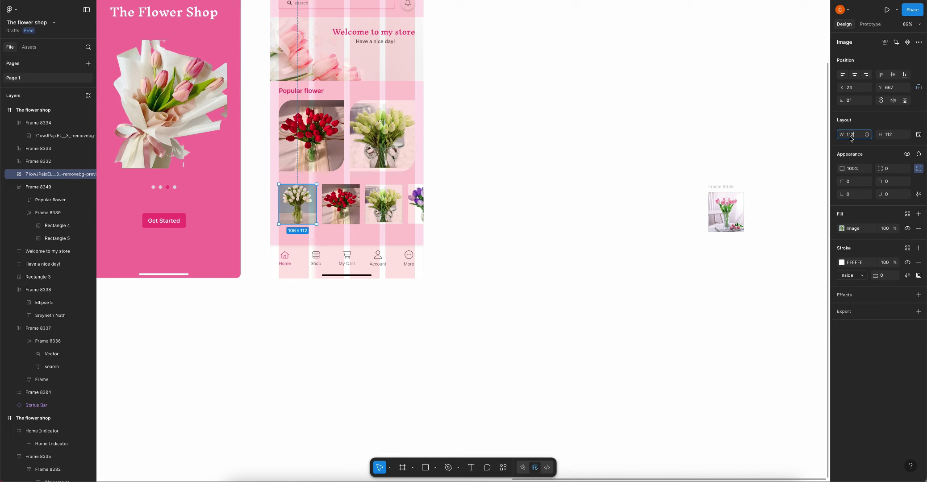
{"action": "type", "text": "112"}
{"action": "key", "text": "Return"}
{"action": "left_click", "coordinate": [345, 217]}
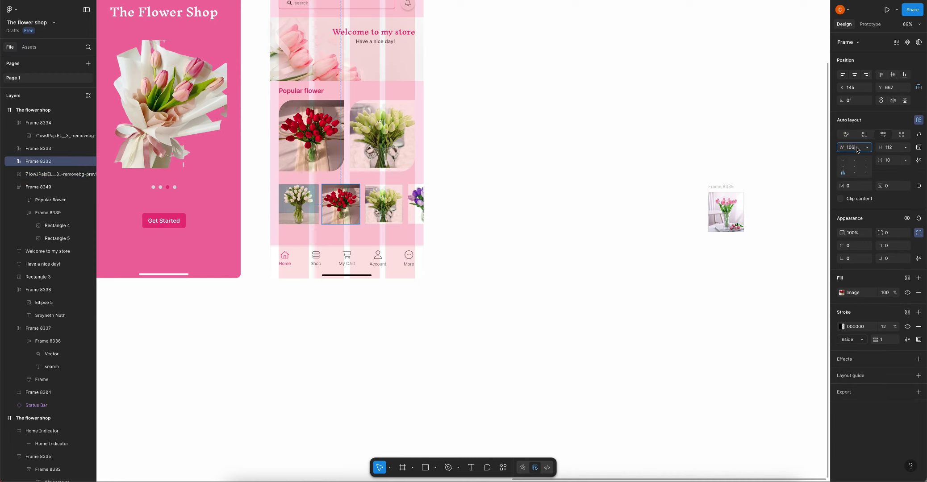
{"action": "type", "text": "112"}
{"action": "key", "text": "Return"}
{"action": "left_click", "coordinate": [417, 204]}
{"action": "key", "text": "1"}
{"action": "key", "text": "1"}
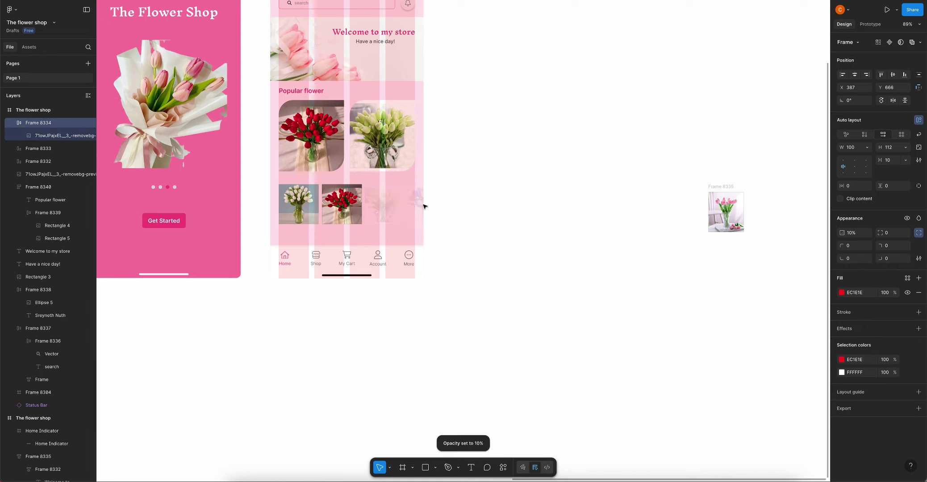
{"action": "left_click", "coordinate": [384, 207]}
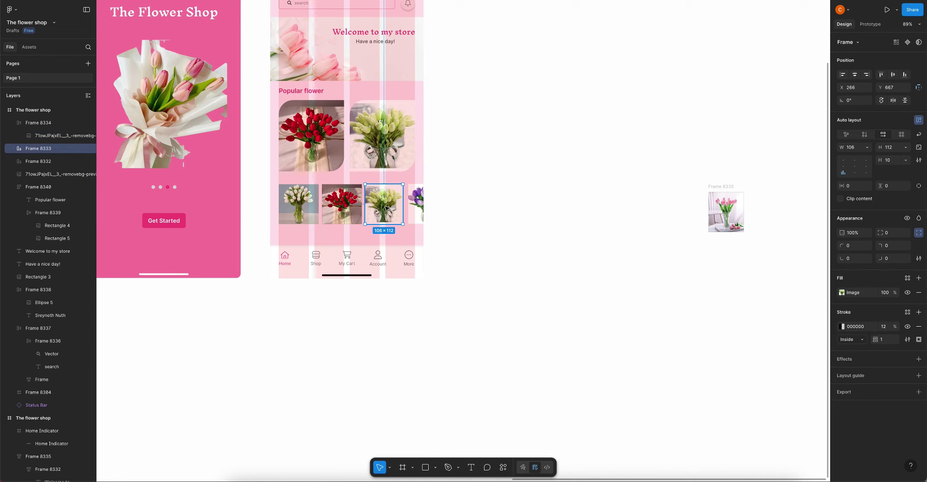
{"action": "left_click", "coordinate": [419, 207], "text": "shift"}
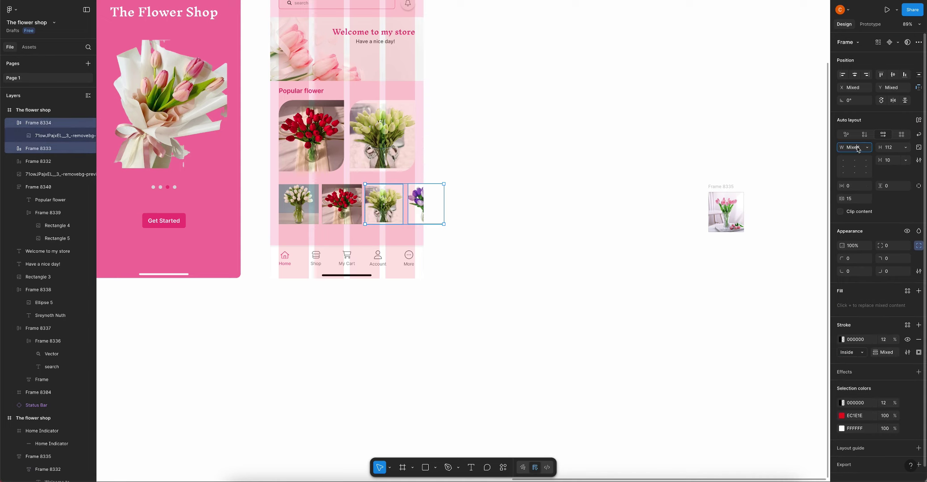
Move the loose pink tulip frame to the right of the flower row
{"action": "left_click", "coordinate": [549, 234]}
{"action": "left_click_drag", "start_coordinate": [735, 213], "coordinate": [483, 207]}
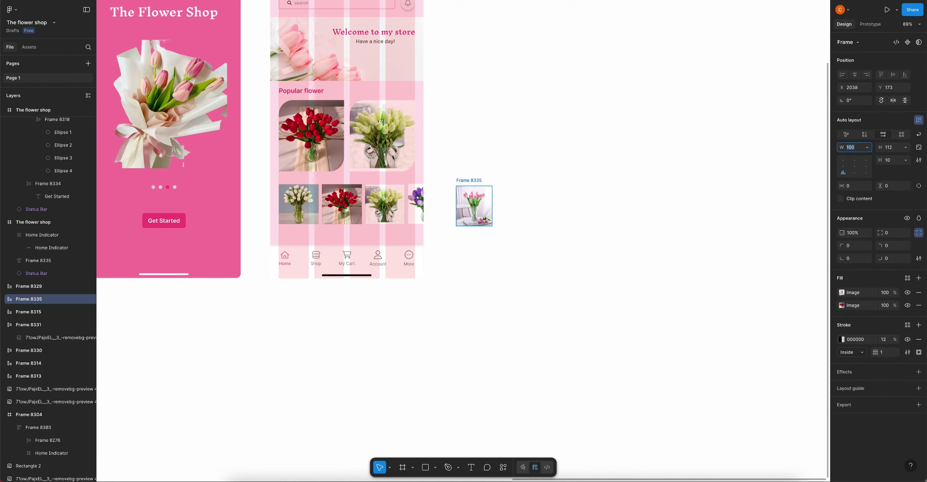
{"action": "left_click", "coordinate": [625, 183]}
{"action": "scroll", "coordinate": [427, 203], "scroll_direction": "up", "scroll_amount": 3}
{"action": "scroll", "coordinate": [426, 203], "scroll_direction": "left", "scroll_amount": 2}
{"action": "left_click_drag", "start_coordinate": [568, 208], "coordinate": [642, 201]}
Wrap the four thumbnails in a 430-wide auto-layout row, 16 spacing, 24 left padding, left-aligned
{"action": "left_click", "coordinate": [493, 208]}
{"action": "key", "text": "ctrl+a"}
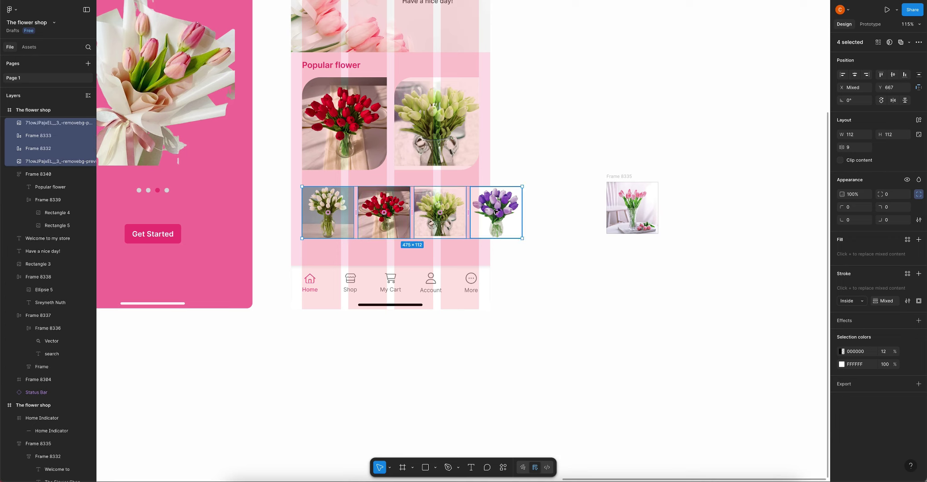
{"action": "key", "text": "shift+a"}
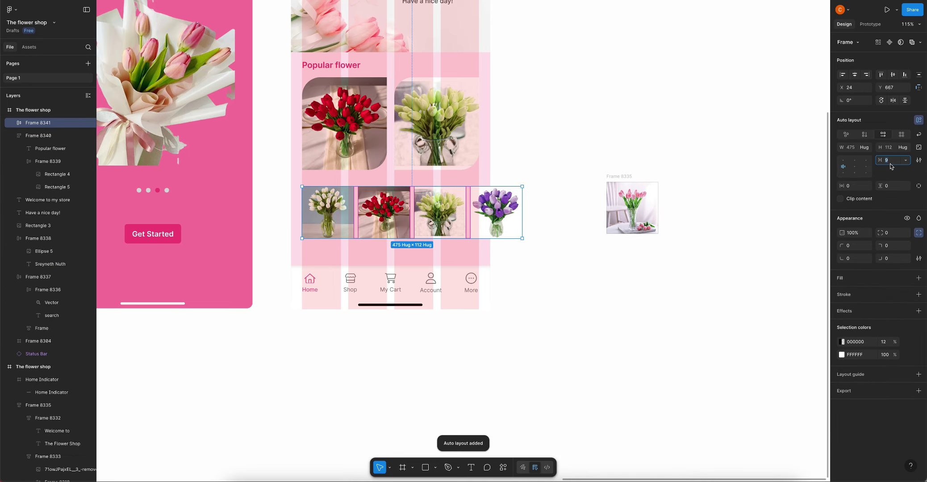
{"action": "left_click", "coordinate": [889, 164]}
{"action": "type", "text": "16"}
{"action": "key", "text": "Return"}
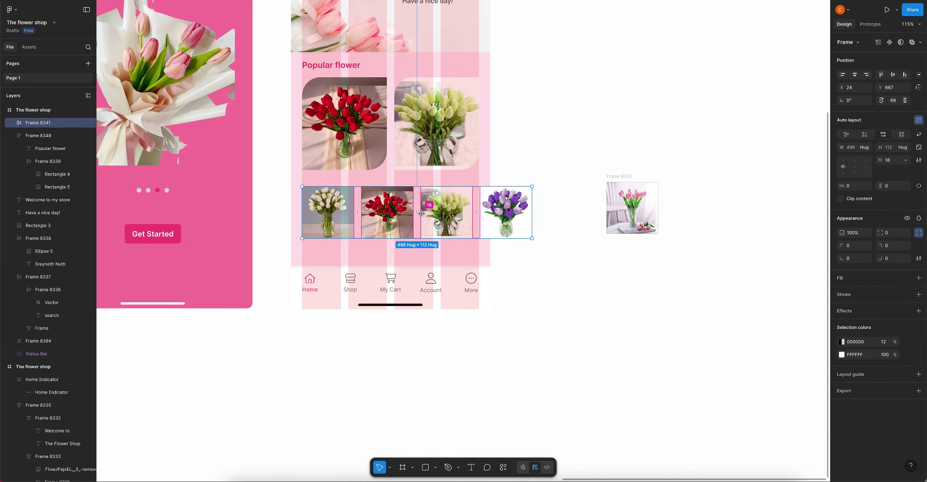
{"action": "left_click", "coordinate": [854, 148]}
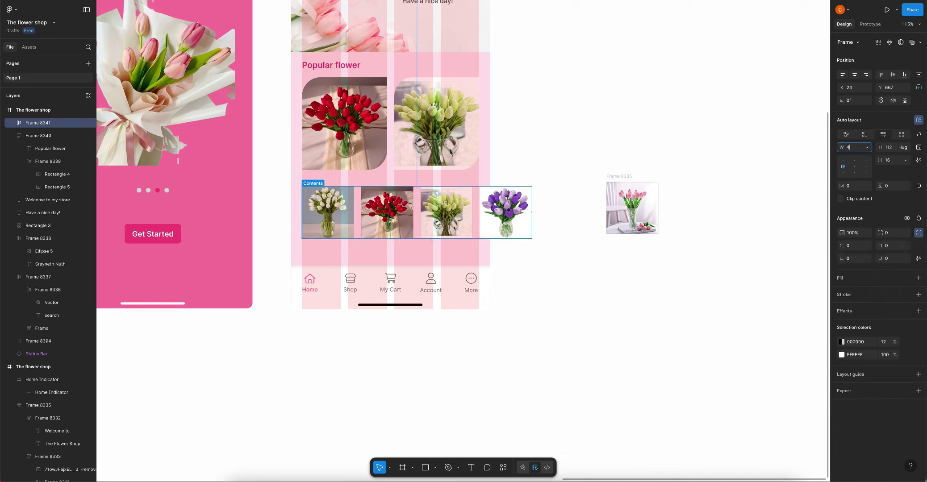
{"action": "left_click", "coordinate": [855, 186]}
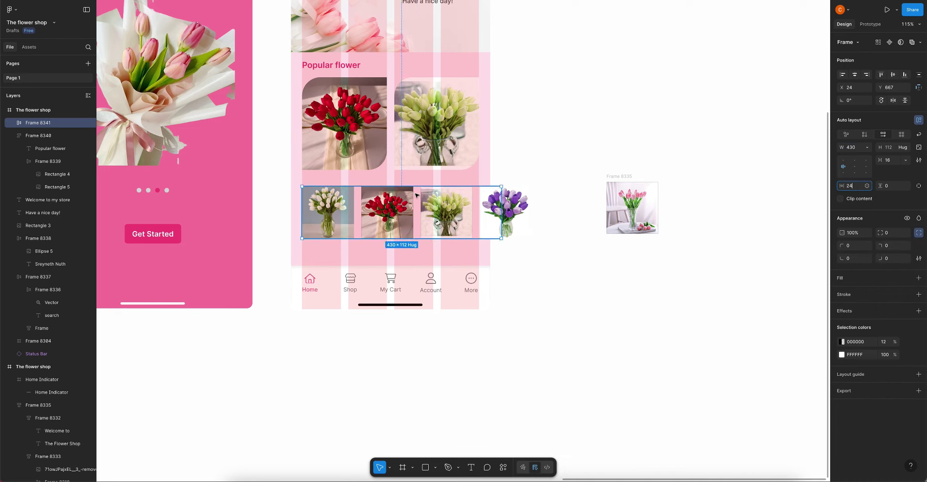
{"action": "type", "text": "24"}
{"action": "key", "text": "Return"}
{"action": "left_click_drag", "start_coordinate": [450, 216], "coordinate": [440, 216]}
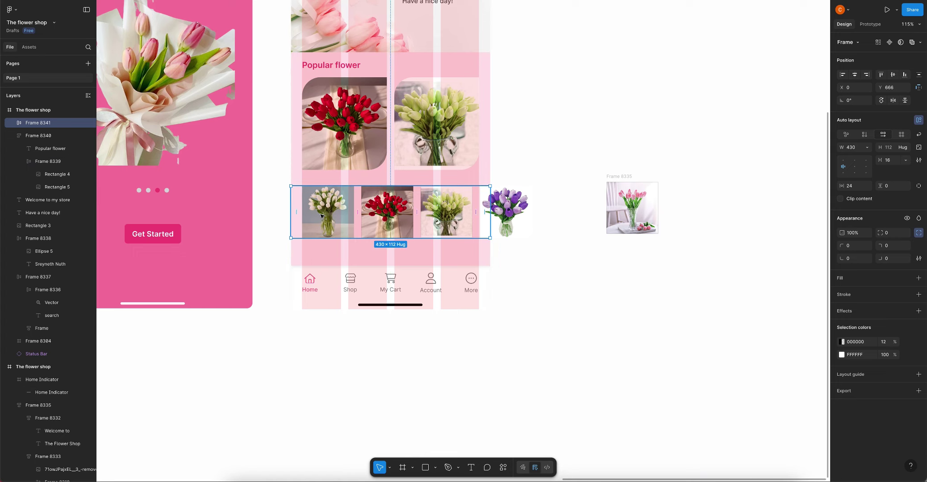
{"action": "key", "text": "Escape"}
{"action": "scroll", "coordinate": [398, 229], "scroll_direction": "down", "scroll_amount": 3}
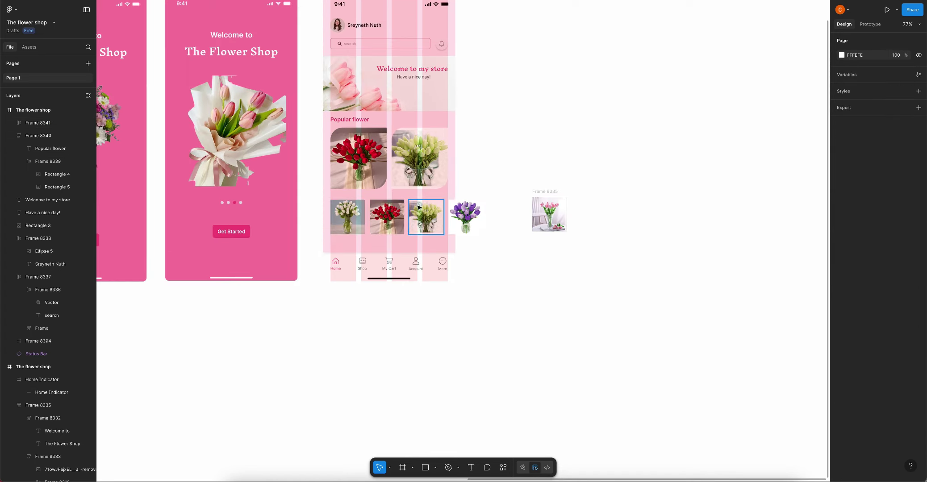
Duplicate the purple tulip thumbnail and paste the pink tulip image fill onto the copy
{"action": "left_click", "coordinate": [468, 214]}
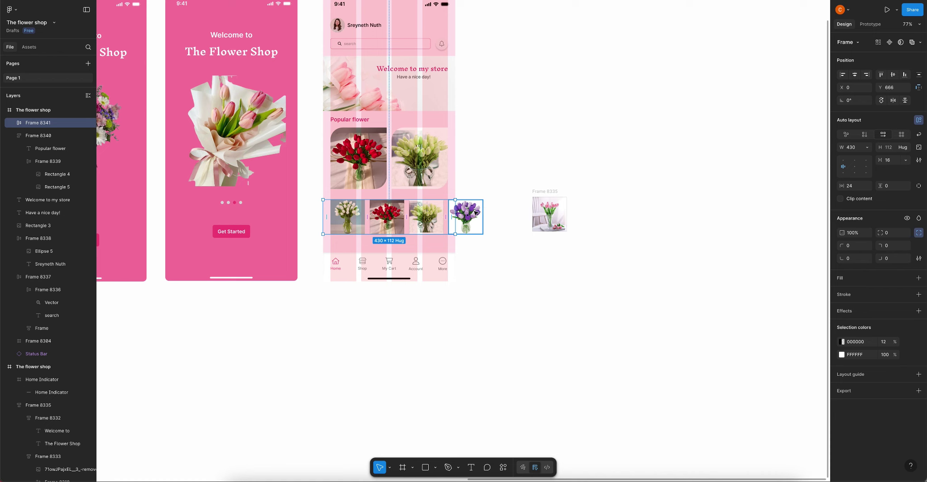
{"action": "left_click", "coordinate": [476, 214]}
{"action": "key", "text": "ctrl+d"}
{"action": "left_click", "coordinate": [549, 214]}
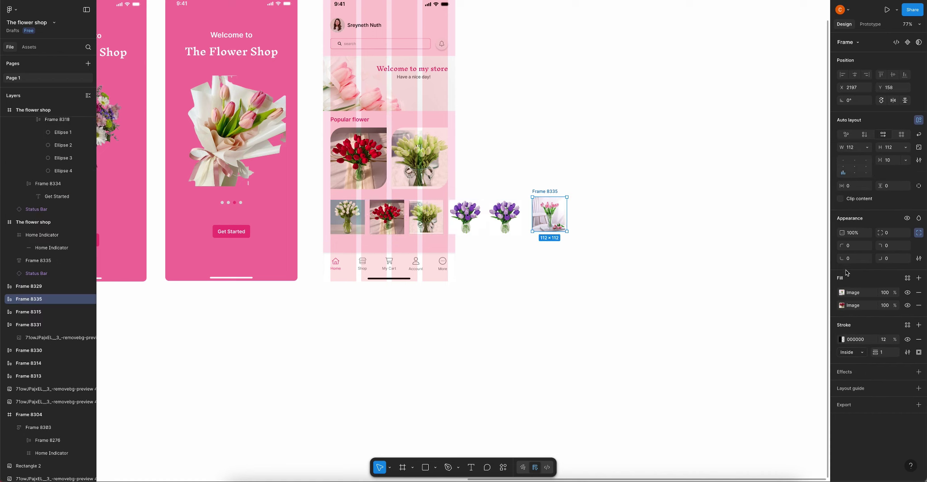
{"action": "left_click", "coordinate": [842, 293]}
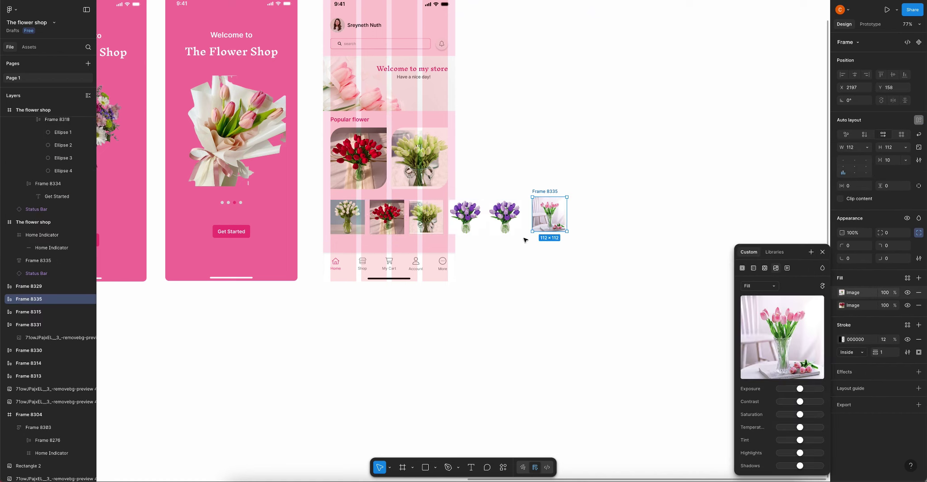
{"action": "key", "text": "super+c"}
{"action": "left_click", "coordinate": [507, 210], "text": "super"}
{"action": "key", "text": "super+v"}
Delete the leftover loose pink tulip frame
{"action": "left_click", "coordinate": [553, 214]}
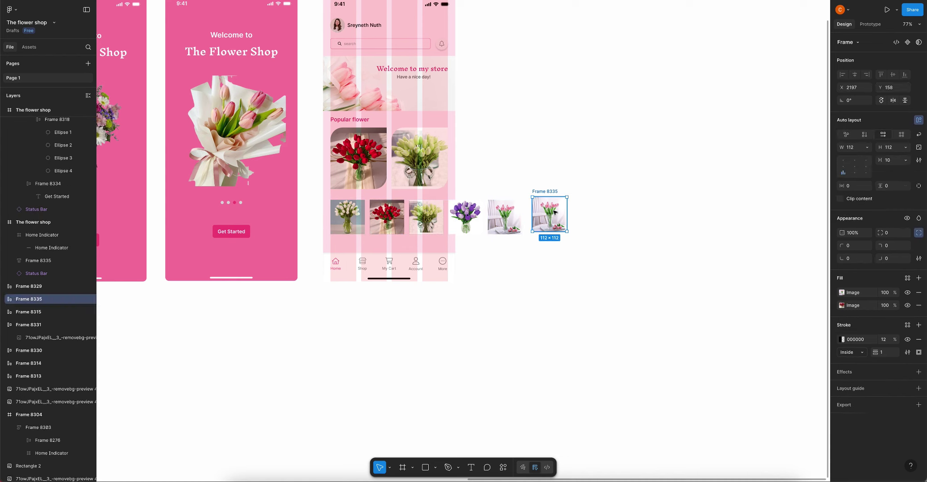
{"action": "key", "text": "Delete"}
{"action": "left_click", "coordinate": [505, 214]}
{"action": "left_click", "coordinate": [530, 216]}
{"action": "scroll", "coordinate": [397, 239], "scroll_direction": "up", "scroll_amount": 5}
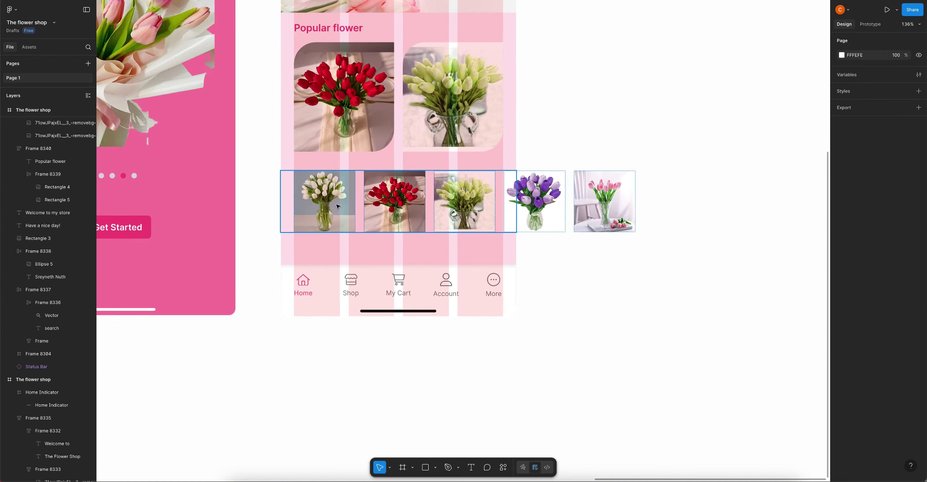
Give the white, red, green, purple and pink tulip thumbnails a 12 corner radius
{"action": "left_click", "coordinate": [325, 201]}
{"action": "left_click", "coordinate": [394, 201], "text": "shift"}
{"action": "left_click", "coordinate": [465, 201], "text": "shift"}
{"action": "left_click", "coordinate": [537, 197], "text": "shift"}
{"action": "left_click", "coordinate": [615, 196], "text": "shift"}
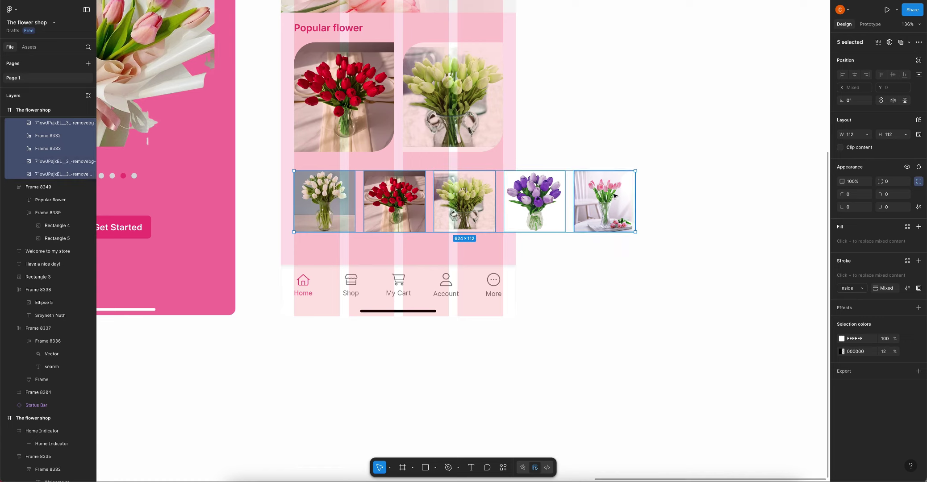
{"action": "type", "text": "12"}
{"action": "left_click", "coordinate": [654, 179]}
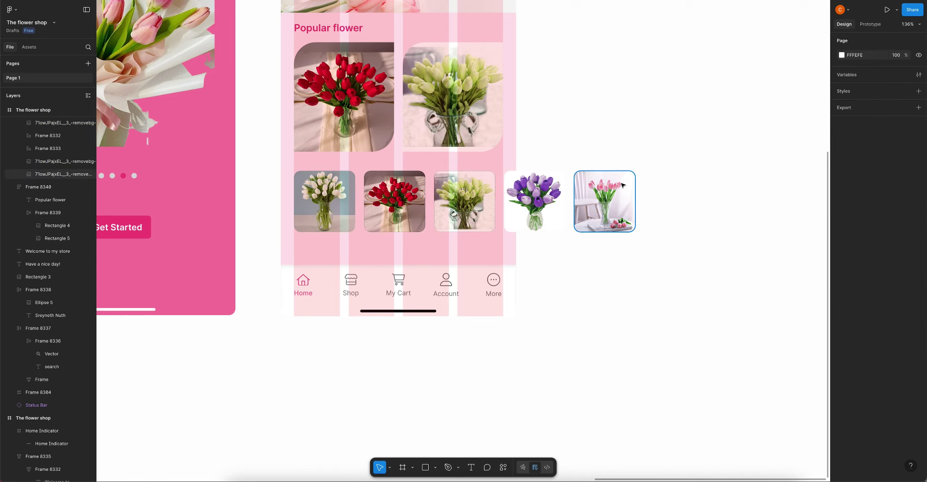
{"action": "key", "text": "ctrl+z"}
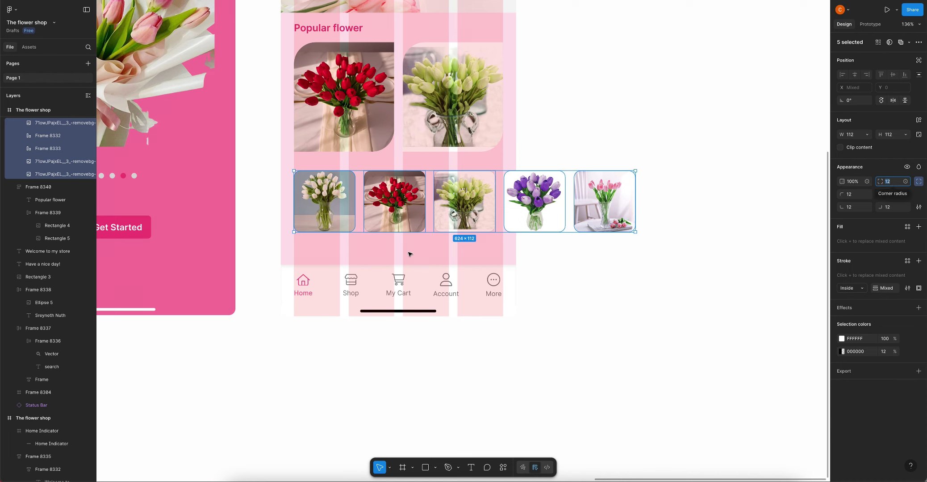
{"action": "left_click", "coordinate": [554, 259]}
{"action": "scroll", "coordinate": [554, 263], "scroll_direction": "down", "scroll_amount": 8}
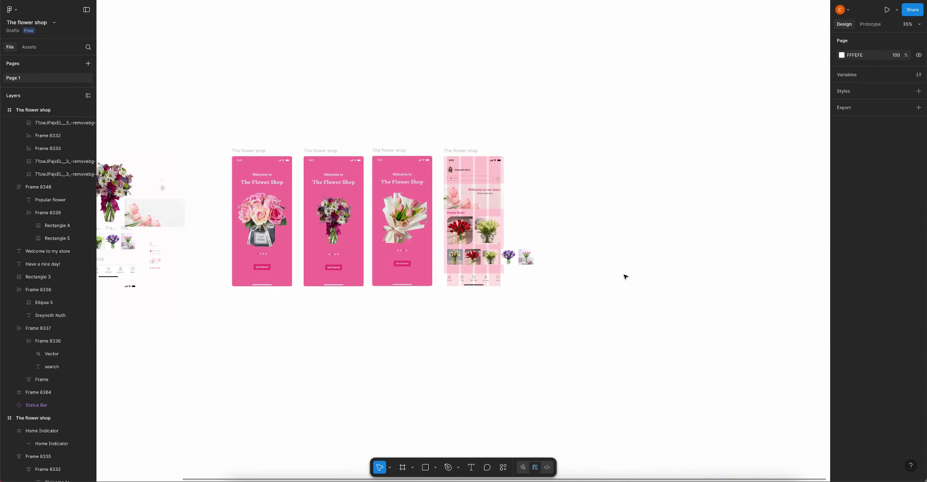
Set the thumbnail row's prototype overflow to scroll horizontally
{"action": "left_click", "coordinate": [461, 150]}
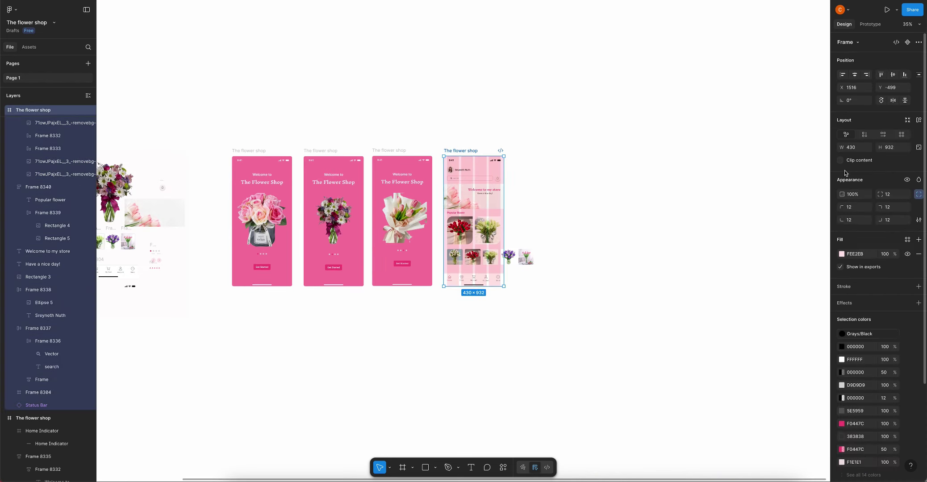
{"action": "left_click", "coordinate": [561, 252]}
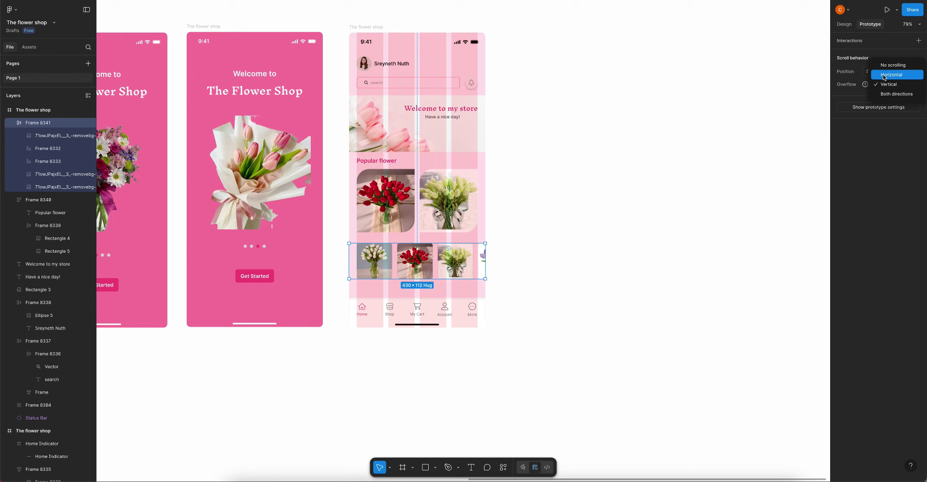
{"action": "left_click", "coordinate": [886, 83]}
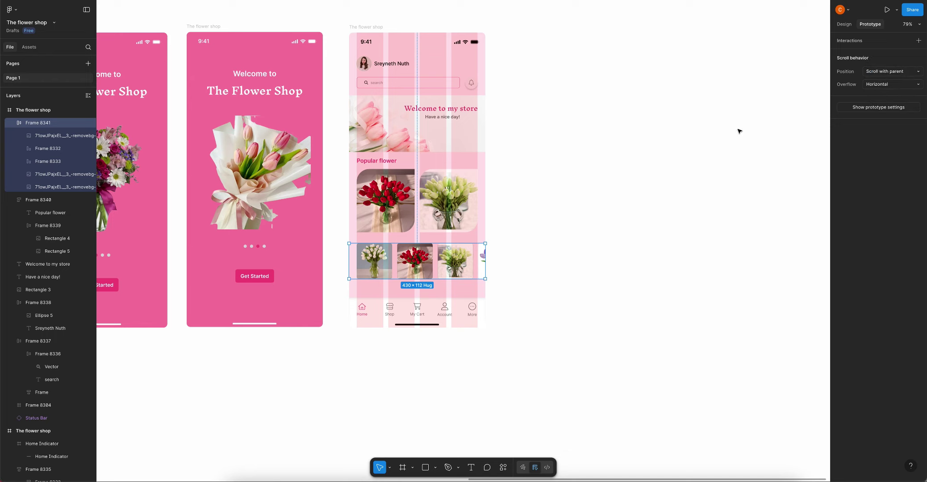
{"action": "left_click", "coordinate": [845, 24]}
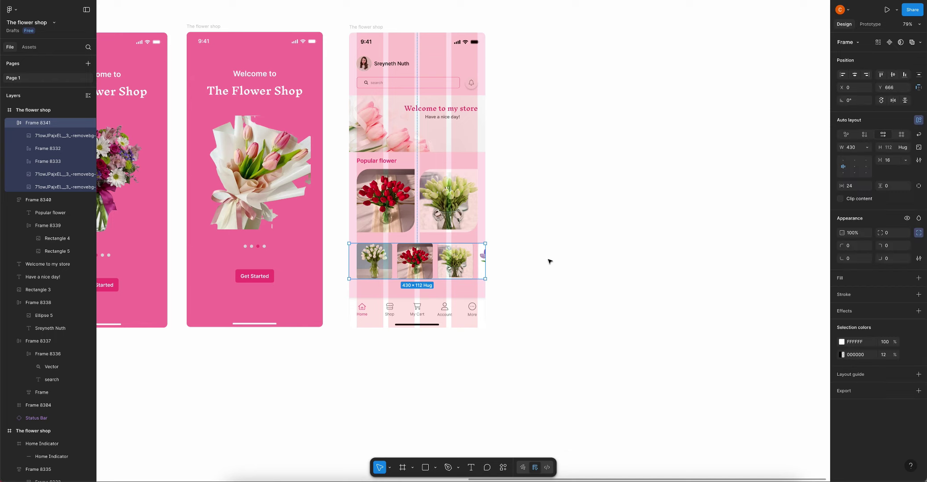
{"action": "left_click", "coordinate": [550, 262]}
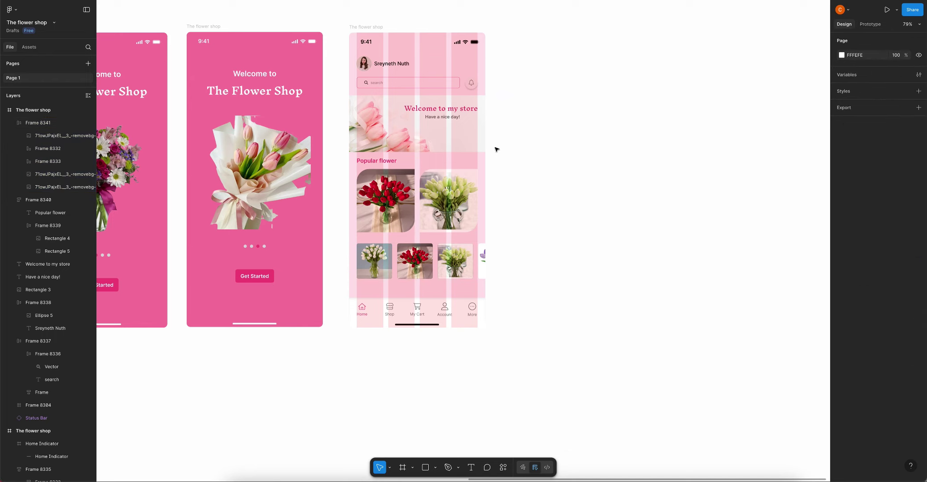
{"action": "scroll", "coordinate": [497, 149], "scroll_direction": "down", "scroll_amount": 5}
{"action": "left_click_drag", "start_coordinate": [402, 267], "coordinate": [420, 270]}
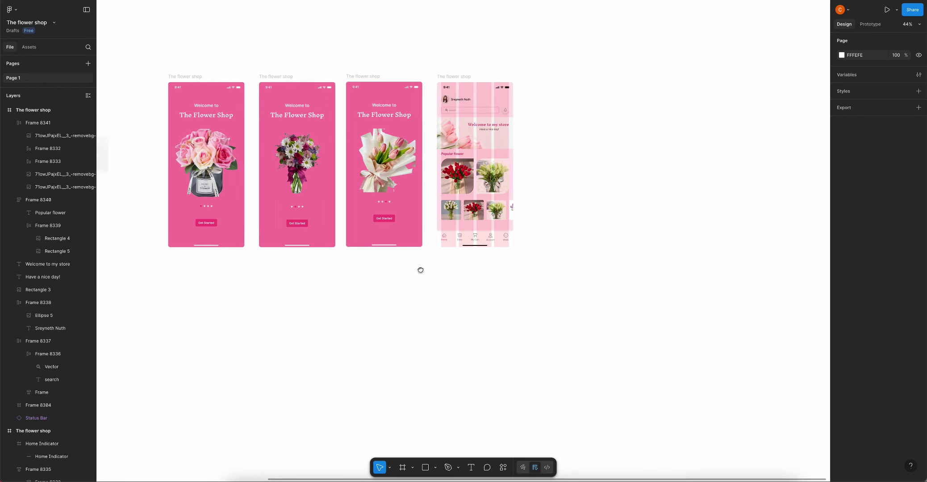
Hide the home screen's four-column layout guide
{"action": "left_click", "coordinate": [446, 77]}
{"action": "scroll", "coordinate": [853, 413], "scroll_direction": "down", "scroll_amount": 5}
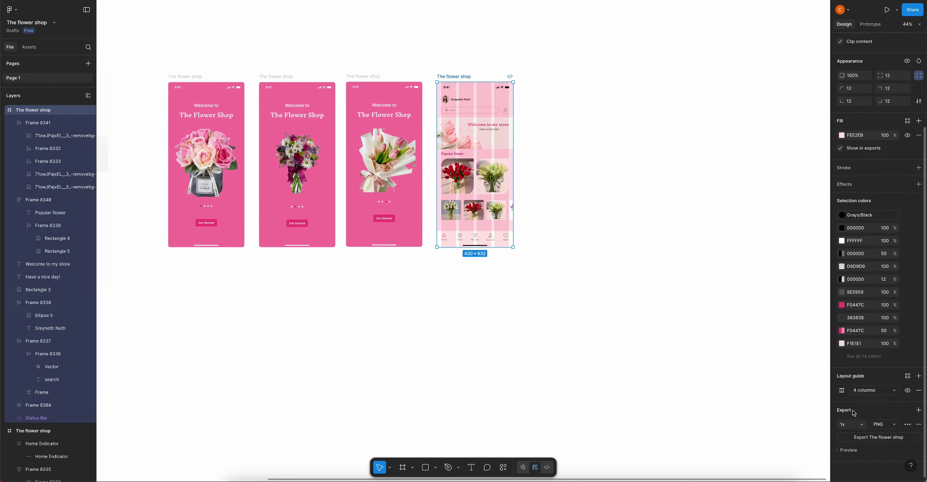
{"action": "left_click", "coordinate": [907, 390]}
{"action": "left_click", "coordinate": [663, 271]}
{"action": "scroll", "coordinate": [540, 197], "scroll_direction": "up", "scroll_amount": 3}
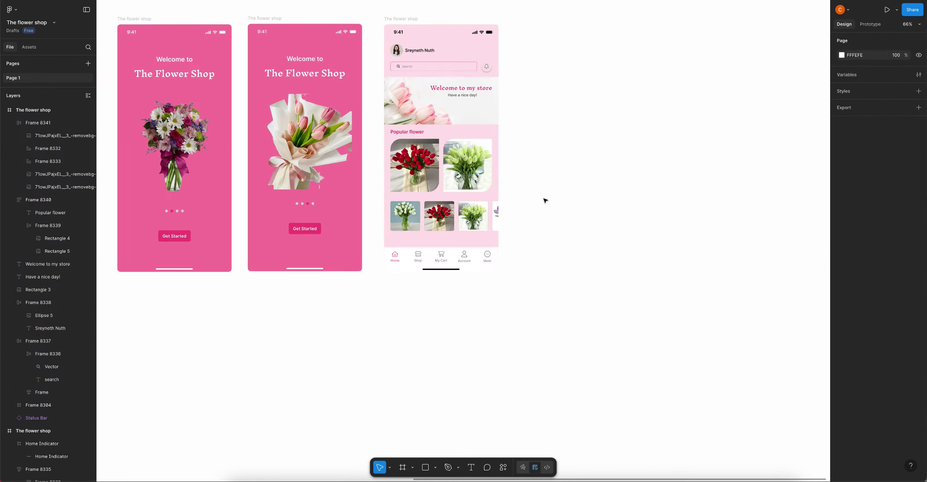
{"action": "scroll", "coordinate": [542, 197], "scroll_direction": "up", "scroll_amount": 2}
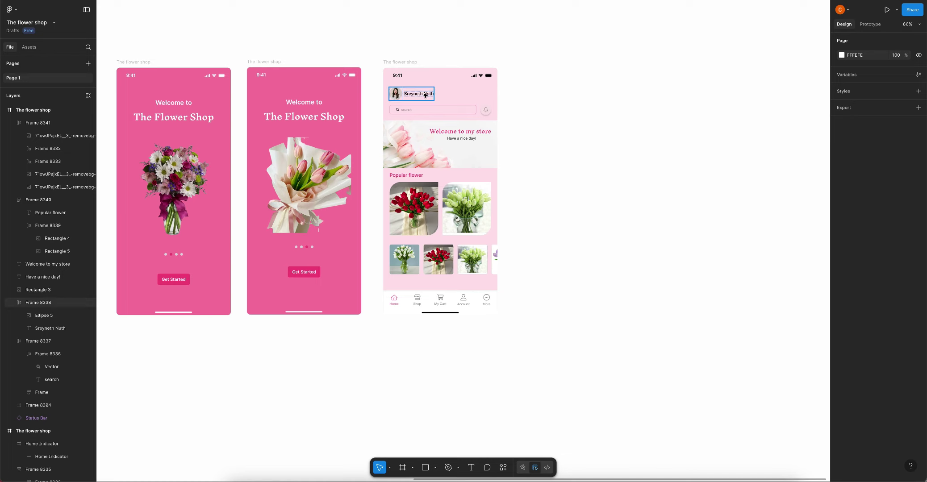
Select the banner, Popular flower section and thumbnail row, wrap them in auto layout, then undo
{"action": "left_click", "coordinate": [446, 132]}
{"action": "left_click", "coordinate": [420, 127]}
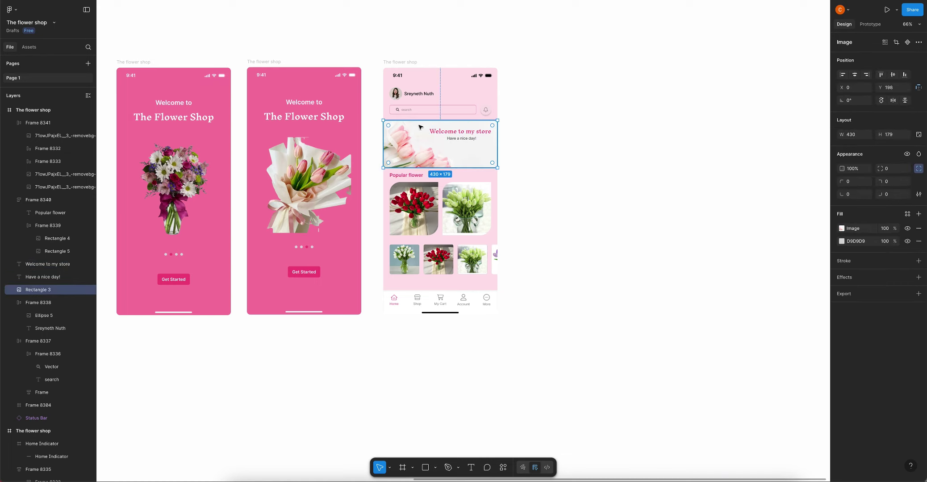
{"action": "left_click", "coordinate": [469, 138], "text": "shift"}
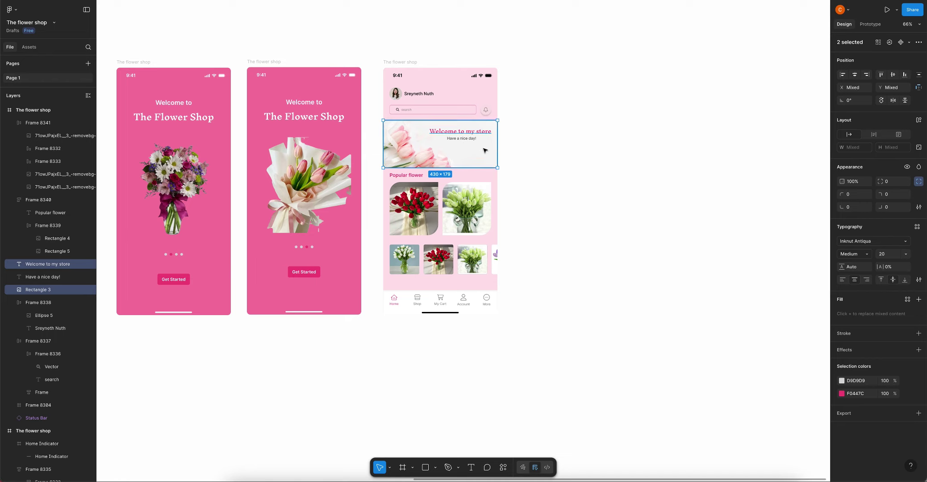
{"action": "left_click", "coordinate": [460, 131], "text": "shift"}
{"action": "left_click", "coordinate": [536, 97]}
{"action": "left_click", "coordinate": [420, 147]}
{"action": "left_click", "coordinate": [431, 211], "text": "shift"}
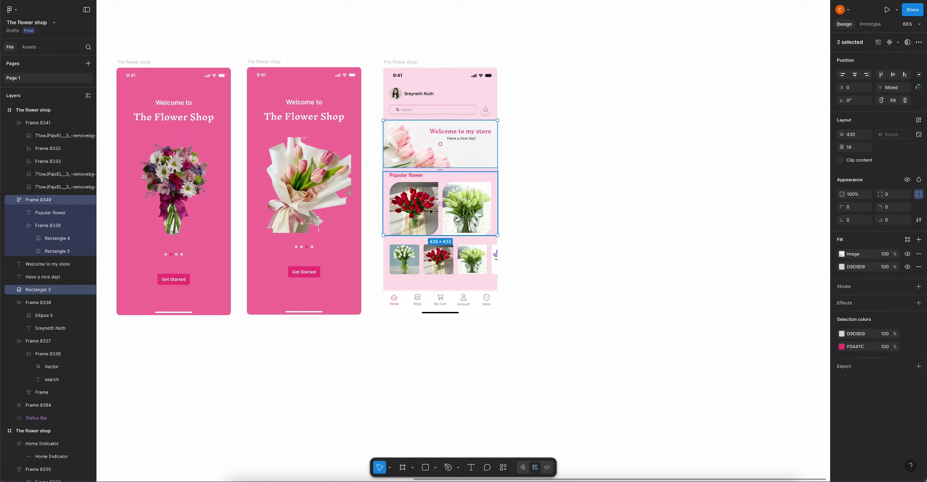
{"action": "left_click", "coordinate": [432, 252], "text": "shift"}
{"action": "key", "text": "shift+a"}
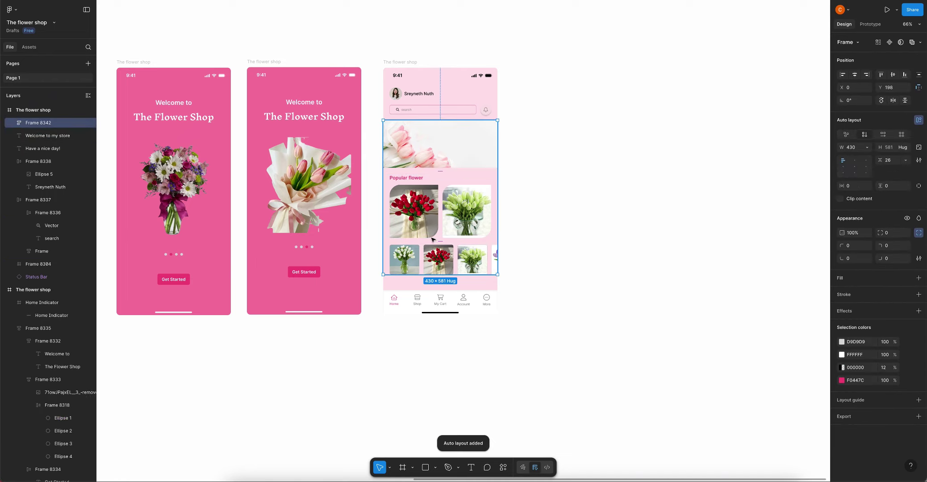
{"action": "key", "text": "ctrl+z"}
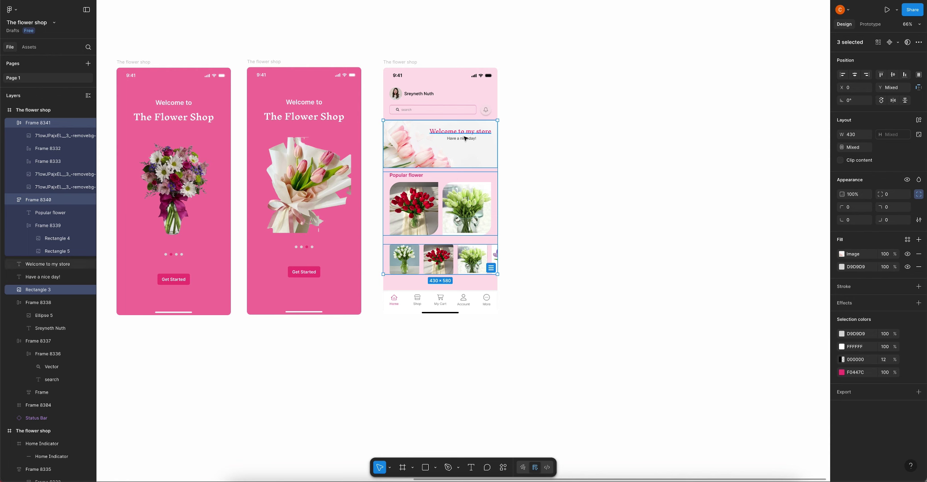
Stack the 'Welcome to my store' heading and 'Have a nice day!' subtitle, then wrap them with the banner image
{"action": "double_click", "coordinate": [460, 132]}
{"action": "key", "text": "Escape"}
{"action": "scroll", "coordinate": [481, 142], "scroll_direction": "up", "scroll_amount": 5}
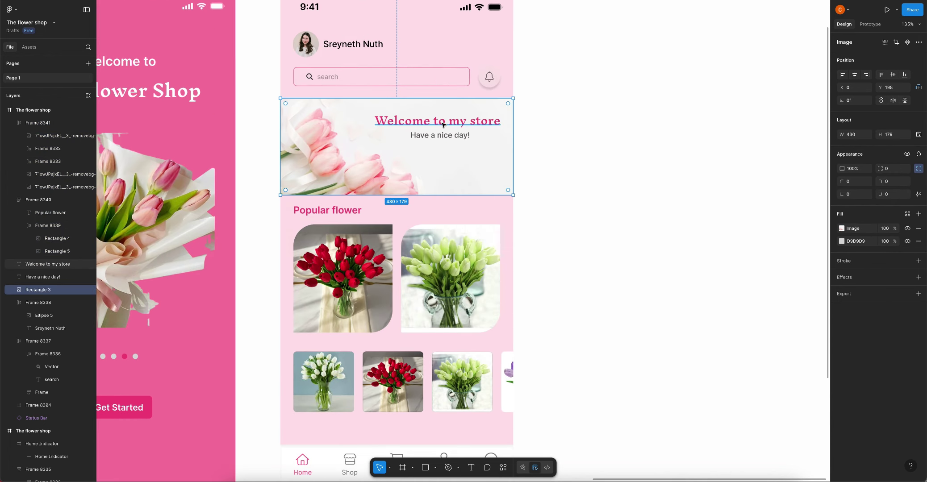
{"action": "left_click", "coordinate": [450, 136]}
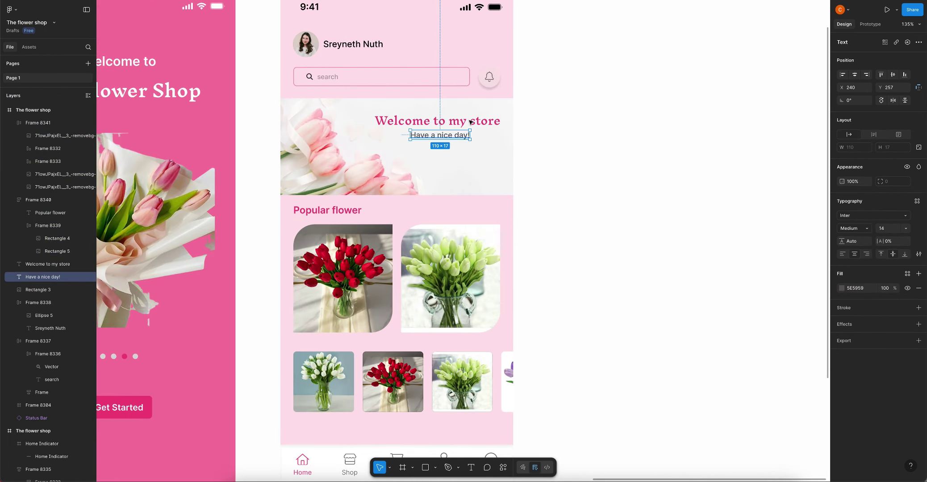
{"action": "left_click", "coordinate": [472, 122], "text": "shift"}
{"action": "key", "text": "shift+a"}
{"action": "left_click", "coordinate": [445, 171], "text": "shift"}
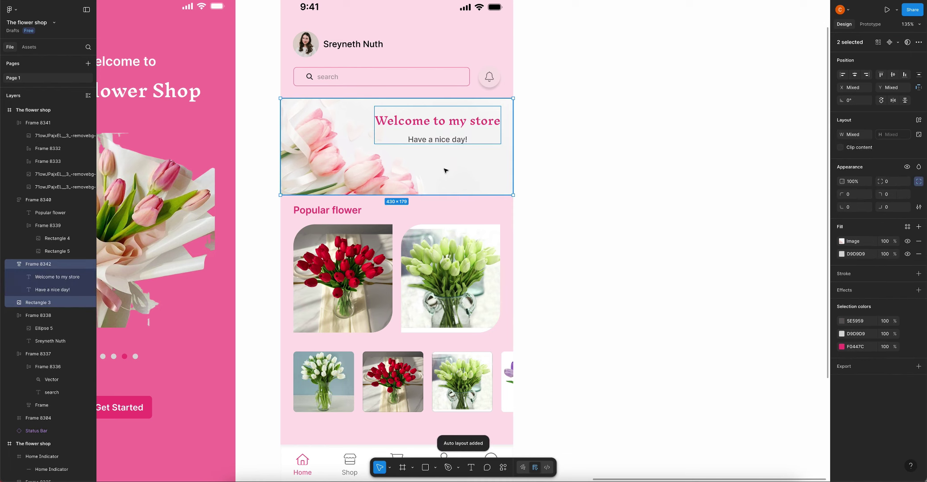
{"action": "key", "text": "shift+a"}
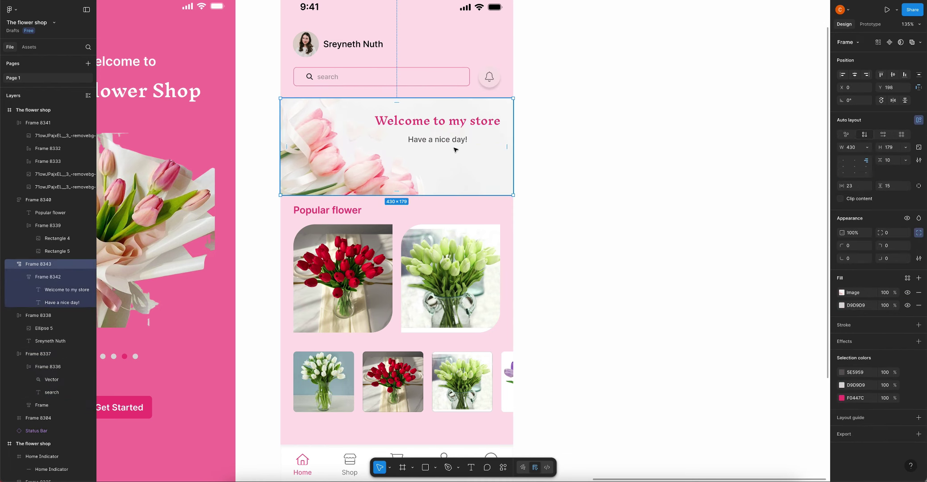
Stack the banner, Popular flower section and thumbnail row in auto layout with 32 spacing
{"action": "scroll", "coordinate": [455, 167], "scroll_direction": "down", "scroll_amount": 3}
{"action": "left_click", "coordinate": [431, 167], "text": "shift"}
{"action": "left_click", "coordinate": [429, 308], "text": "shift"}
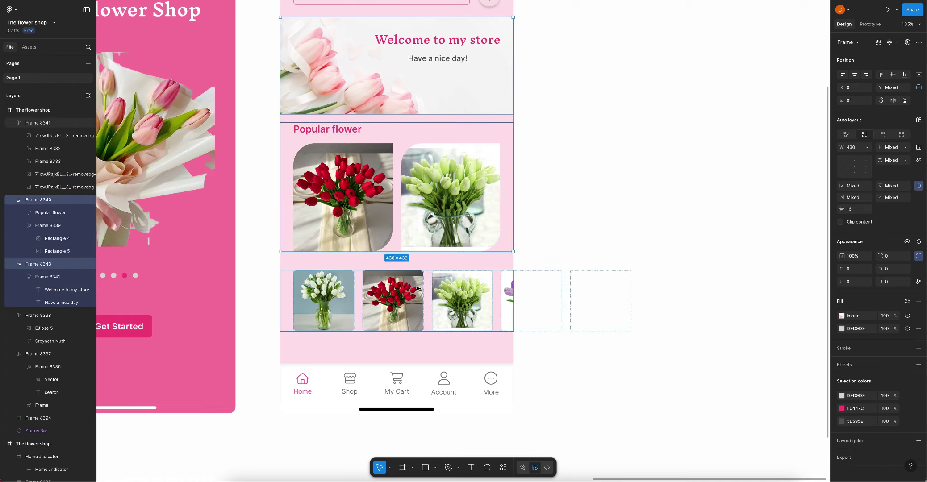
{"action": "key", "text": "shift+a"}
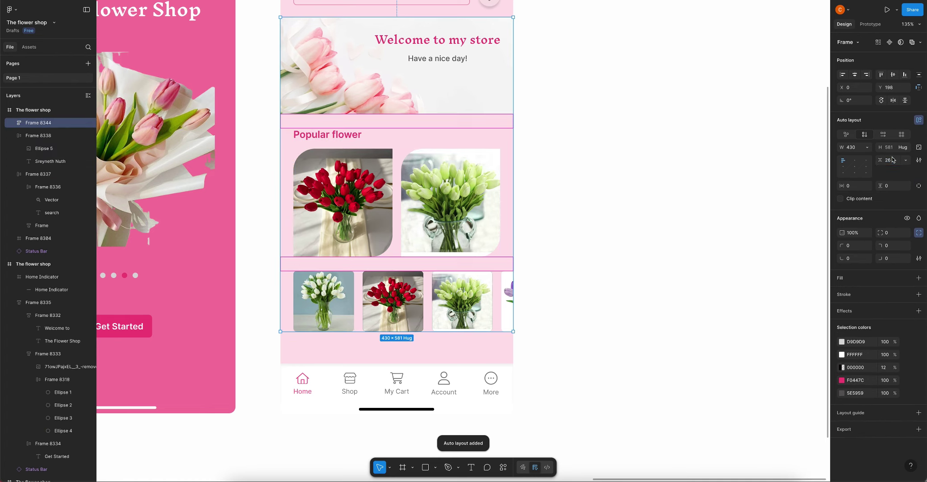
{"action": "type", "text": "32"}
{"action": "key", "text": "Return"}
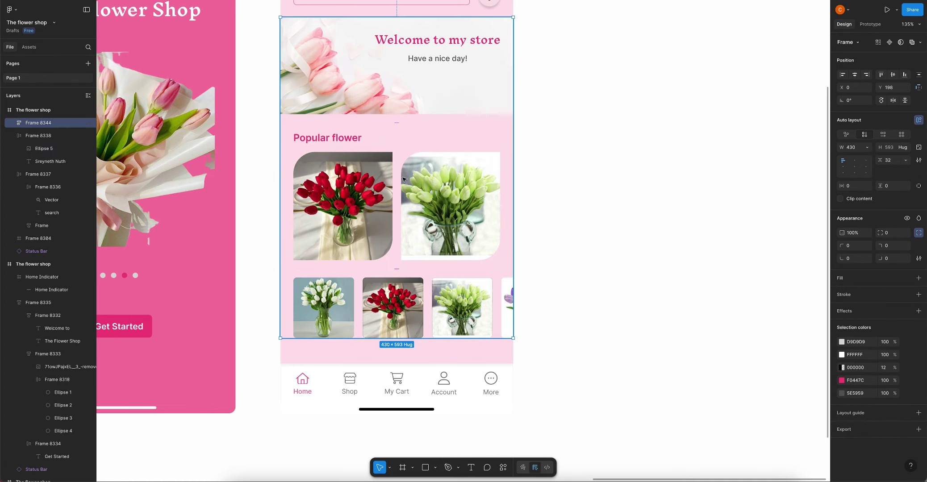
Check the gap between the search bar and the stacked content block
{"action": "scroll", "coordinate": [409, 192], "scroll_direction": "down", "scroll_amount": 5}
{"action": "left_click", "coordinate": [502, 183]}
{"action": "scroll", "coordinate": [496, 176], "scroll_direction": "up", "scroll_amount": 2}
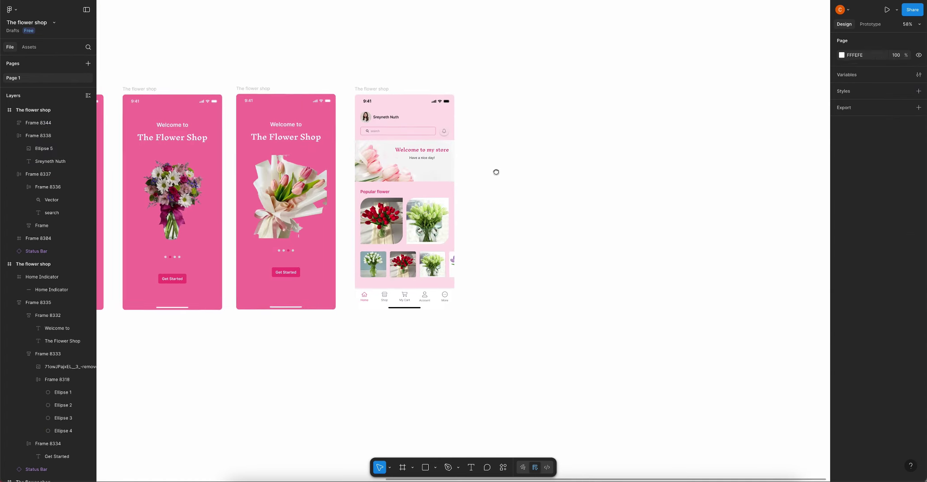
{"action": "left_click", "coordinate": [407, 139]}
{"action": "key", "text": "Tab"}
{"action": "key", "text": "alt"}
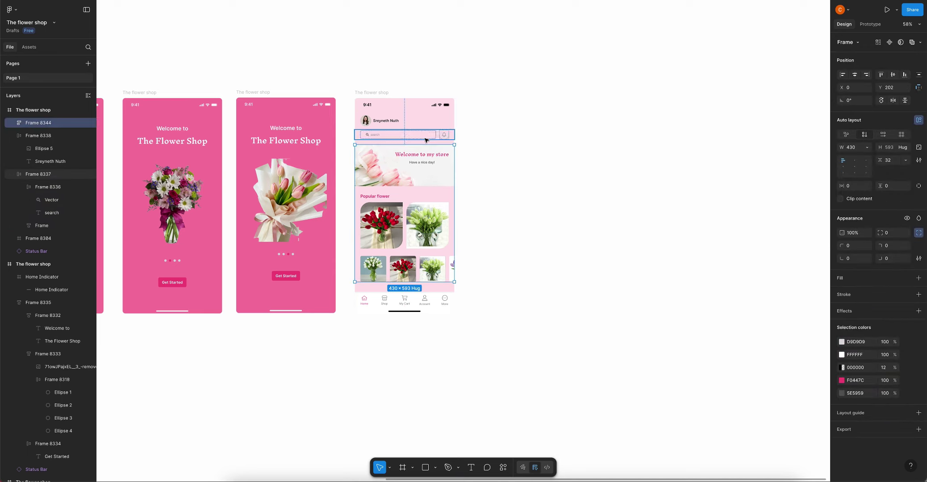
{"action": "left_click", "coordinate": [513, 173]}
Copy the Popular flower heading and duplicate the thumbnail row
{"action": "triple_click", "coordinate": [377, 199]}
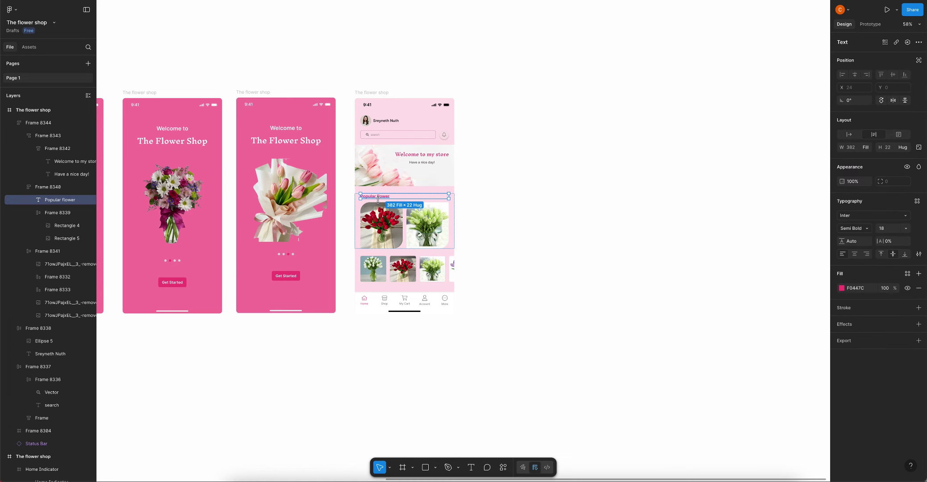
{"action": "right_click", "coordinate": [379, 197]}
{"action": "left_click", "coordinate": [390, 204]}
{"action": "scroll", "coordinate": [391, 281], "scroll_direction": "up", "scroll_amount": 5}
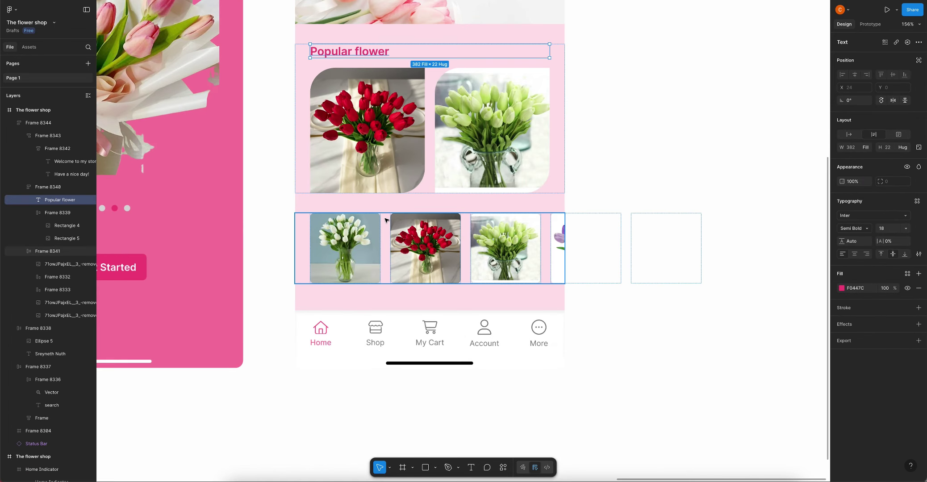
{"action": "left_click", "coordinate": [385, 268]}
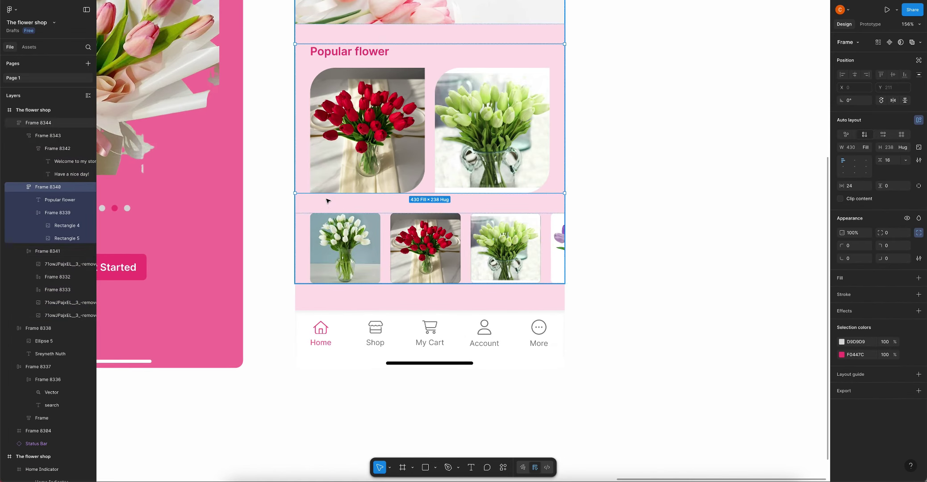
{"action": "key", "text": "ctrl+d"}
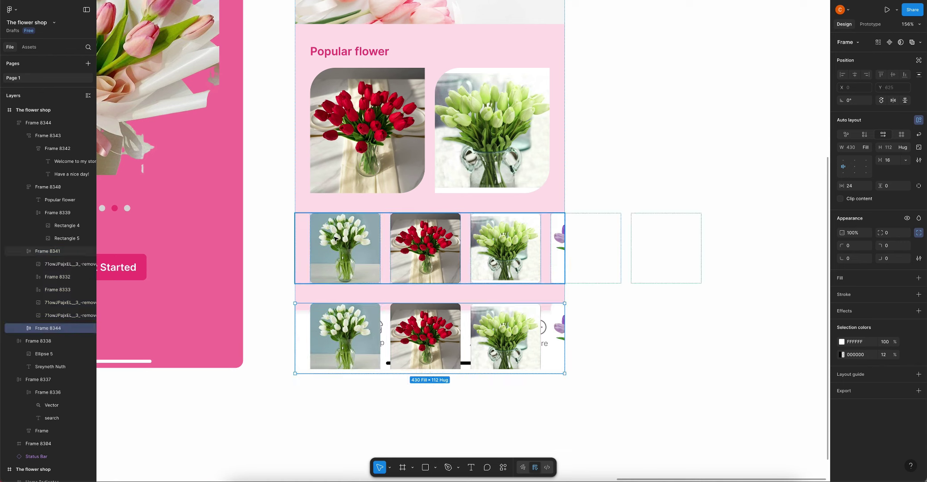
Paste the copied heading above the duplicated row and wrap both in auto layout with 16 spacing
{"action": "right_click", "coordinate": [338, 236]}
{"action": "left_click", "coordinate": [370, 224]}
{"action": "left_click_drag", "start_coordinate": [371, 224], "coordinate": [358, 261]}
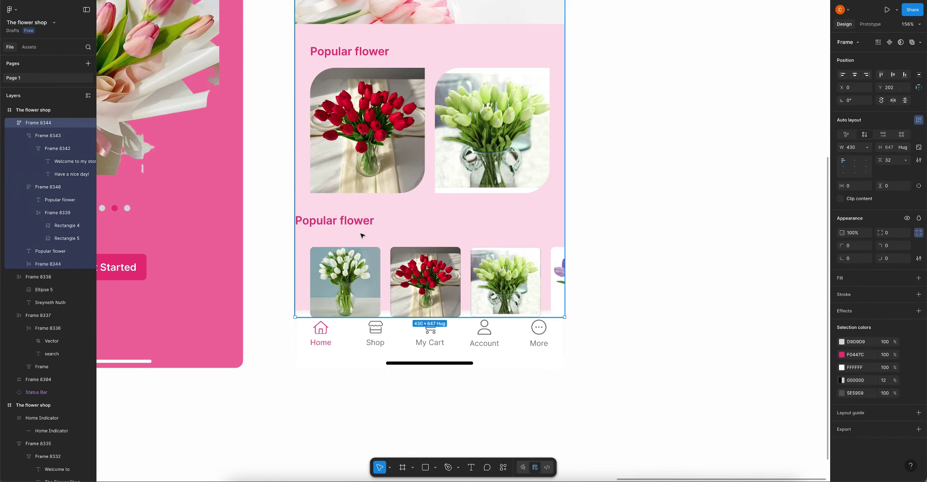
{"action": "left_click", "coordinate": [346, 226], "text": "shift"}
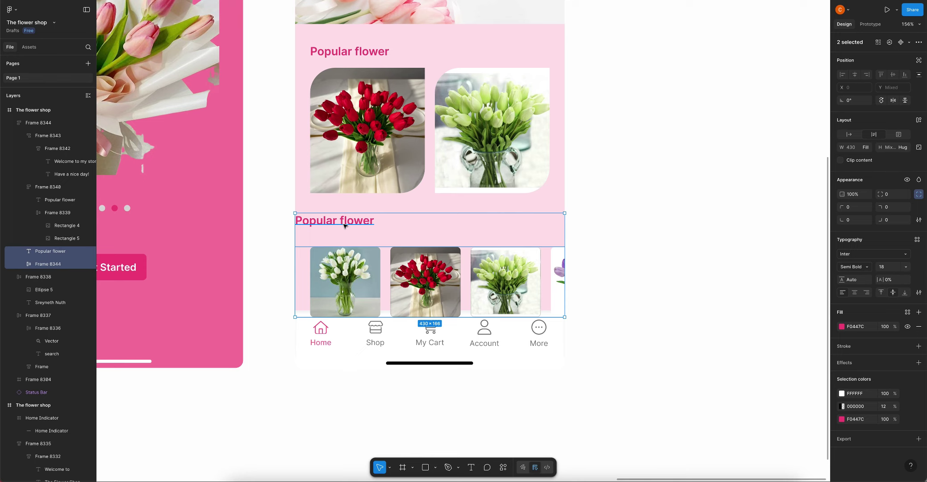
{"action": "key", "text": "shift+a"}
{"action": "left_click", "coordinate": [890, 163]}
{"action": "type", "text": "1"}
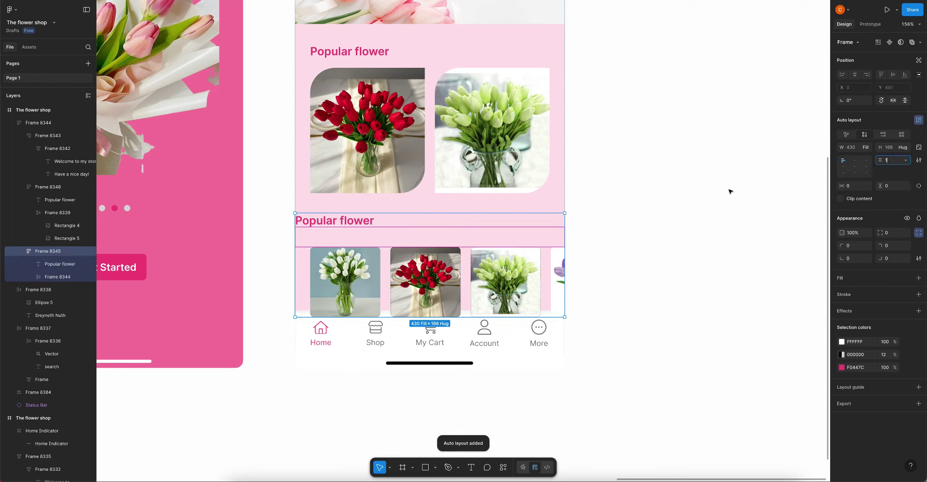
{"action": "type", "text": "6"}
{"action": "key", "text": "Return"}
Change the copied heading's text from 'Popular flower' to 'Stock flower'
{"action": "double_click", "coordinate": [346, 224]}
{"action": "left_click", "coordinate": [334, 221]}
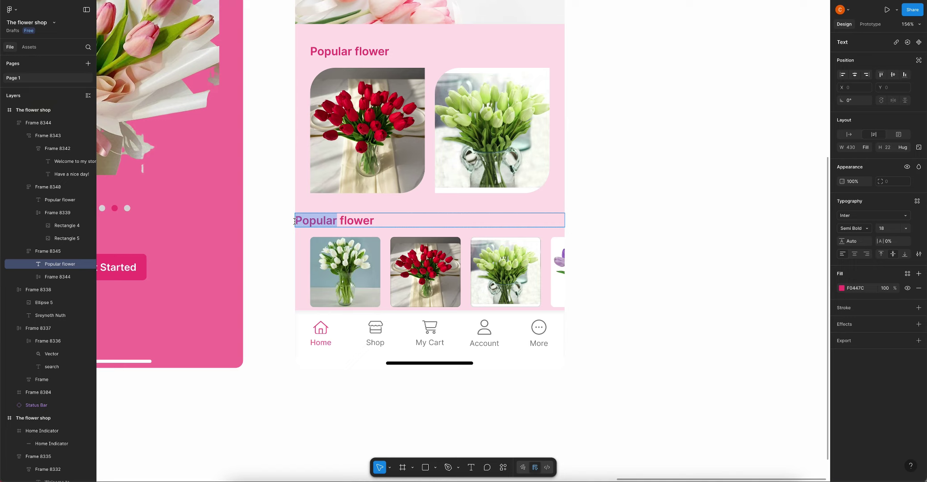
{"action": "type", "text": "St"}
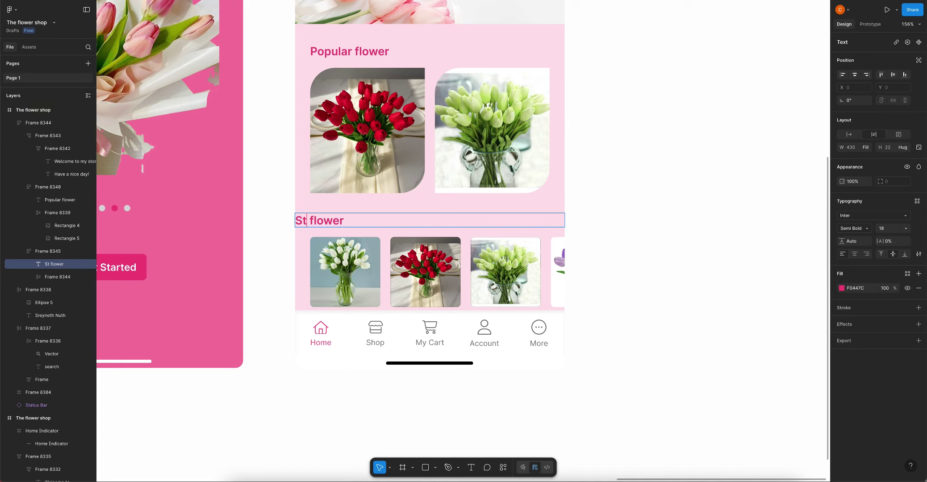
{"action": "type", "text": "ock"}
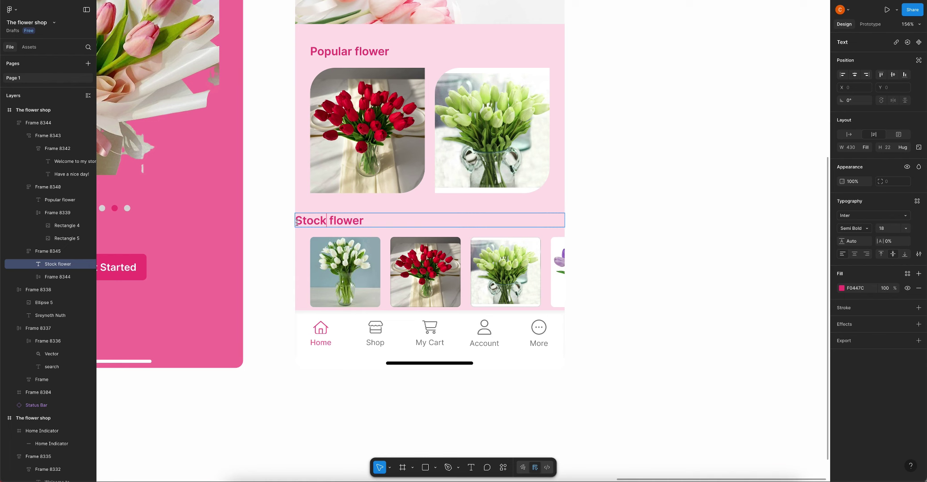
{"action": "key", "text": "Escape"}
{"action": "scroll", "coordinate": [378, 273], "scroll_direction": "down", "scroll_amount": 5}
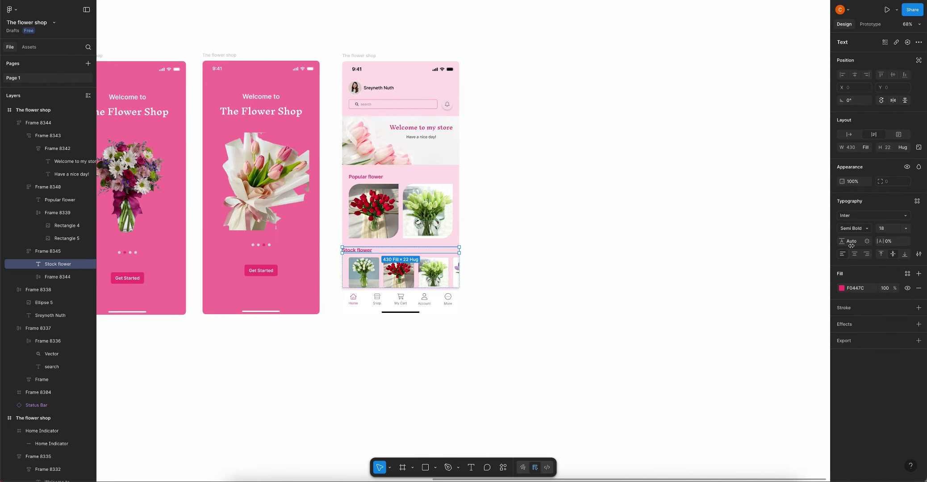
{"action": "scroll", "coordinate": [369, 253], "scroll_direction": "up", "scroll_amount": 3}
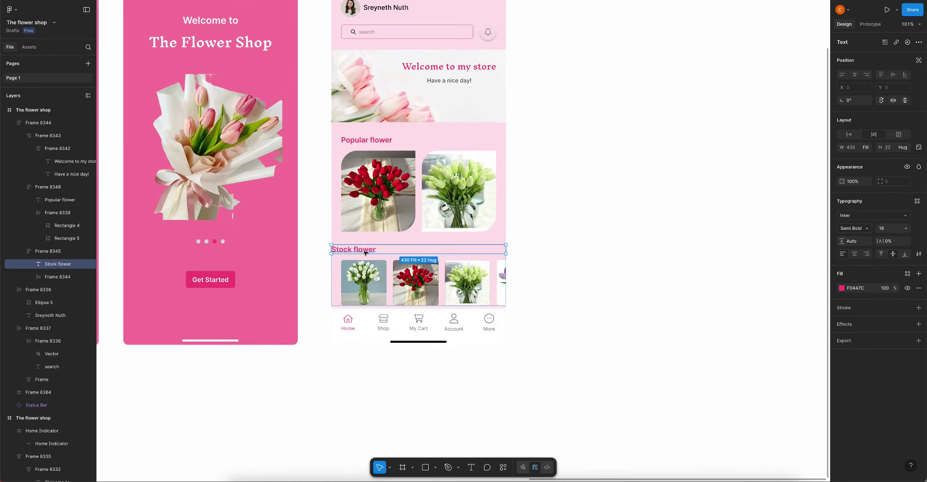
Try centre alignment on both headings, then left-align the Popular flower heading
{"action": "left_click", "coordinate": [857, 255]}
{"action": "key", "text": "shift+Enter"}
{"action": "key", "text": "shift+Tab"}
{"action": "key", "text": "Enter"}
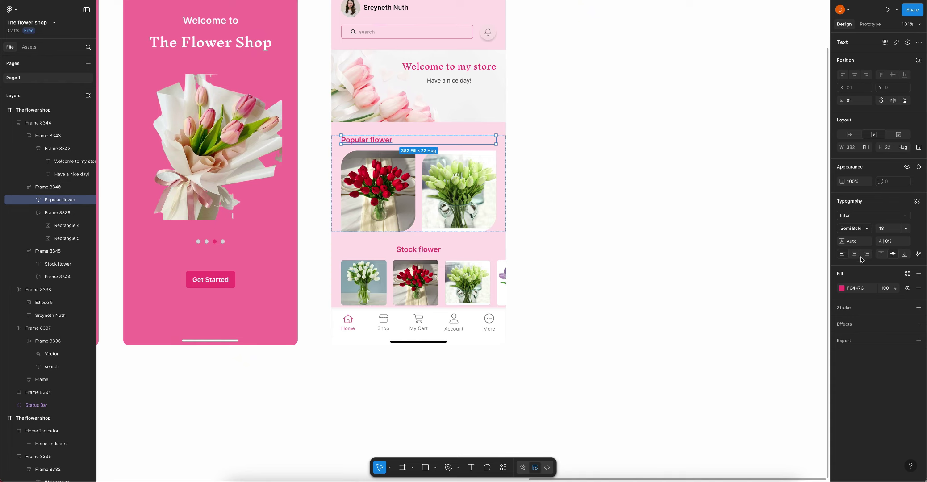
{"action": "left_click", "coordinate": [855, 254]}
{"action": "left_click", "coordinate": [516, 218]}
{"action": "scroll", "coordinate": [516, 218], "scroll_direction": "down", "scroll_amount": 4}
{"action": "scroll", "coordinate": [389, 230], "scroll_direction": "up", "scroll_amount": 4}
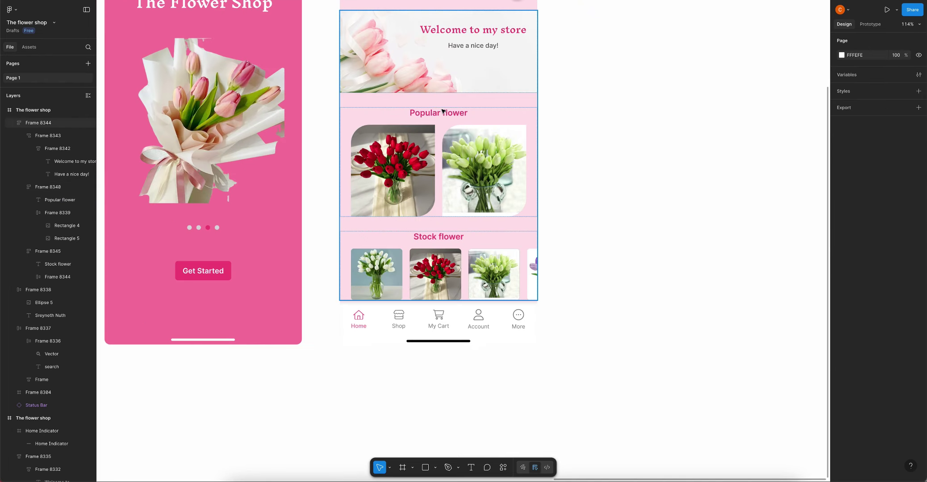
{"action": "double_click", "coordinate": [491, 205]}
{"action": "key", "text": "Return"}
{"action": "left_click", "coordinate": [843, 254]}
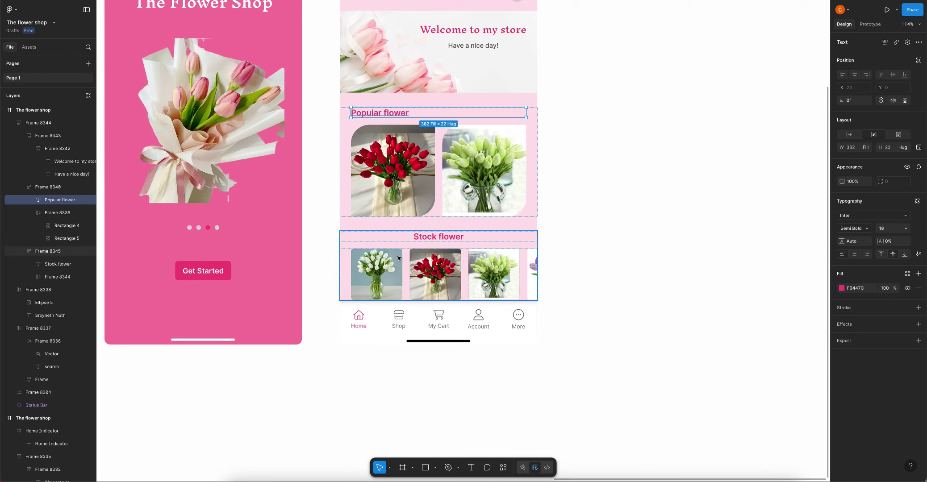
Wrap the Stock flower heading in a left-aligned auto-layout frame with 24 left padding
{"action": "left_click", "coordinate": [394, 240]}
{"action": "key", "text": "shift+a"}
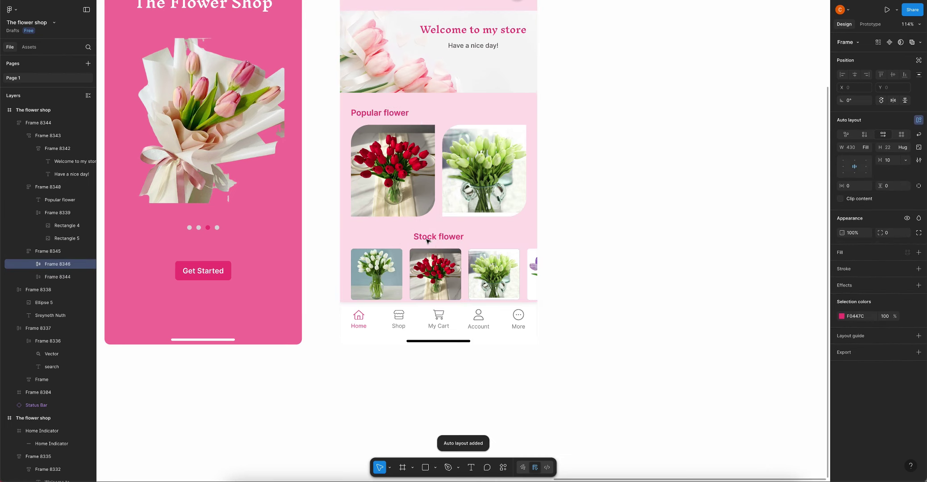
{"action": "left_click", "coordinate": [843, 167]}
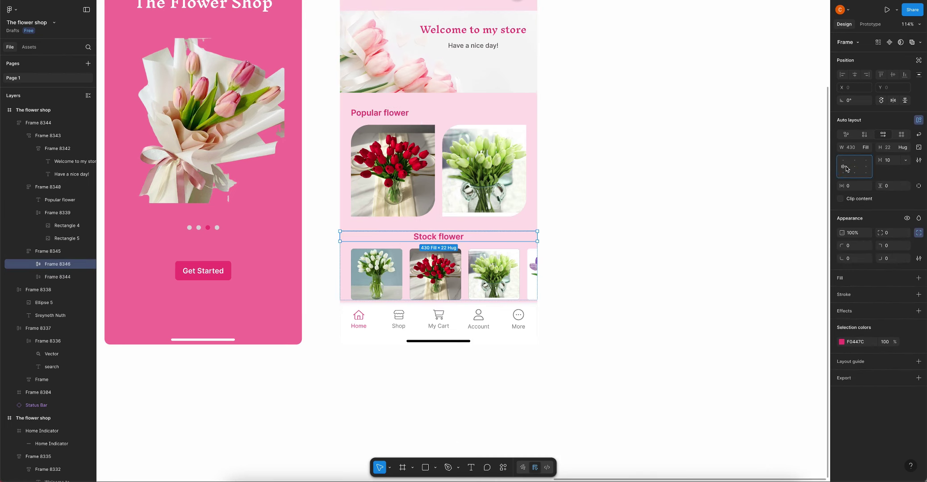
{"action": "double_click", "coordinate": [434, 237]}
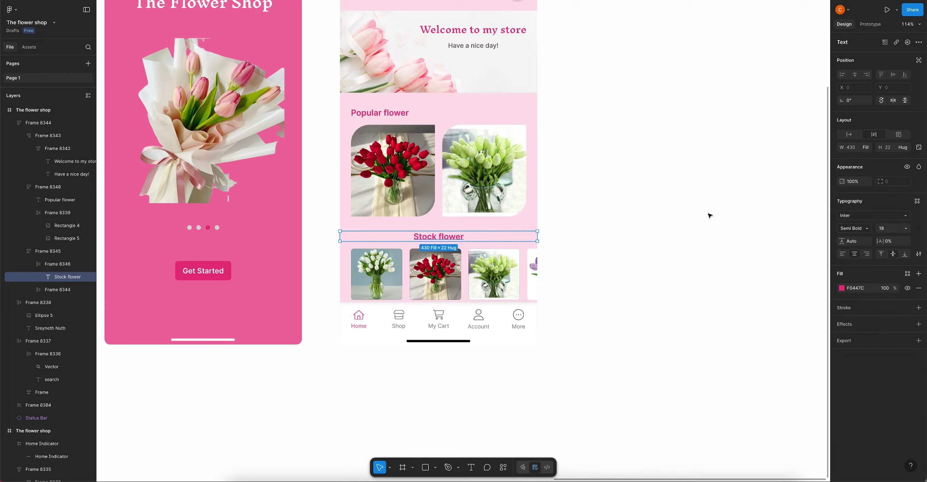
{"action": "left_click", "coordinate": [843, 253]}
{"action": "key", "text": "Escape"}
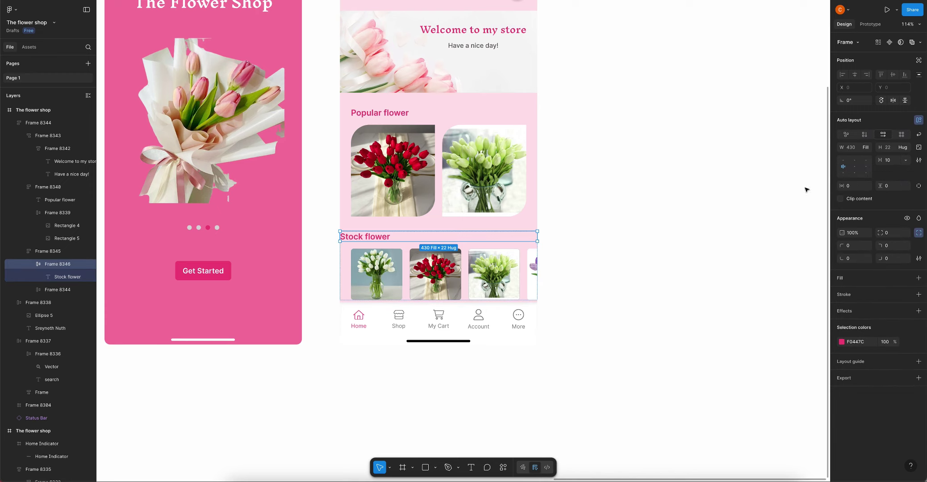
{"action": "key", "text": "Return"}
{"action": "key", "text": "Escape"}
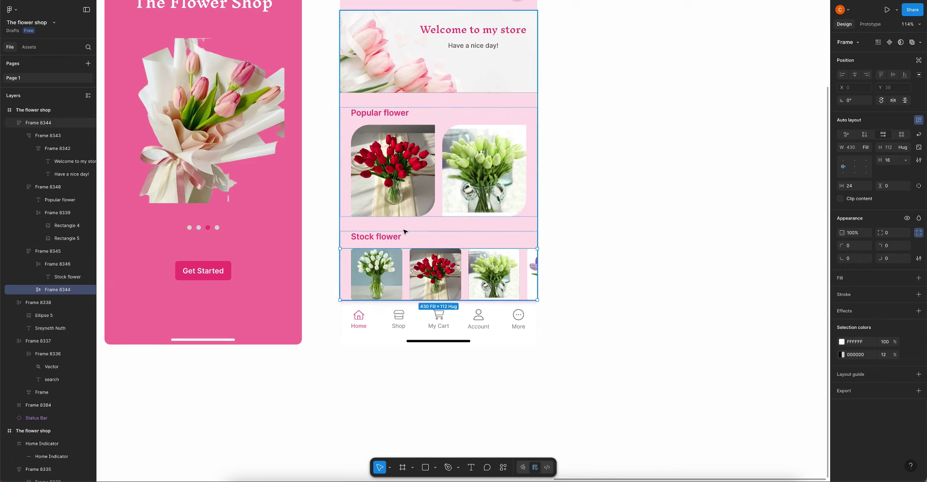
Set the heading-to-photo spacing to 10 in both the Stock flower and Popular flower sections
{"action": "left_click", "coordinate": [887, 160]}
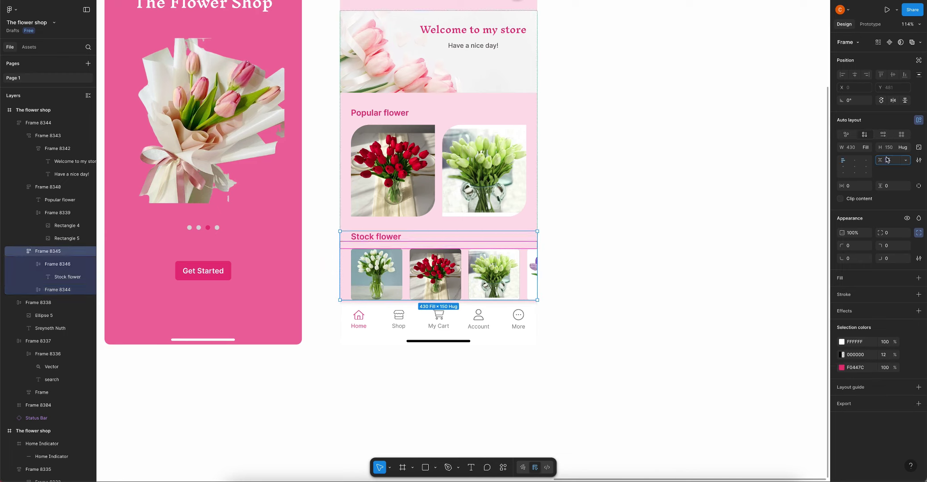
{"action": "type", "text": "10"}
{"action": "left_click", "coordinate": [520, 133]}
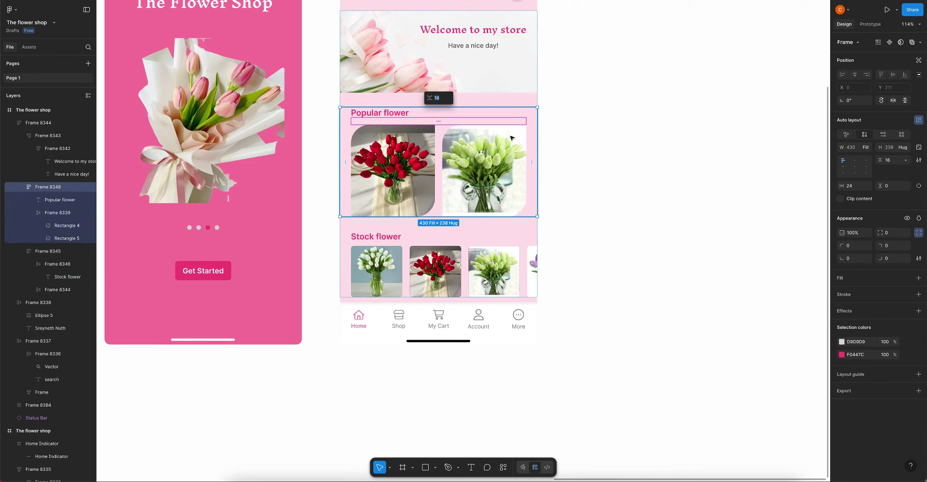
{"action": "left_click", "coordinate": [899, 159]}
{"action": "type", "text": "10"}
{"action": "key", "text": "Return"}
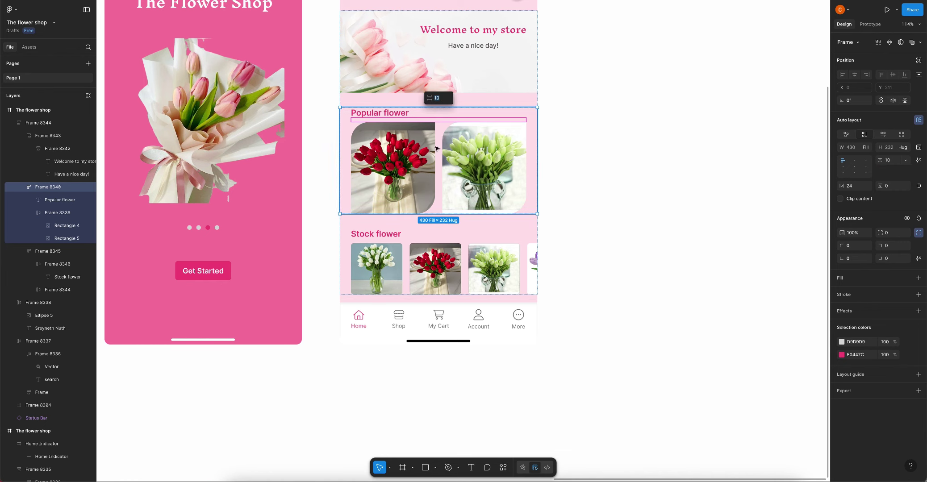
{"action": "scroll", "coordinate": [604, 180], "scroll_direction": "down", "scroll_amount": 2}
{"action": "left_click", "coordinate": [604, 180]}
{"action": "scroll", "coordinate": [566, 196], "scroll_direction": "down", "scroll_amount": 4}
Eyedrop the pale pink FEE2EB background colour onto the Home Indicator strip
{"action": "scroll", "coordinate": [467, 272], "scroll_direction": "up", "scroll_amount": 5}
{"action": "left_click", "coordinate": [468, 271]}
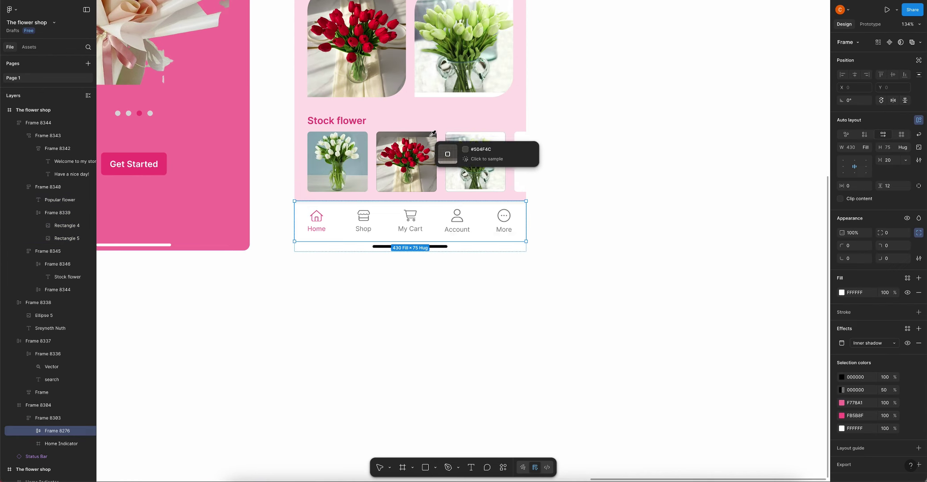
{"action": "left_click", "coordinate": [474, 250]}
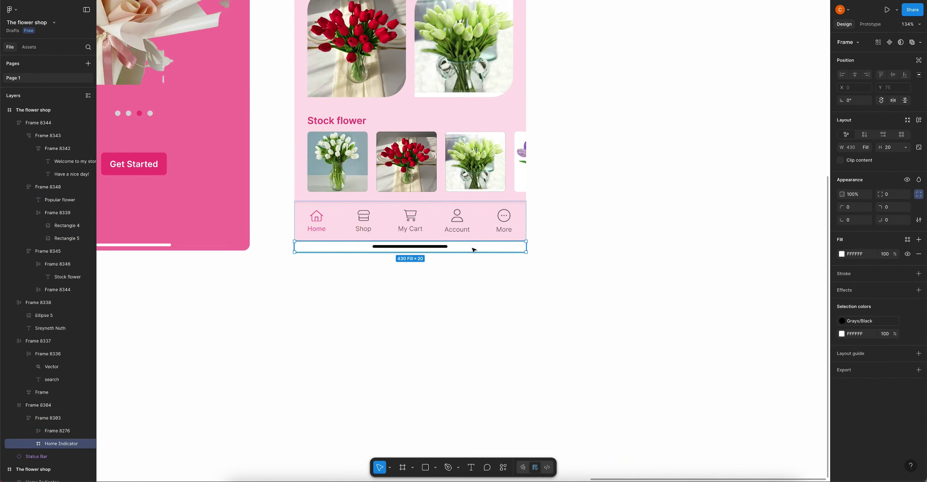
{"action": "key", "text": "i"}
{"action": "key", "text": "Escape"}
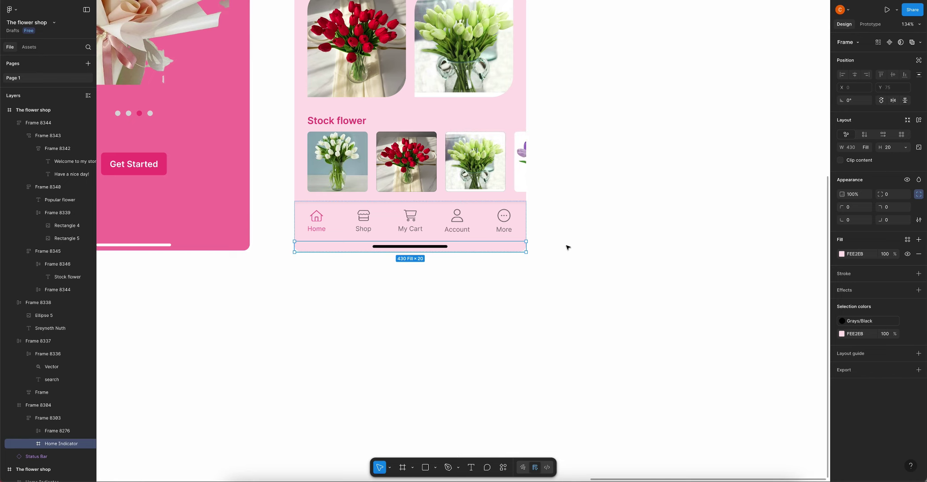
{"action": "left_click", "coordinate": [567, 246]}
{"action": "scroll", "coordinate": [539, 247], "scroll_direction": "down", "scroll_amount": 5}
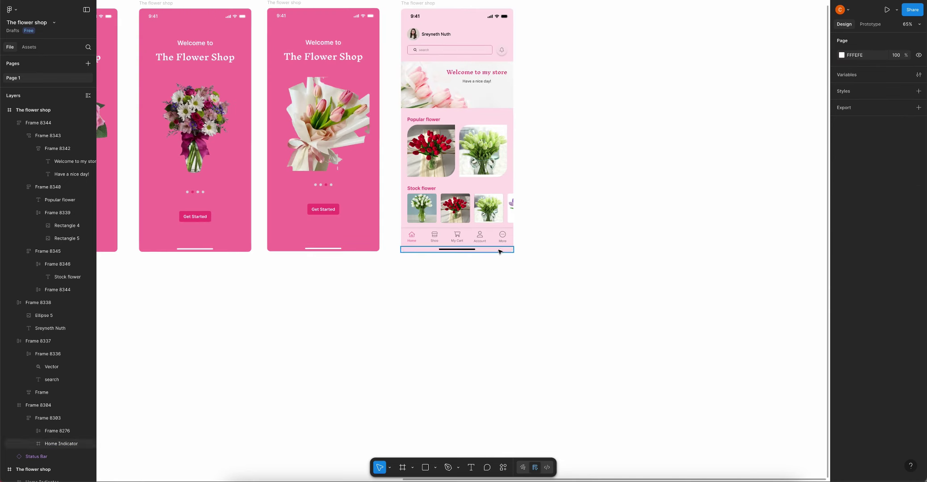
{"action": "scroll", "coordinate": [527, 248], "scroll_direction": "down", "scroll_amount": 3}
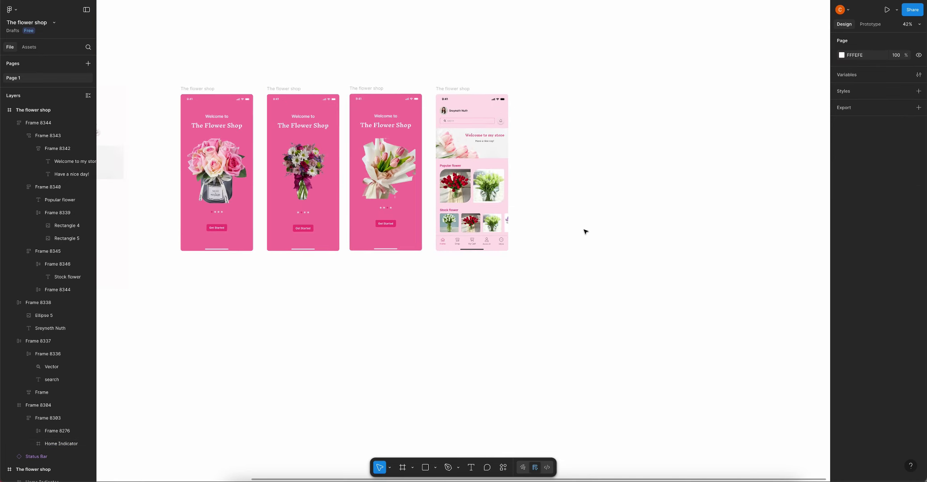
{"action": "scroll", "coordinate": [585, 232], "scroll_direction": "up", "scroll_amount": 2}
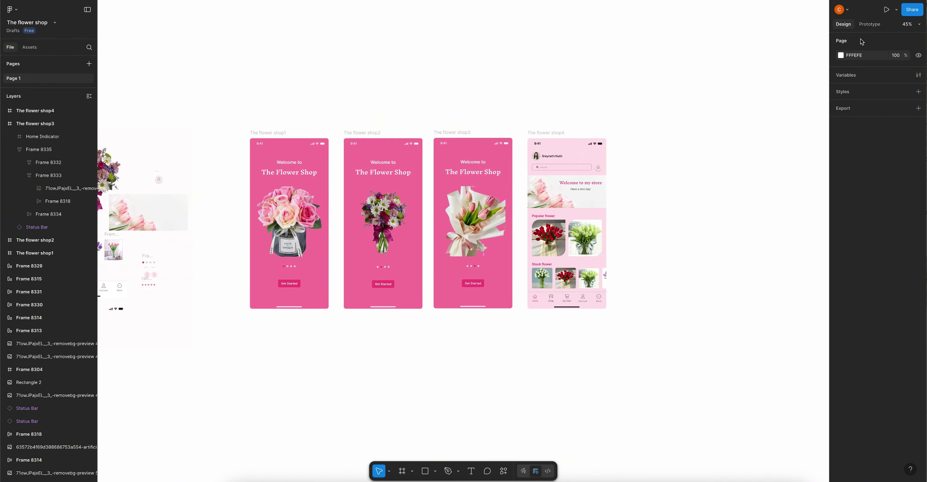
In Prototype mode, link the first screen's second dot to the second welcome screen with Smart animate
{"action": "left_click", "coordinate": [869, 24]}
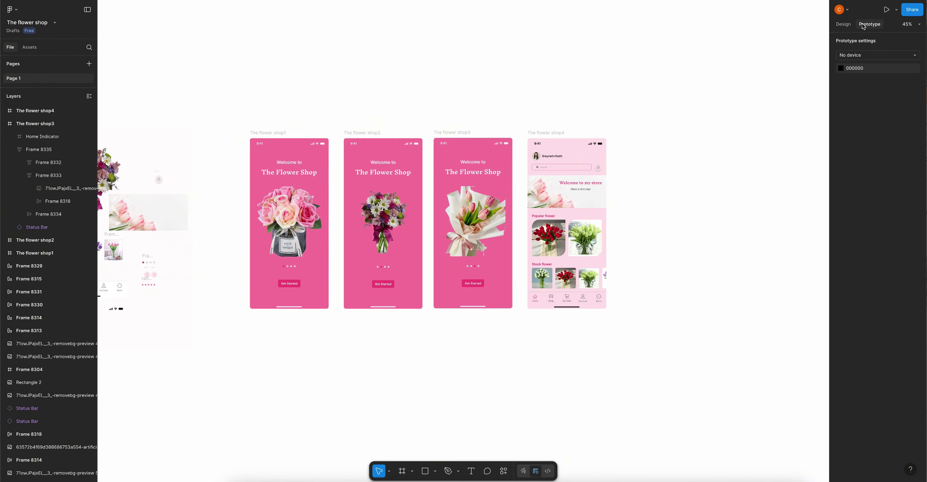
{"action": "left_click", "coordinate": [270, 133]}
{"action": "scroll", "coordinate": [277, 263], "scroll_direction": "up", "scroll_amount": 10}
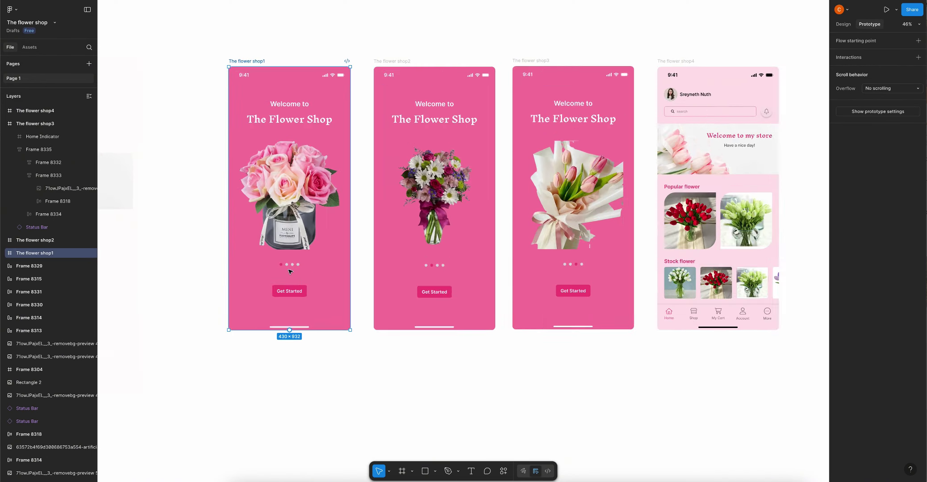
{"action": "left_click", "coordinate": [285, 261]}
{"action": "left_click", "coordinate": [287, 261]}
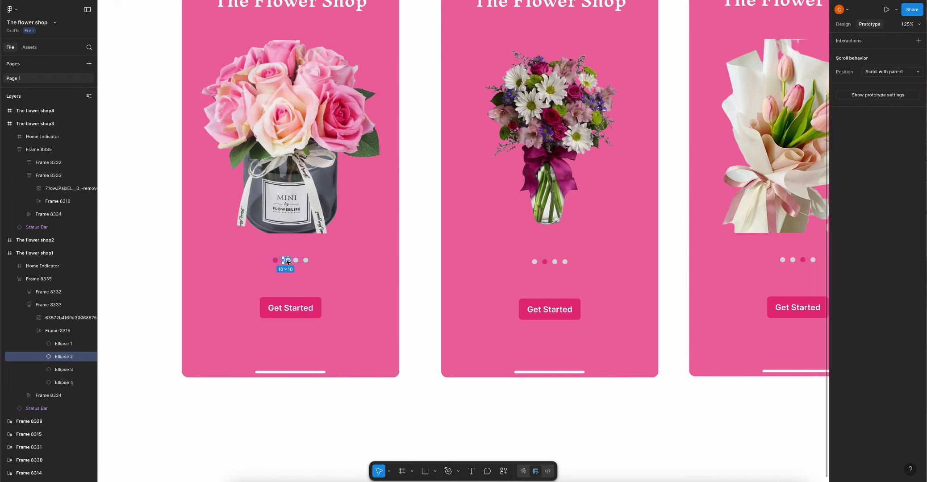
{"action": "left_click_drag", "start_coordinate": [452, 240], "coordinate": [455, 238]}
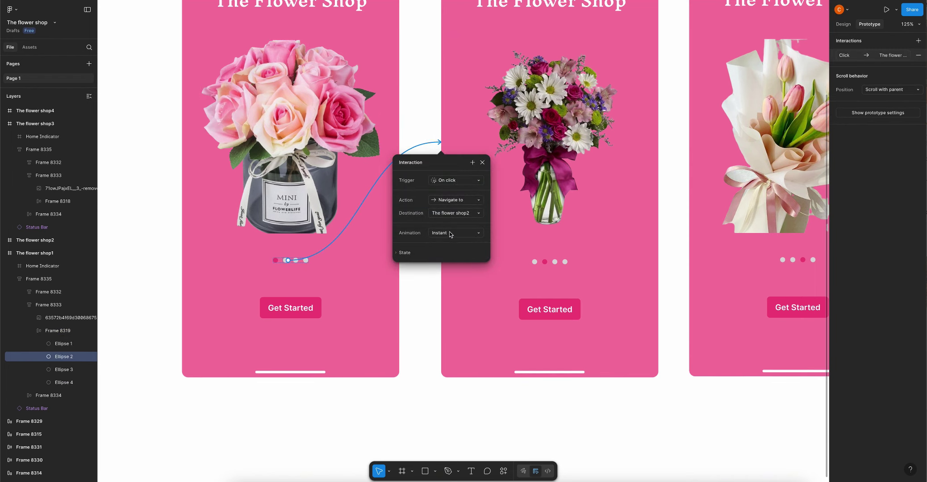
{"action": "left_click", "coordinate": [450, 234]}
{"action": "left_click", "coordinate": [444, 251]}
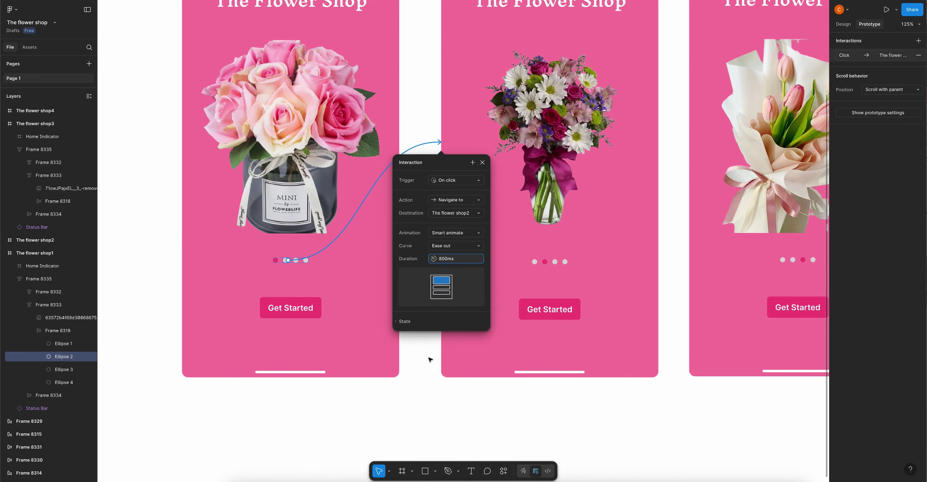
{"action": "left_click", "coordinate": [429, 360]}
{"action": "scroll", "coordinate": [402, 254], "scroll_direction": "down", "scroll_amount": 3}
{"action": "scroll", "coordinate": [491, 264], "scroll_direction": "up", "scroll_amount": 5}
Link the second screen's third dot to the third welcome screen
{"action": "left_click", "coordinate": [480, 254]}
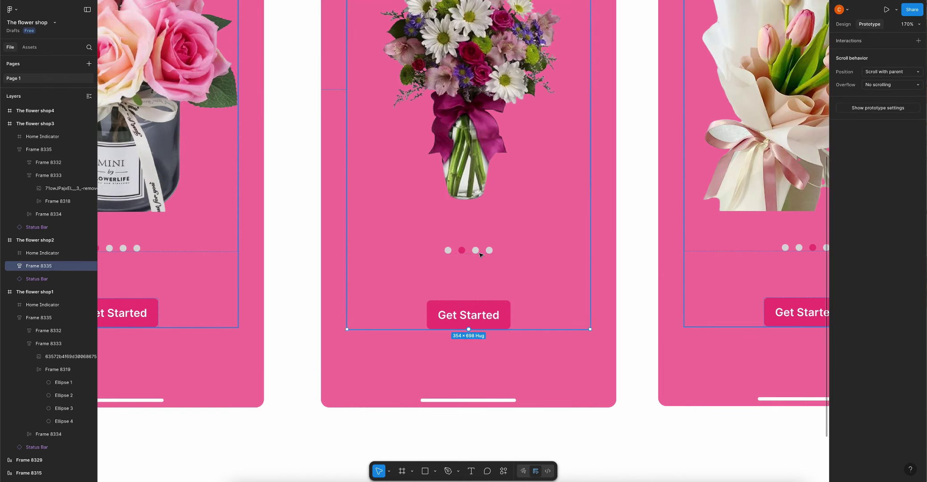
{"action": "left_click", "coordinate": [476, 250]}
{"action": "scroll", "coordinate": [451, 254], "scroll_direction": "down", "scroll_amount": 3}
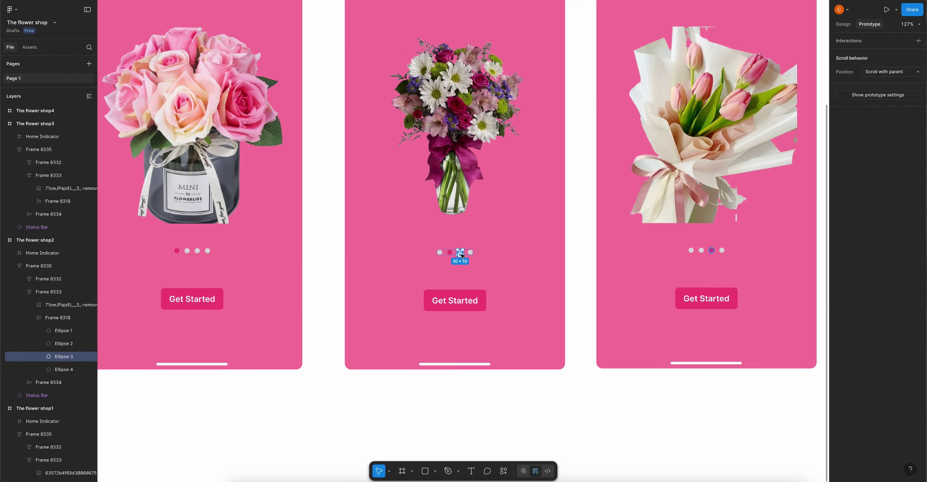
{"action": "left_click_drag", "start_coordinate": [462, 253], "coordinate": [607, 232]}
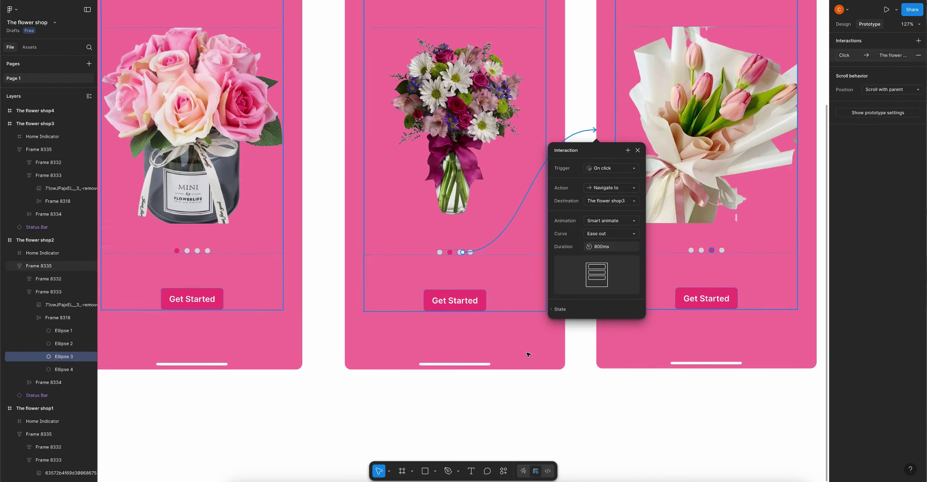
{"action": "left_click", "coordinate": [592, 374]}
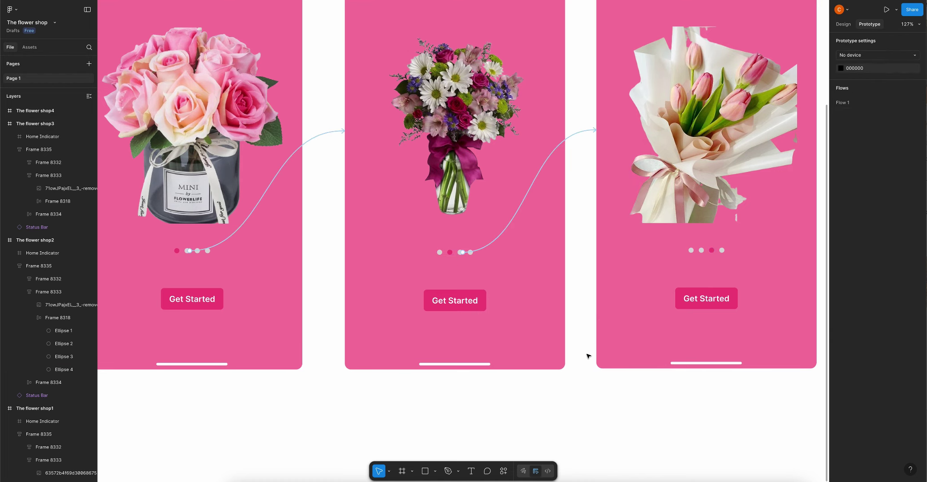
Link the second screen's first and second dots back to the first welcome screen
{"action": "left_click", "coordinate": [450, 253]}
{"action": "left_click", "coordinate": [450, 252]}
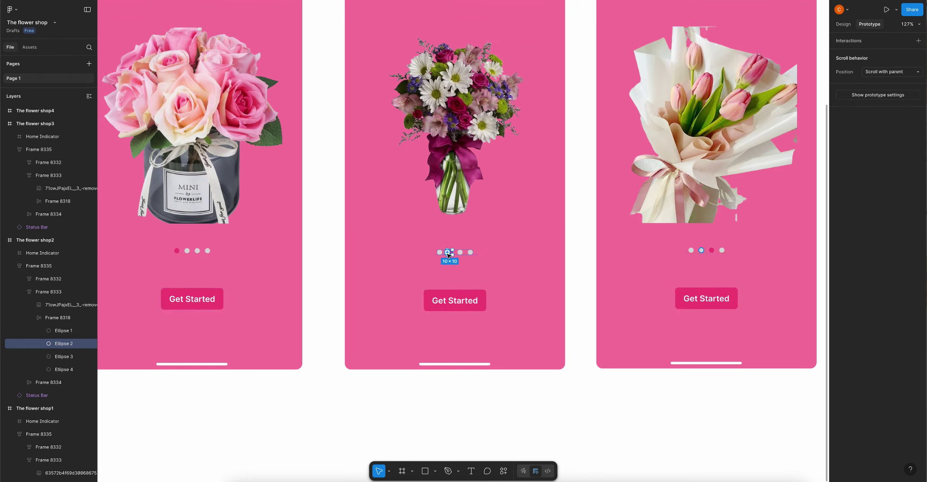
{"action": "left_click_drag", "start_coordinate": [442, 253], "coordinate": [304, 188]}
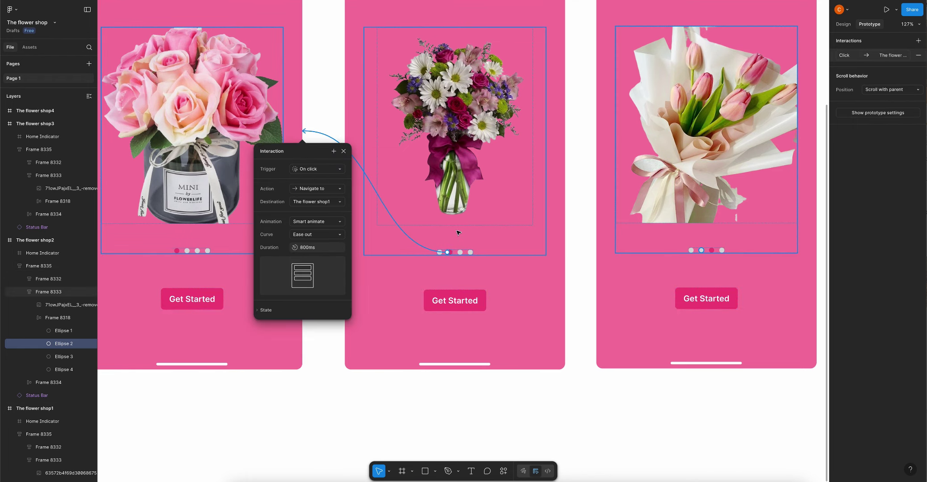
{"action": "left_click", "coordinate": [390, 220]}
{"action": "left_click", "coordinate": [350, 182]}
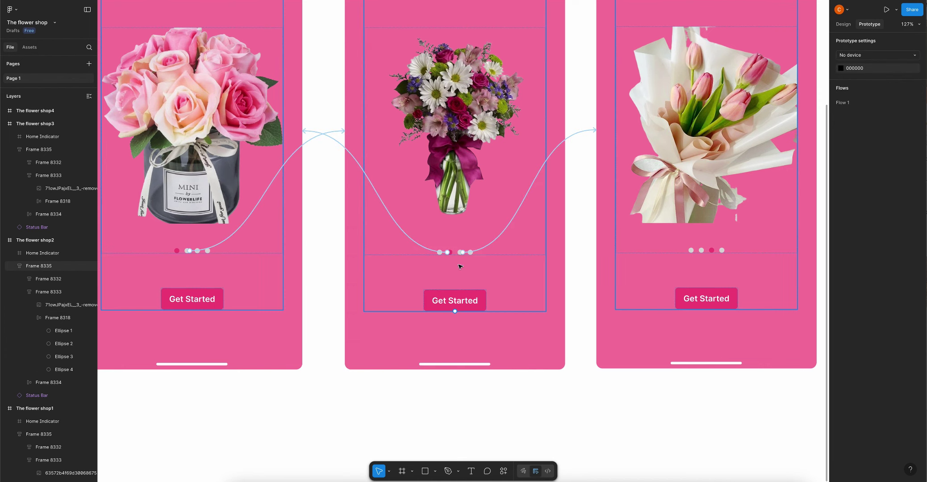
{"action": "left_click", "coordinate": [415, 244]}
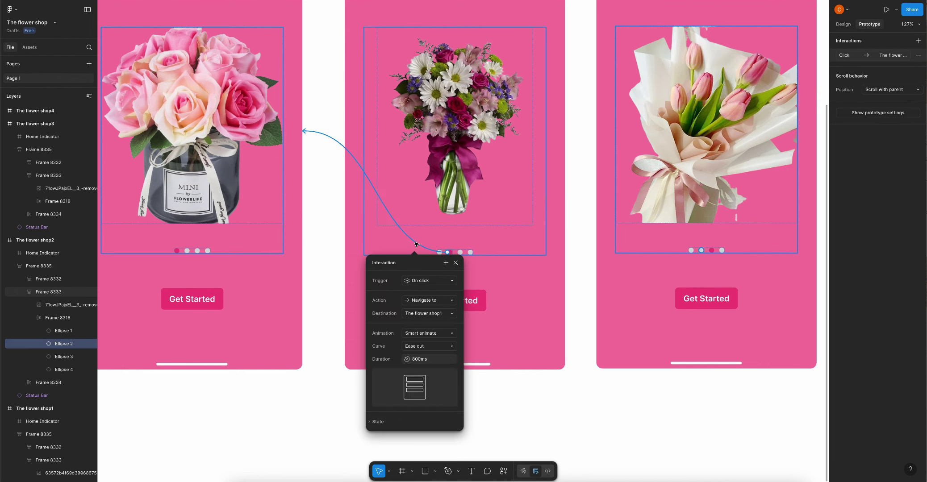
{"action": "left_click", "coordinate": [435, 253]}
{"action": "left_click", "coordinate": [437, 253]}
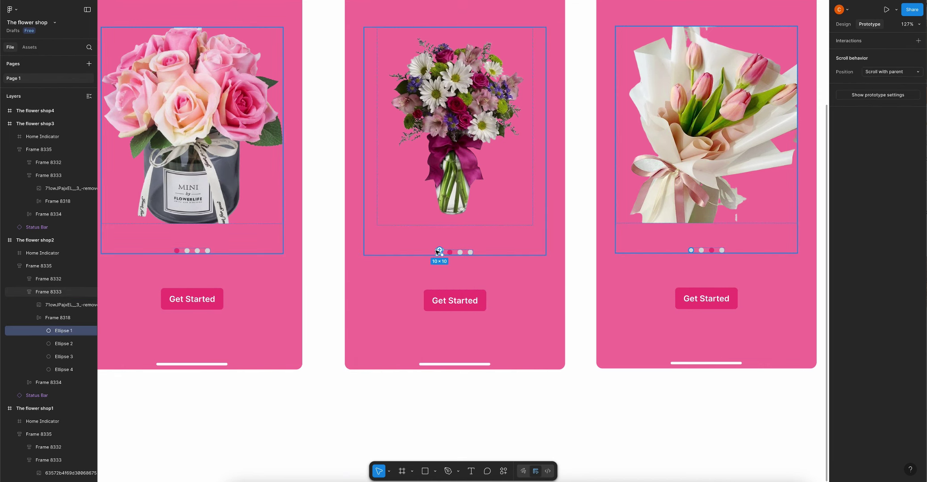
{"action": "left_click_drag", "start_coordinate": [439, 250], "coordinate": [294, 209]}
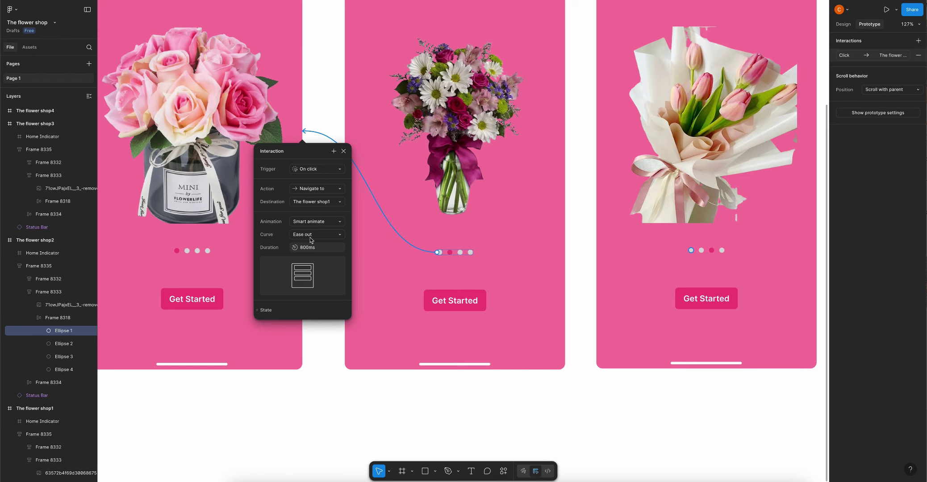
{"action": "left_click", "coordinate": [413, 392]}
Link the third screen's second dot back to the second welcome screen
{"action": "left_click", "coordinate": [692, 251]}
{"action": "left_click", "coordinate": [693, 252]}
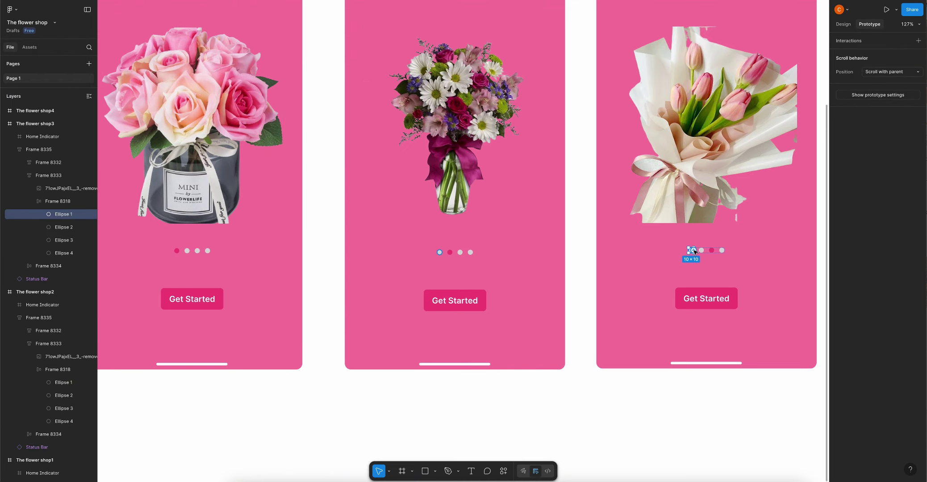
{"action": "left_click", "coordinate": [701, 251]}
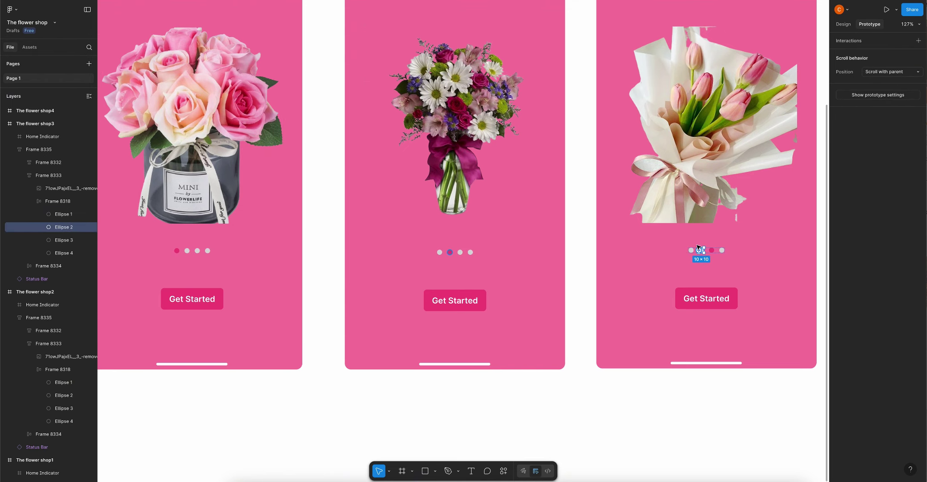
{"action": "left_click_drag", "start_coordinate": [698, 248], "coordinate": [374, 251]}
Link the Get Started buttons on all three welcome screens to the home screen
{"action": "scroll", "coordinate": [374, 251], "scroll_direction": "down", "scroll_amount": 5}
{"action": "left_click", "coordinate": [587, 337]}
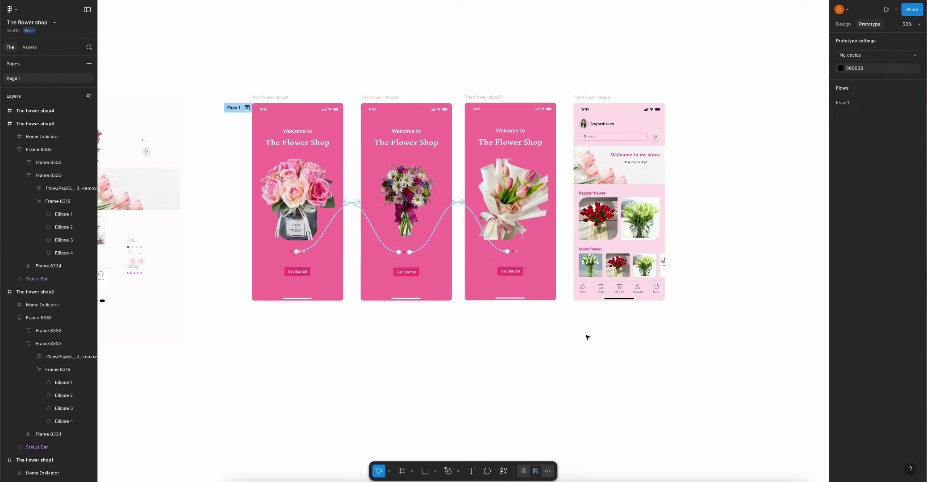
{"action": "left_click", "coordinate": [301, 271]}
{"action": "left_click_drag", "start_coordinate": [310, 272], "coordinate": [578, 263]}
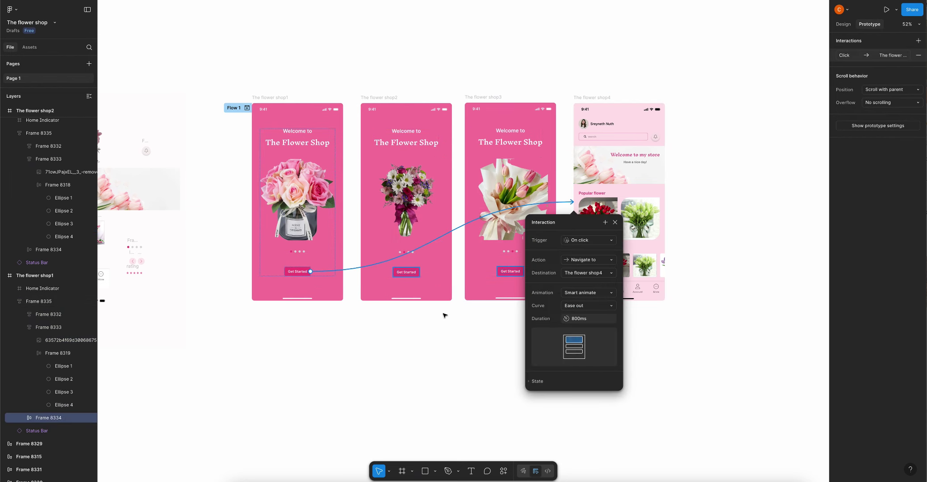
{"action": "left_click", "coordinate": [444, 316]}
{"action": "left_click", "coordinate": [414, 271]}
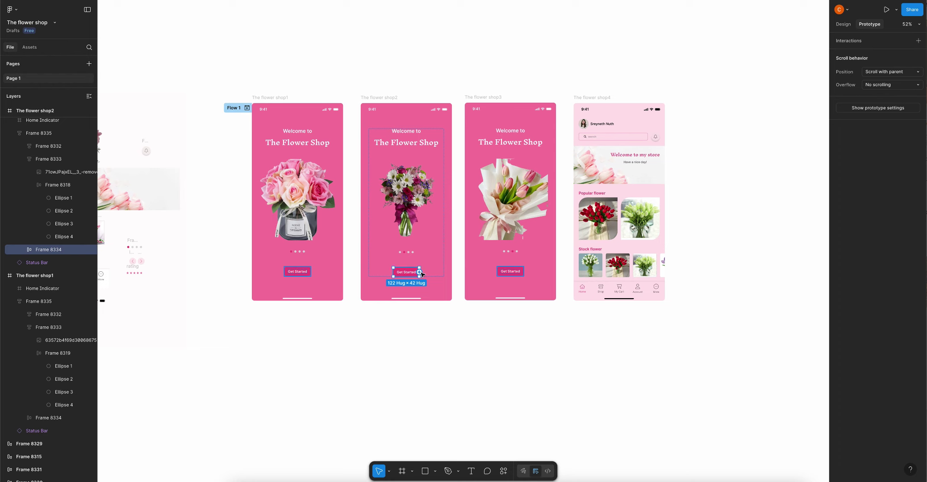
{"action": "left_click_drag", "start_coordinate": [421, 274], "coordinate": [575, 265]}
{"action": "left_click", "coordinate": [514, 273]}
{"action": "left_click", "coordinate": [512, 271]}
{"action": "left_click", "coordinate": [684, 344]}
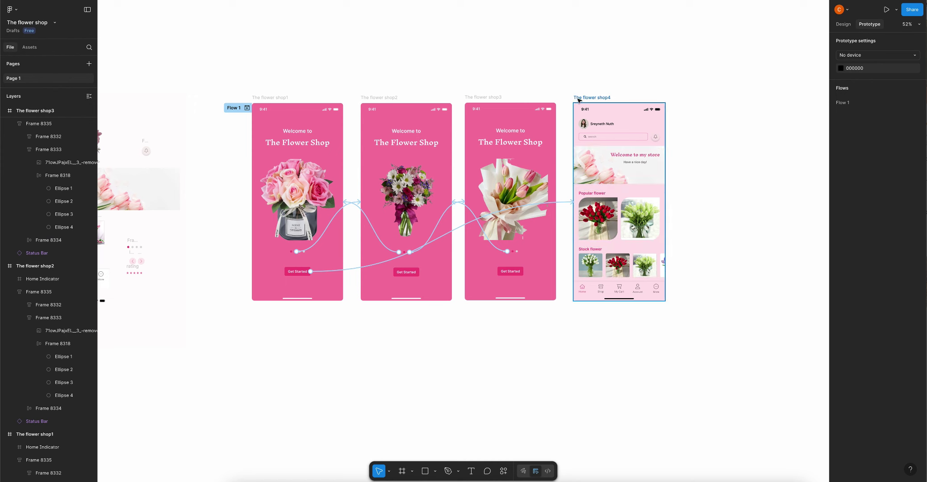
Link the home screen back to the first welcome screen
{"action": "left_click", "coordinate": [594, 183]}
{"action": "left_click_drag", "start_coordinate": [573, 207], "coordinate": [312, 196]}
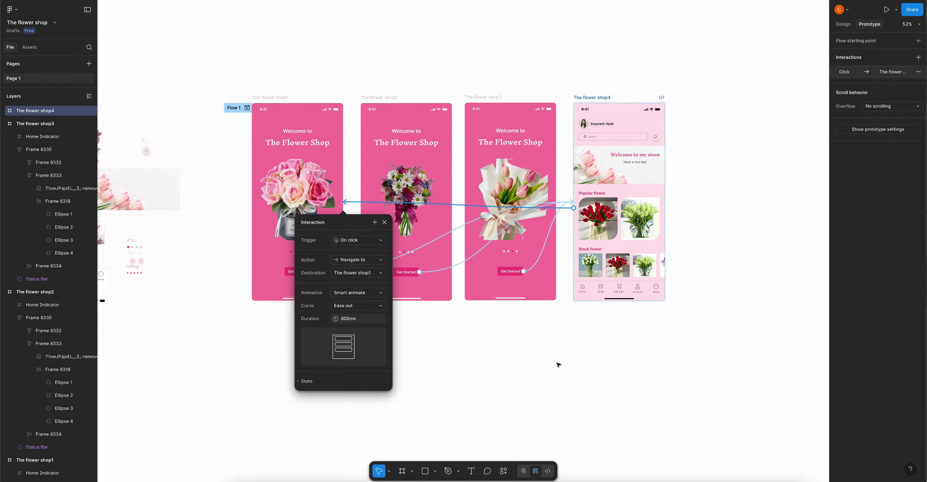
{"action": "left_click", "coordinate": [527, 366]}
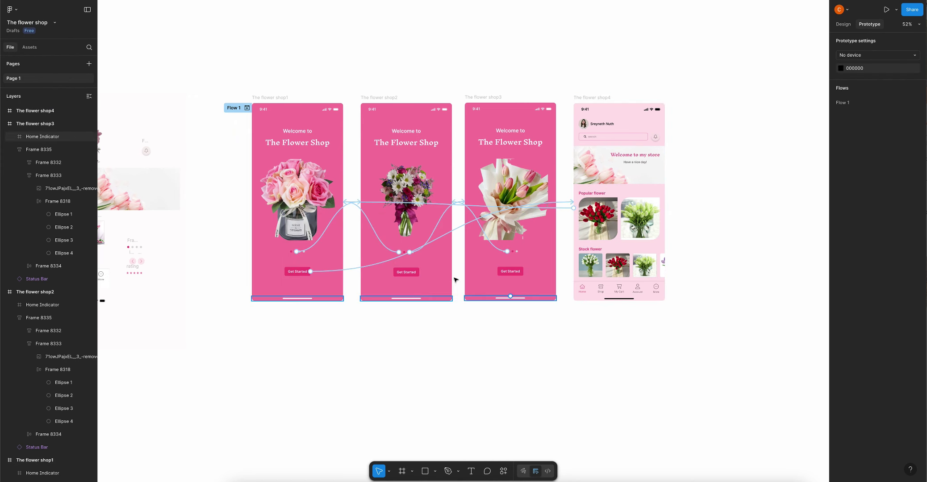
{"action": "scroll", "coordinate": [286, 254], "scroll_direction": "up", "scroll_amount": 5}
{"action": "scroll", "coordinate": [285, 253], "scroll_direction": "down", "scroll_amount": 3}
{"action": "scroll", "coordinate": [599, 323], "scroll_direction": "right", "scroll_amount": 2}
{"action": "scroll", "coordinate": [598, 323], "scroll_direction": "down", "scroll_amount": 1}
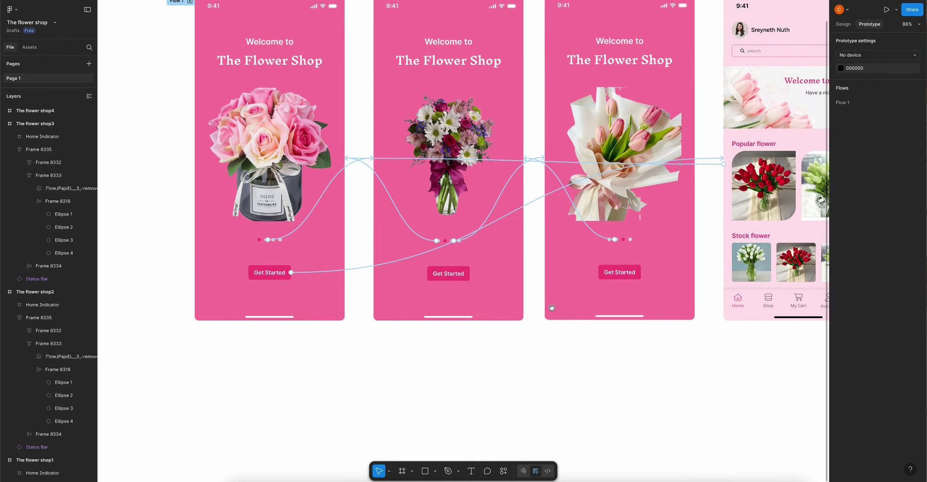
{"action": "left_click", "coordinate": [447, 243]}
{"action": "scroll", "coordinate": [447, 243], "scroll_direction": "up", "scroll_amount": 5}
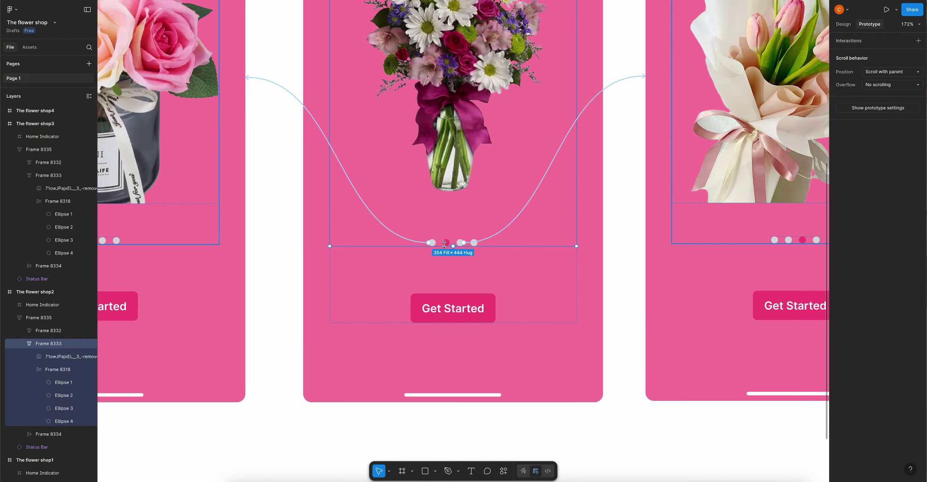
{"action": "left_click", "coordinate": [447, 242]}
{"action": "left_click", "coordinate": [447, 243]}
{"action": "scroll", "coordinate": [447, 243], "scroll_direction": "down", "scroll_amount": 3}
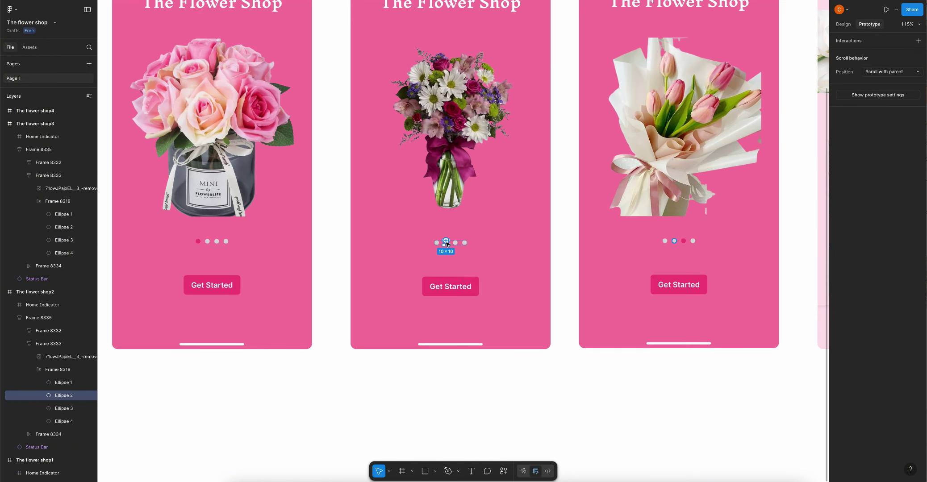
{"action": "left_click", "coordinate": [287, 246]}
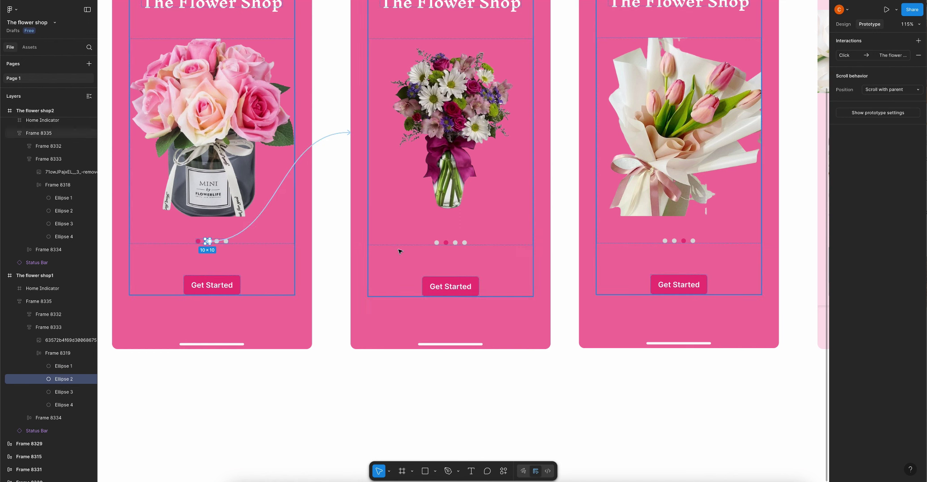
{"action": "left_click", "coordinate": [464, 247]}
{"action": "scroll", "coordinate": [528, 236], "scroll_direction": "down", "scroll_amount": 5}
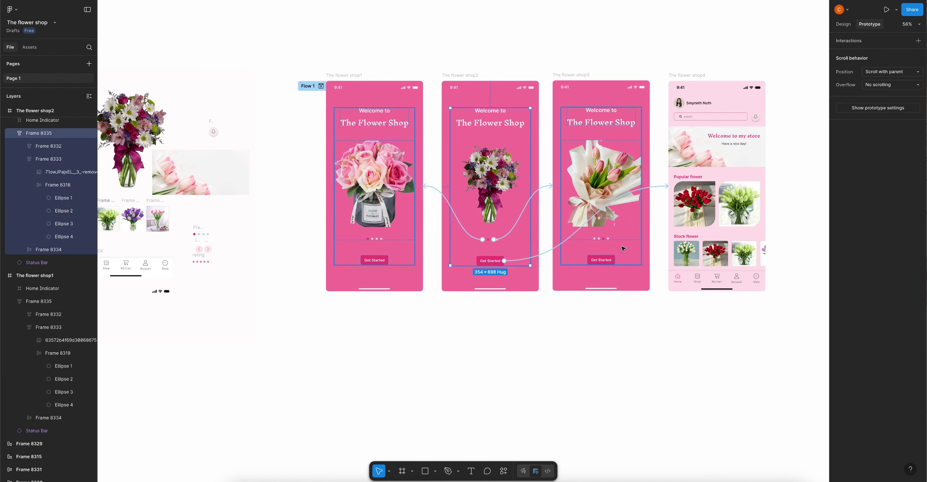
{"action": "left_click", "coordinate": [624, 249]}
{"action": "scroll", "coordinate": [615, 241], "scroll_direction": "up", "scroll_amount": 3}
{"action": "scroll", "coordinate": [606, 244], "scroll_direction": "down", "scroll_amount": 3}
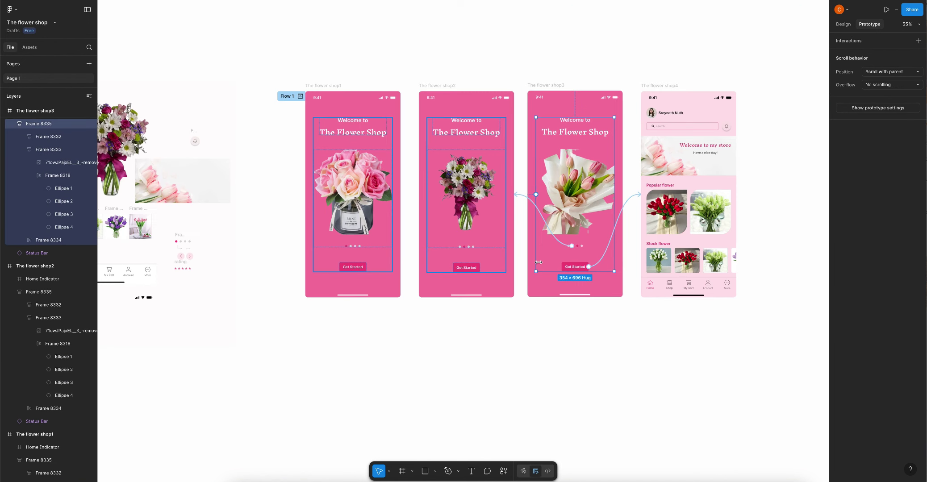
{"action": "left_click", "coordinate": [652, 339]}
{"action": "scroll", "coordinate": [612, 318], "scroll_direction": "right", "scroll_amount": 2}
Choose a Silver iPhone 14 Pro Max as the preview device, starting on the first welcome screen
{"action": "left_click", "coordinate": [870, 55]}
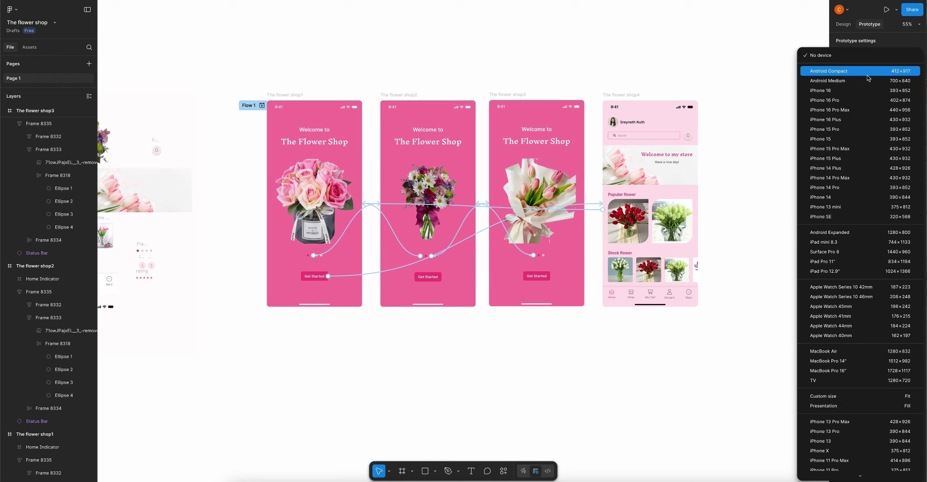
{"action": "scroll", "coordinate": [864, 224], "scroll_direction": "down", "scroll_amount": 1}
{"action": "left_click", "coordinate": [863, 153]}
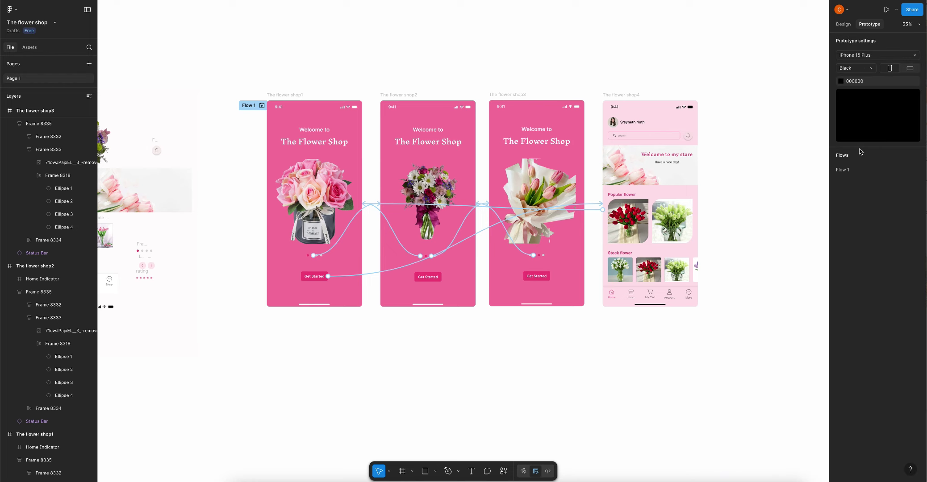
{"action": "left_click", "coordinate": [875, 61]}
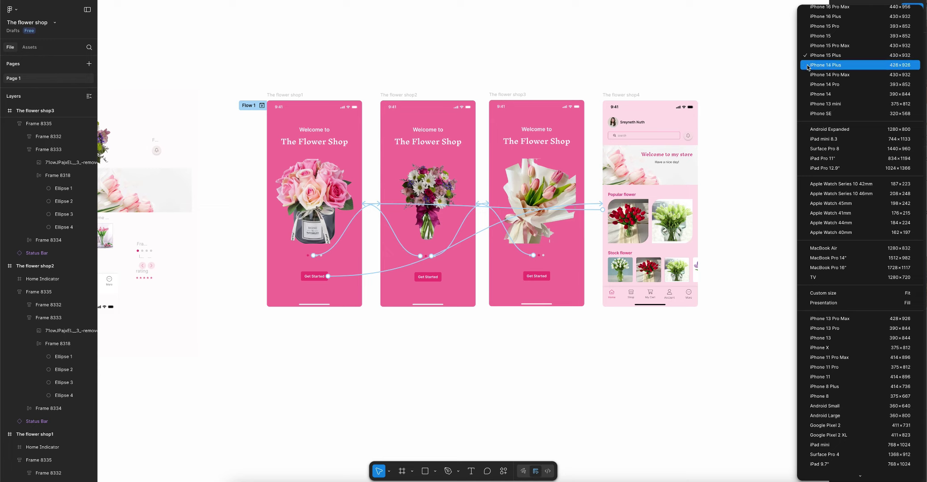
{"action": "left_click", "coordinate": [836, 77]}
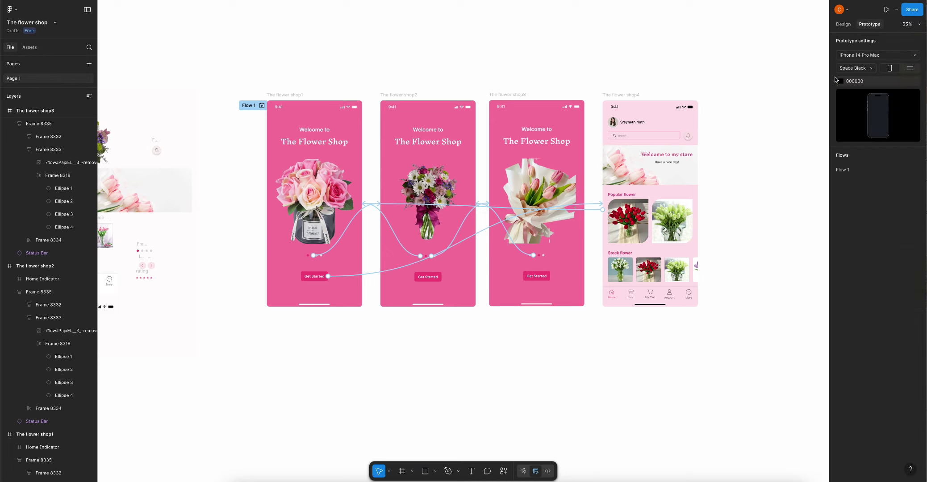
{"action": "left_click", "coordinate": [871, 71]}
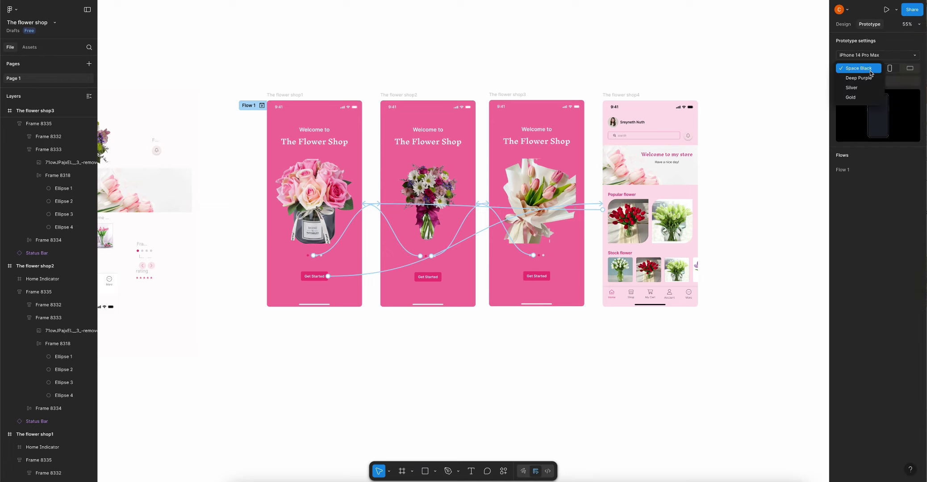
{"action": "left_click", "coordinate": [851, 87]}
{"action": "scroll", "coordinate": [647, 47], "scroll_direction": "down", "scroll_amount": 3}
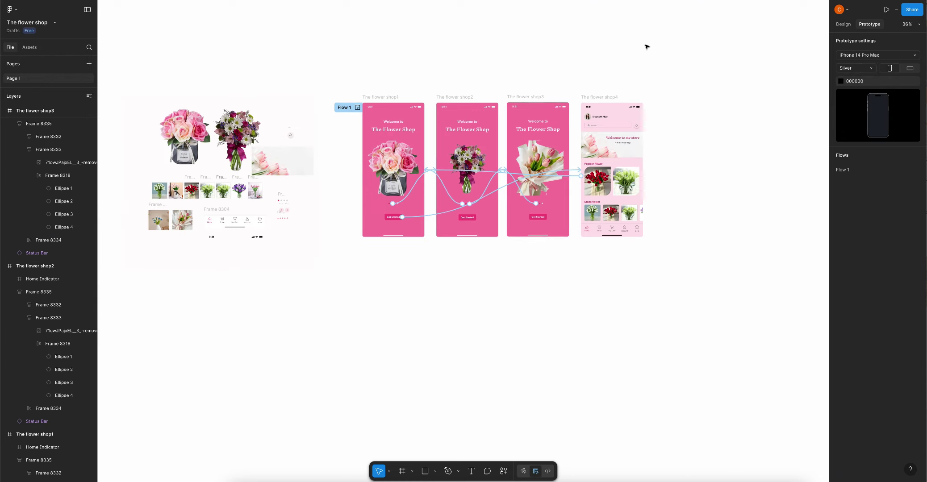
{"action": "left_click", "coordinate": [402, 97]}
Present the prototype and tap Get Started on the welcome carousel to reach the Popular flower home screen
{"action": "left_click", "coordinate": [886, 9]}
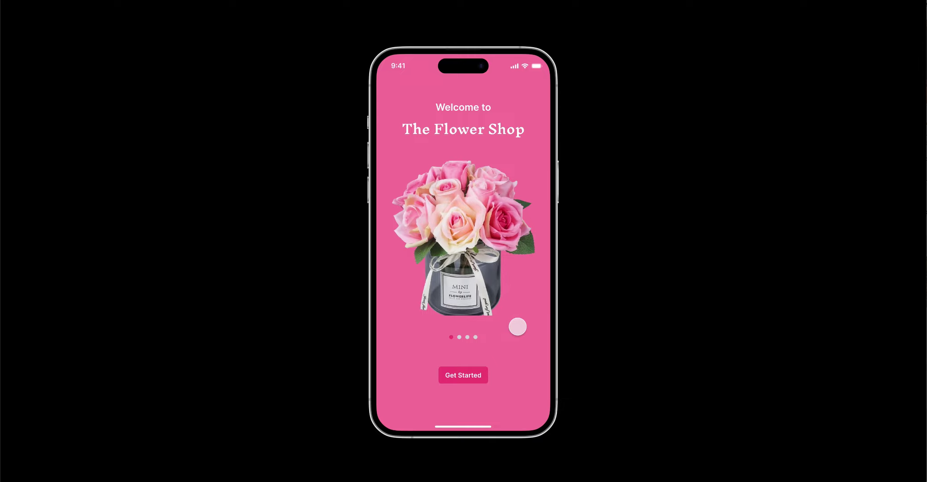
{"action": "left_click", "coordinate": [461, 338]}
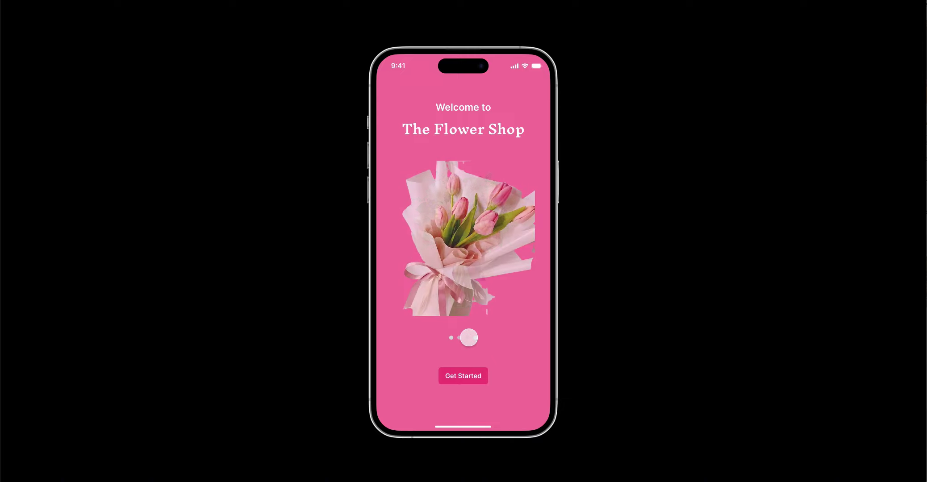
{"action": "left_click", "coordinate": [462, 375]}
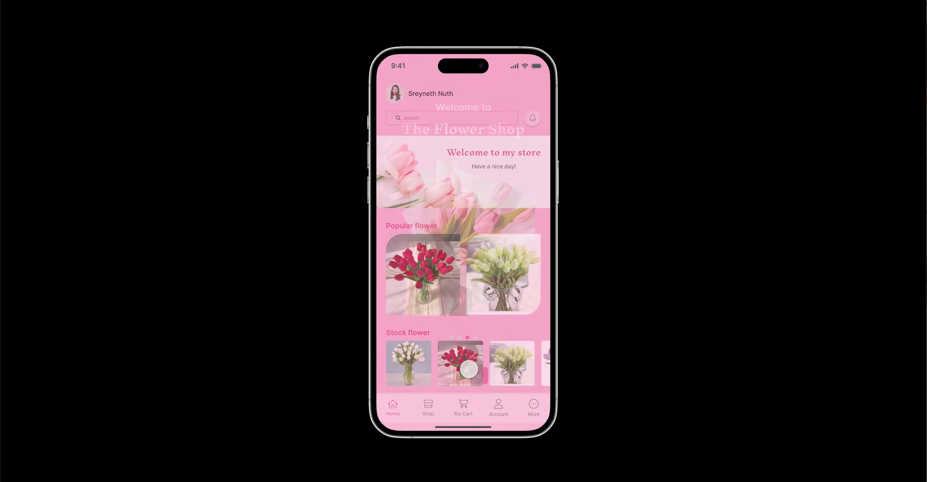